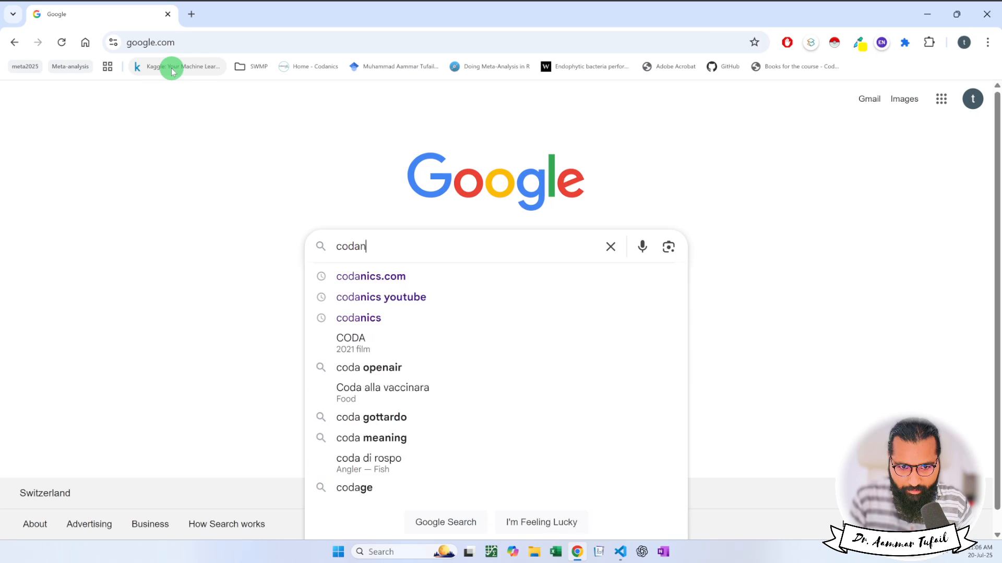
# - Search Google for "codanics youtube" and open the Codanics channel's list of videos
pyautogui.press('Return')
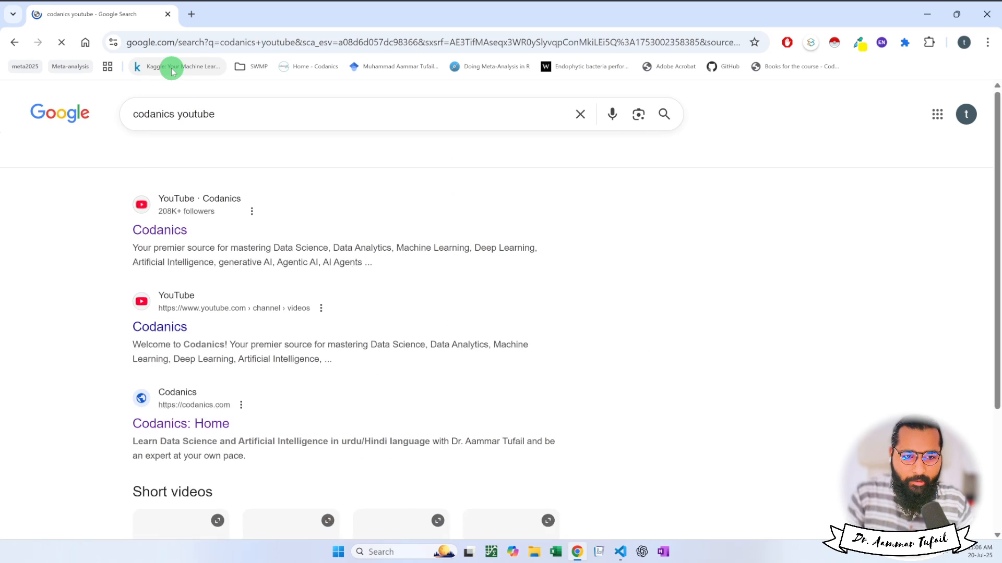
pyautogui.click(165, 231)
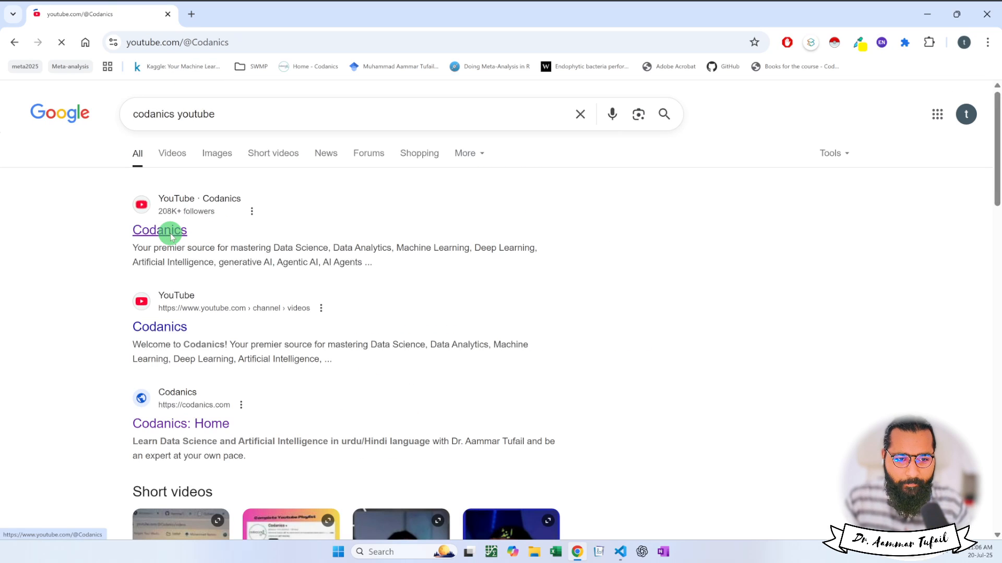
pyautogui.scroll(-3, 196, 219)
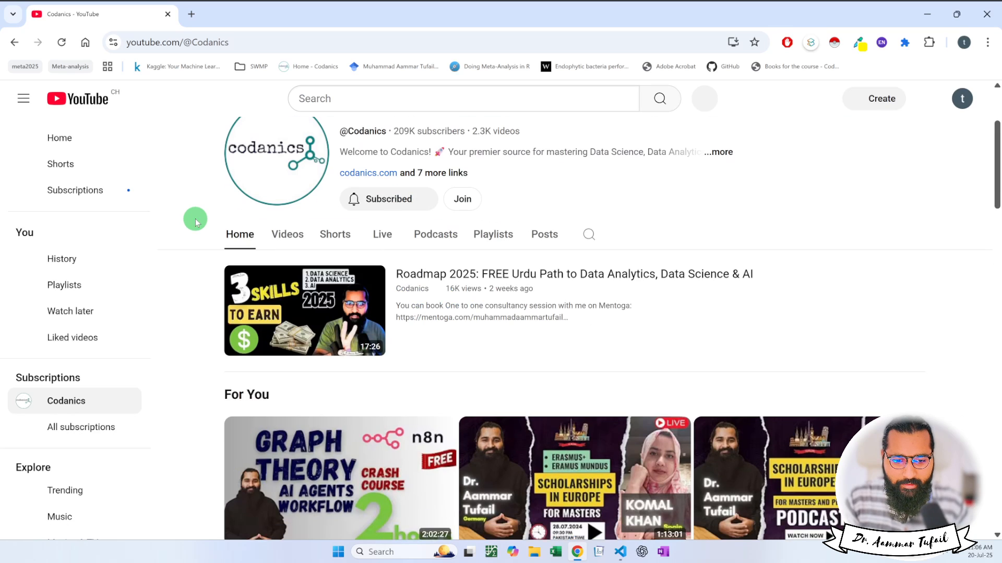
pyautogui.click(303, 236)
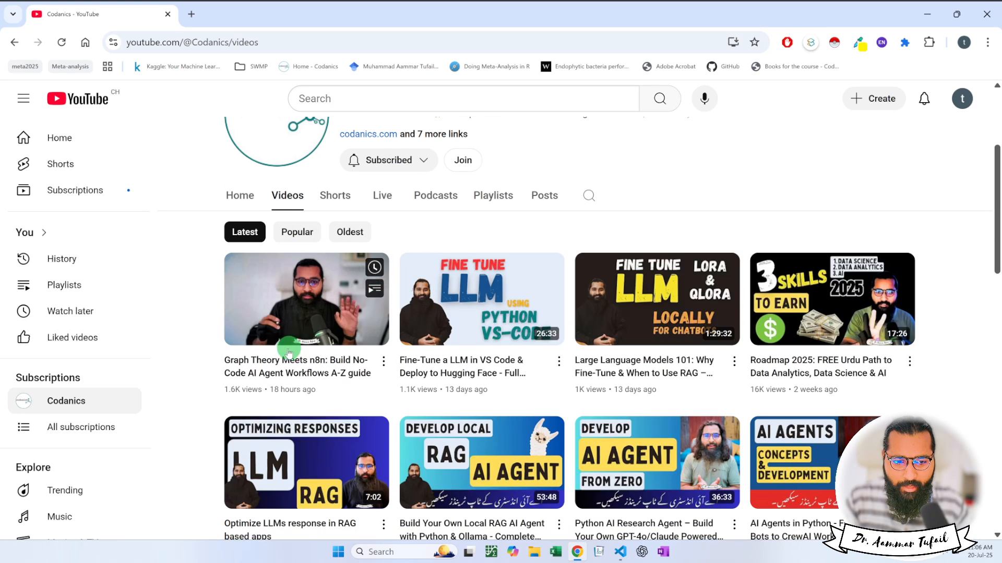
# - Open the video "Graph Theory Meets n8n: Build No-Code AI Agent Workflows A-Z guide" and read through its full description, including links and timestamps
pyautogui.click(289, 353)
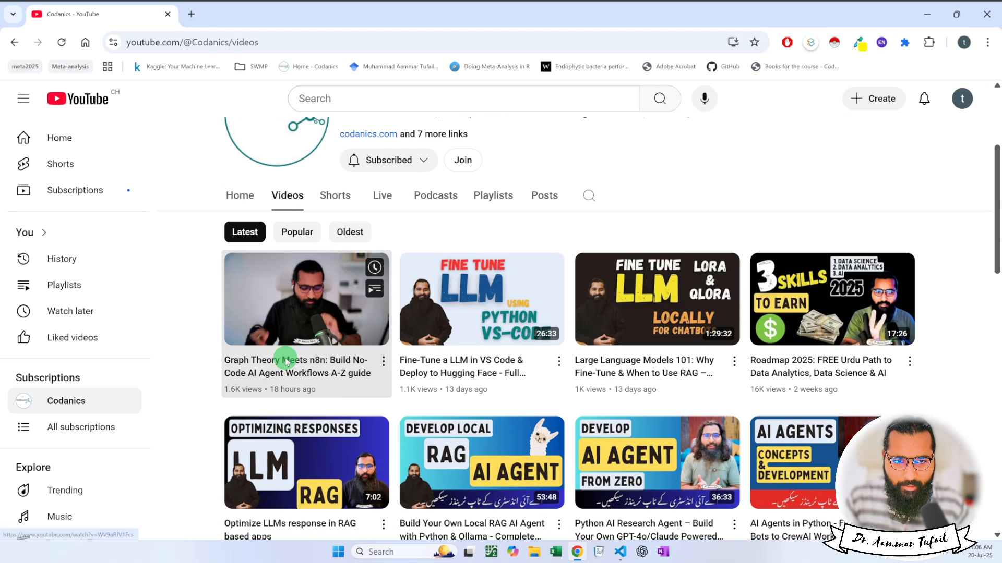
pyautogui.click(246, 293)
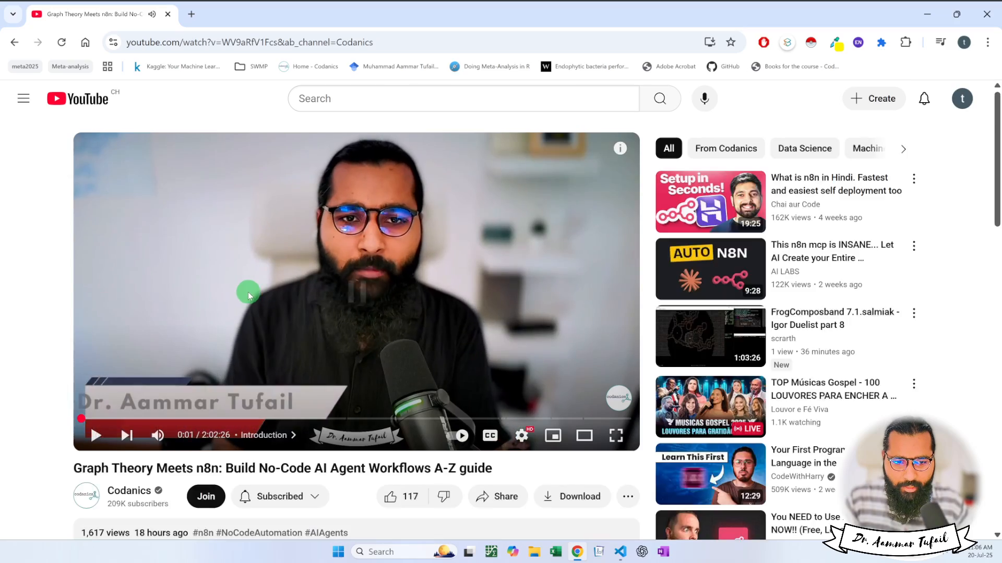
pyautogui.scroll(-8, 246, 288)
pyautogui.scroll(3, 188, 257)
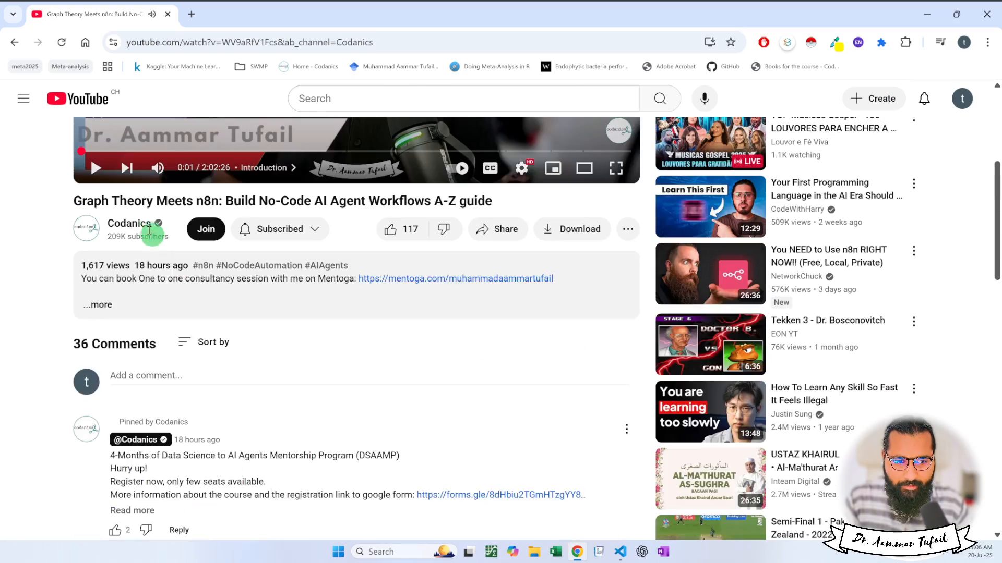
pyautogui.click(98, 305)
pyautogui.scroll(-8, 198, 332)
pyautogui.scroll(-8, 201, 334)
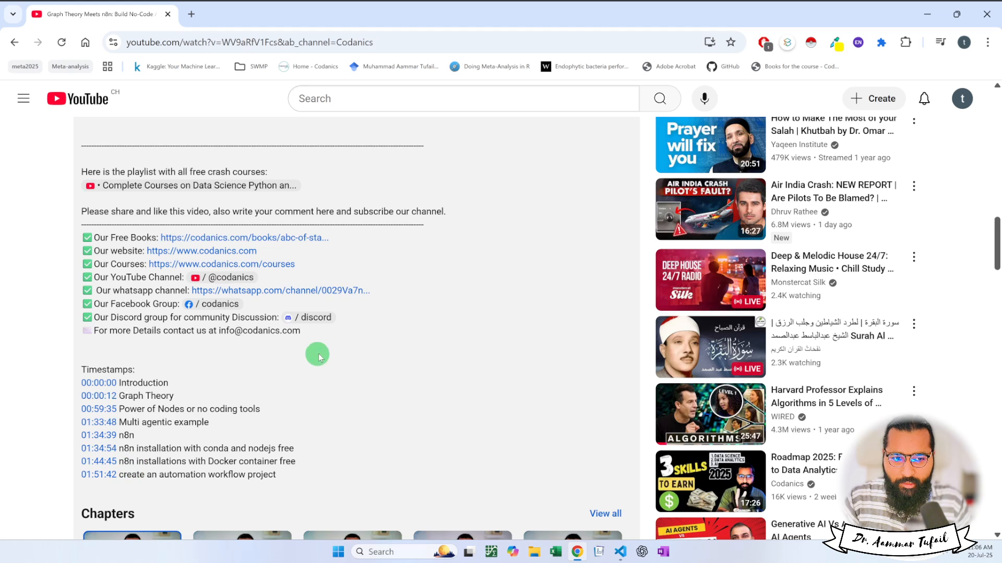
pyautogui.scroll(15, 364, 374)
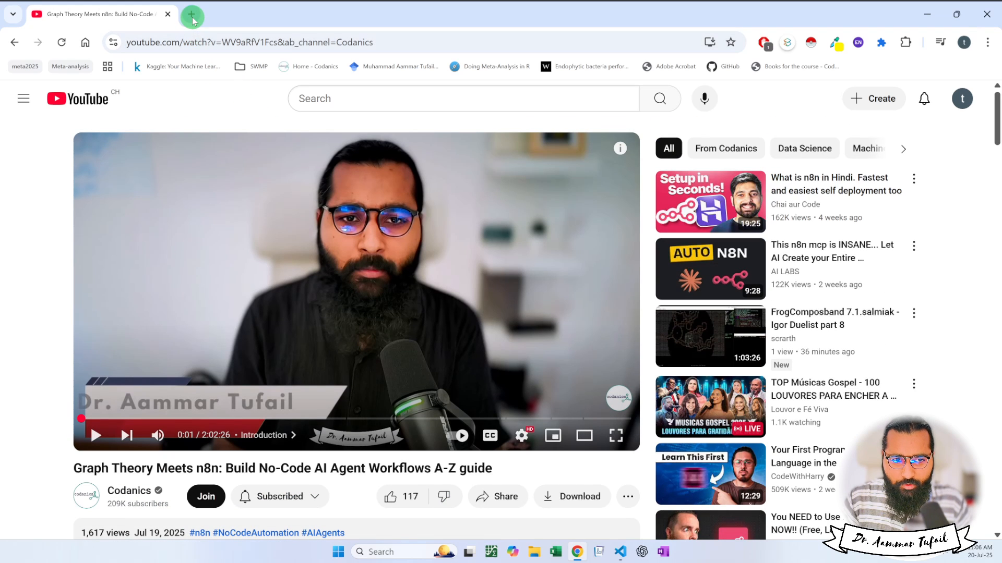
# - Switch to VS Code, open readme.md from the 12_n8n folder at its installation section, and dismiss the Docker extension notification
pyautogui.click(620, 551)
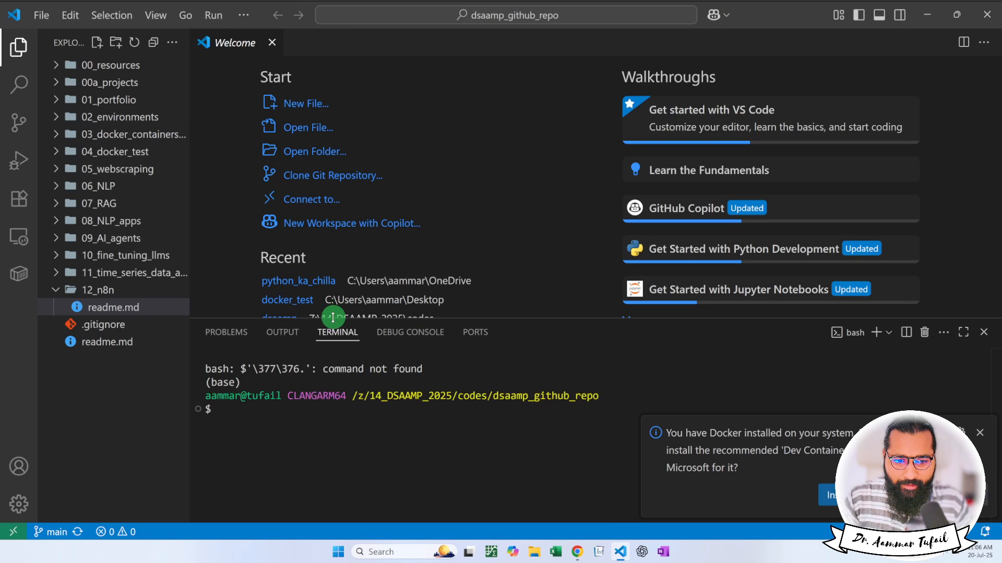
pyautogui.moveTo(332, 317); pyautogui.dragTo(316, 202)
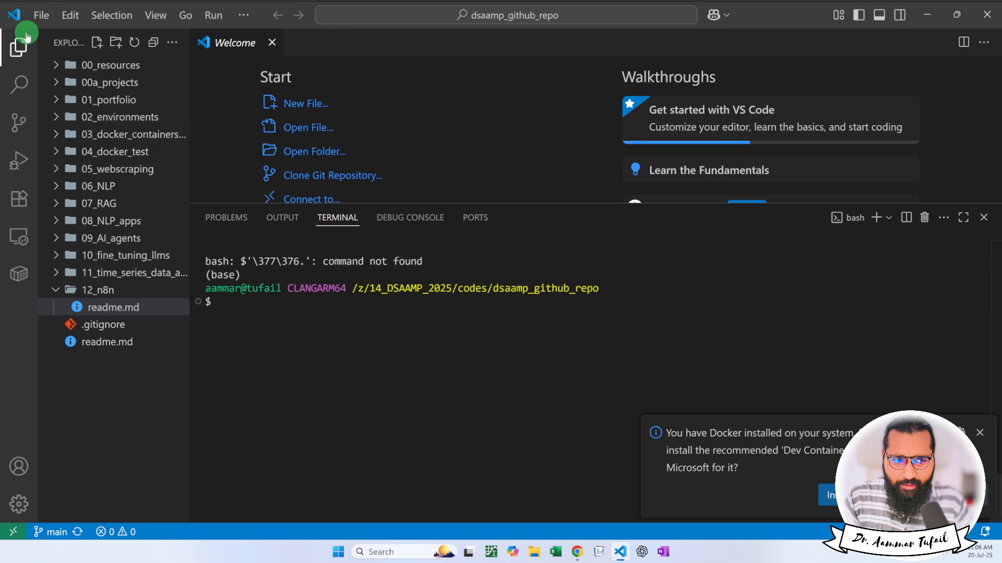
pyautogui.click(107, 308)
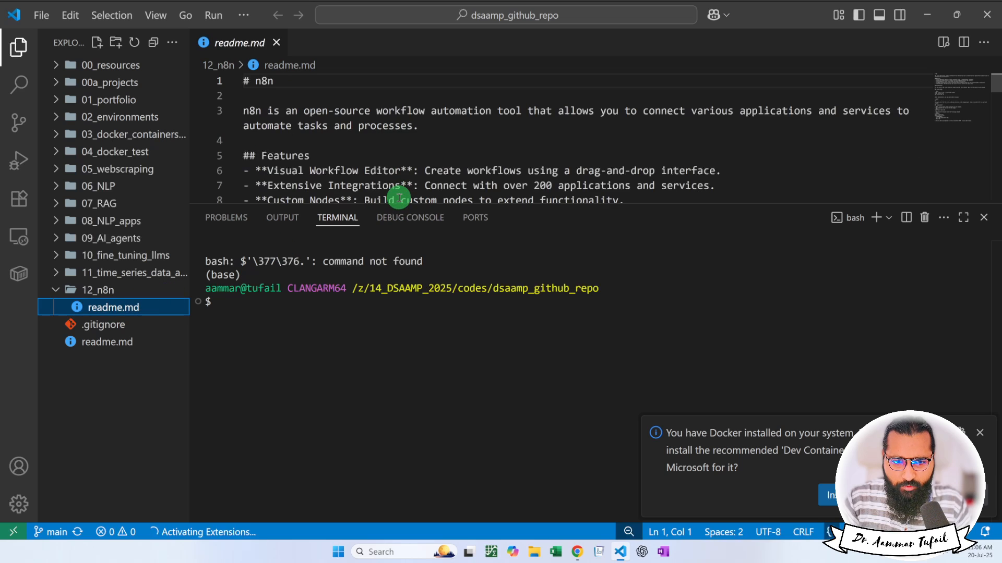
pyautogui.moveTo(399, 199); pyautogui.dragTo(421, 335)
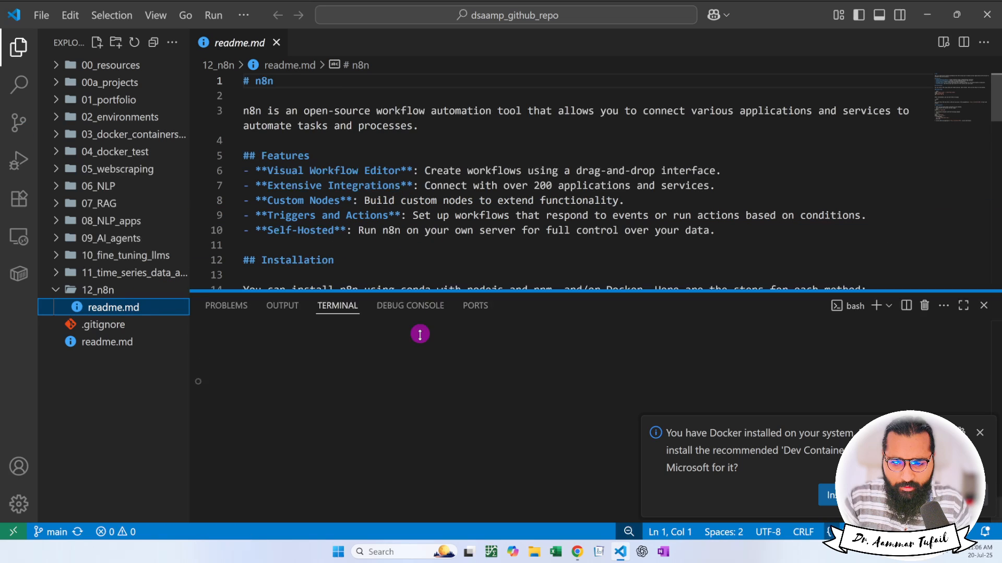
pyautogui.click(979, 433)
pyautogui.scroll(-3, 498, 230)
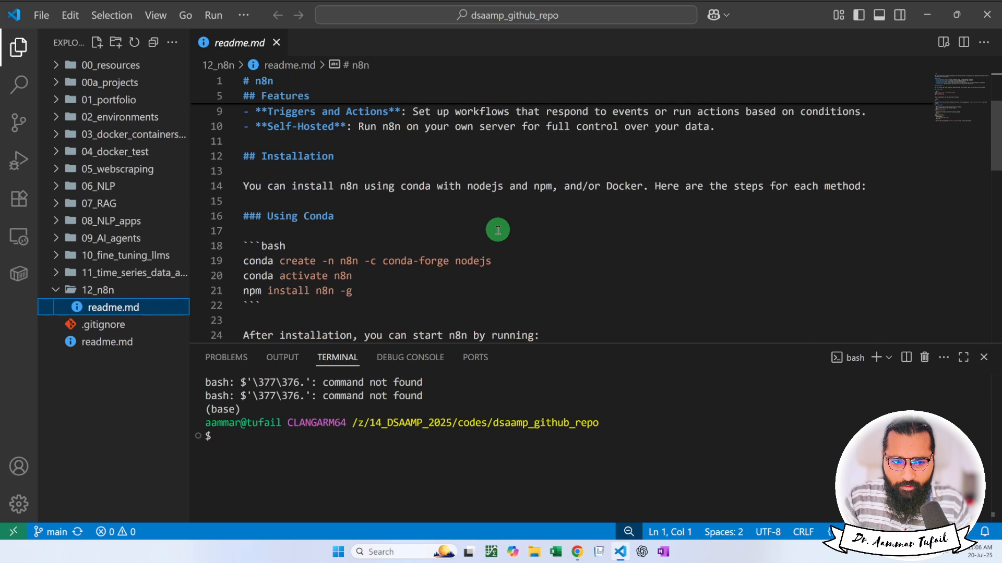
# - Highlight the three commands under Using Conda in the readme, and the "conda create -n n8n -c conda-forge nodejs" line on its own
pyautogui.moveTo(365, 291); pyautogui.dragTo(233, 264)
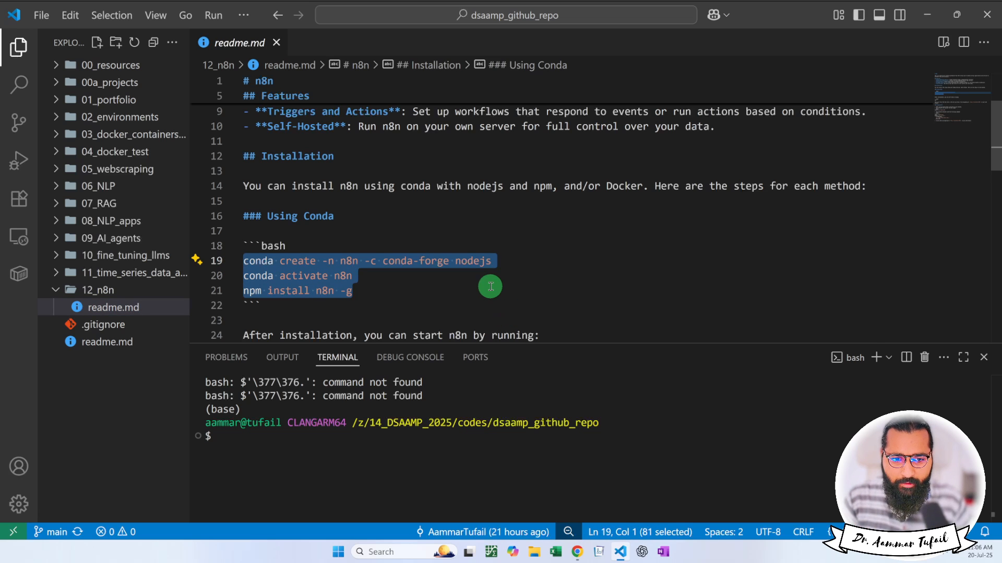
pyautogui.scroll(3, 491, 287)
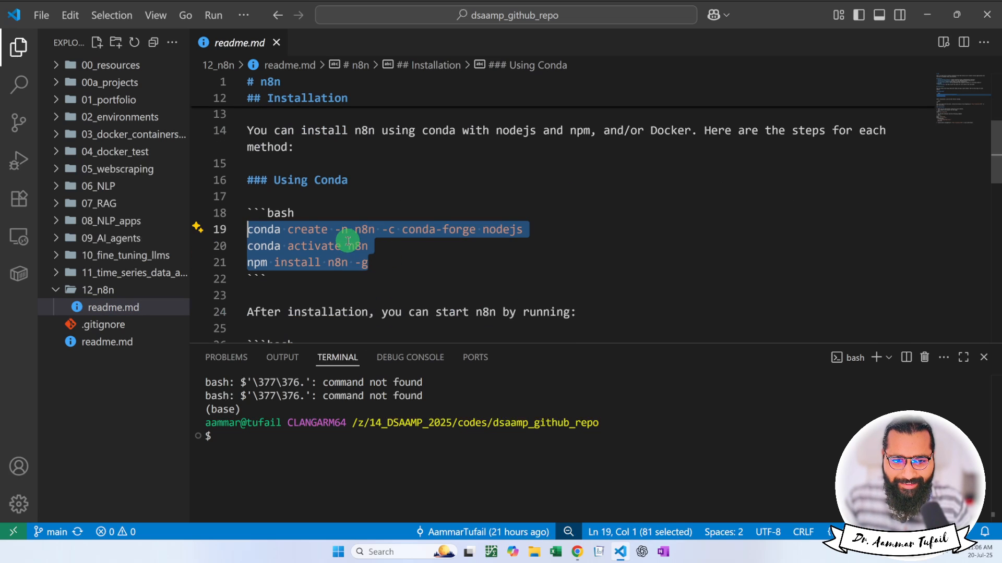
pyautogui.click(388, 263)
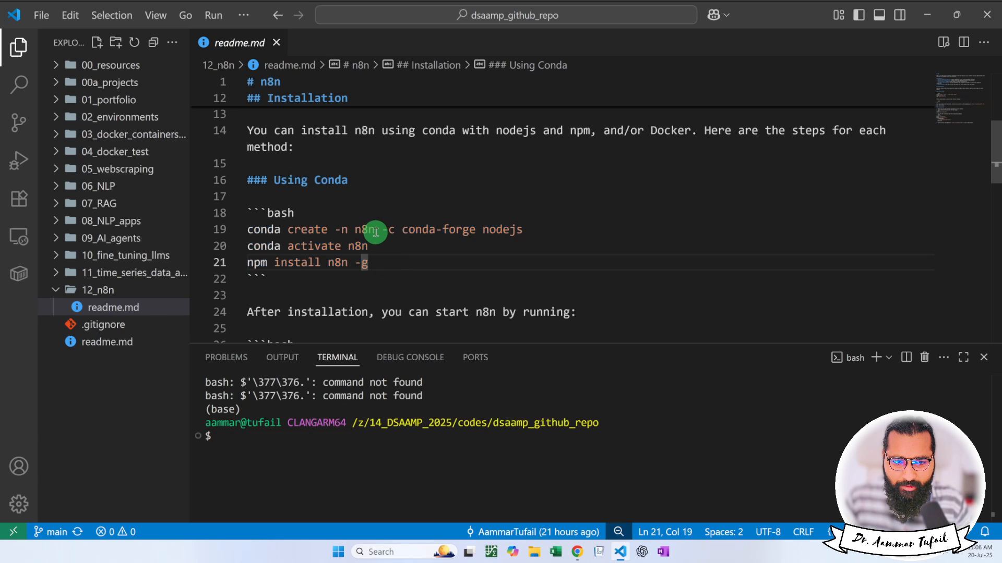
pyautogui.moveTo(528, 230); pyautogui.dragTo(240, 230)
# - Switch to Chrome, search for "nodejs" in a new tab and open the Node.js website
pyautogui.click(577, 552)
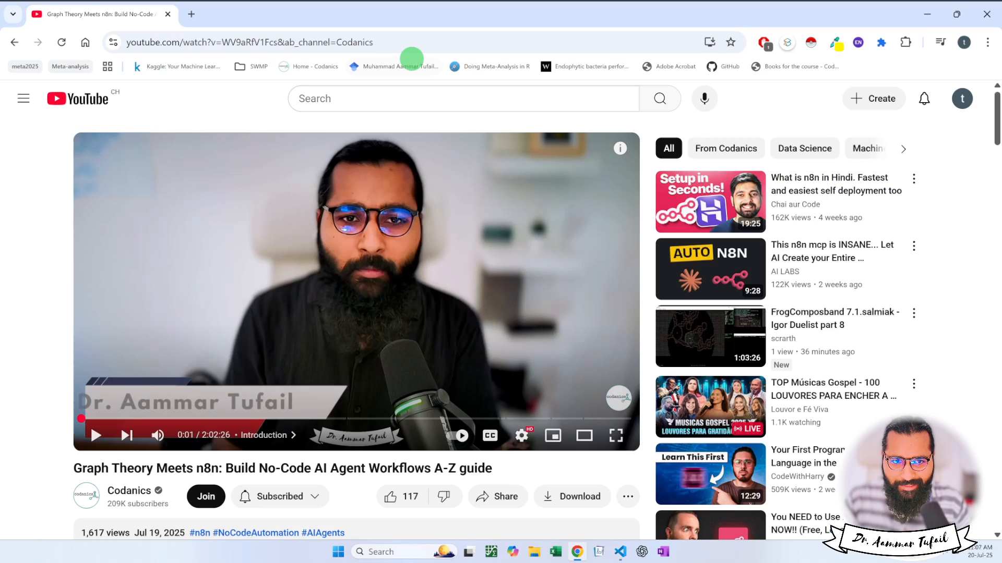
pyautogui.click(192, 14)
pyautogui.write('nodejs')
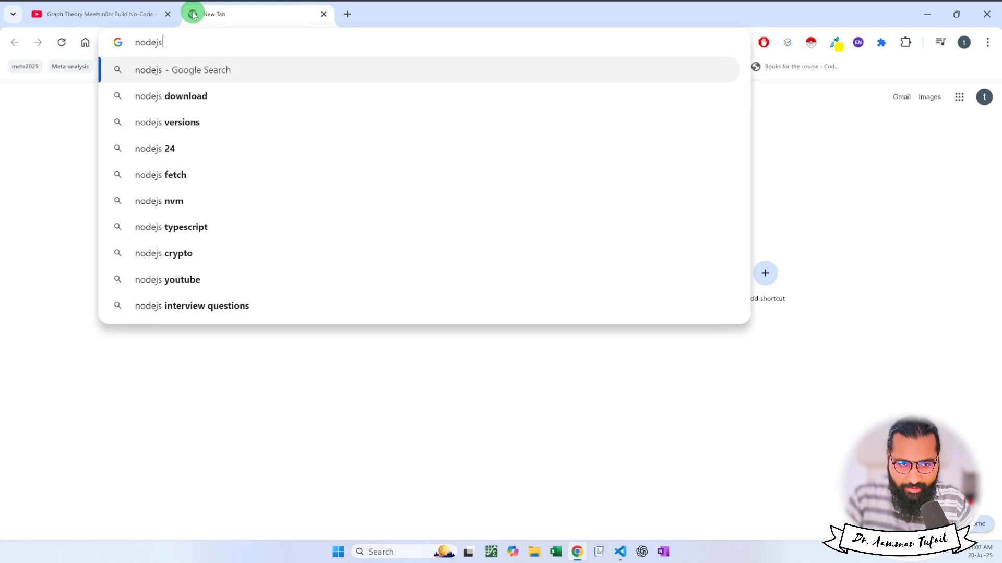
pyautogui.press('Return')
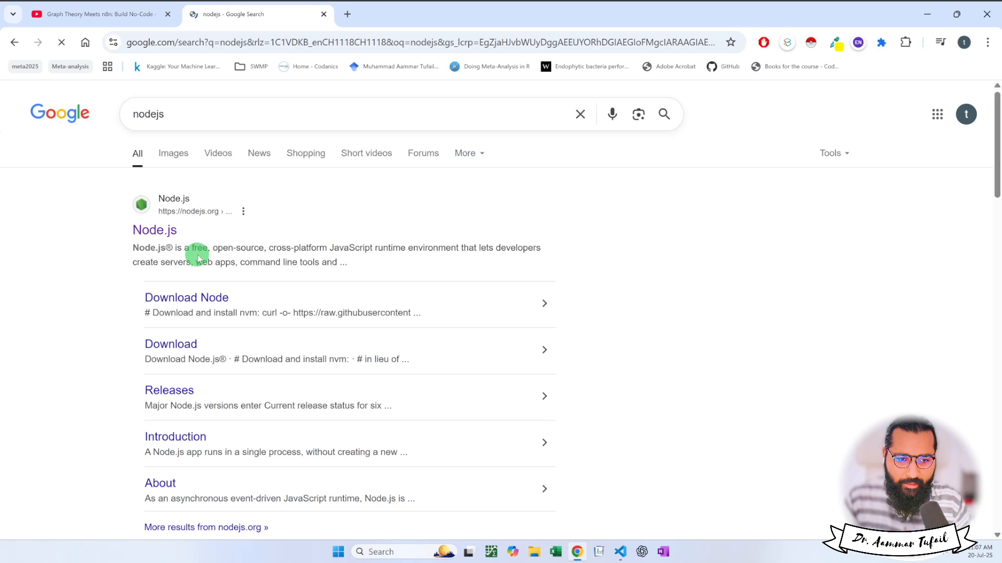
pyautogui.click(154, 228)
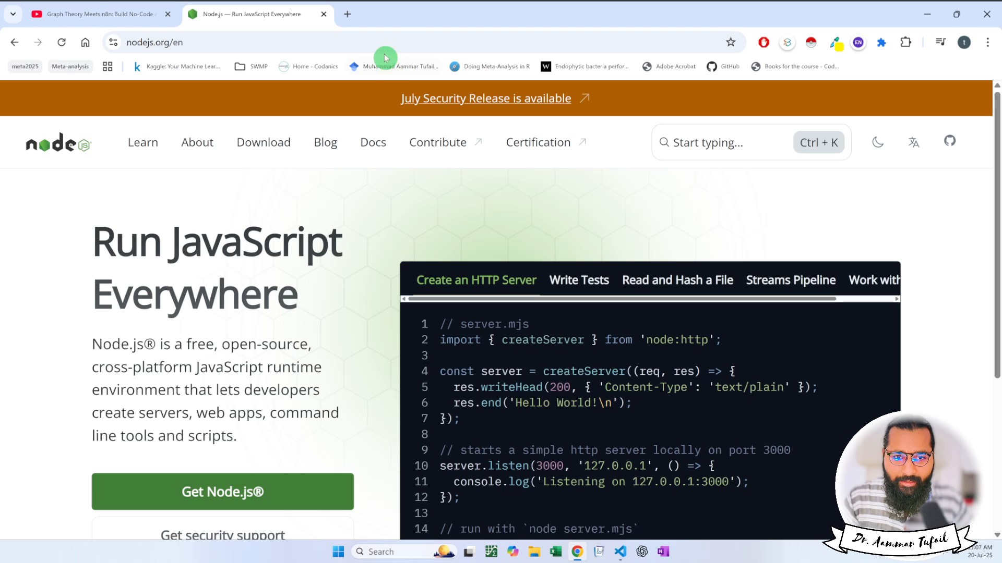
# - Search Google for "npm" in a new tab
pyautogui.click(347, 15)
pyautogui.write('npm')
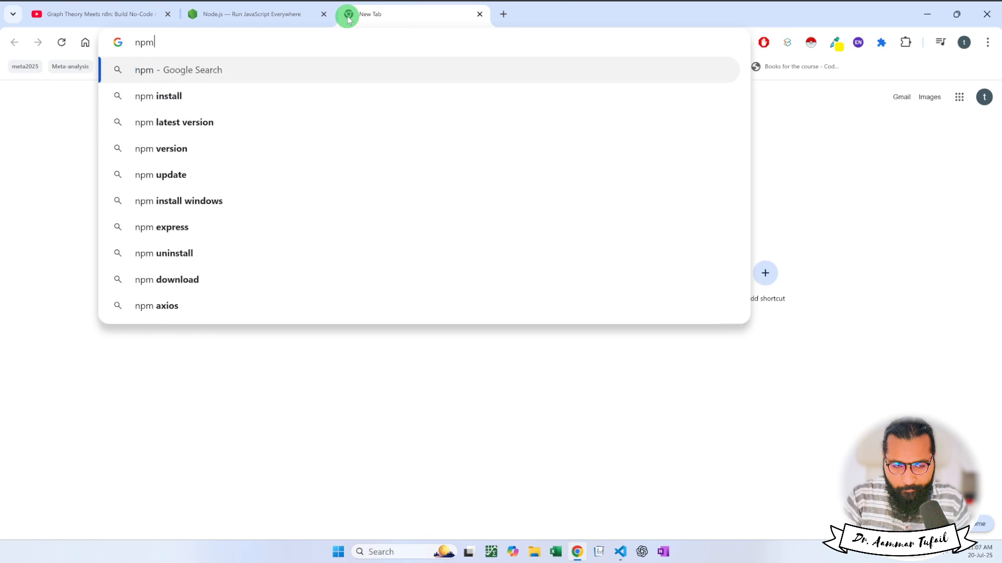
pyautogui.press('Return')
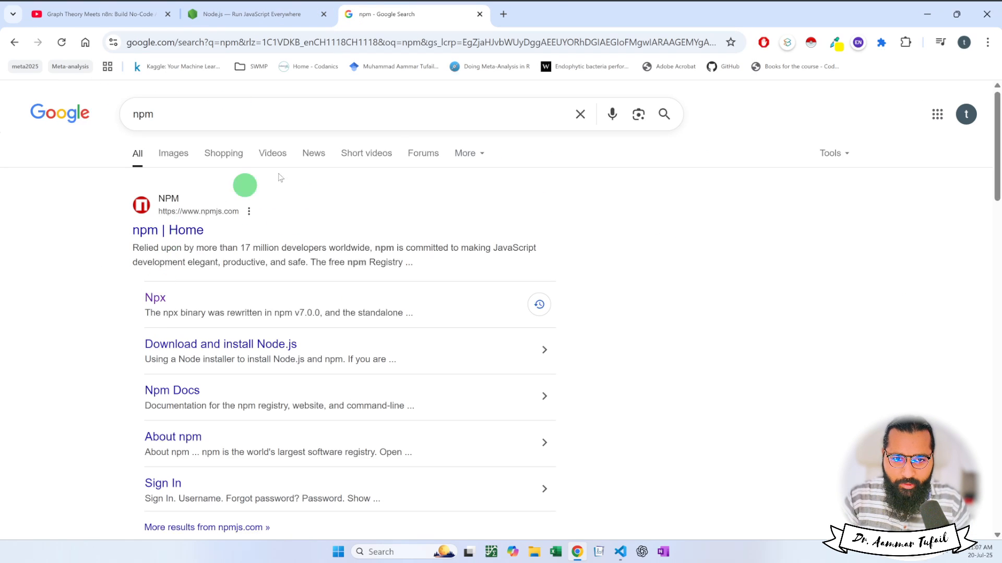
# - Open the n8n Plans and Pricing page on n8n.io in another new tab
pyautogui.click(503, 14)
pyautogui.write('n8n')
pyautogui.press('Return')
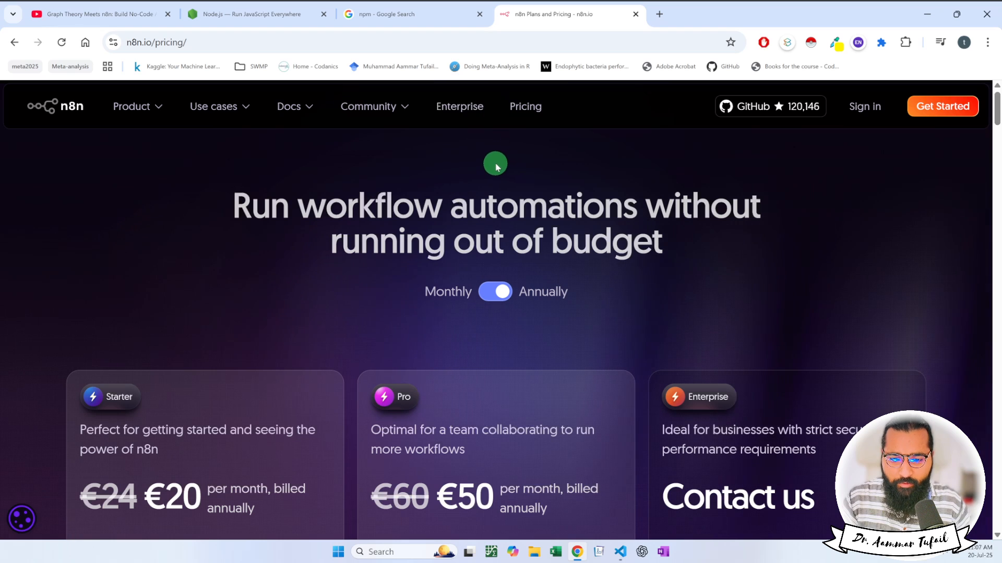
# - Return to VS Code and highlight nodejs, "conda activate n8n" and "npm install n8n -g" one after another in the readme
pyautogui.click(620, 552)
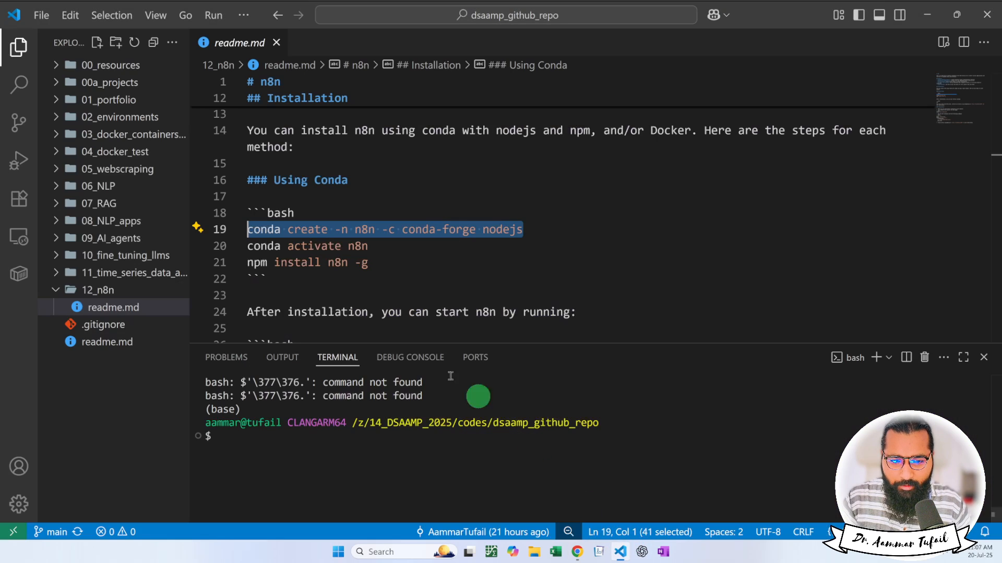
pyautogui.click(532, 228)
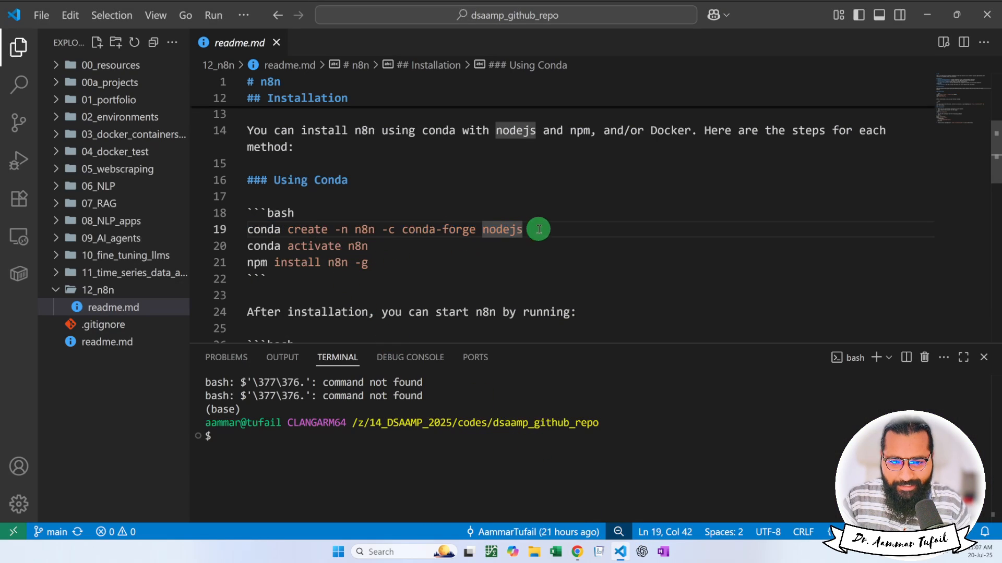
pyautogui.moveTo(534, 228); pyautogui.dragTo(490, 230)
pyautogui.moveTo(380, 243); pyautogui.dragTo(249, 249)
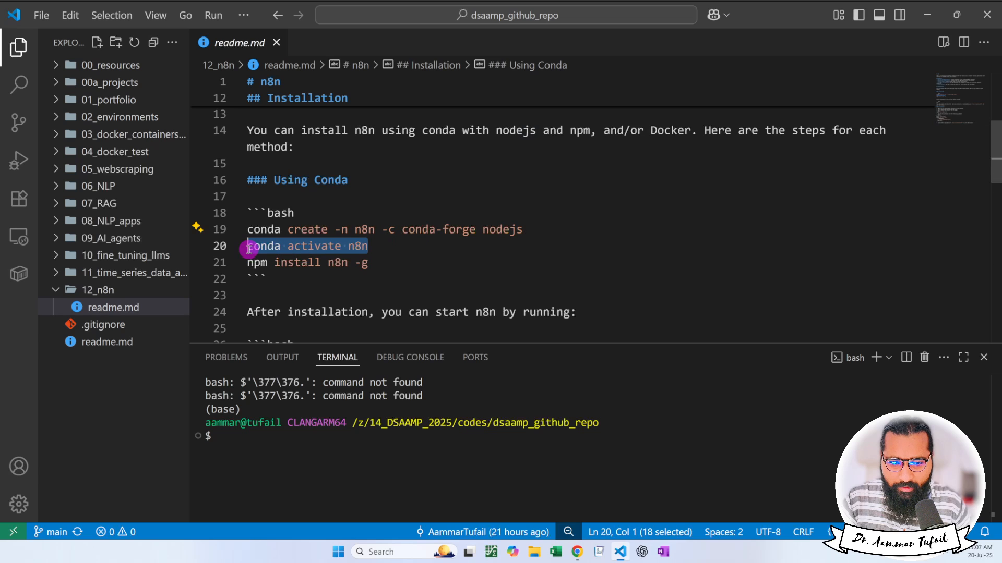
pyautogui.moveTo(371, 262); pyautogui.dragTo(264, 263)
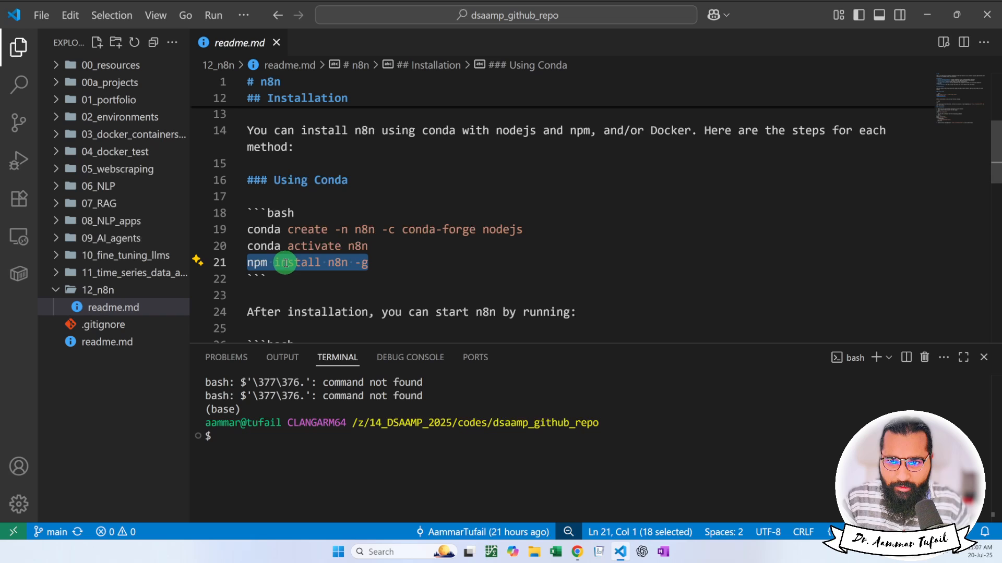
# - Copy "conda activate n8n" from the readme, run it in an enlarged terminal, and start n8n with the command "n8n"
pyautogui.moveTo(501, 344); pyautogui.dragTo(500, 291)
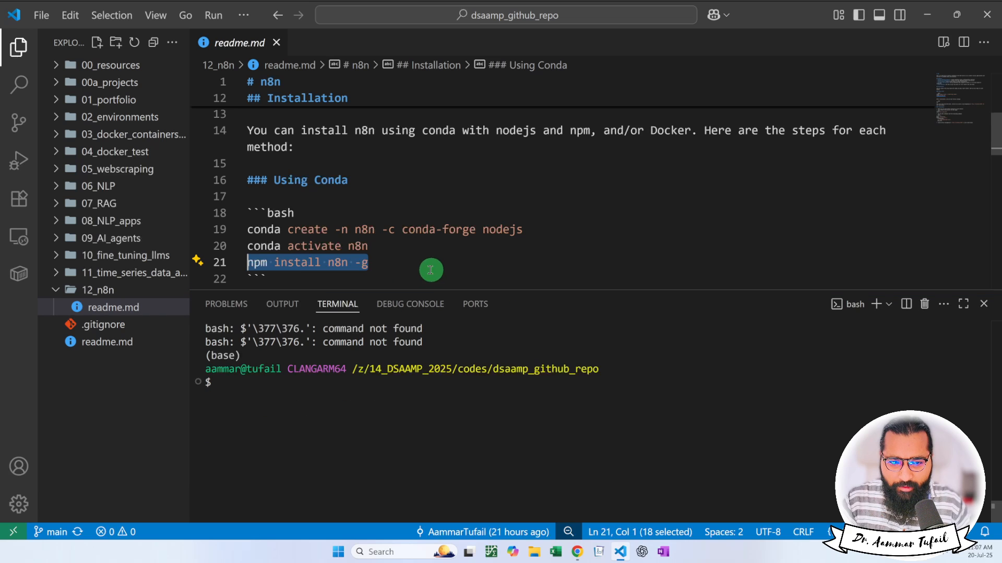
pyautogui.moveTo(380, 246); pyautogui.dragTo(173, 243)
pyautogui.hotkey('ctrl', 'c')
pyautogui.click(287, 398)
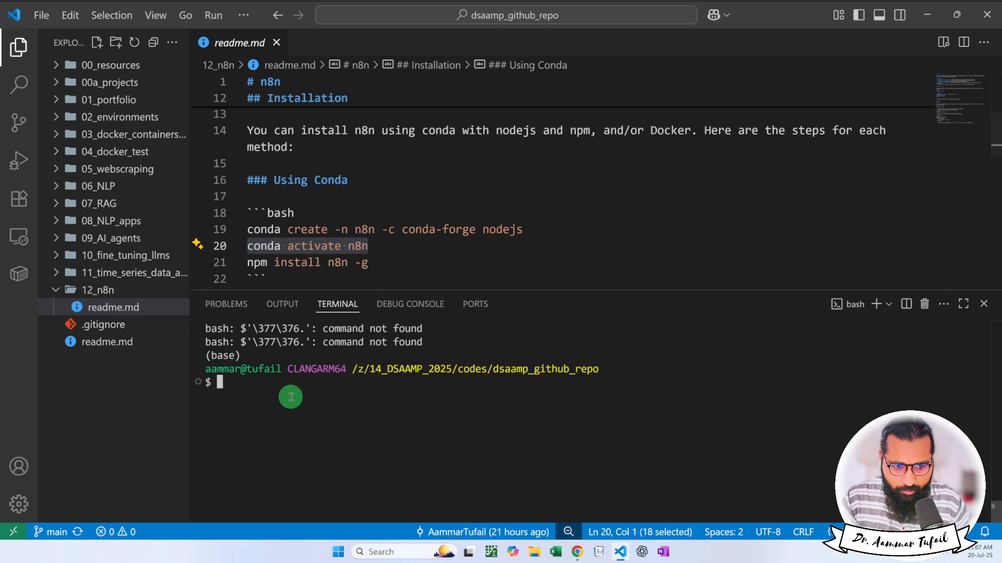
pyautogui.hotkey('ctrl', 'v')
pyautogui.press('Return')
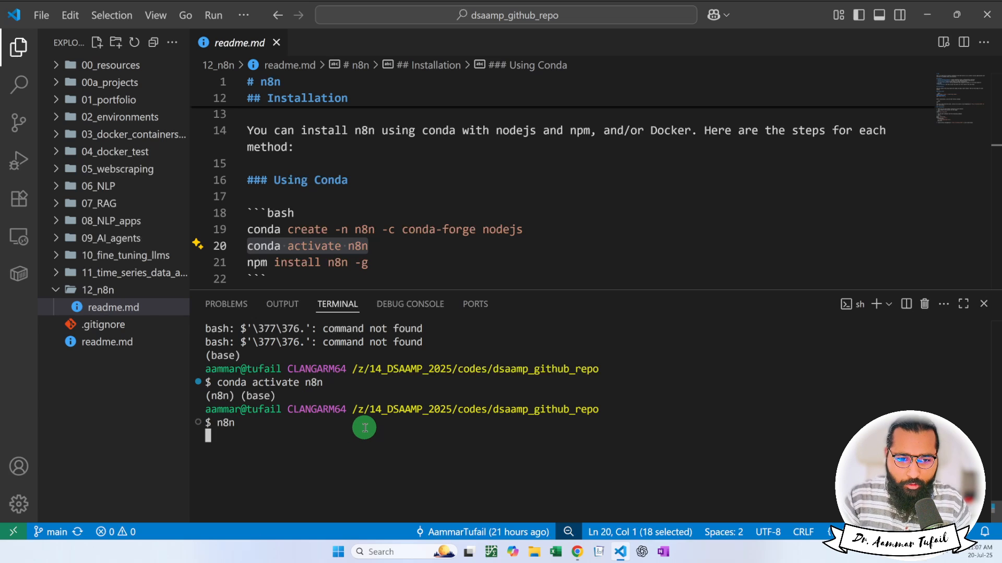
# - Find the n8n start command on line 27 of the readme, and hide the file explorer and enlarge the terminal
pyautogui.scroll(-3, 421, 235)
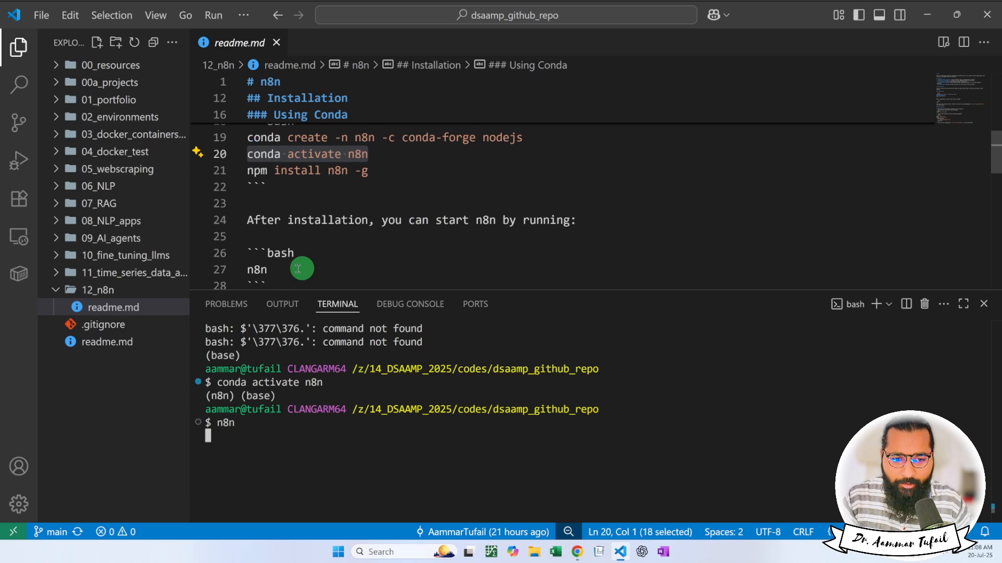
pyautogui.click(298, 270)
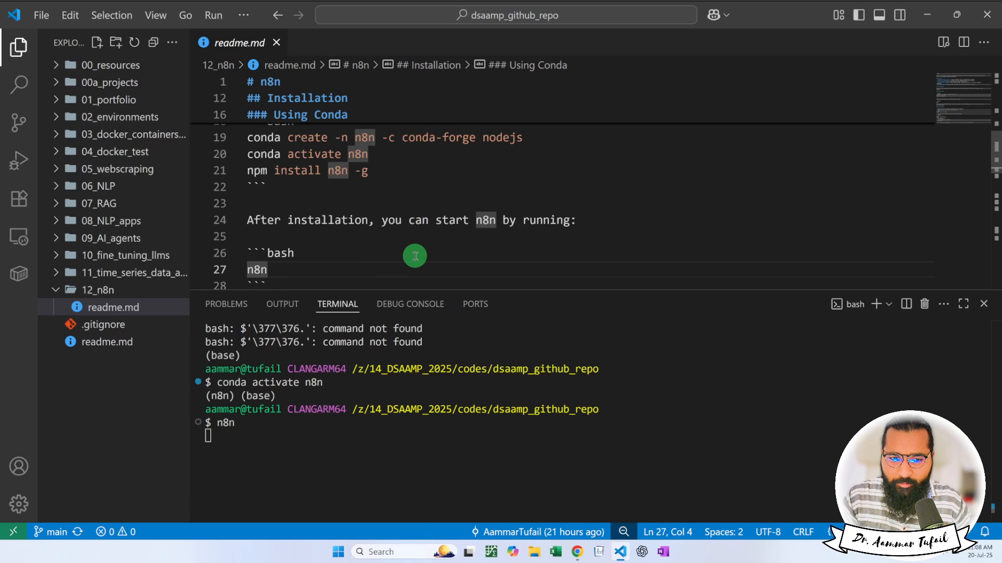
pyautogui.click(19, 47)
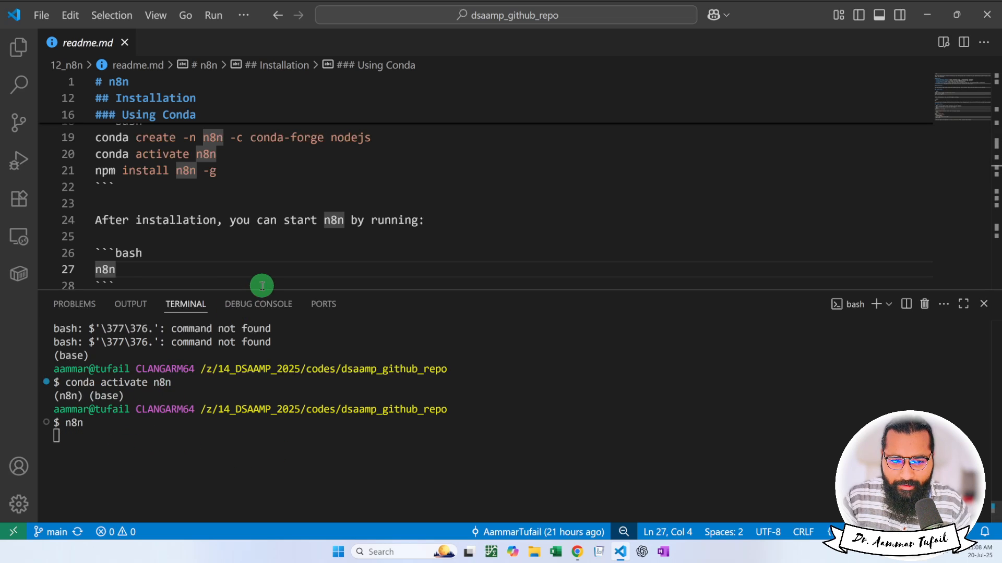
pyautogui.moveTo(261, 289); pyautogui.dragTo(313, 157)
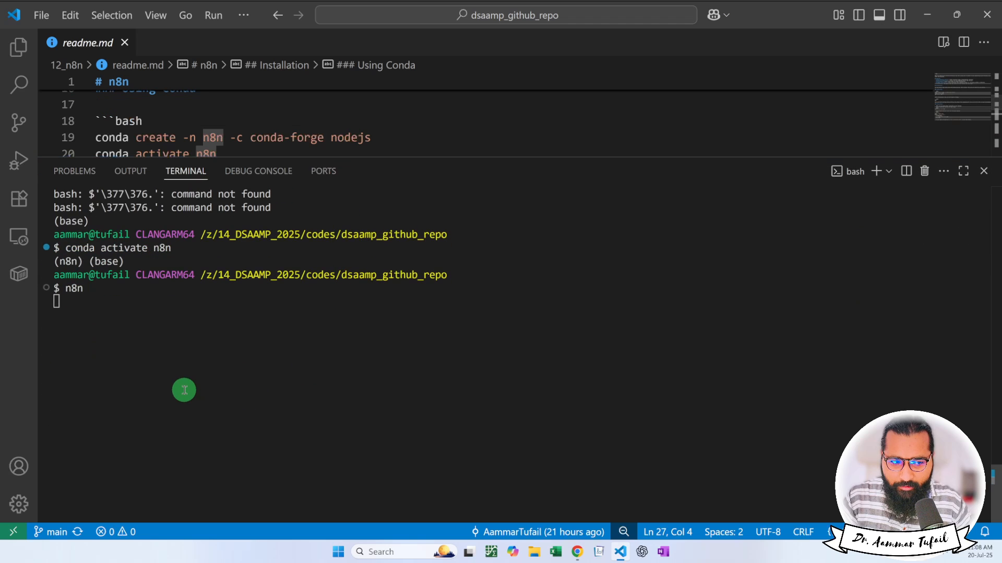
# - Enlarge the VS Code display and bring the running n8n command in the terminal into view
pyautogui.hotkey('ctrl', '=')
pyautogui.hotkey('ctrl', '=')
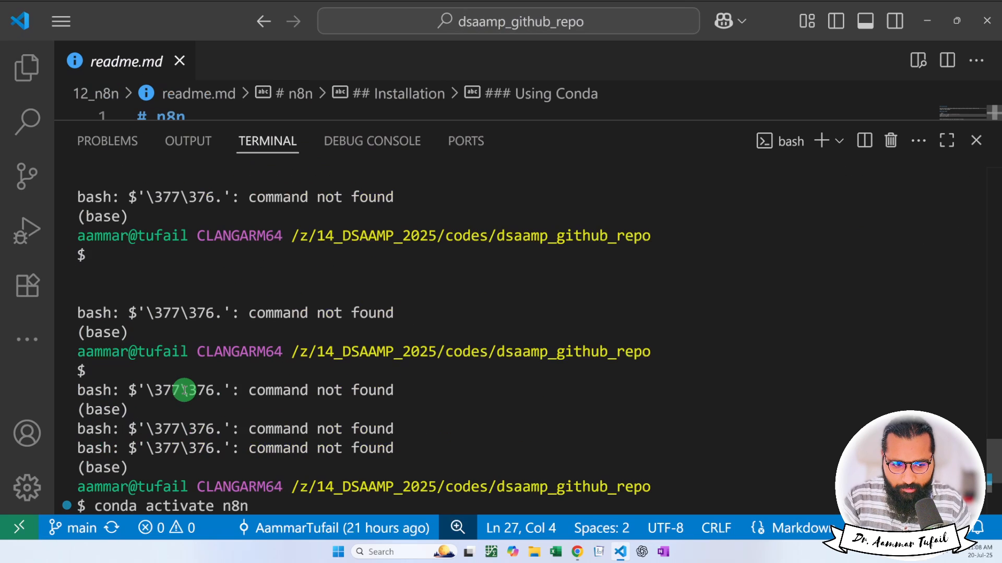
pyautogui.scroll(-3, 265, 360)
pyautogui.scroll(-1, 265, 360)
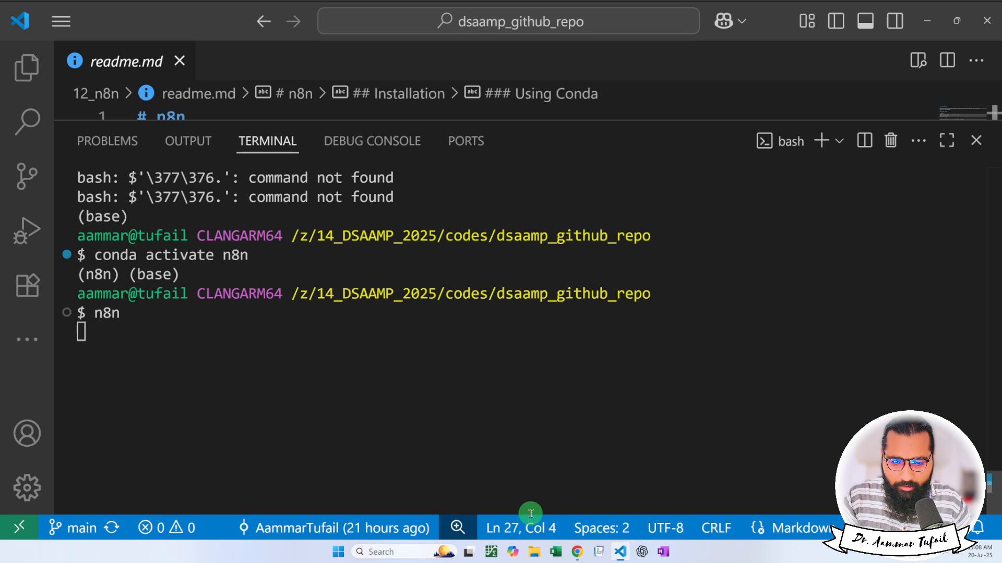
# - Switch to Chrome, open ollama.com in a new tab, and go to its Download page
pyautogui.click(577, 552)
pyautogui.click(658, 14)
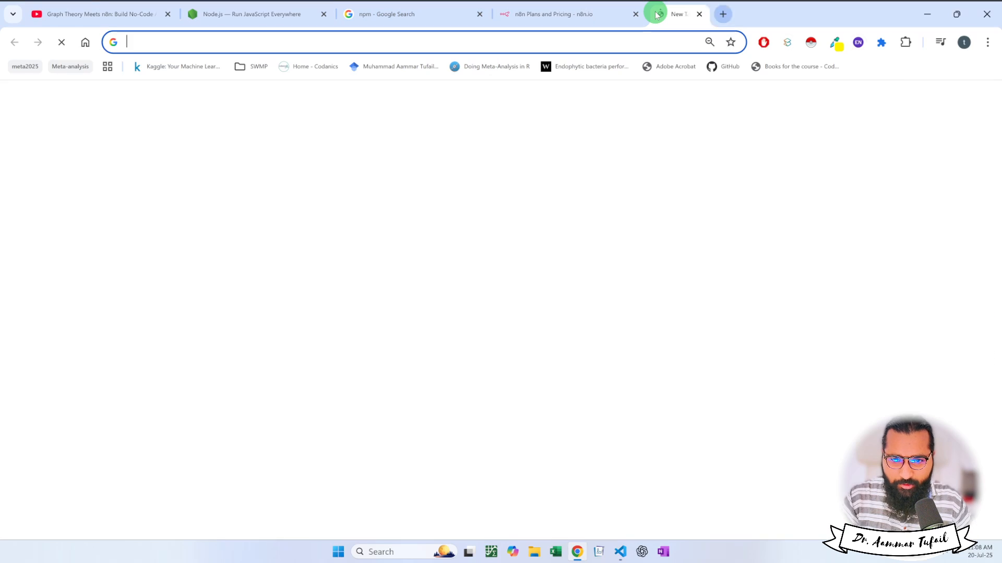
pyautogui.write('ollama.com')
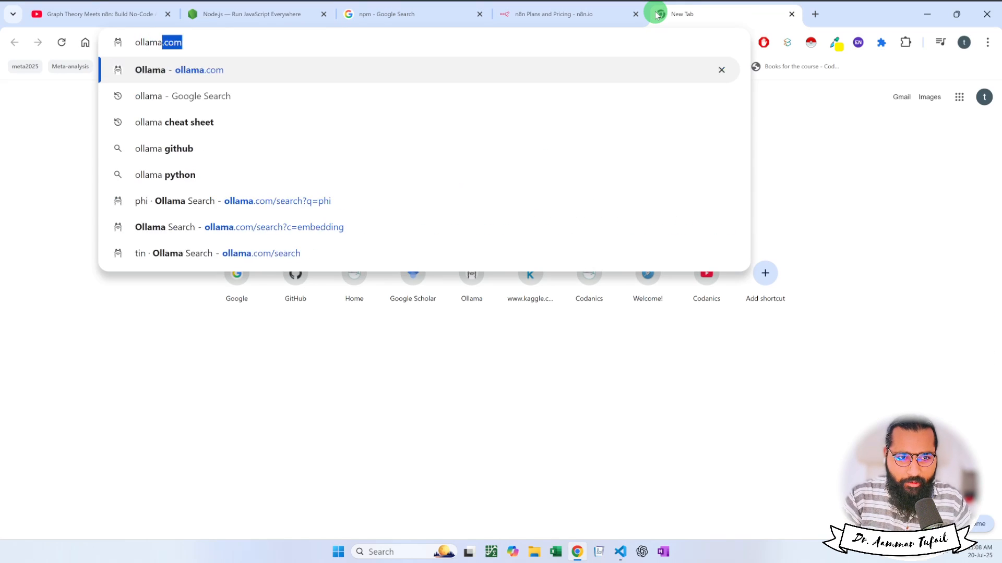
pyautogui.press('Return')
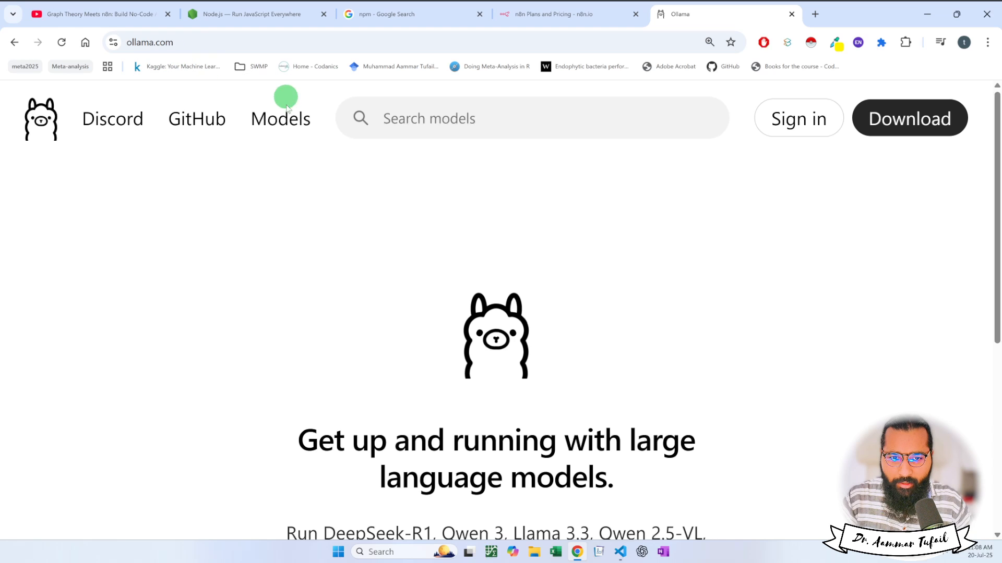
pyautogui.click(939, 121)
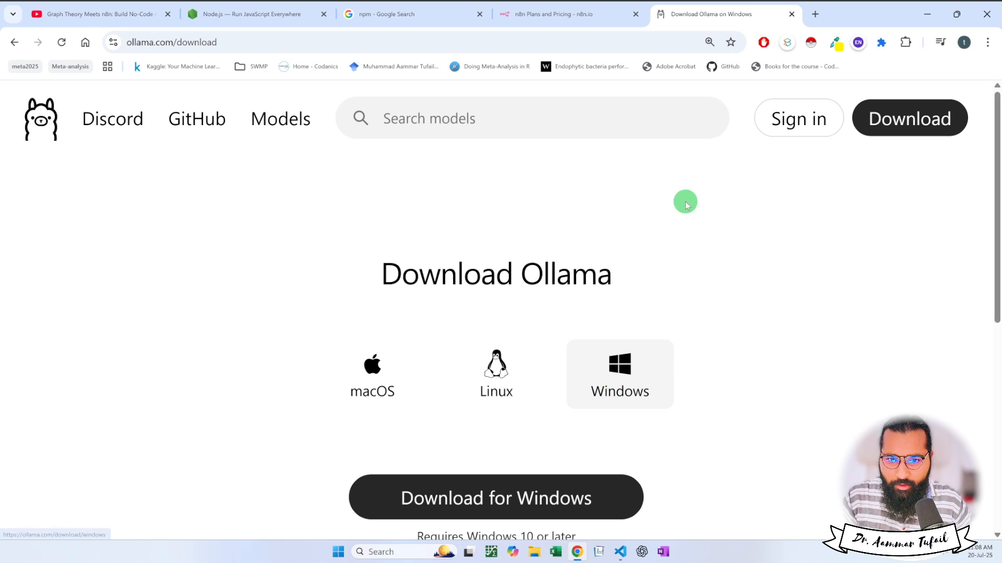
# - Return to the Codanics channel page on YouTube, search the channel for "ollama", and look through the results
pyautogui.click(86, 13)
pyautogui.click(369, 100)
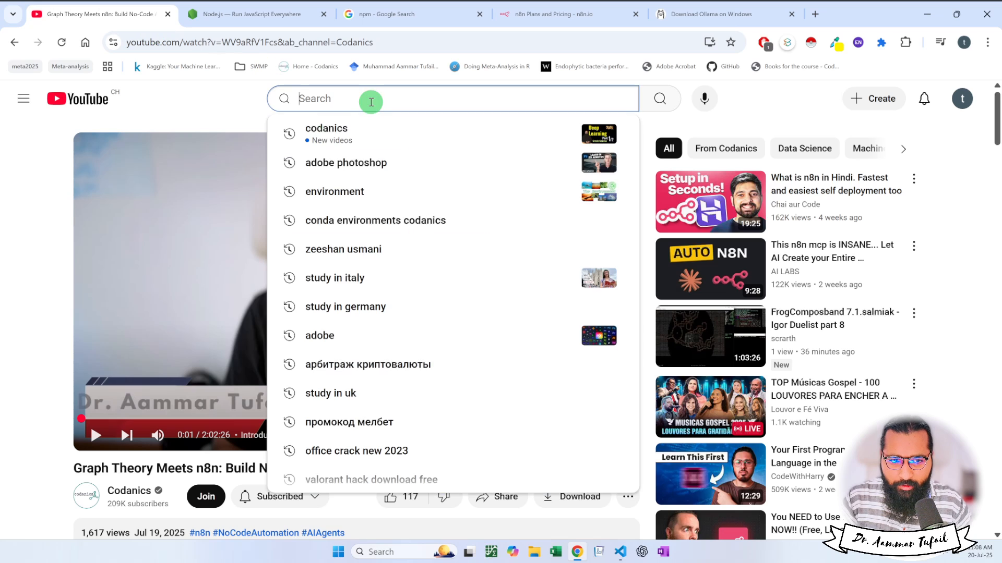
pyautogui.hotkey('alt', 'Left')
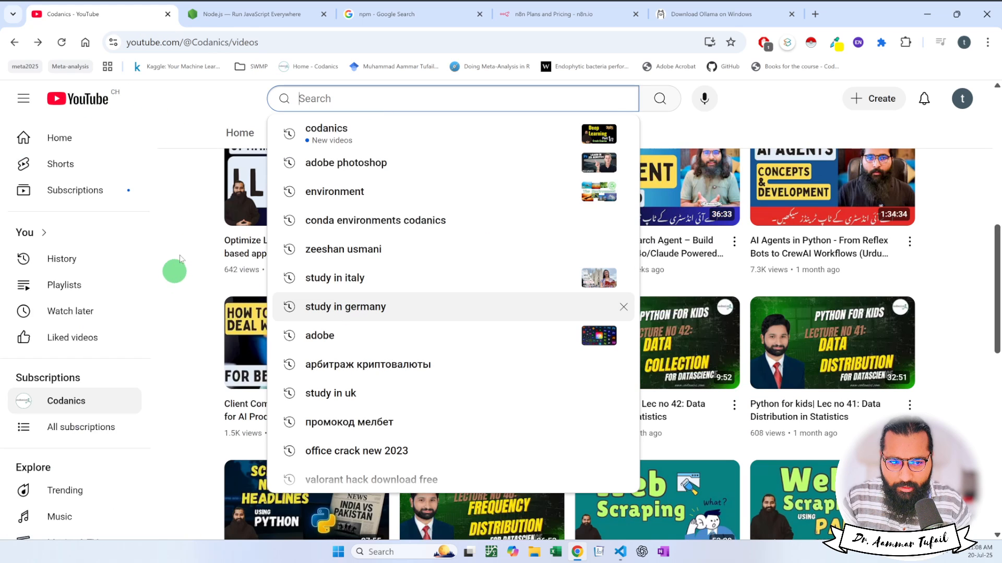
pyautogui.hotkey('alt', 'Left')
pyautogui.click(192, 158)
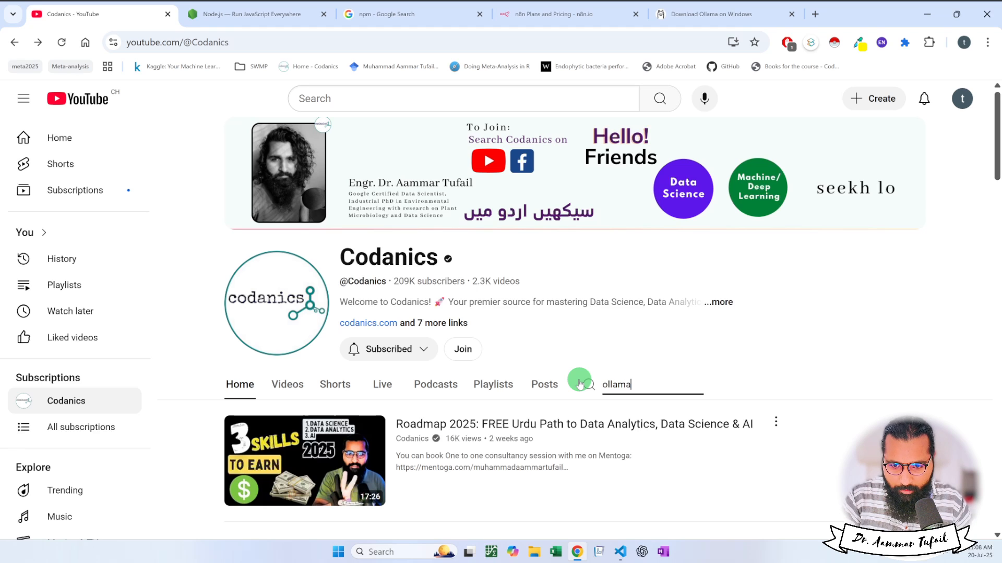
pyautogui.click(579, 385)
pyautogui.write('ollama')
pyautogui.press('Return')
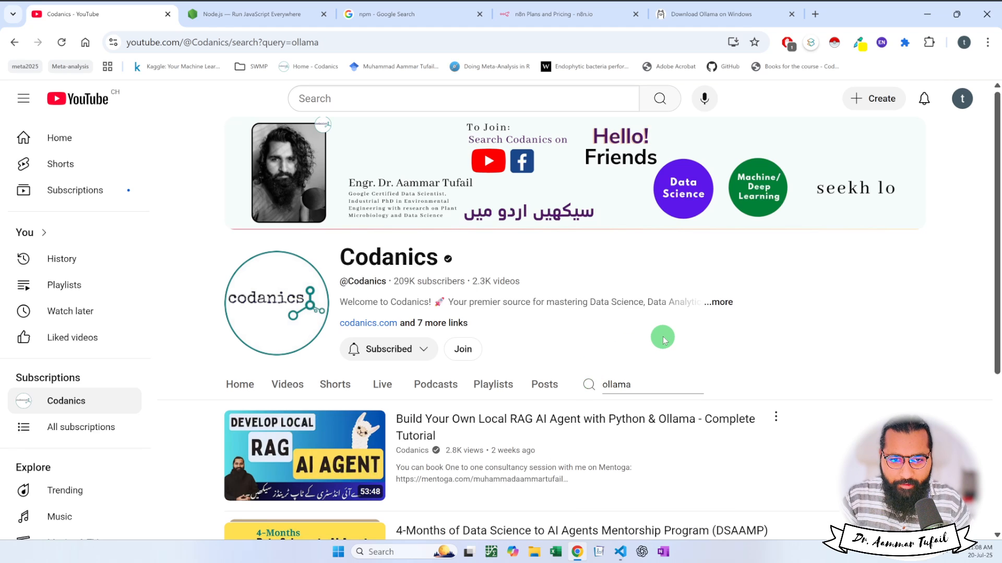
pyautogui.scroll(-4, 663, 337)
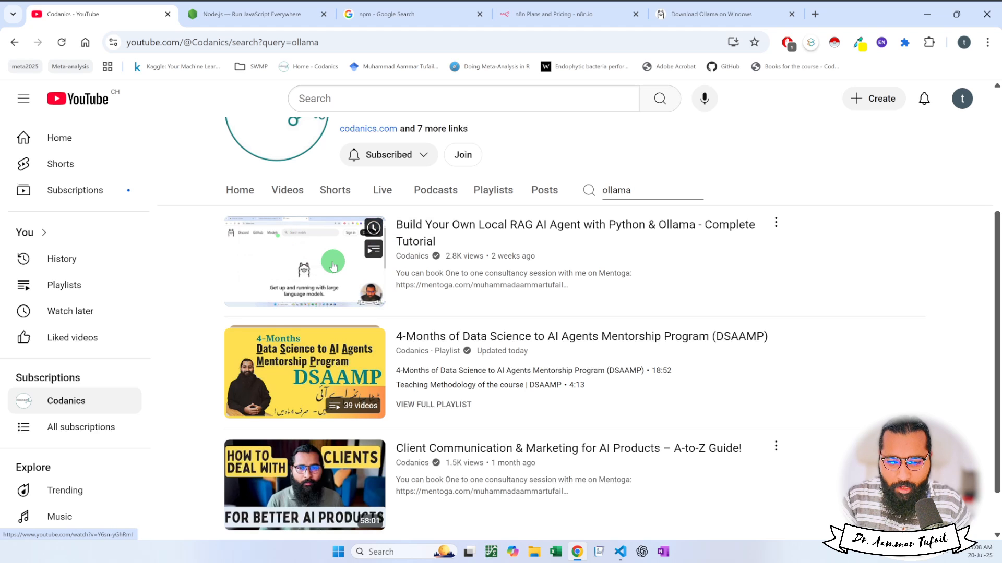
pyautogui.scroll(-1, 333, 266)
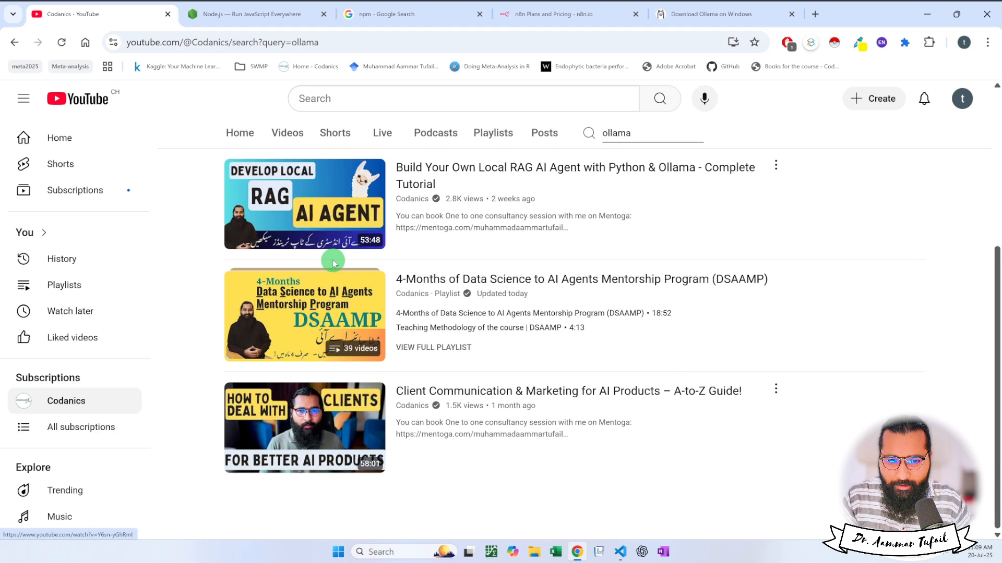
pyautogui.scroll(5, 332, 263)
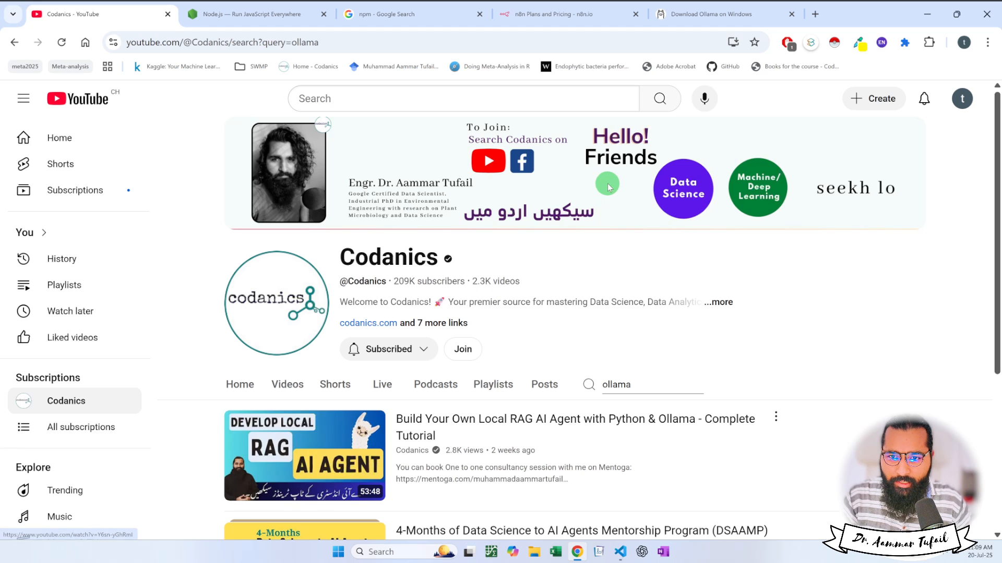
# - Return to the Ollama download page, download the Windows installer, and check the recent downloads
pyautogui.click(697, 20)
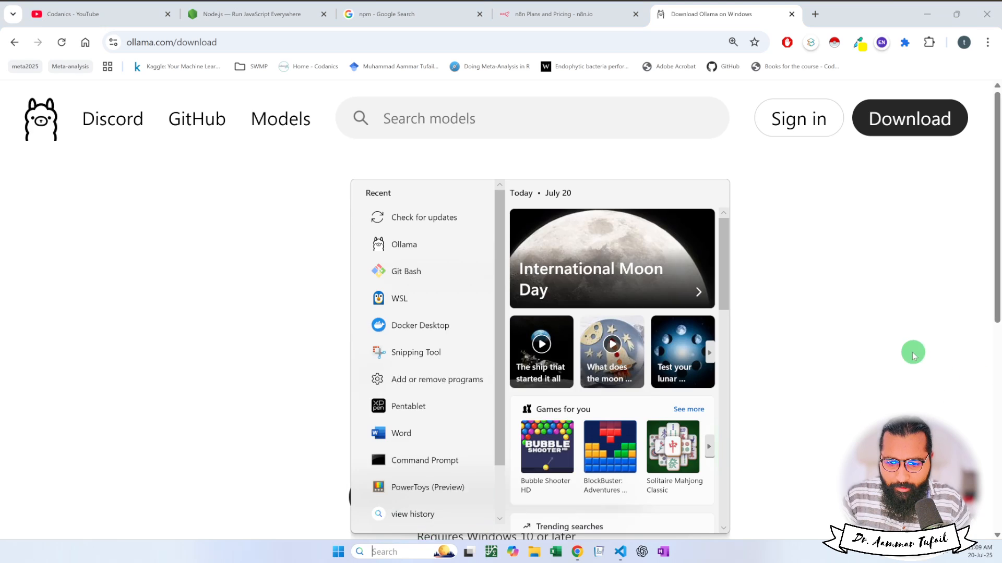
pyautogui.click(912, 352)
pyautogui.click(600, 386)
pyautogui.click(546, 492)
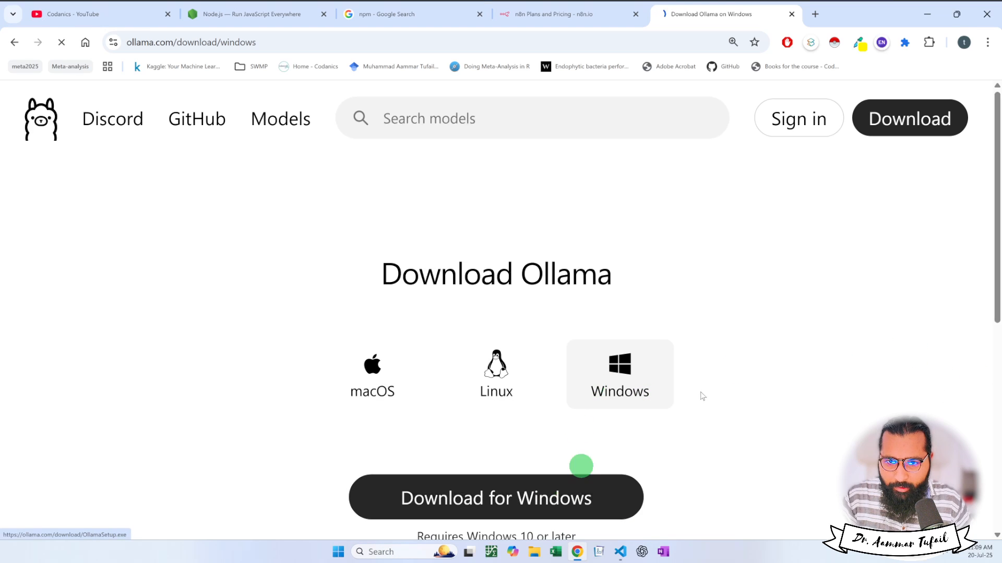
pyautogui.click(938, 46)
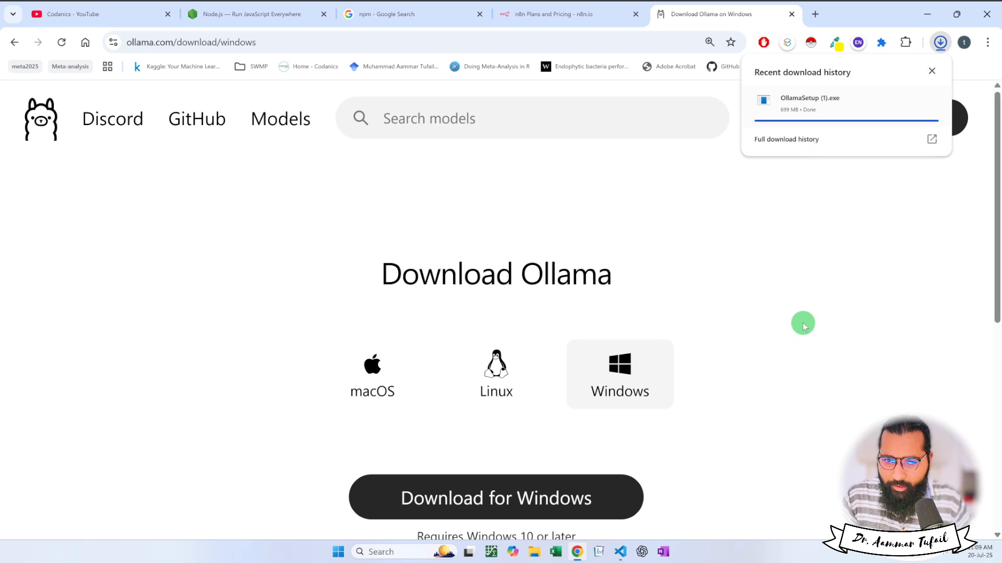
# - Open Command Prompt, run "ollama --version", and highlight the version line it returns
pyautogui.click(405, 554)
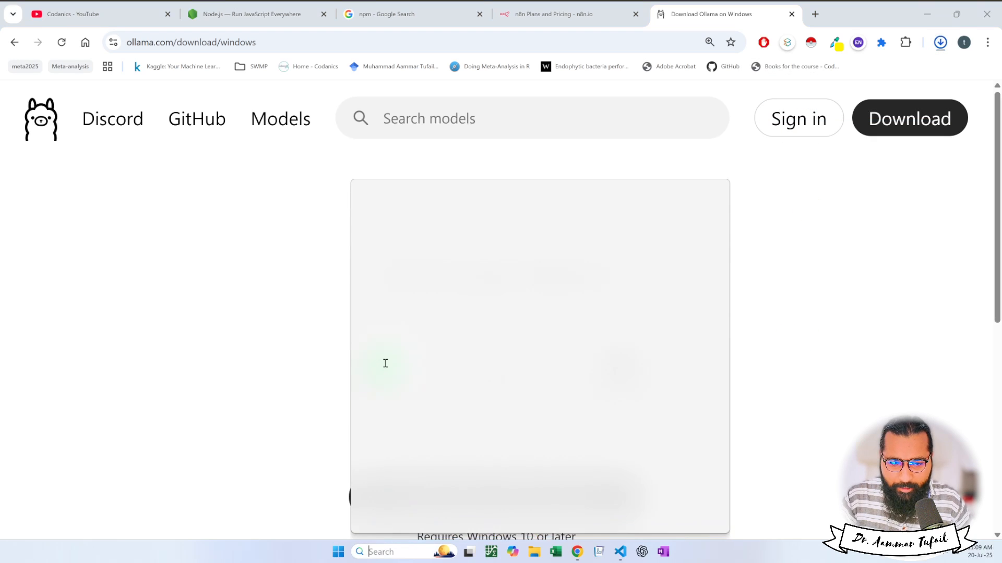
pyautogui.click(393, 463)
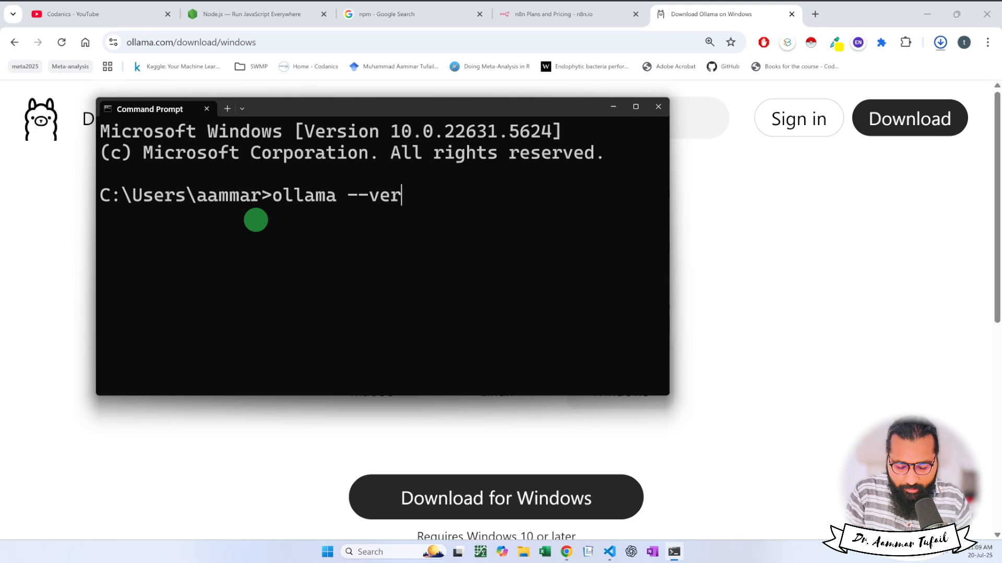
pyautogui.press('Return')
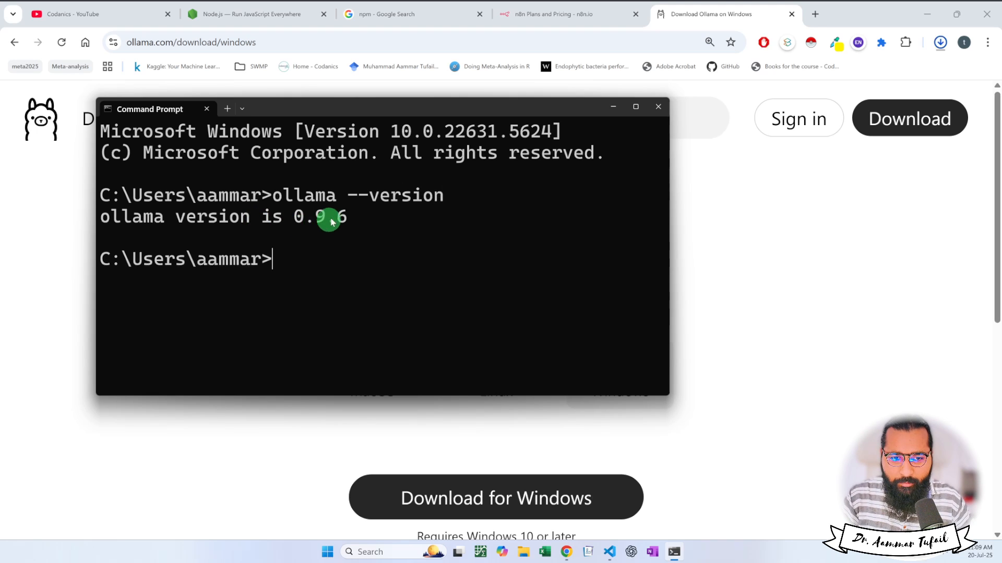
pyautogui.moveTo(357, 218); pyautogui.dragTo(106, 222)
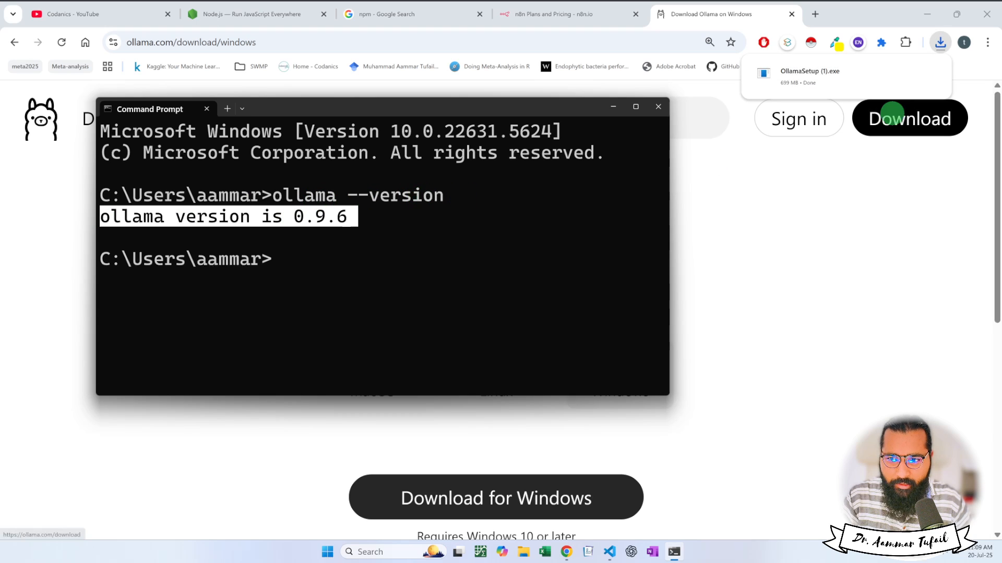
pyautogui.click(710, 223)
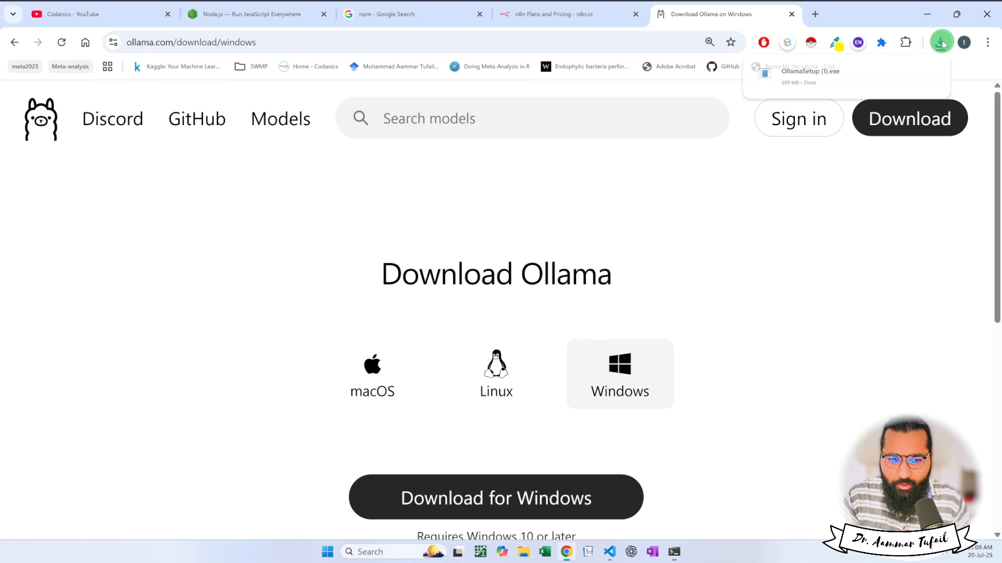
pyautogui.scroll(-8, 776, 269)
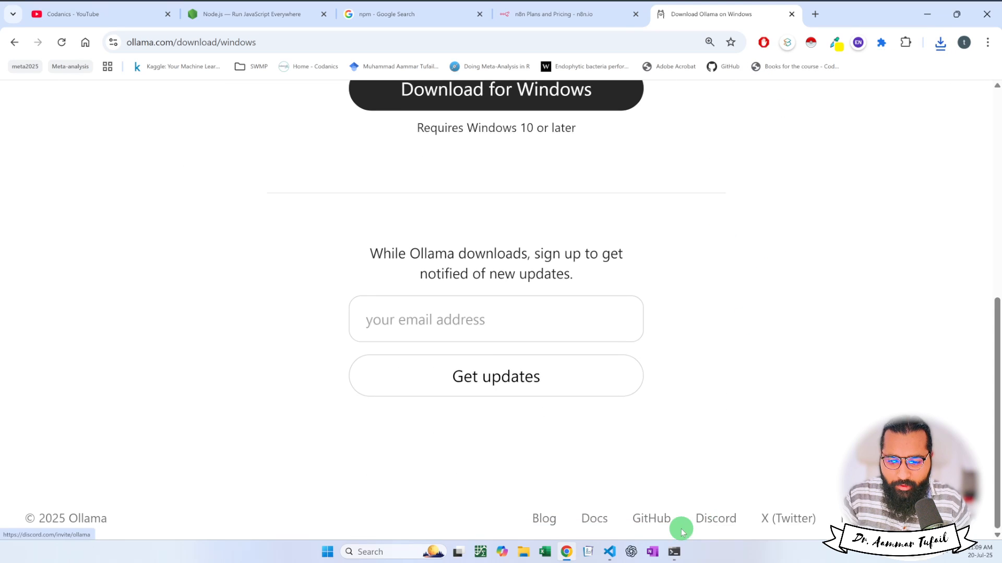
pyautogui.click(674, 552)
pyautogui.click(308, 283)
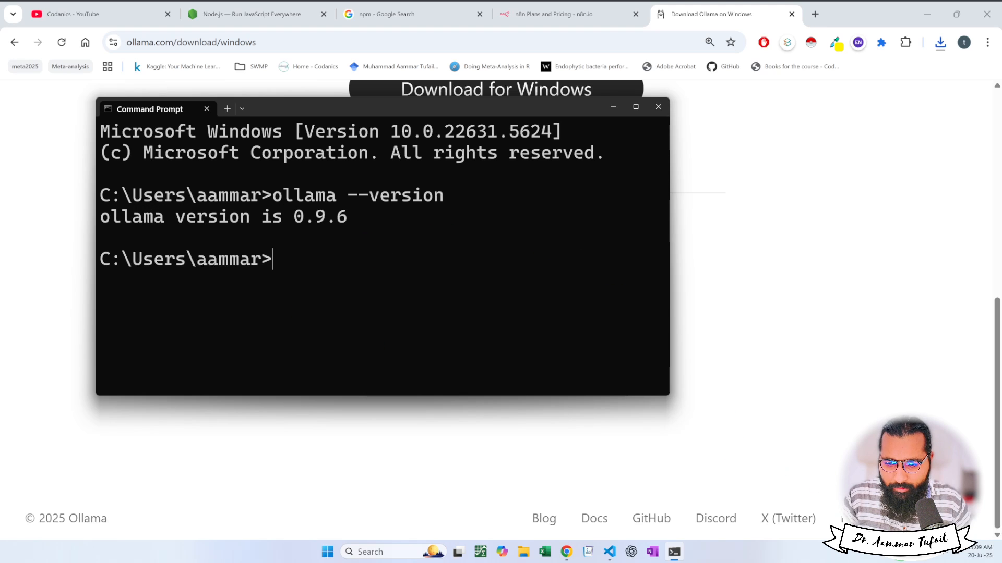
# - Magnify the screen to show Ollama and its options among the hidden system tray icons, and close Magnifier
pyautogui.press('super+plus')
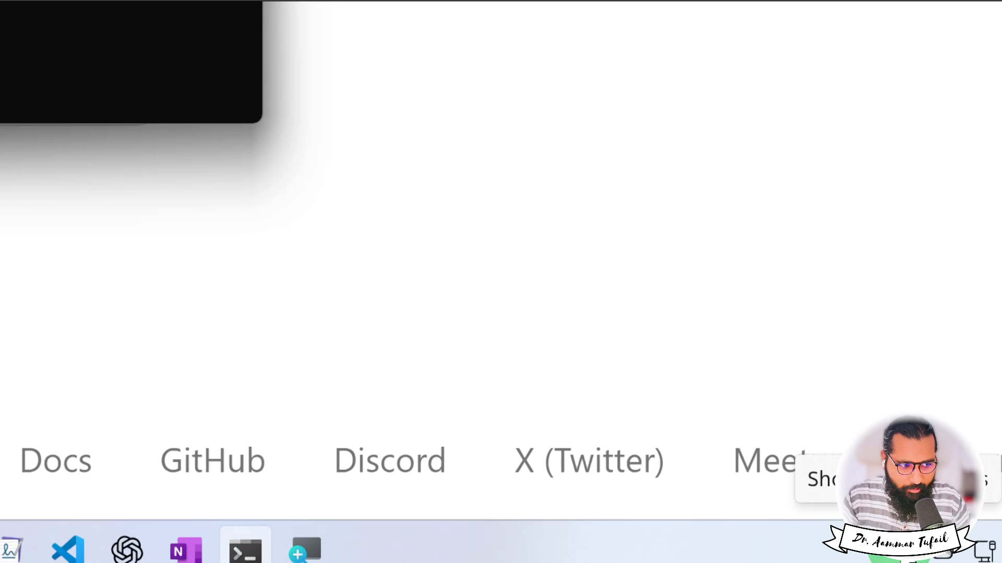
pyautogui.click(718, 523)
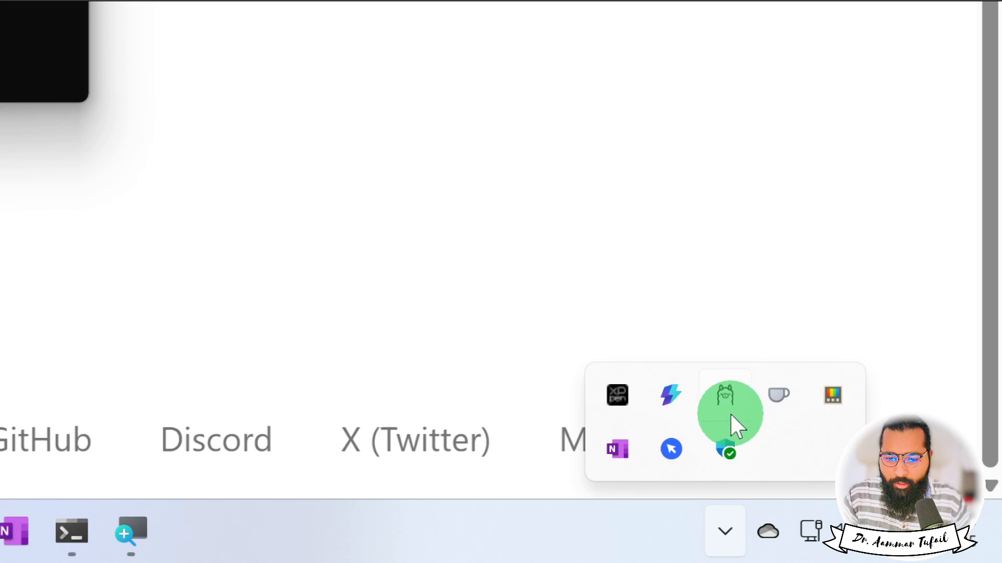
pyautogui.rightClick(727, 403)
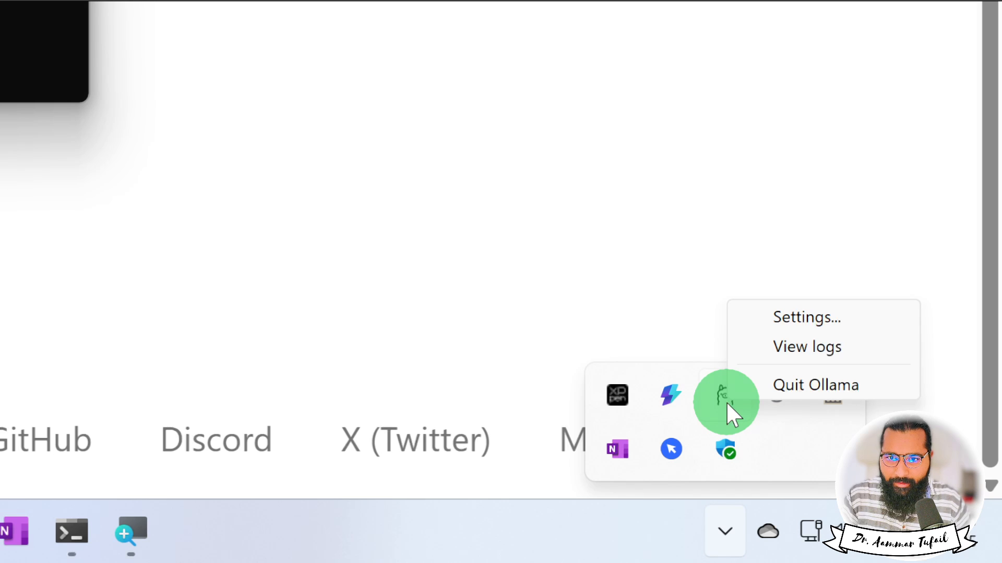
pyautogui.click(230, 167)
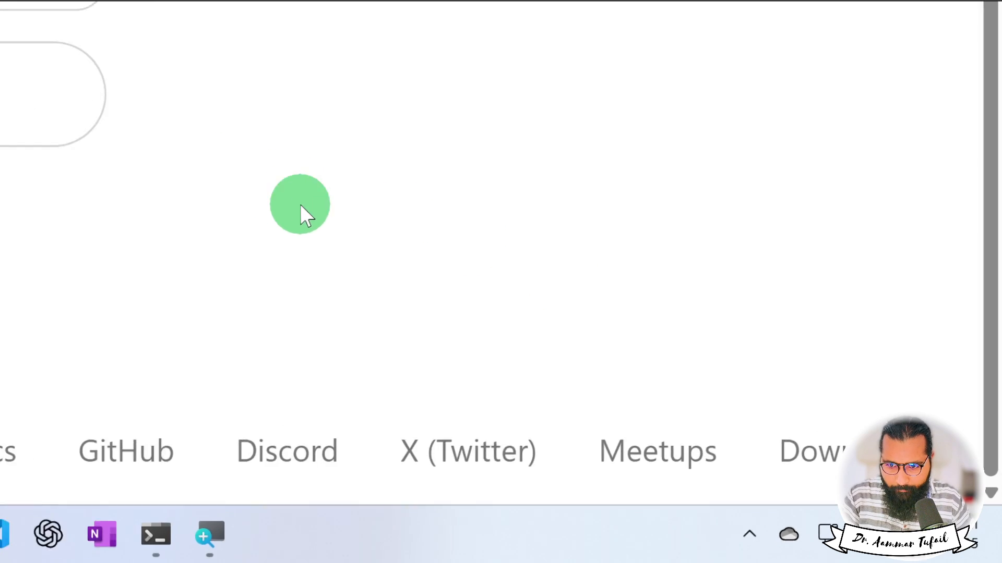
pyautogui.press('super+minus')
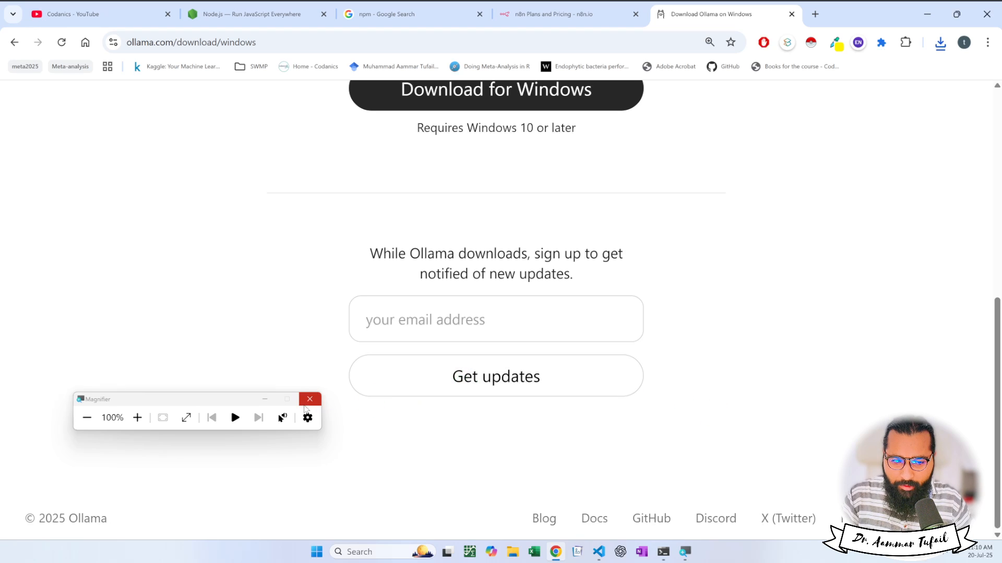
pyautogui.click(310, 399)
# - Open the Ollama Models page, search for "llama", and browse the listed models
pyautogui.scroll(8, 286, 274)
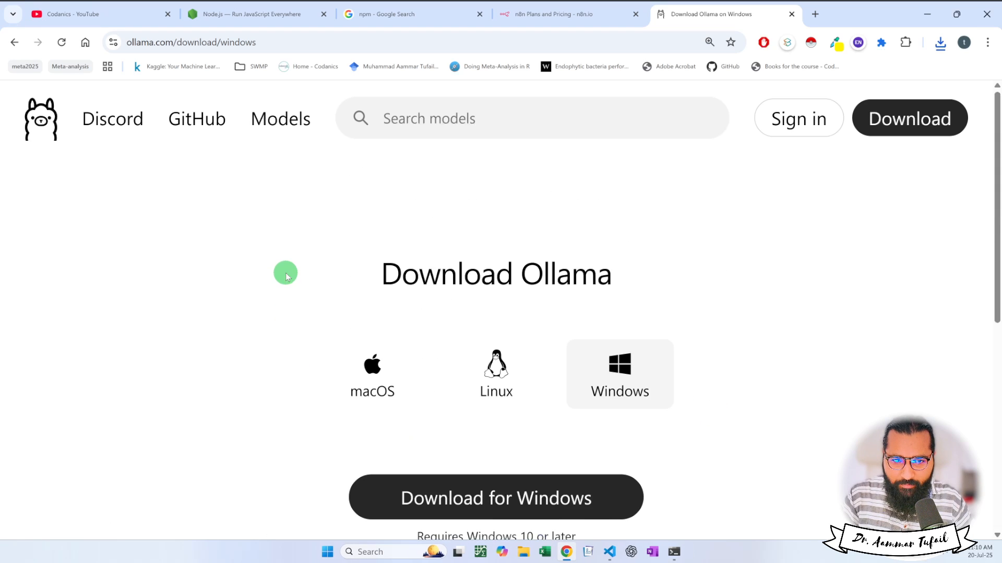
pyautogui.click(286, 125)
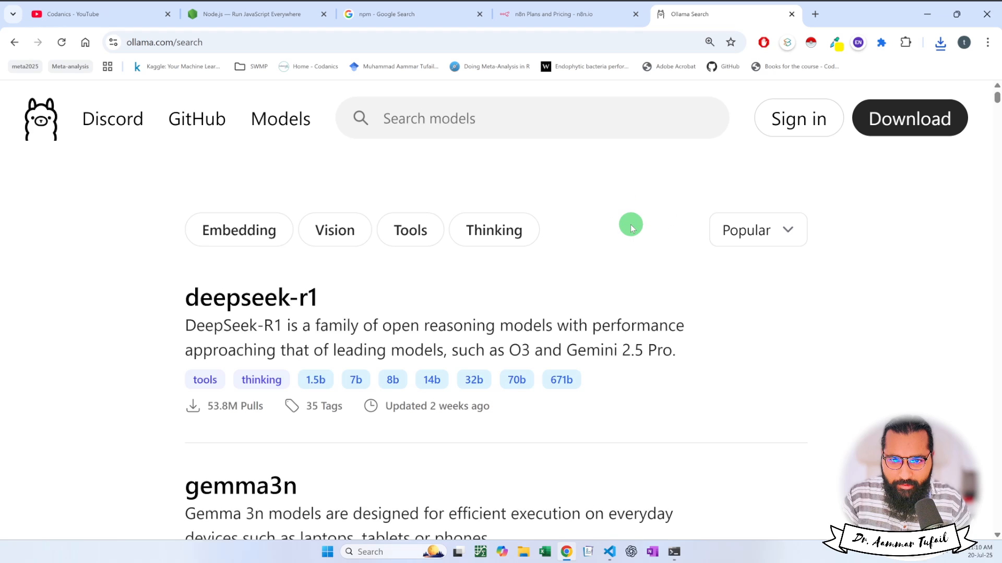
pyautogui.scroll(-2, 630, 224)
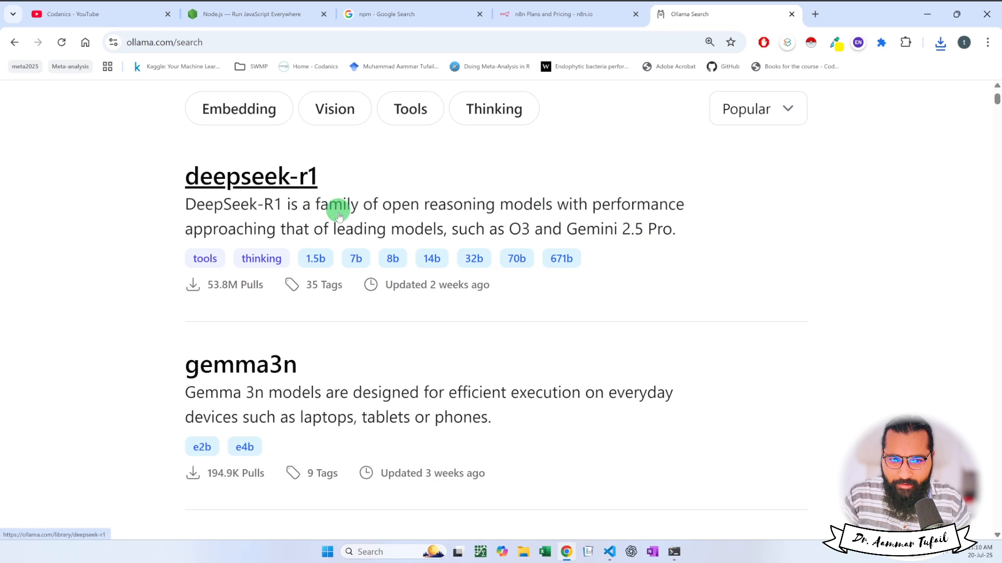
pyautogui.scroll(2, 338, 217)
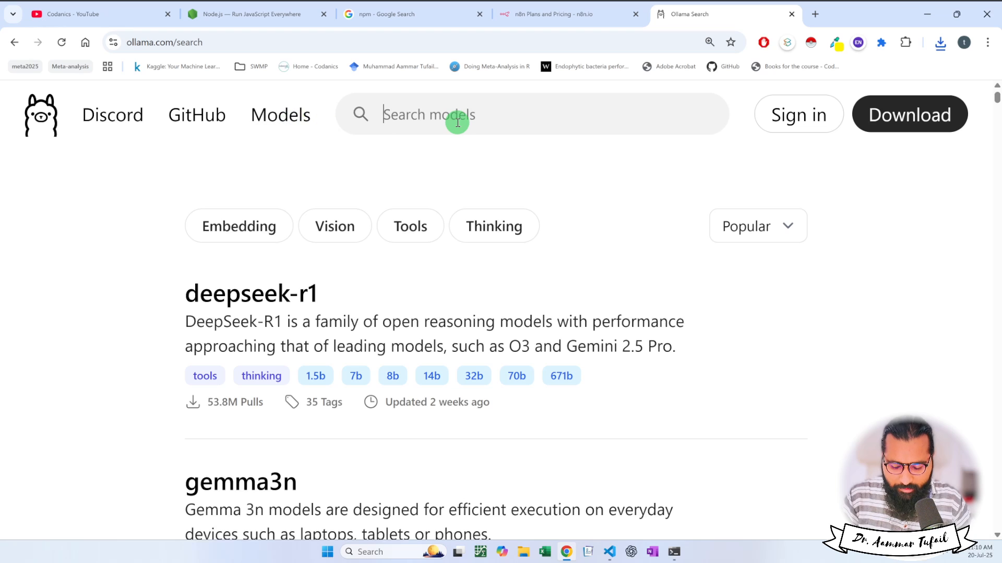
pyautogui.write('llama')
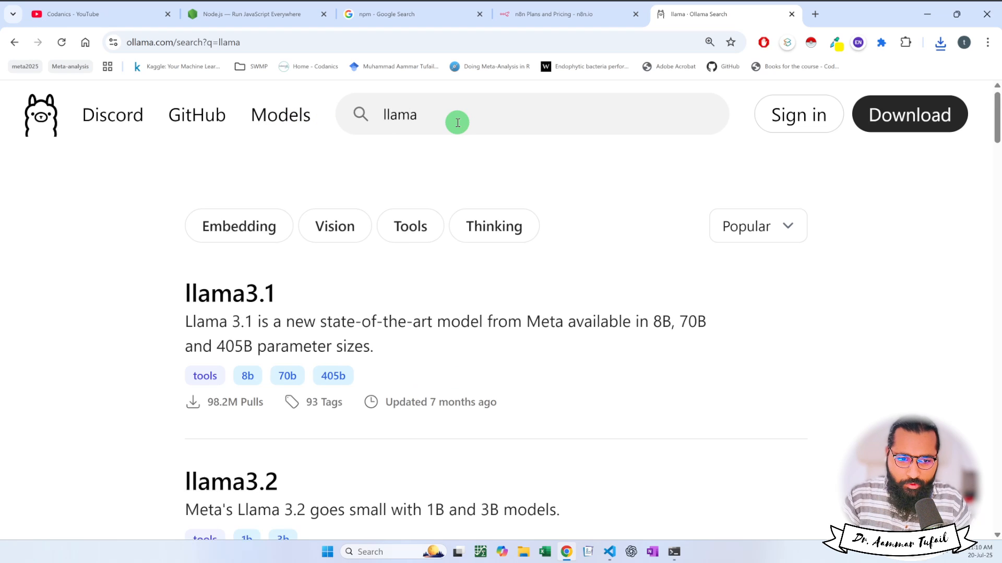
pyautogui.scroll(-2, 237, 292)
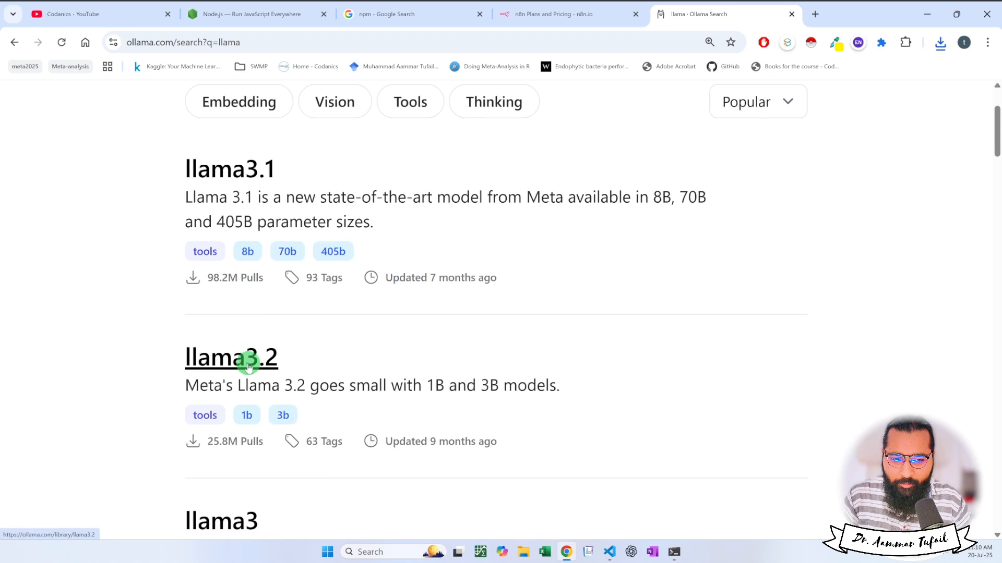
pyautogui.scroll(-3, 248, 368)
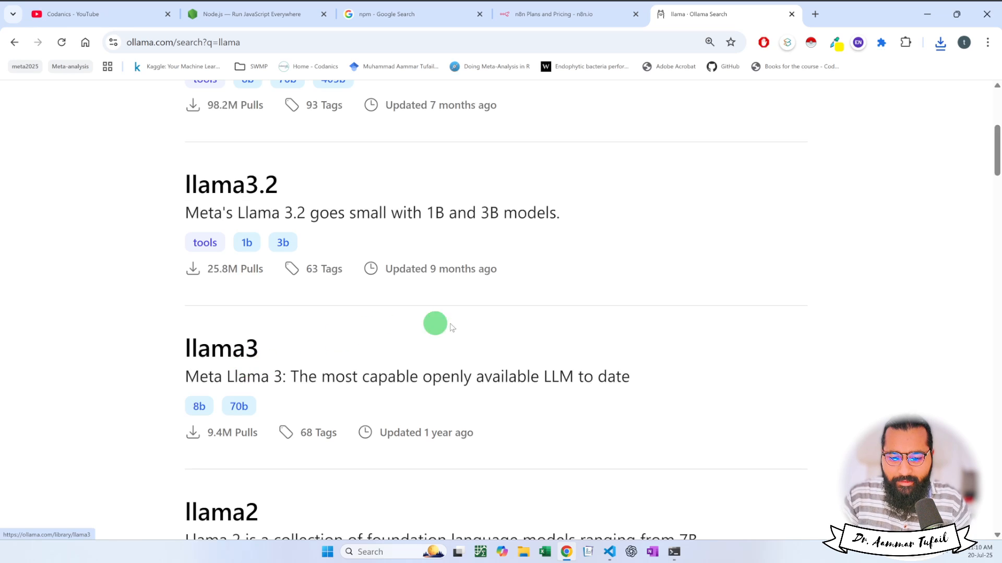
# - Open the llama3.1 model page from the results, enlarge it, and highlight the "ollama run llama3.1" command
pyautogui.scroll(5, 391, 313)
pyautogui.click(213, 296)
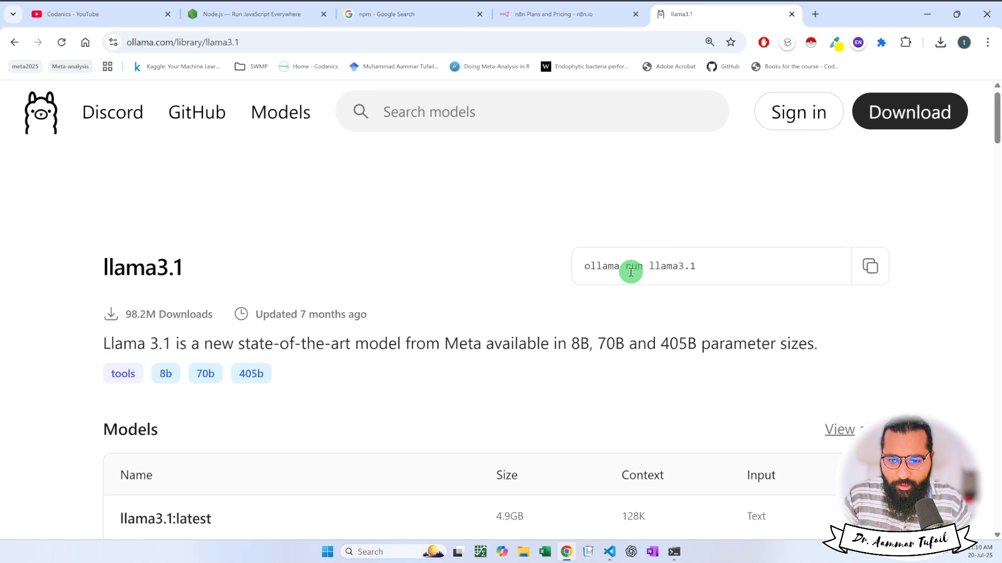
pyautogui.hotkey('ctrl', '+')
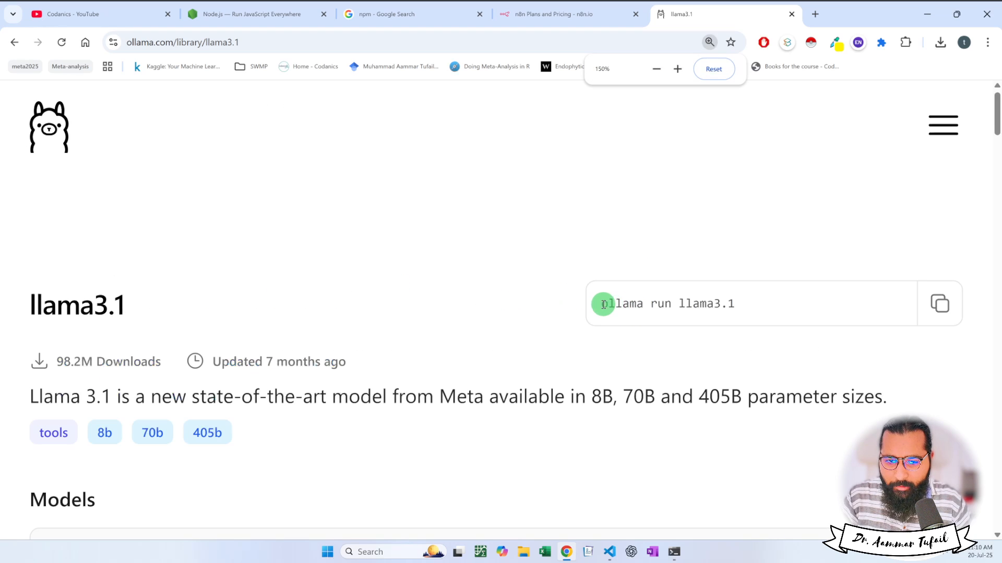
pyautogui.moveTo(603, 304); pyautogui.dragTo(738, 302)
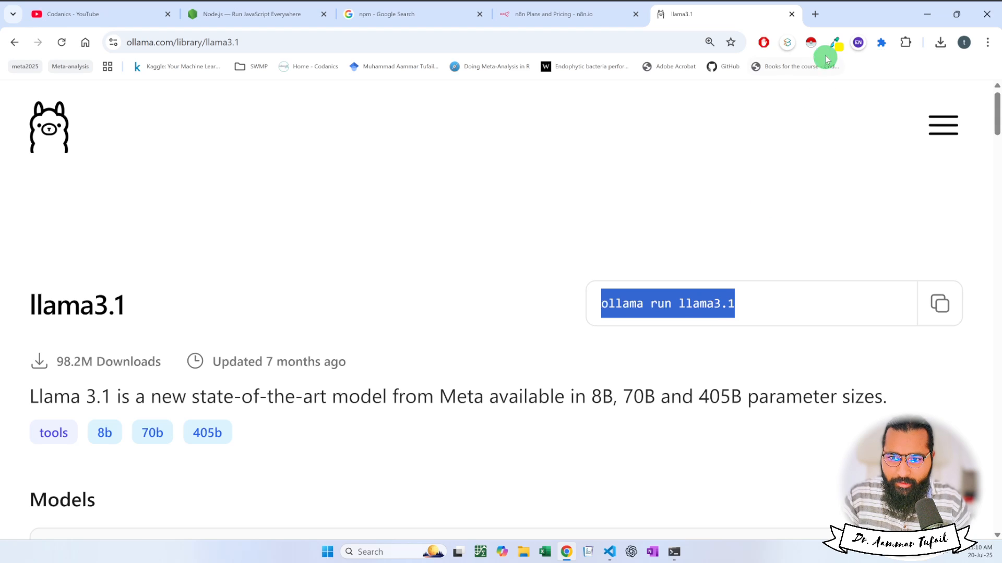
# - Search the web for "ollama cheat sheet" in a new browser tab and open the GitHub result for "Ollama cheat sheet.docx"
pyautogui.click(816, 16)
pyautogui.write('ol')
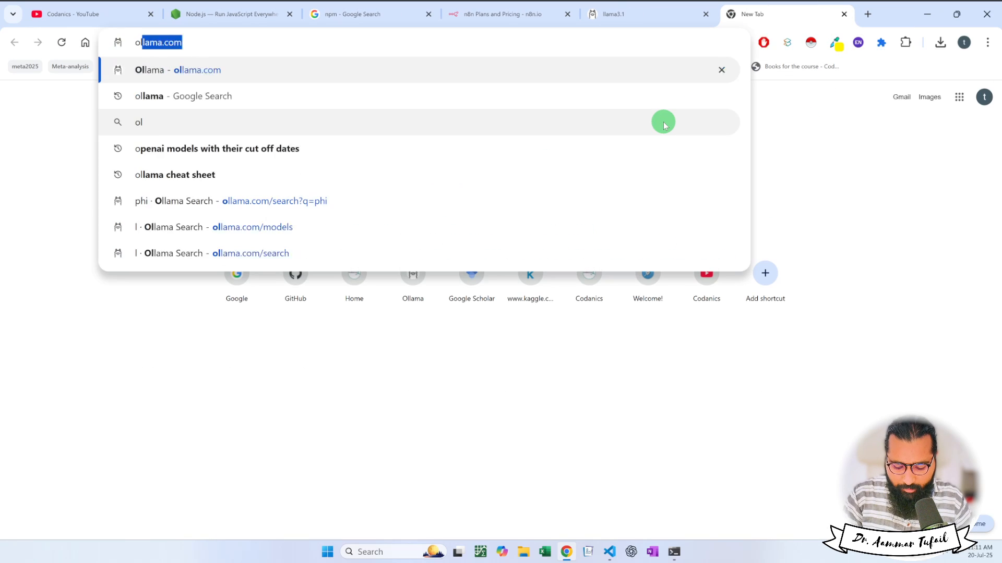
pyautogui.write('lama che')
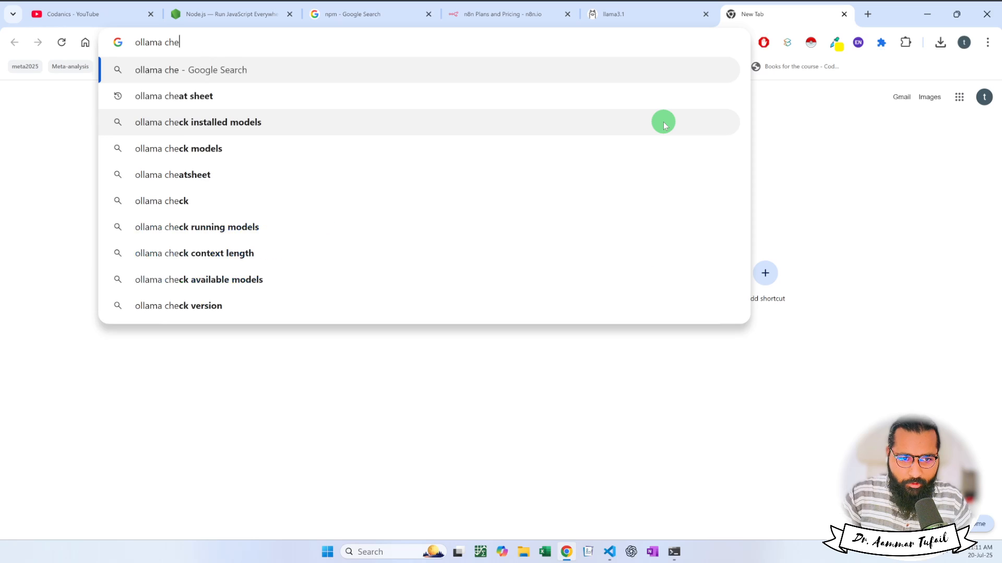
pyautogui.press('Down')
pyautogui.press('Return')
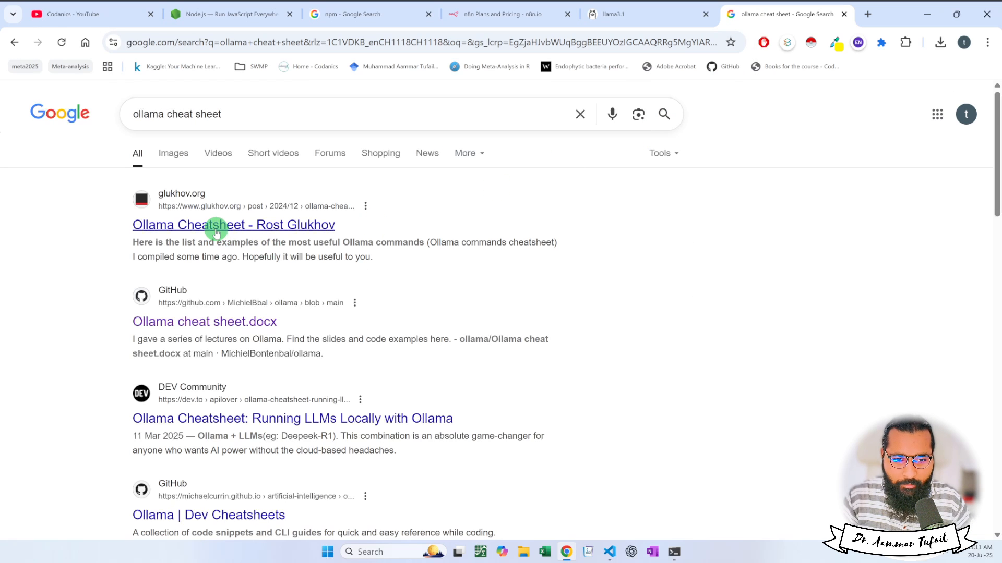
pyautogui.click(187, 322)
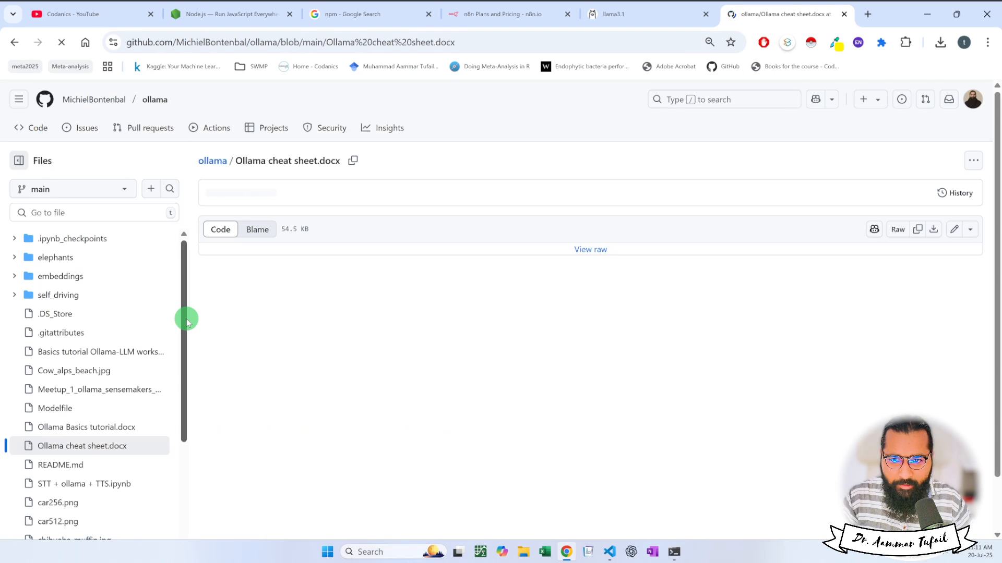
# - Download "Ollama cheat sheet.docx" from the GitHub repository and open the downloaded file in Word
pyautogui.click(933, 231)
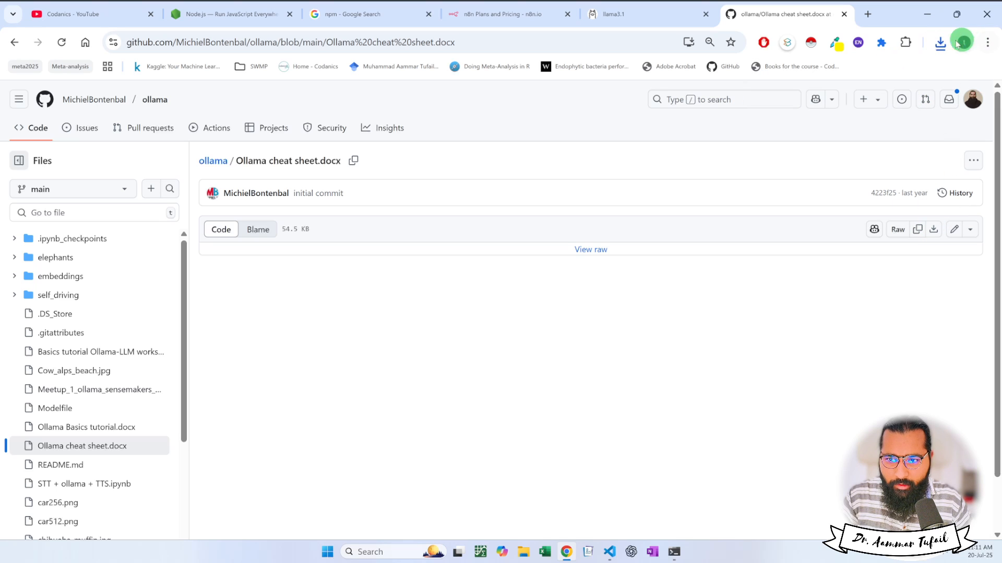
pyautogui.click(940, 42)
pyautogui.click(823, 97)
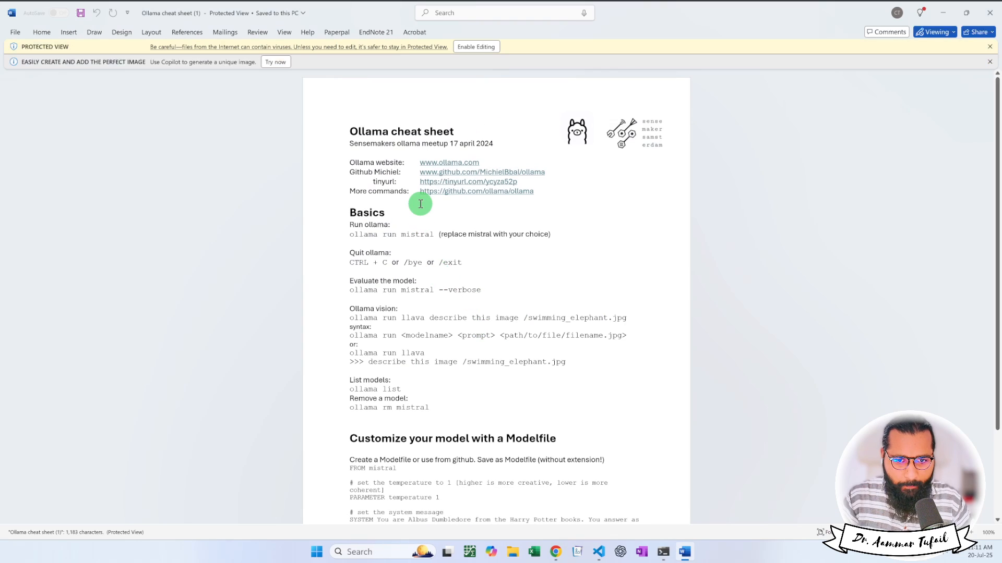
# - Examine the Basics section of the cheat sheet, highlighting the commands for running Ollama, quitting it and listing models
pyautogui.keyDown('ctrl'); pyautogui.scroll(3, 420, 204); pyautogui.keyUp('ctrl')
pyautogui.scroll(-3, 402, 235)
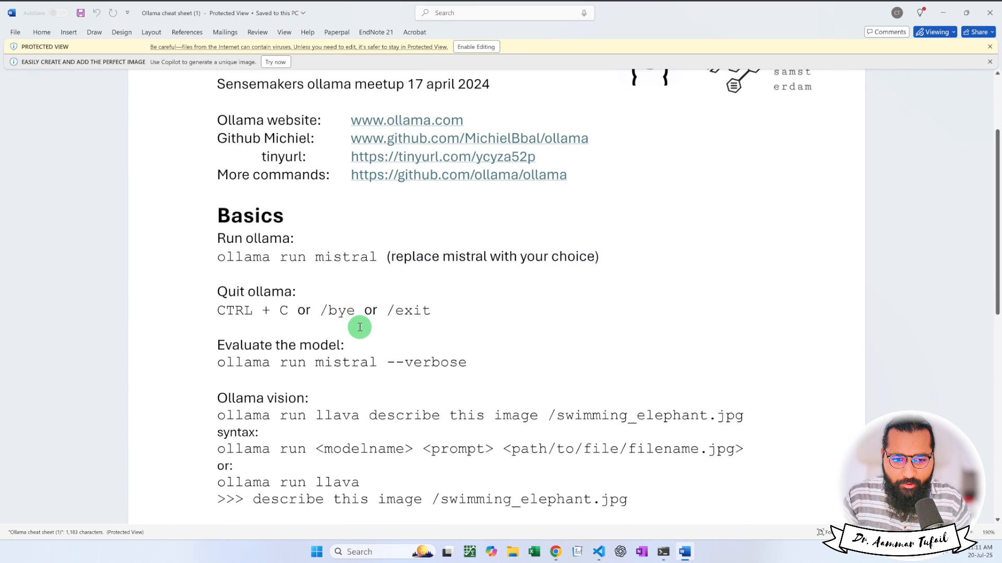
pyautogui.moveTo(217, 257); pyautogui.dragTo(387, 256)
pyautogui.moveTo(221, 310); pyautogui.dragTo(445, 308)
pyautogui.scroll(-1, 454, 309)
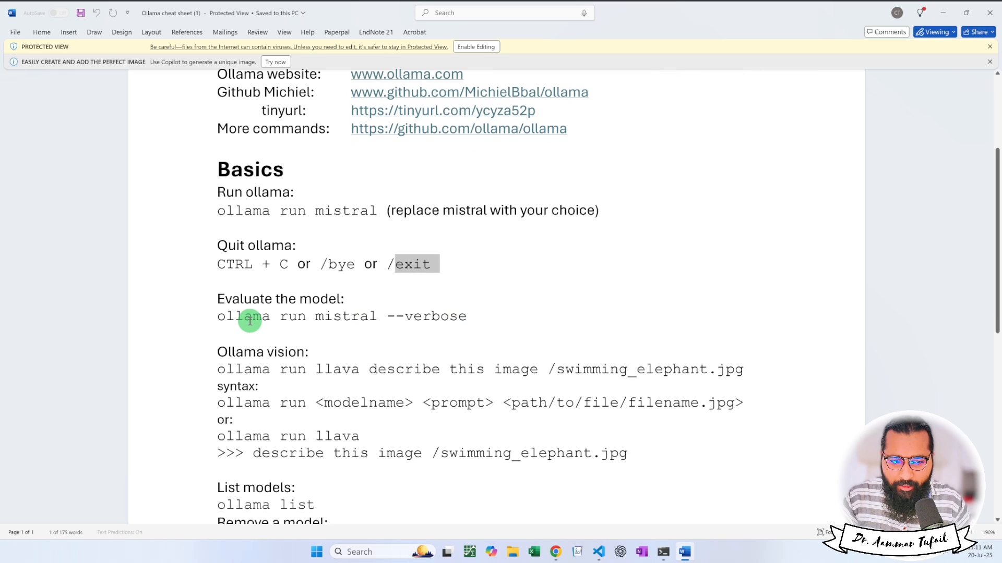
pyautogui.scroll(-1, 241, 315)
pyautogui.scroll(-1, 398, 308)
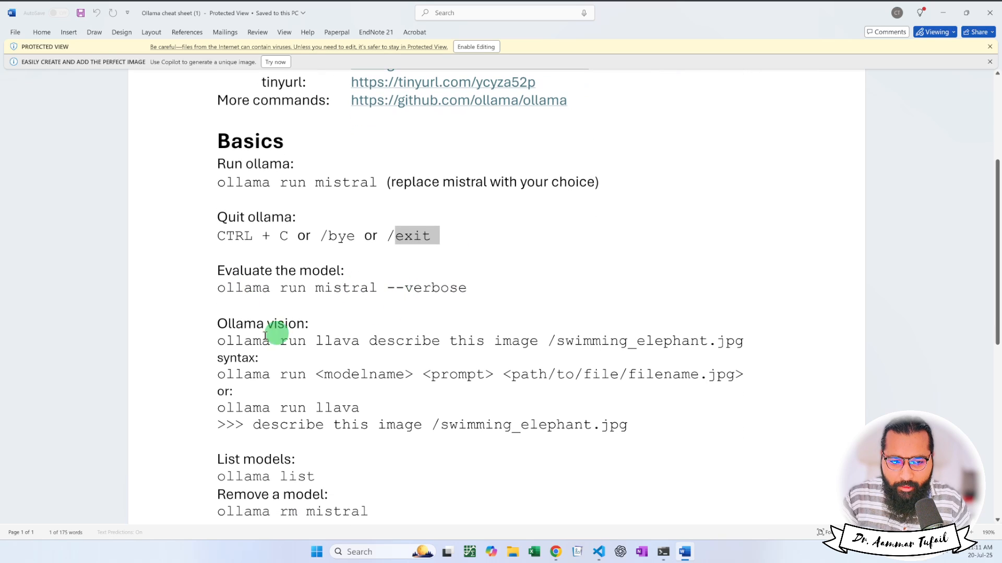
pyautogui.scroll(-3, 254, 337)
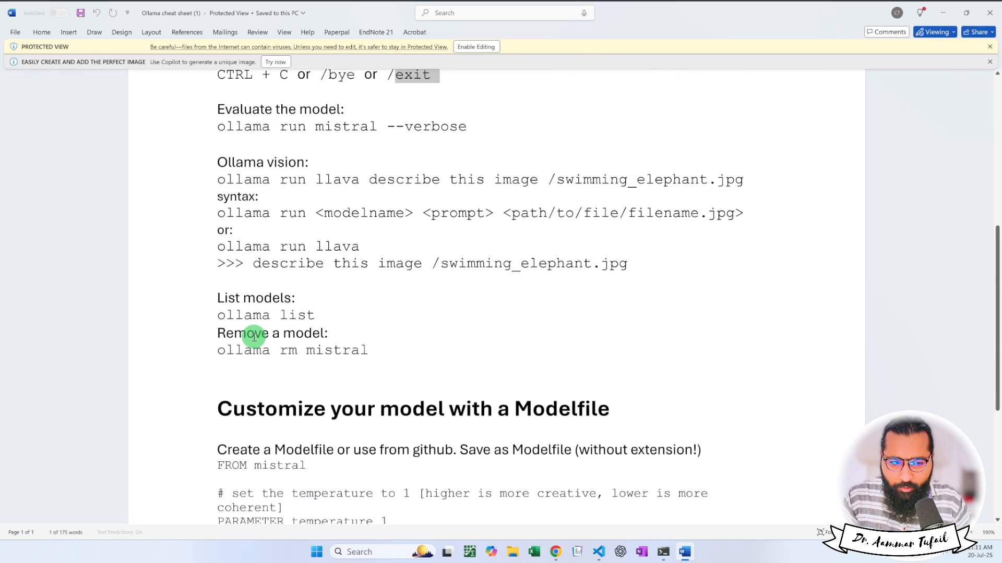
pyautogui.scroll(-1, 254, 336)
pyautogui.moveTo(219, 302); pyautogui.dragTo(322, 304)
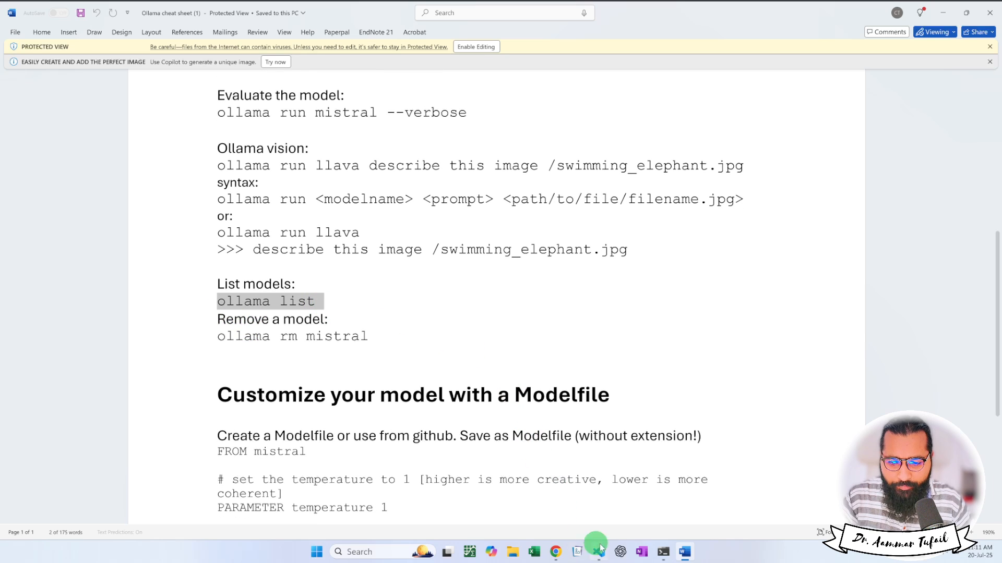
# - Switch to Command Prompt and run "ollama list" to list the locally installed models
pyautogui.click(661, 552)
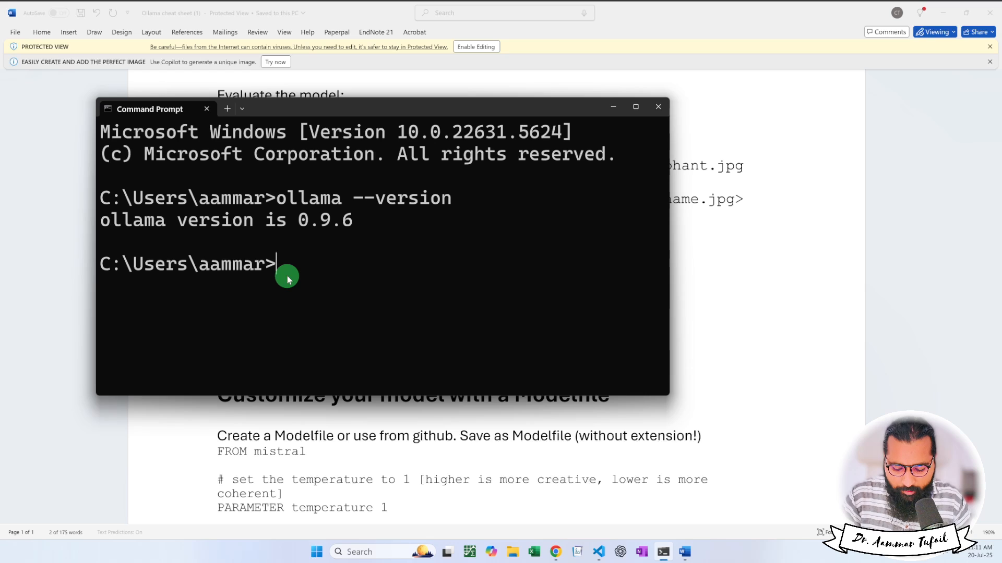
pyautogui.write('ollama lis')
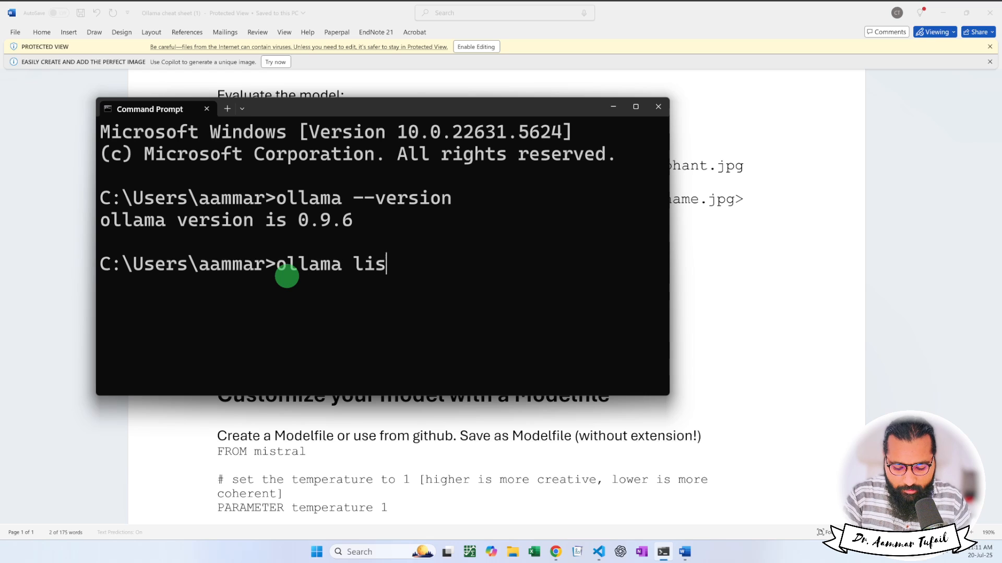
pyautogui.write('t')
pyautogui.press('Return')
pyautogui.scroll(-4, 287, 277)
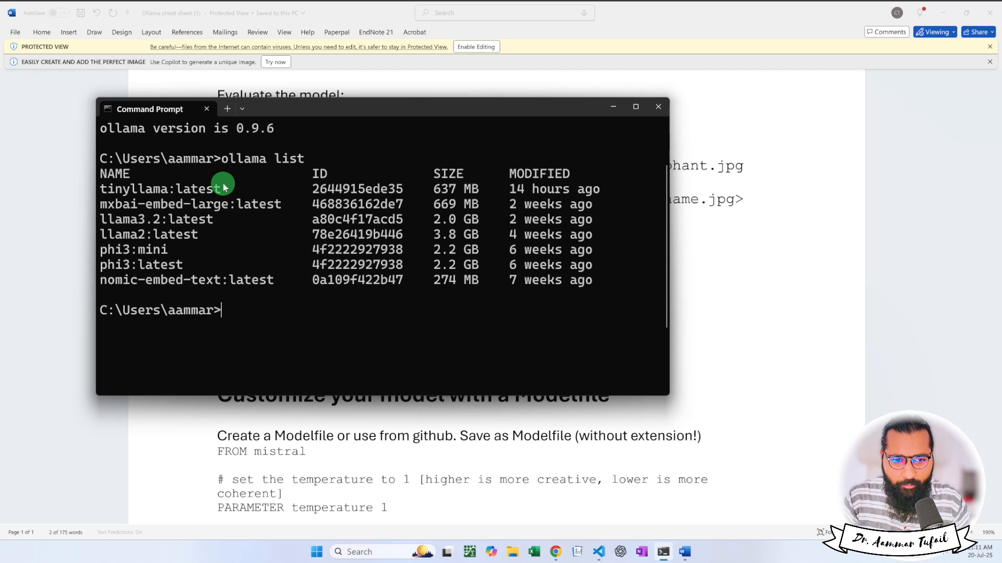
# - Highlight each installed model name in the list one by one, from tinyllama:latest down to nomic-embed-text:latest
pyautogui.moveTo(223, 186); pyautogui.dragTo(103, 189)
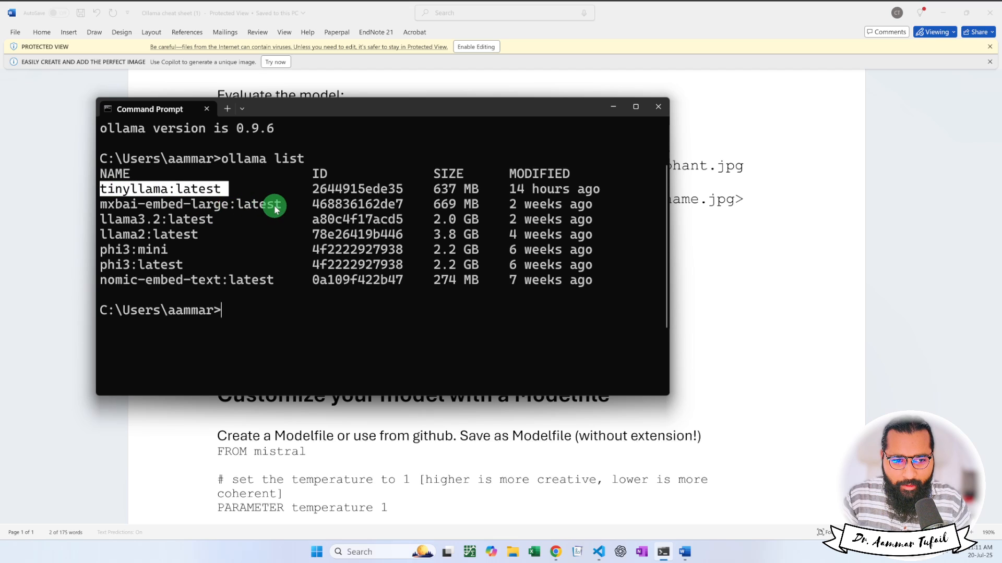
pyautogui.moveTo(275, 209); pyautogui.dragTo(131, 204)
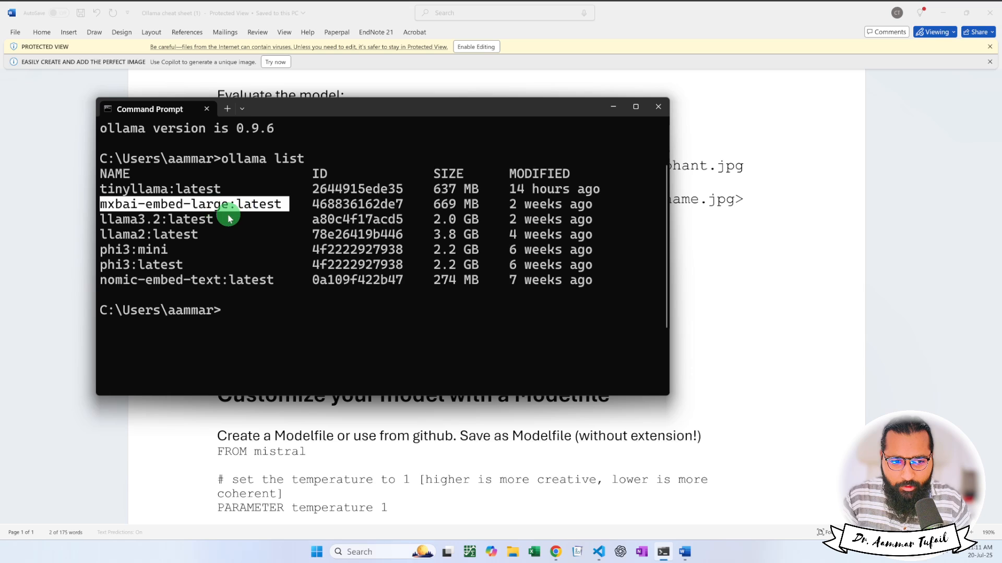
pyautogui.moveTo(227, 220); pyautogui.dragTo(61, 217)
pyautogui.moveTo(201, 234); pyautogui.dragTo(87, 239)
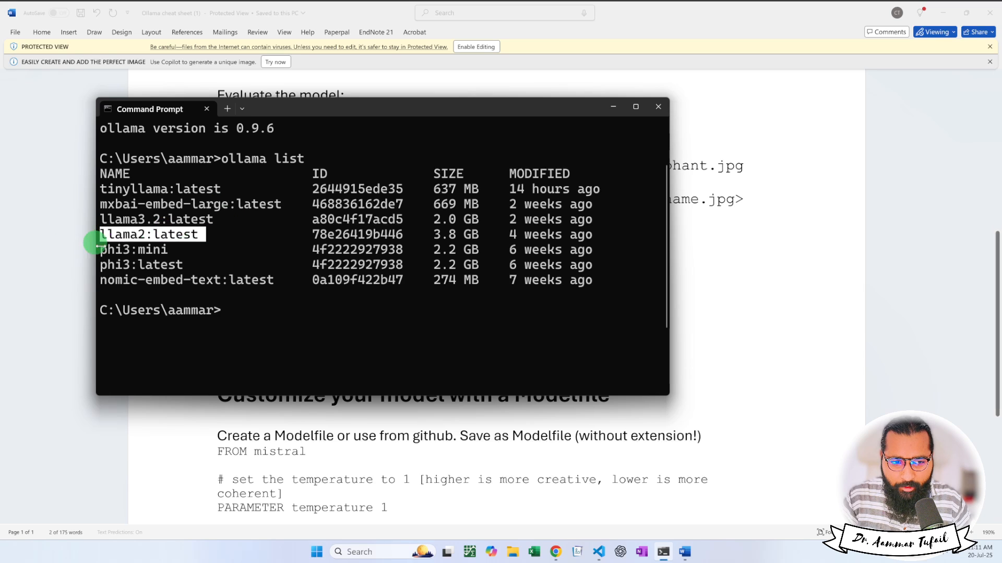
pyautogui.moveTo(178, 251); pyautogui.dragTo(68, 251)
pyautogui.moveTo(189, 265); pyautogui.dragTo(94, 265)
pyautogui.moveTo(275, 281); pyautogui.dragTo(97, 280)
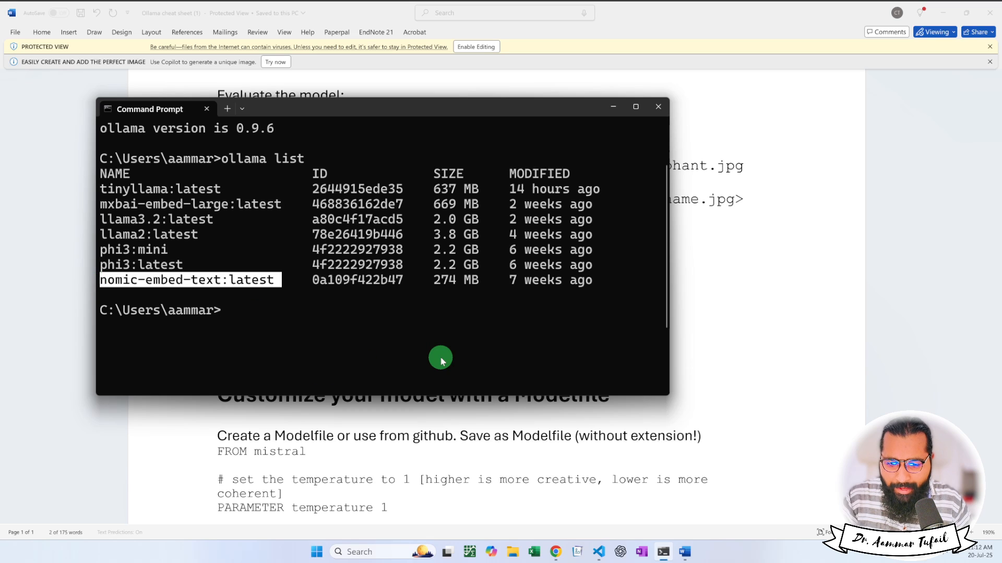
# - Check the n8n terminal in VS Code, return to Command Prompt, and begin an "ollama pull" command
pyautogui.click(599, 550)
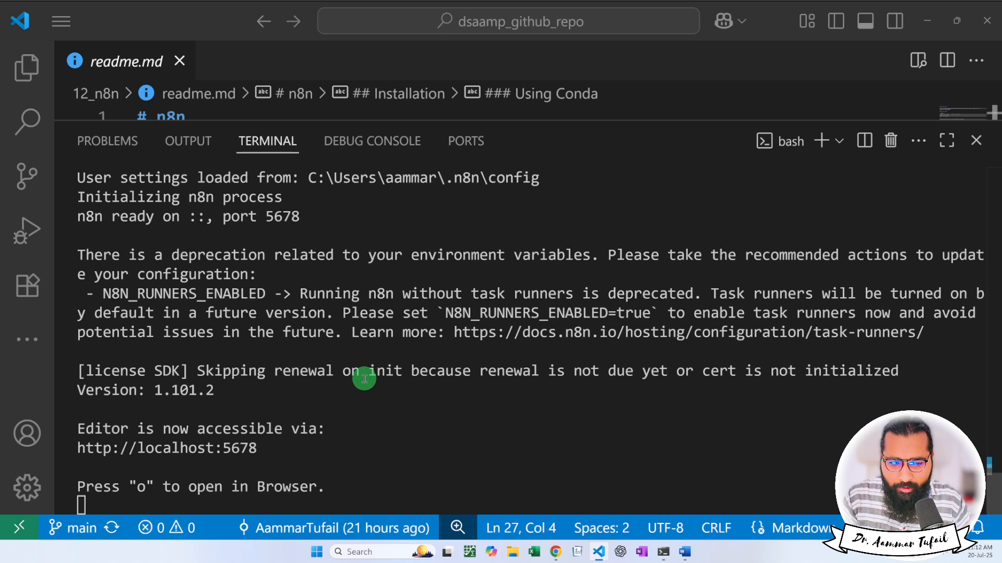
pyautogui.click(668, 550)
pyautogui.click(395, 333)
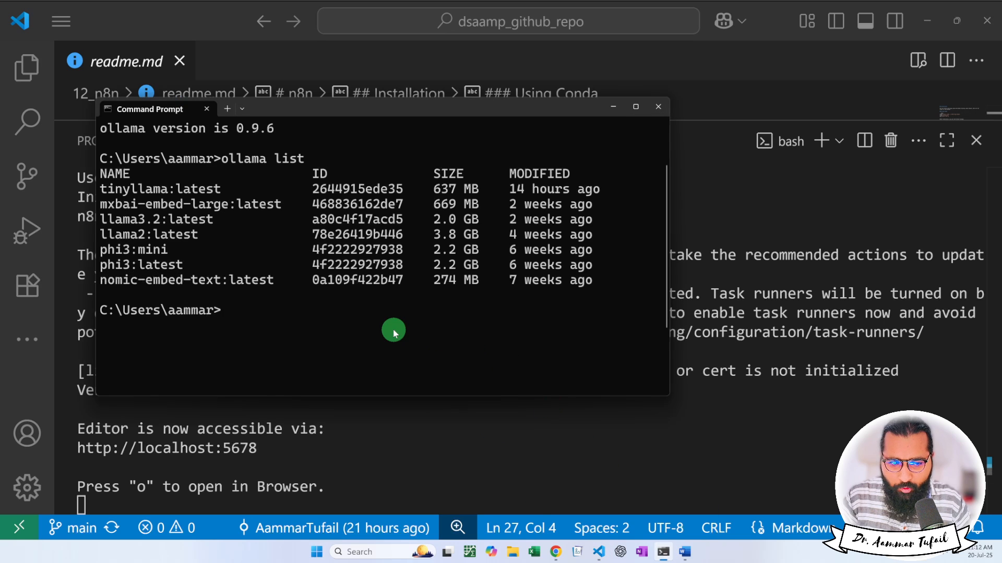
pyautogui.write('ollama pull')
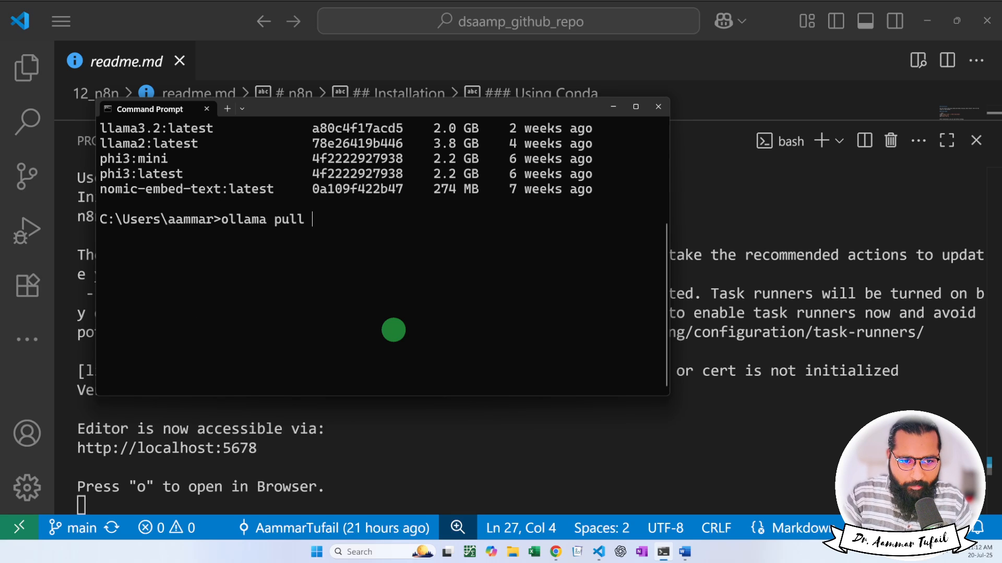
# - Switch to Chrome, close the GitHub cheat sheet tab, and open the llama3.2 model page from the Ollama search results
pyautogui.click(555, 552)
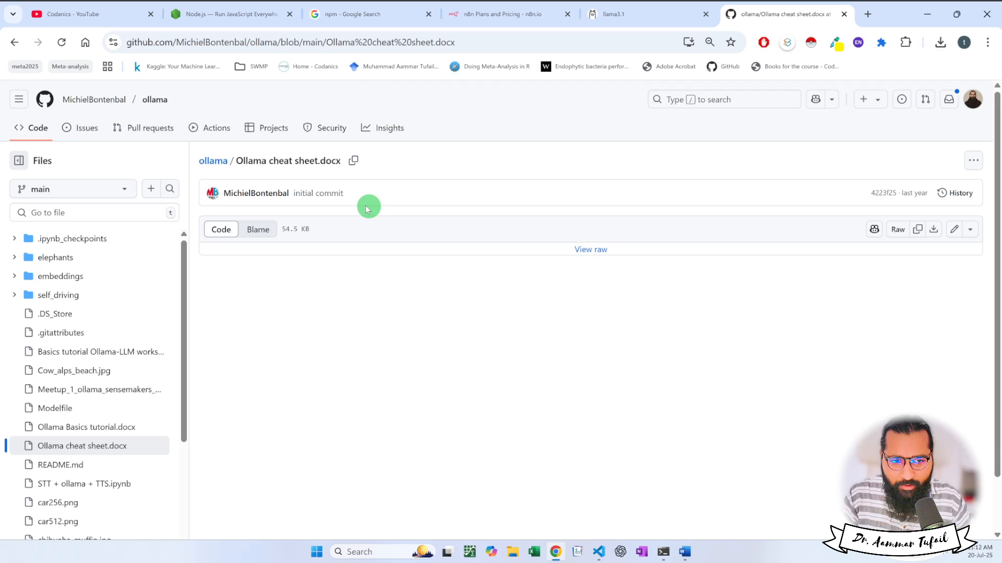
pyautogui.click(844, 15)
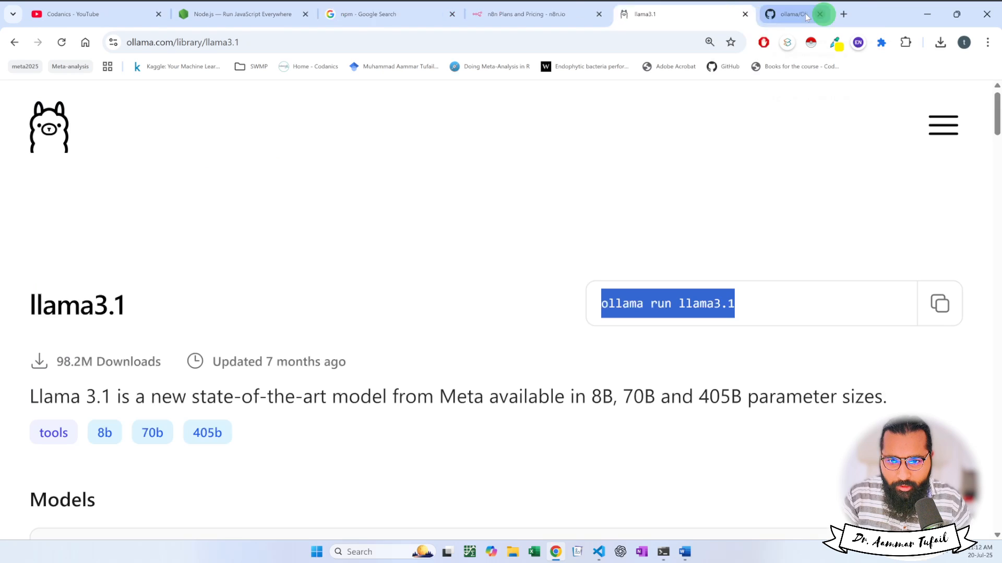
pyautogui.hotkey('alt', 'Left')
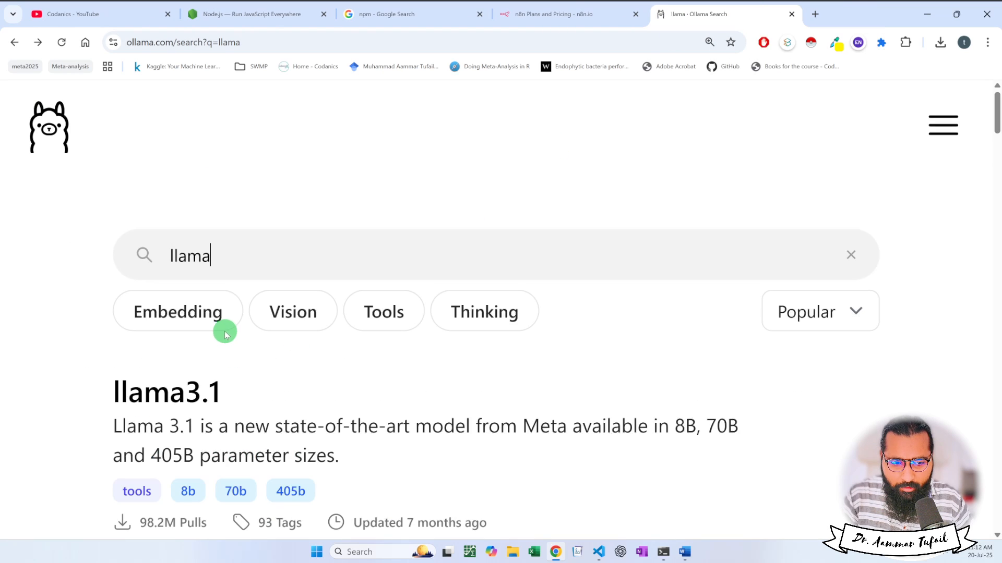
pyautogui.scroll(-5, 221, 333)
pyautogui.click(180, 373)
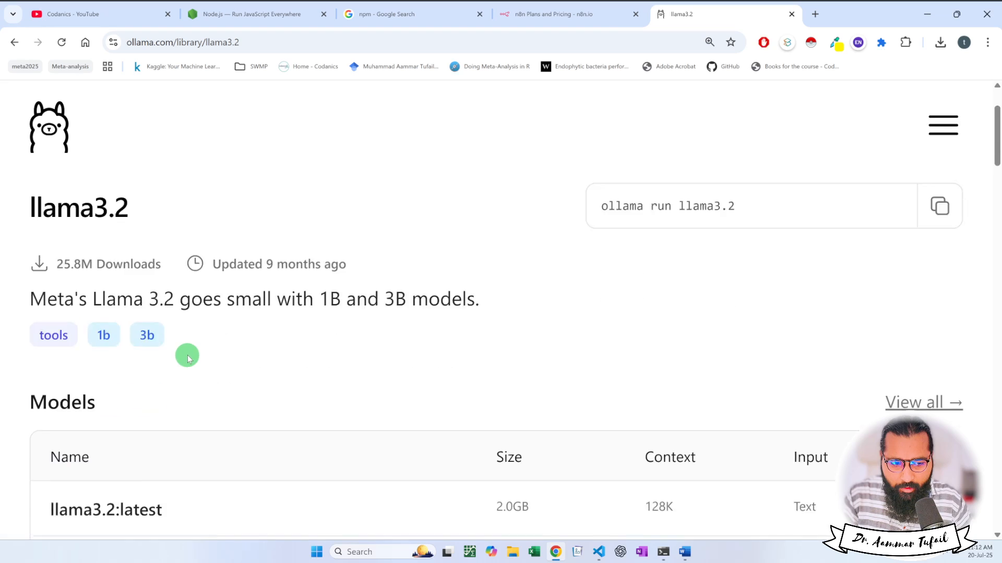
# - Copy the model name llama3.2:latest from the Models table and run "ollama pull llama3.2:latest" in Command Prompt
pyautogui.scroll(-4, 188, 357)
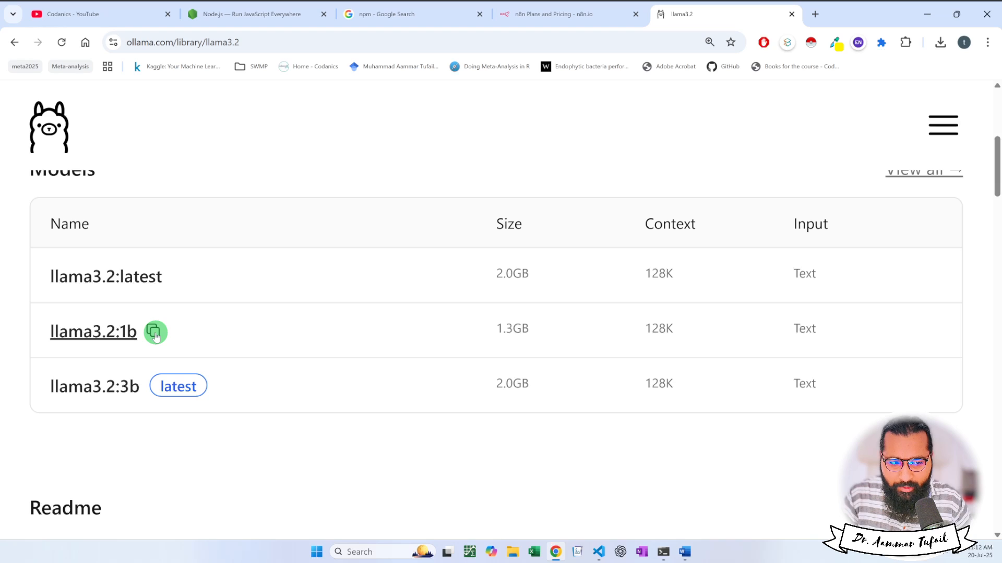
pyautogui.click(176, 276)
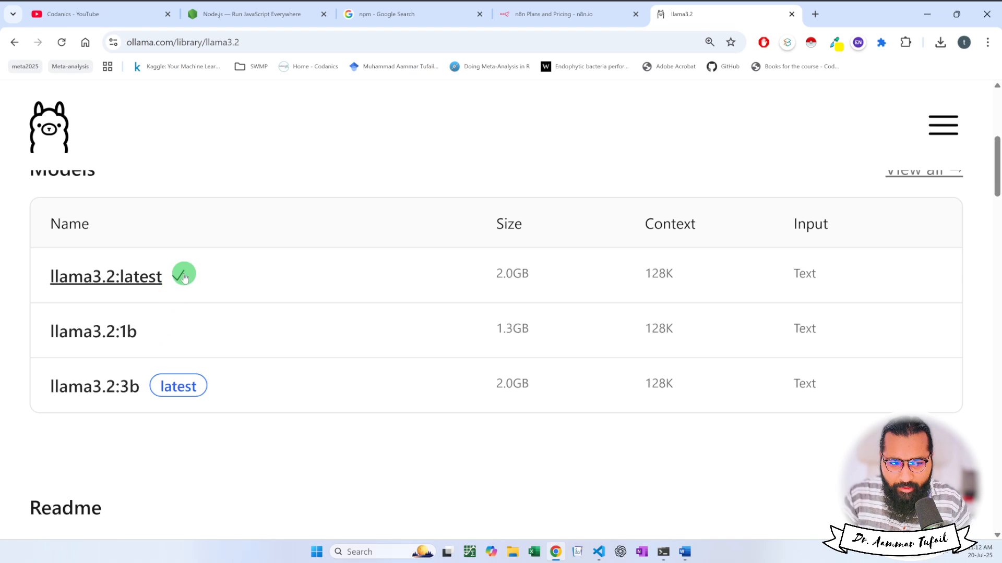
pyautogui.click(663, 552)
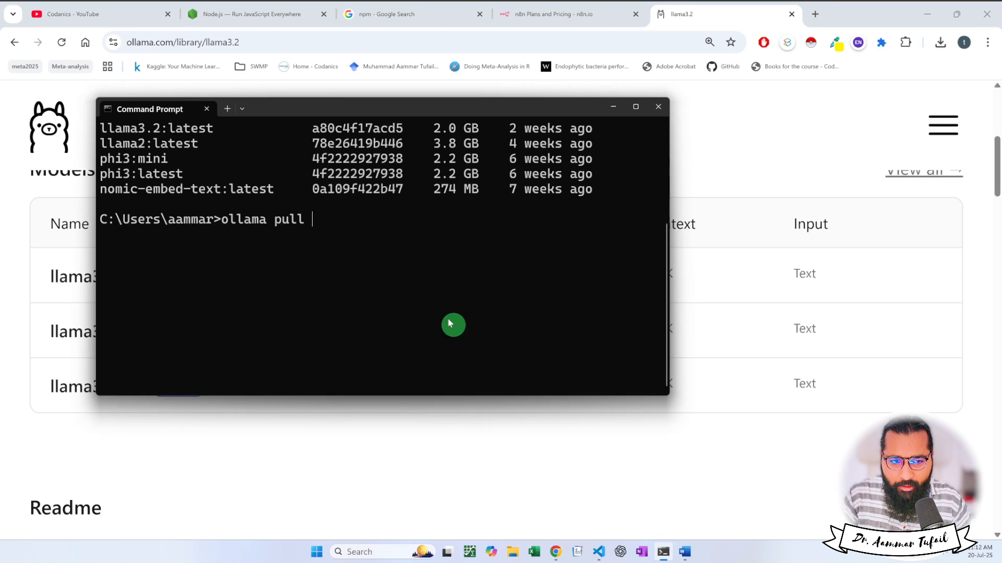
pyautogui.hotkey('ctrl', 'v')
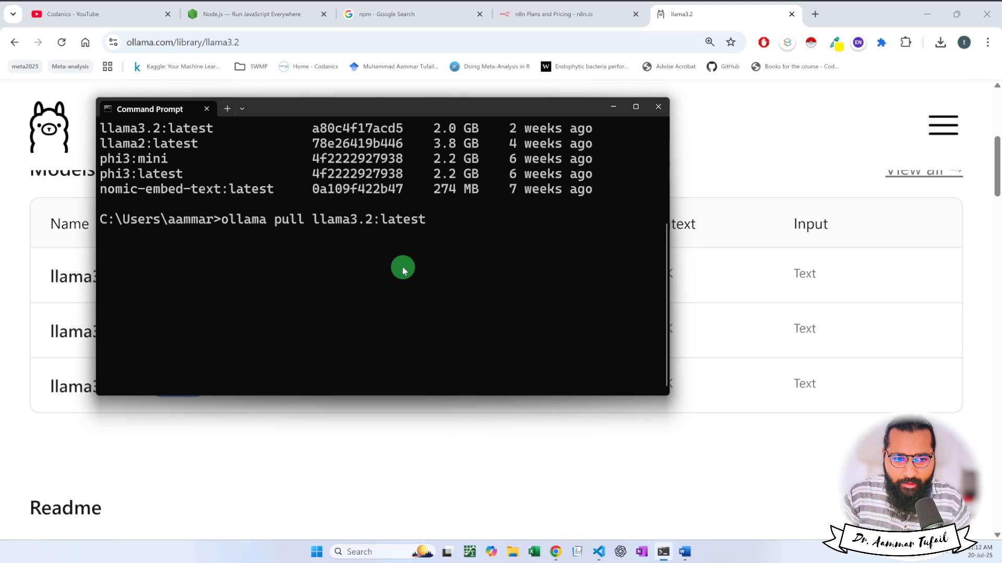
pyautogui.press('Return')
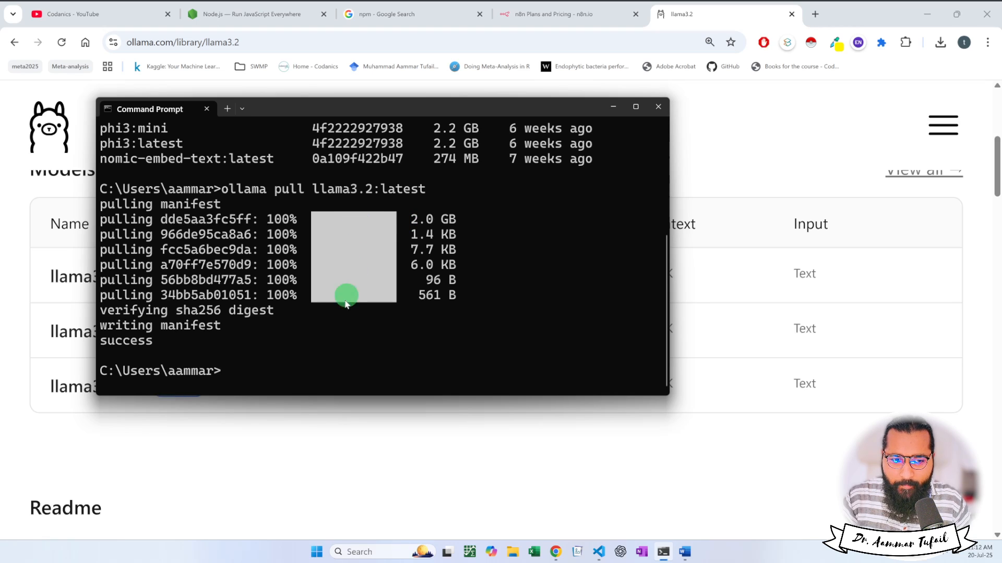
# - Start the downloaded model in Command Prompt with "ollama run llama3.2:latest"
pyautogui.write('ollama run')
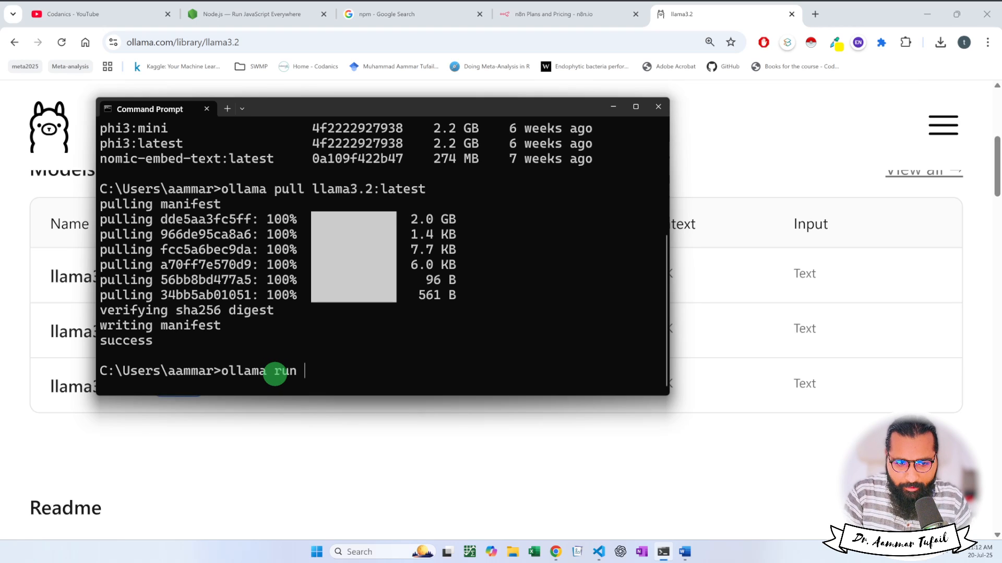
pyautogui.hotkey('ctrl', 'v')
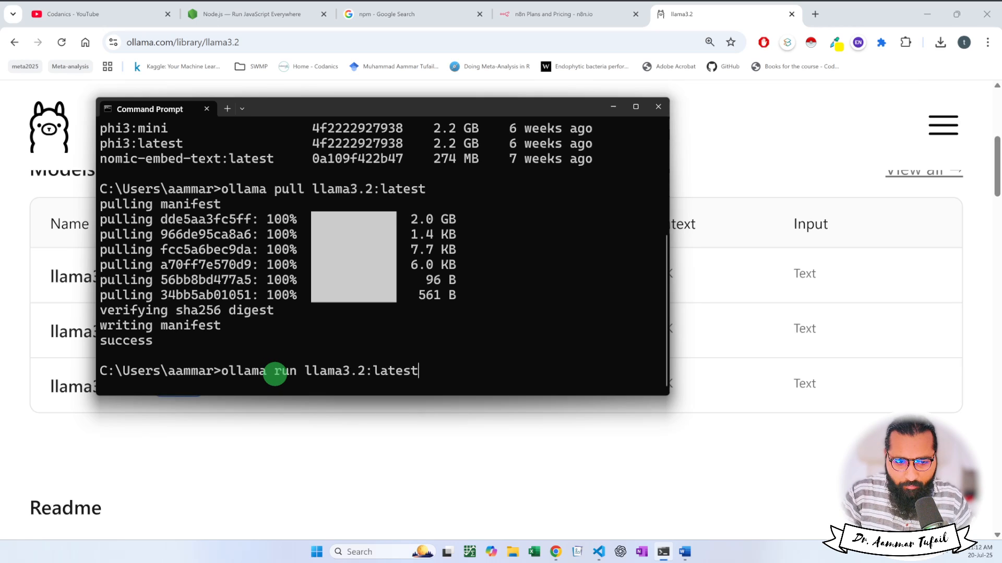
pyautogui.press('Return')
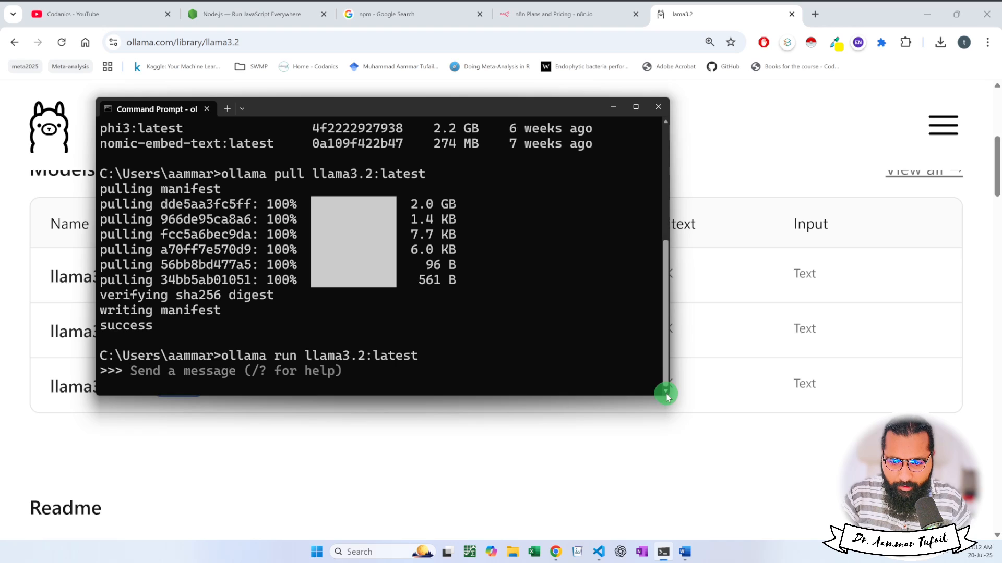
# - Enlarge the terminal text, widen the Command Prompt window, and send the model the prompt "tell me a joke about Facebook?"
pyautogui.scroll(1, 318, 369)
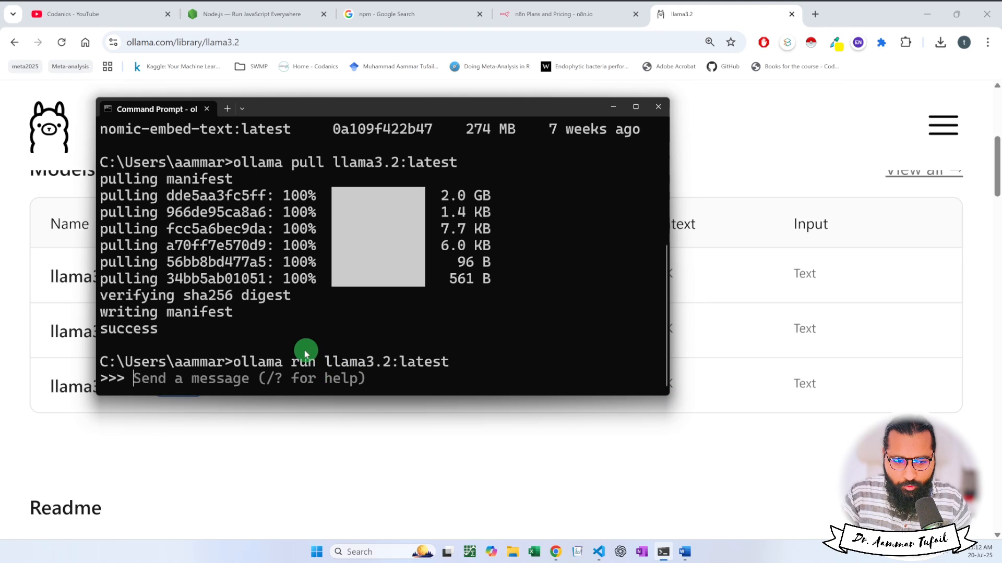
pyautogui.click(220, 384)
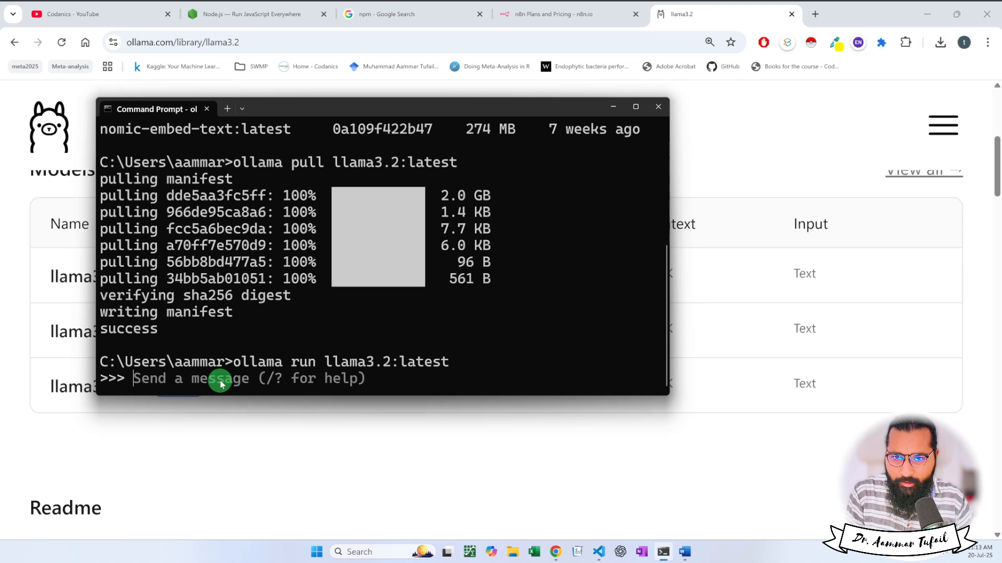
pyautogui.scroll(2, 232, 338)
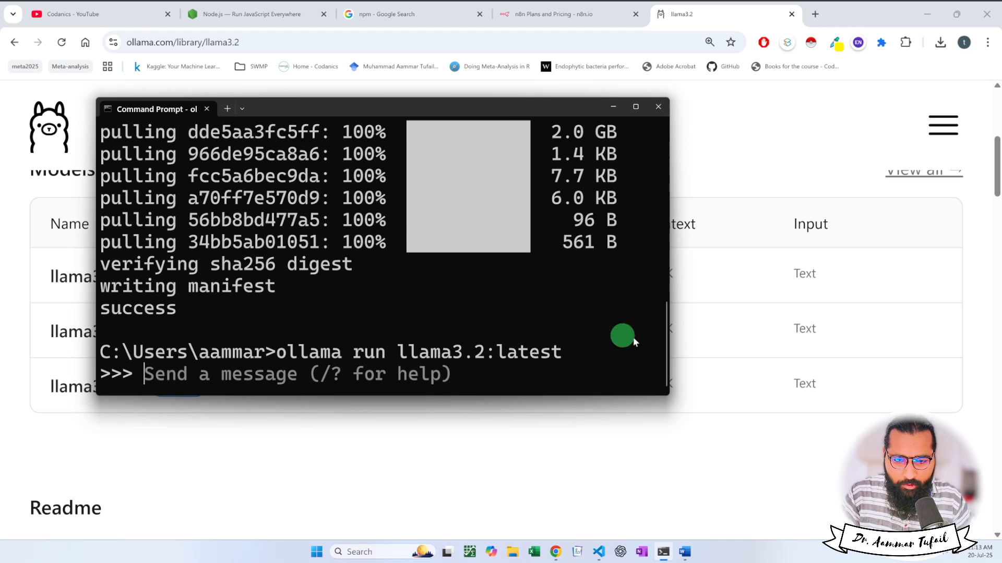
pyautogui.moveTo(668, 375); pyautogui.dragTo(874, 377)
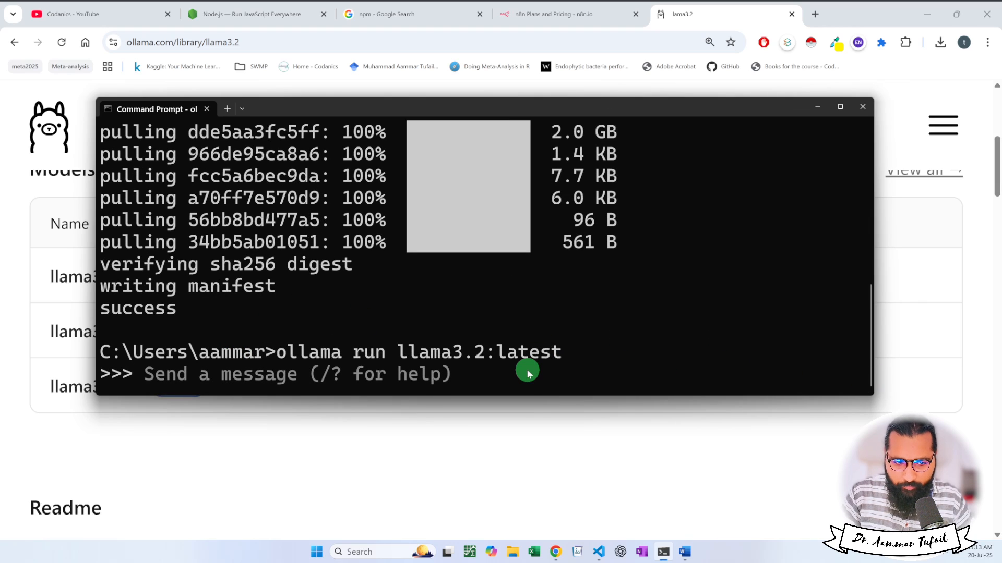
pyautogui.write('tell me a j')
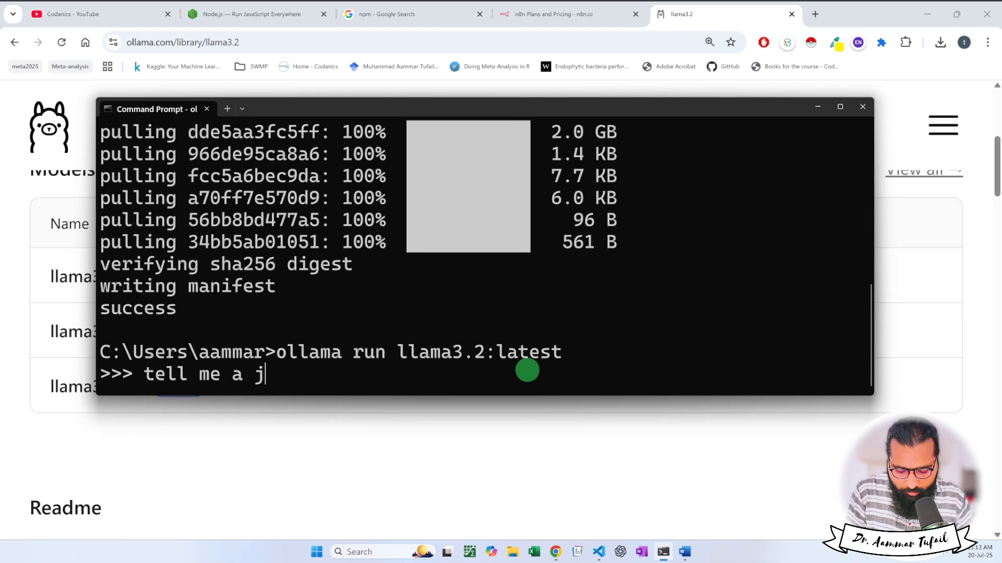
pyautogui.write('oke about ')
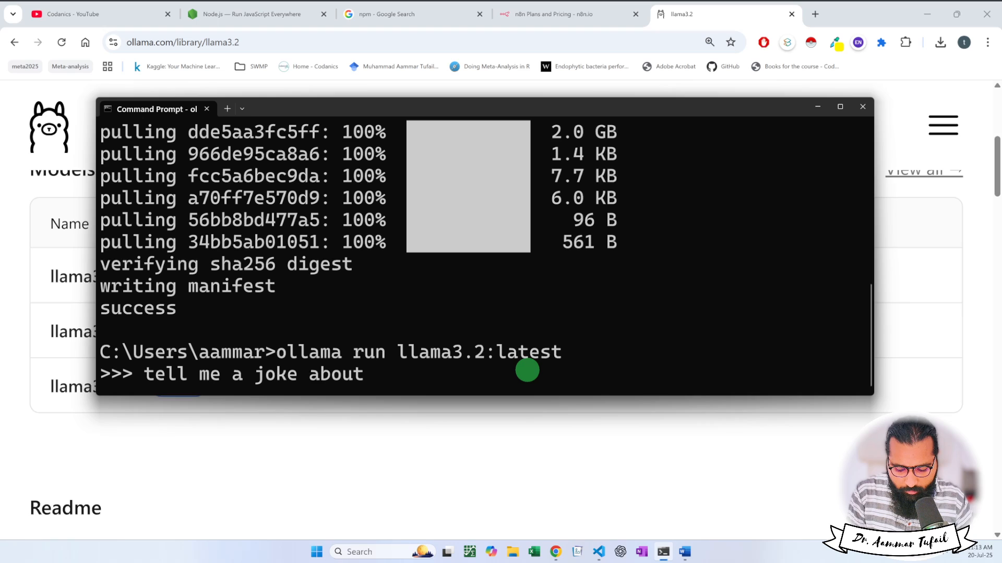
pyautogui.write('c')
pyautogui.press('BackSpace')
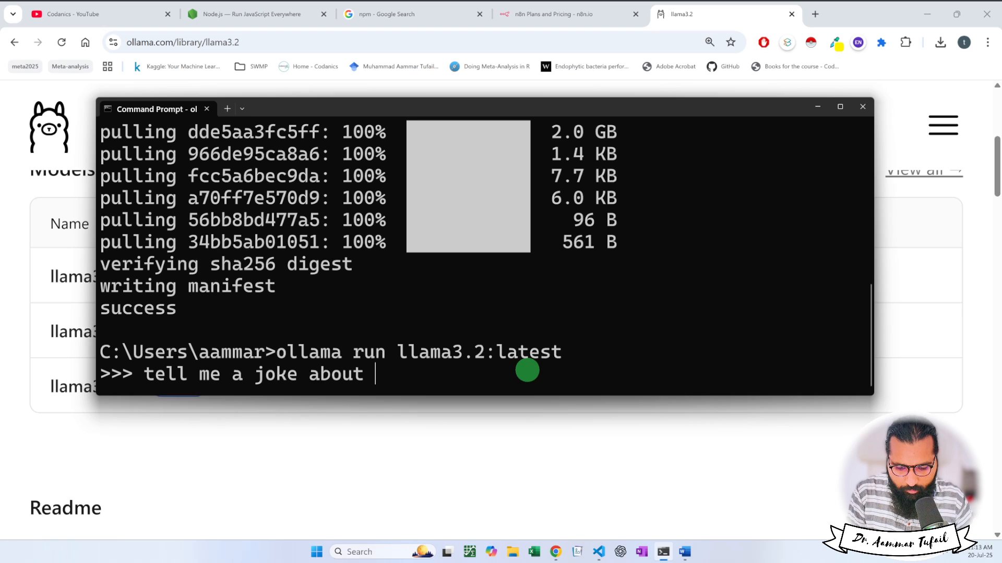
pyautogui.write('Facebooko')
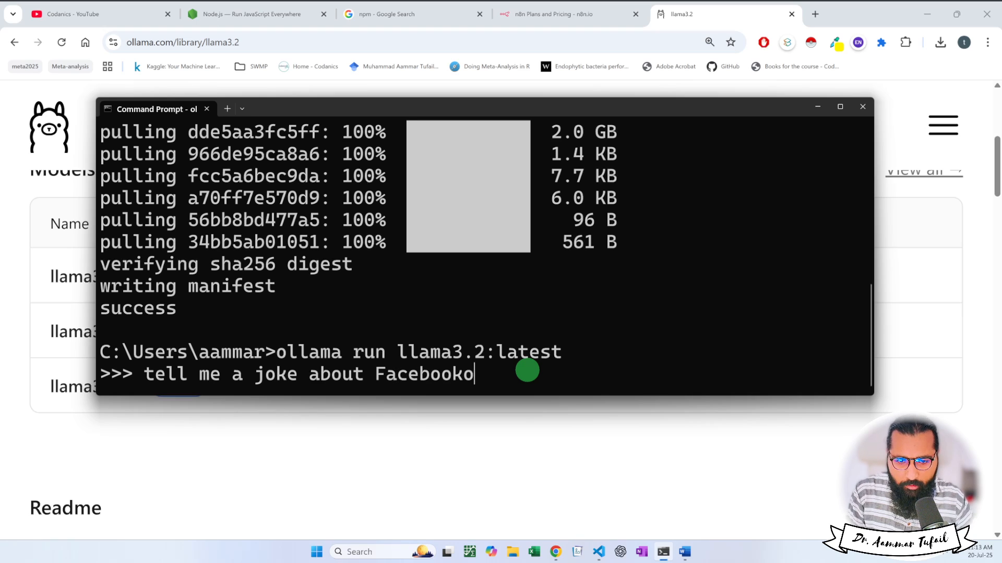
pyautogui.press('BackSpace')
pyautogui.write('?')
pyautogui.press('Return')
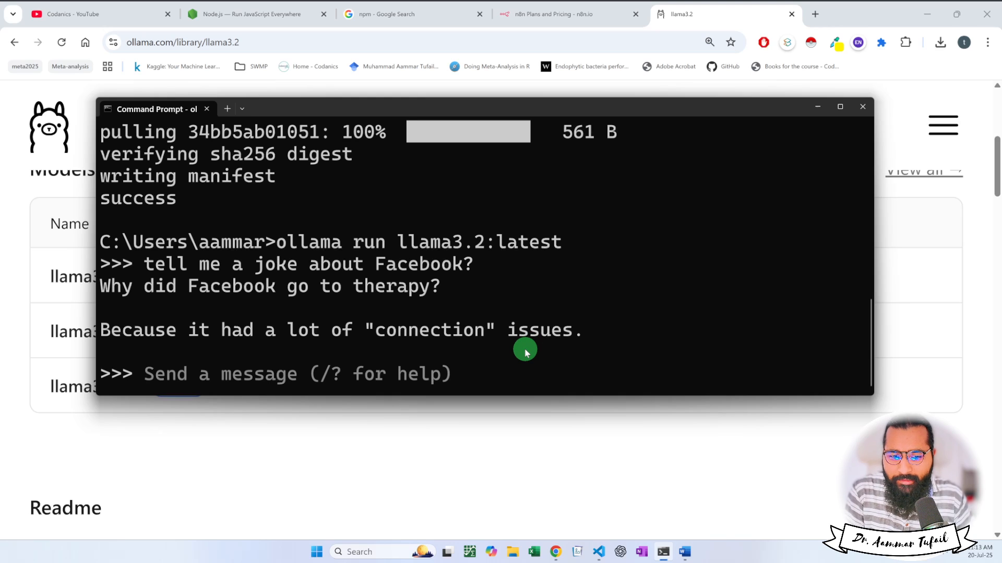
# - Exit the model chat with "/bye" and check the hidden system tray icons for Ollama
pyautogui.write('/bye')
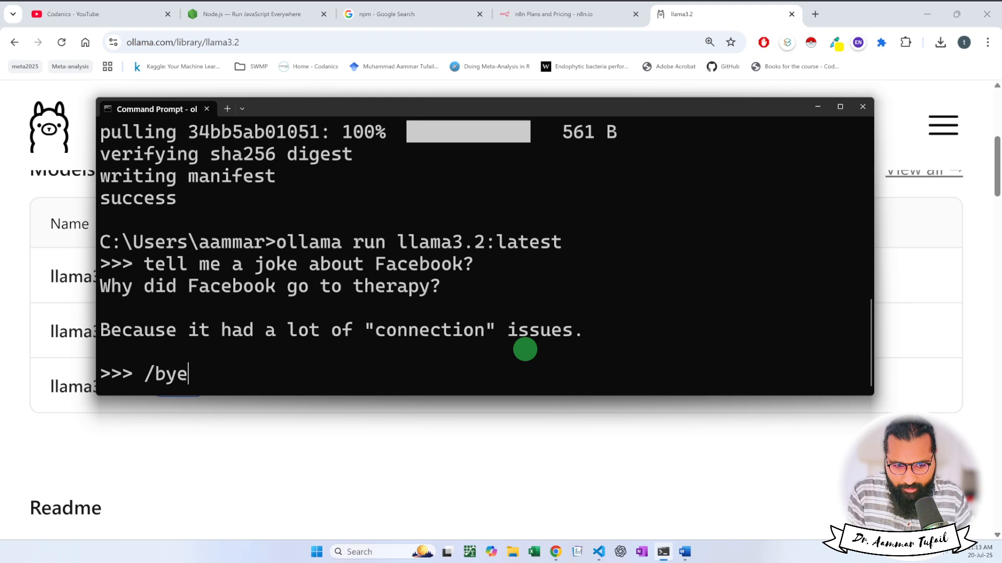
pyautogui.press('Return')
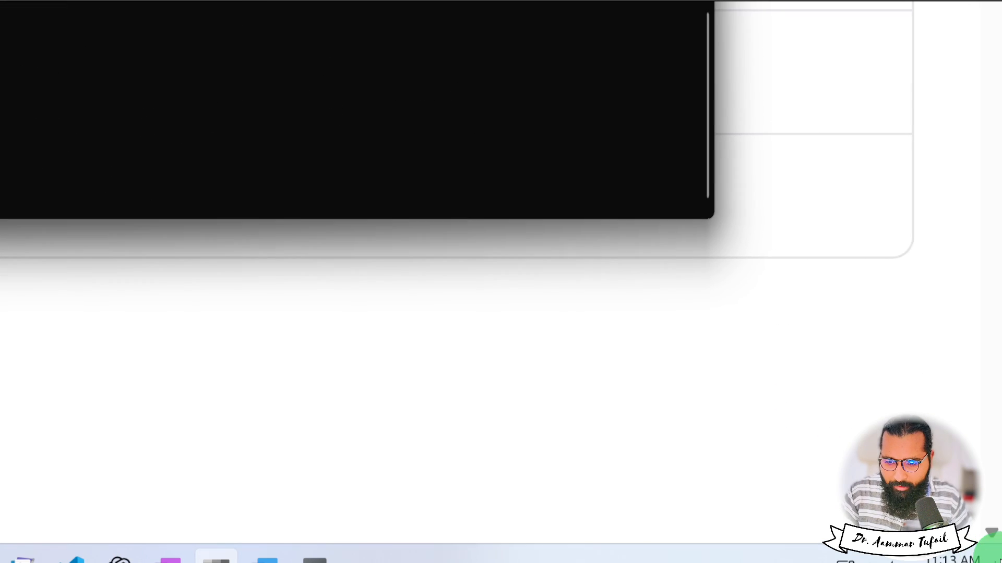
pyautogui.click(775, 537)
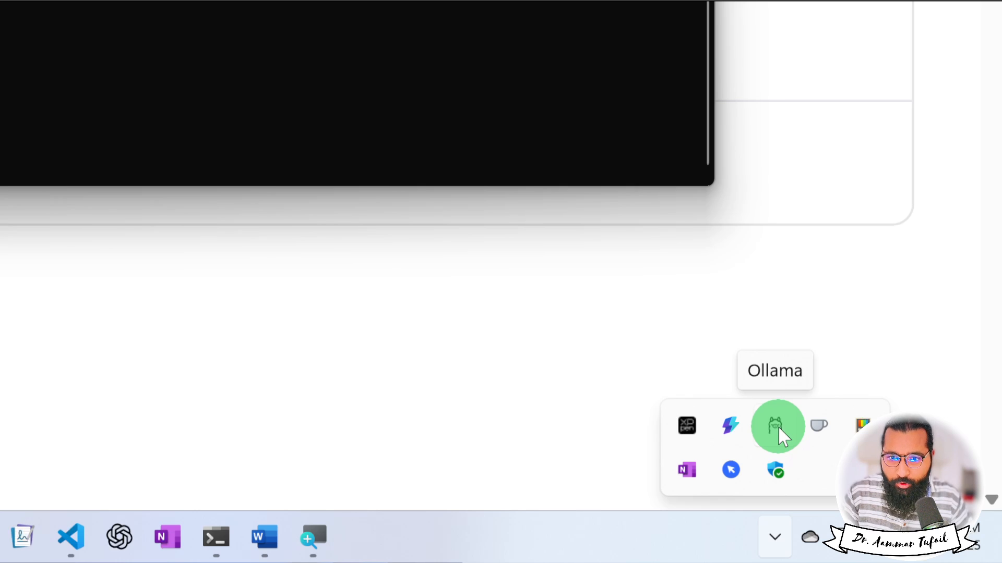
pyautogui.press('super+minus')
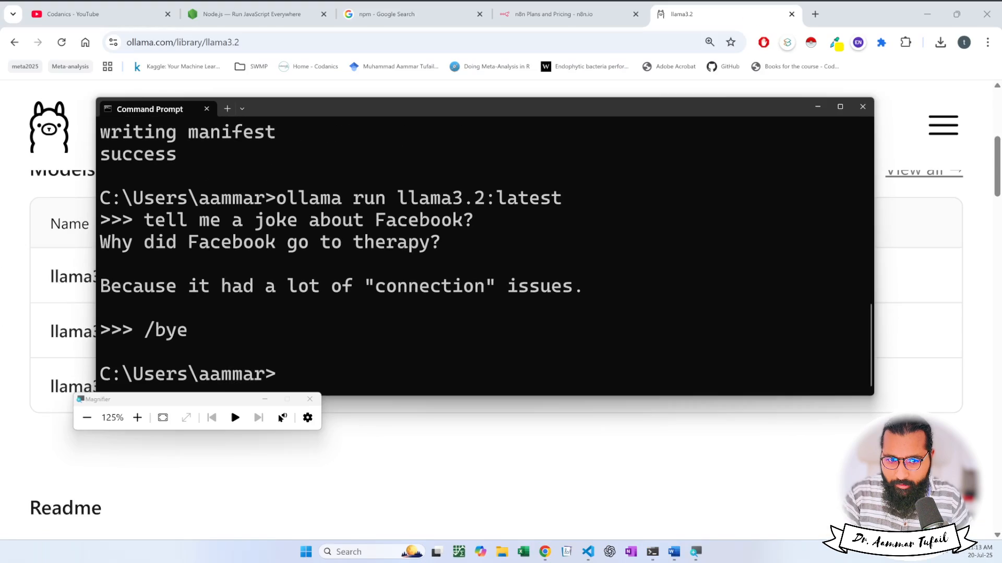
# - Switch to OneNote, open the N8n page in the DSAAMP section at a blank area, and close Magnifier
pyautogui.click(632, 549)
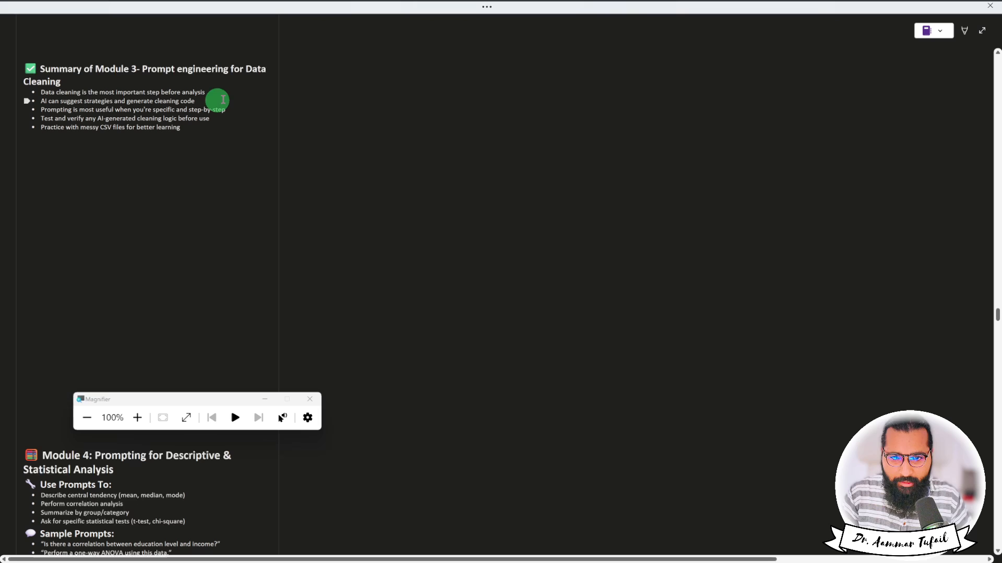
pyautogui.click(927, 31)
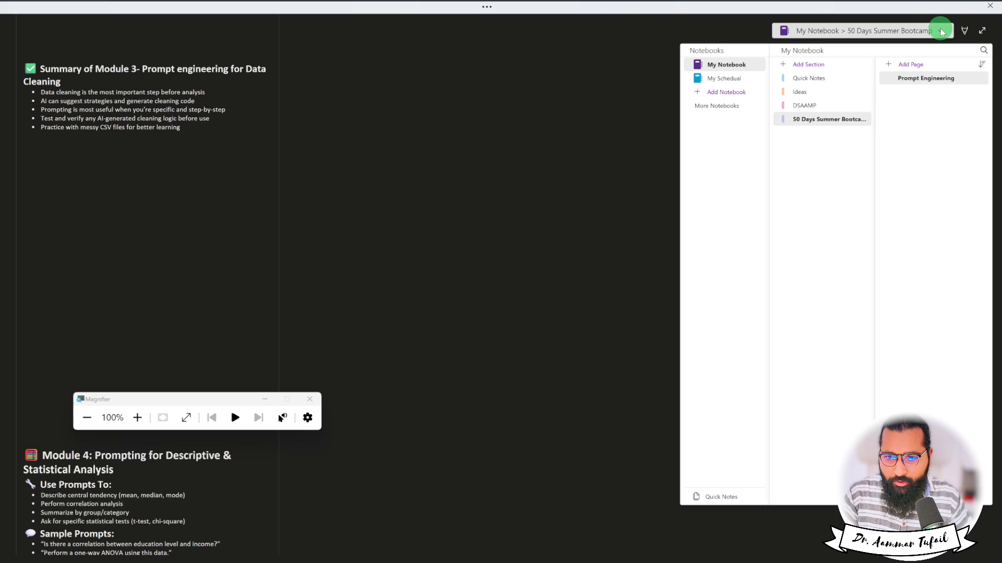
pyautogui.click(815, 105)
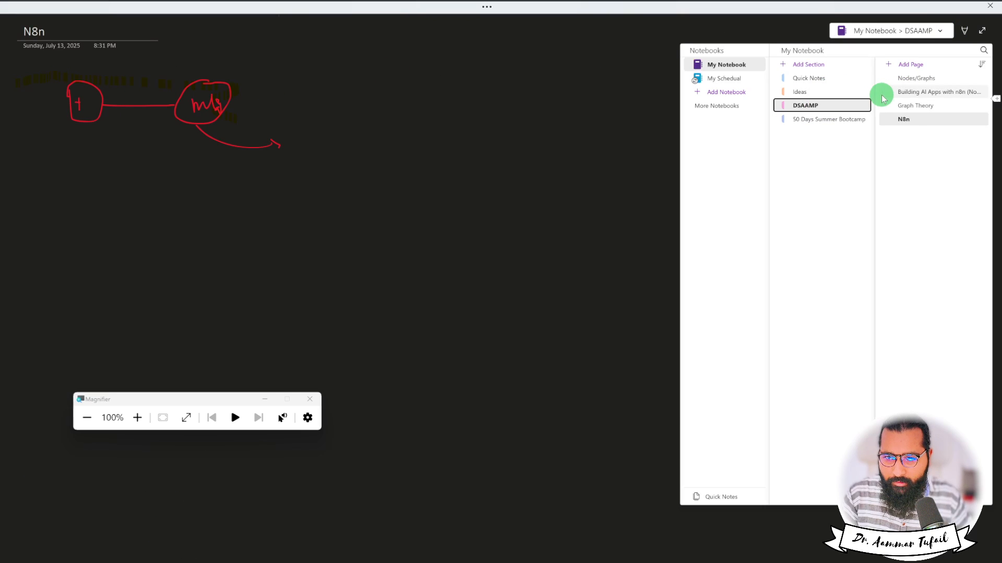
pyautogui.click(425, 194)
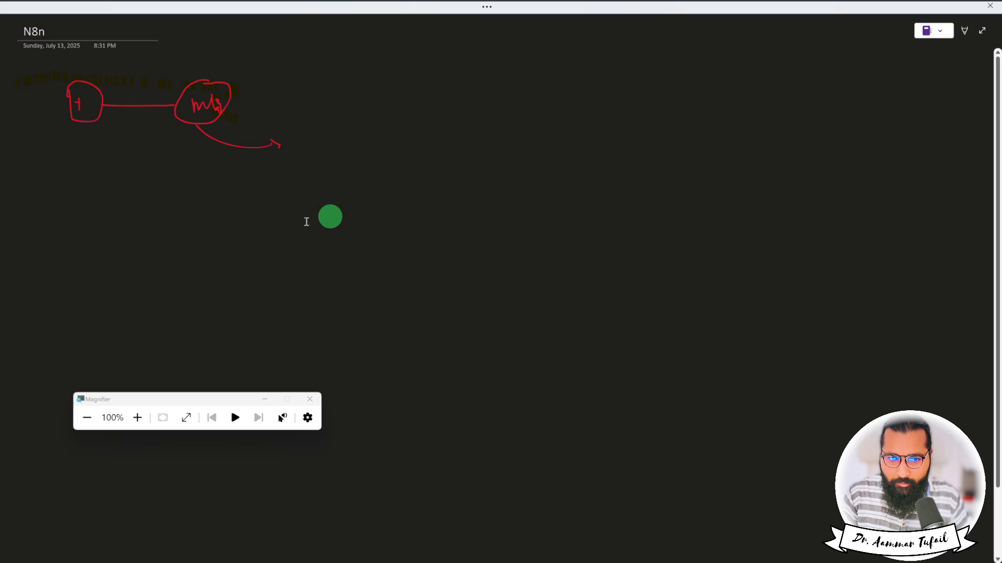
pyautogui.scroll(3, 143, 210)
pyautogui.scroll(4, 140, 207)
pyautogui.hscroll(-3, 238, 207)
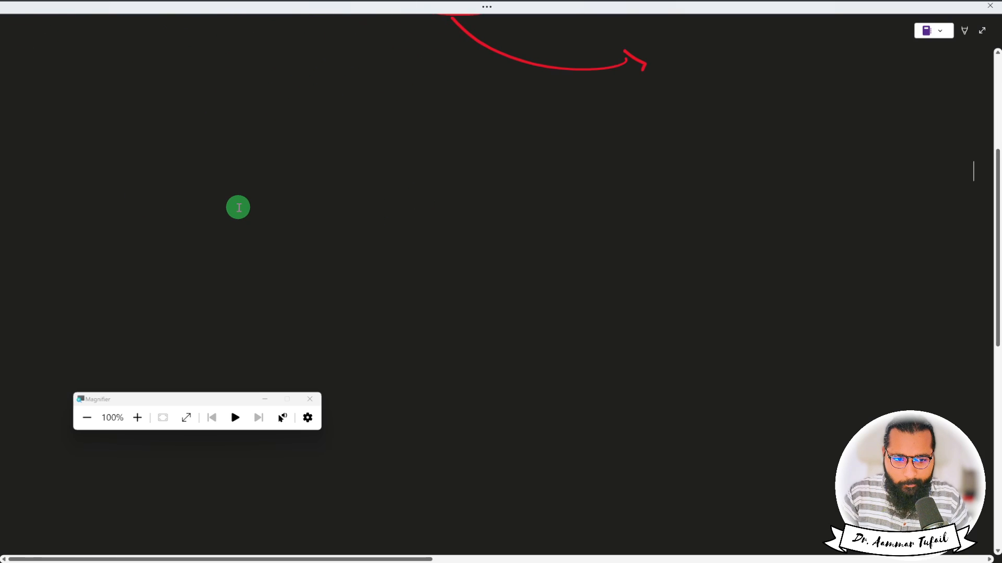
pyautogui.scroll(-3, 248, 204)
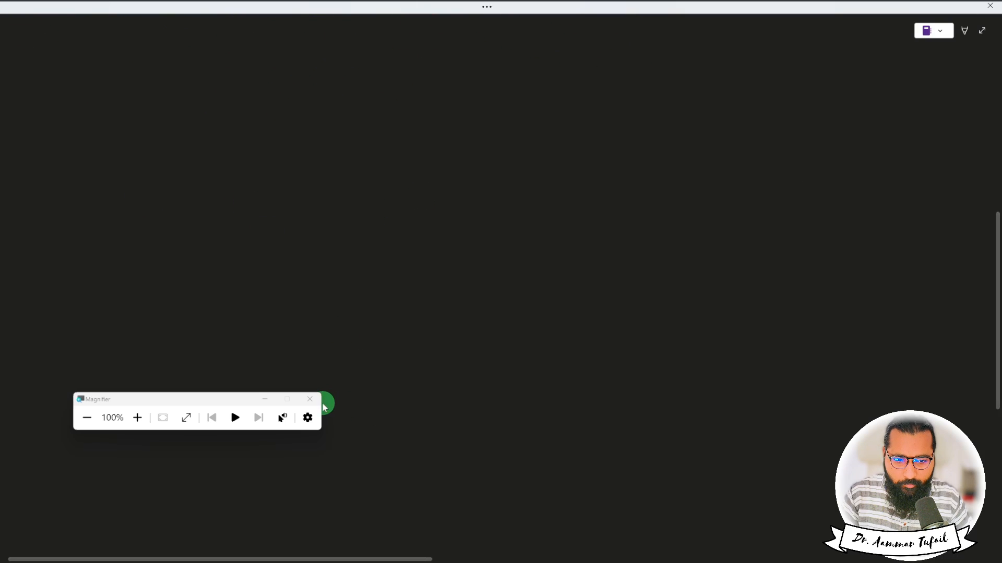
pyautogui.click(308, 400)
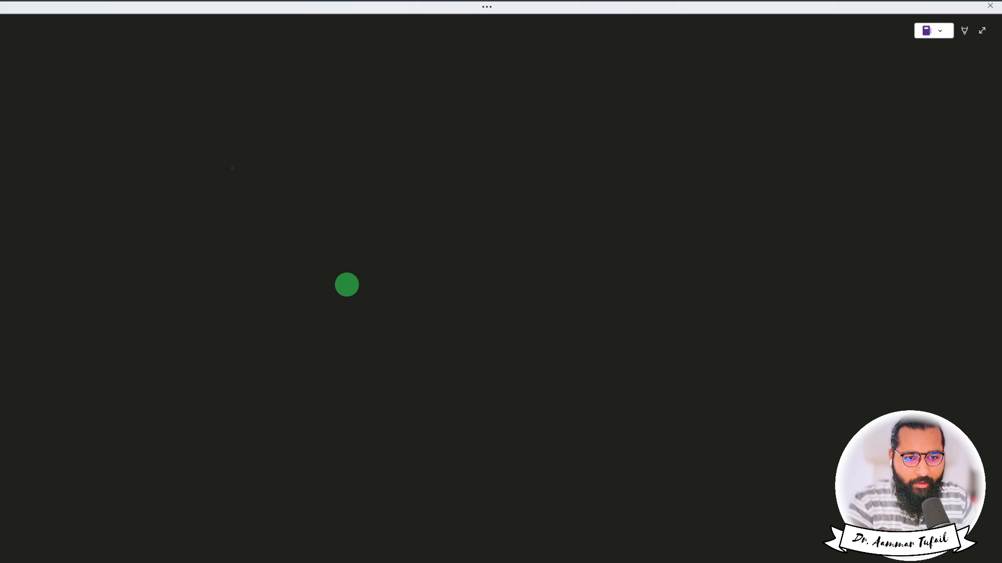
# - Draw a green circle labelled "ollama" with one arrow leading into it and another leading out
pyautogui.moveTo(232, 156)
pyautogui.mouseDown()
pyautogui.moveTo(214, 169)
pyautogui.moveTo(251, 164)
pyautogui.moveTo(229, 155)
pyautogui.mouseUp()
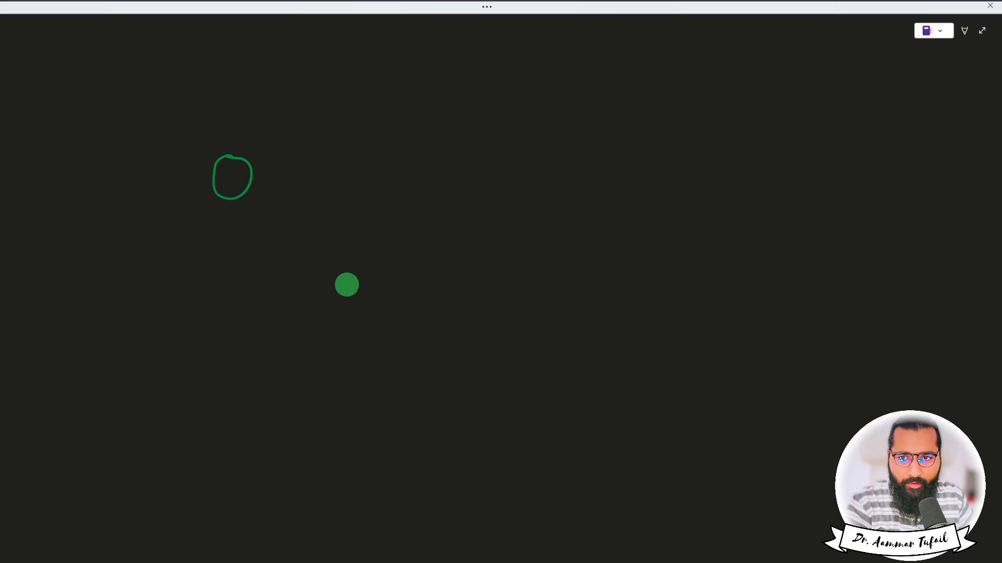
pyautogui.scroll(1, 319, 231)
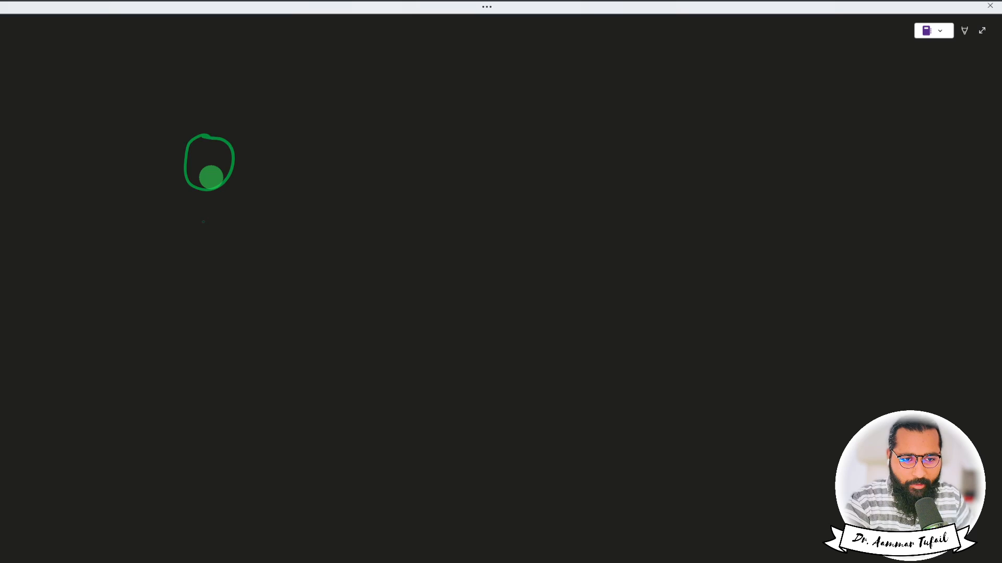
pyautogui.moveTo(184, 213)
pyautogui.mouseDown()
pyautogui.moveTo(176, 224)
pyautogui.moveTo(189, 215)
pyautogui.moveTo(224, 222)
pyautogui.moveTo(247, 209)
pyautogui.mouseUp()
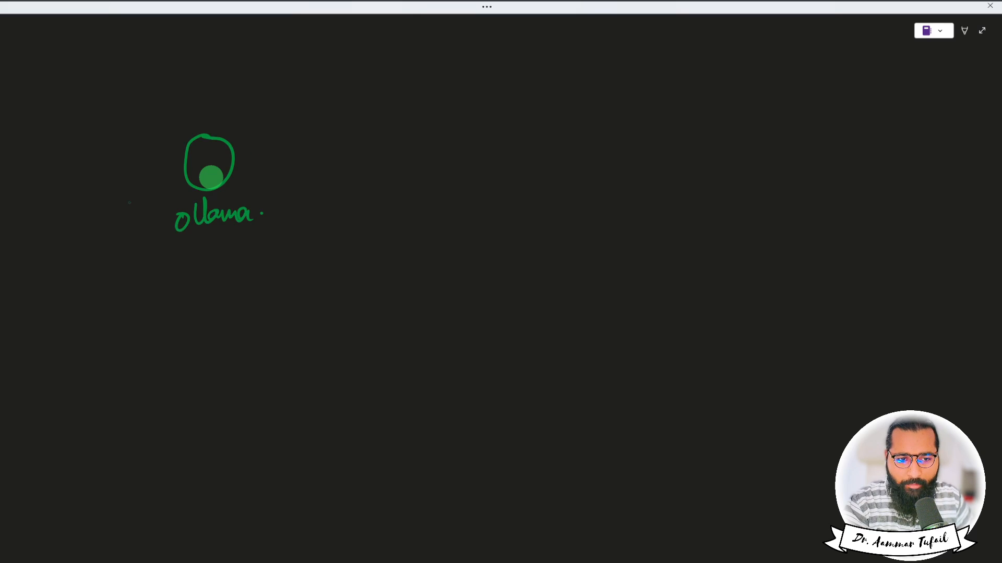
pyautogui.moveTo(125, 210)
pyautogui.mouseDown()
pyautogui.moveTo(178, 167)
pyautogui.moveTo(315, 152)
pyautogui.moveTo(311, 164)
pyautogui.mouseUp()
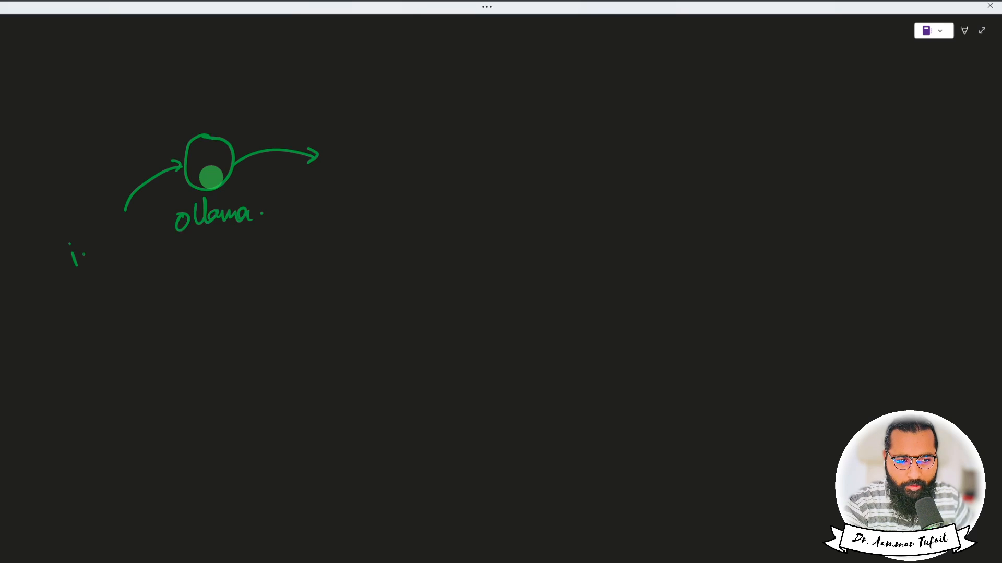
# - Handwrite "input" at the start of the incoming arrow and "output" at the end of the outgoing arrow
pyautogui.moveTo(83, 256)
pyautogui.mouseDown()
pyautogui.moveTo(114, 280)
pyautogui.moveTo(128, 244)
pyautogui.moveTo(125, 257)
pyautogui.mouseUp()
pyautogui.moveTo(122, 240); pyautogui.dragTo(133, 236)
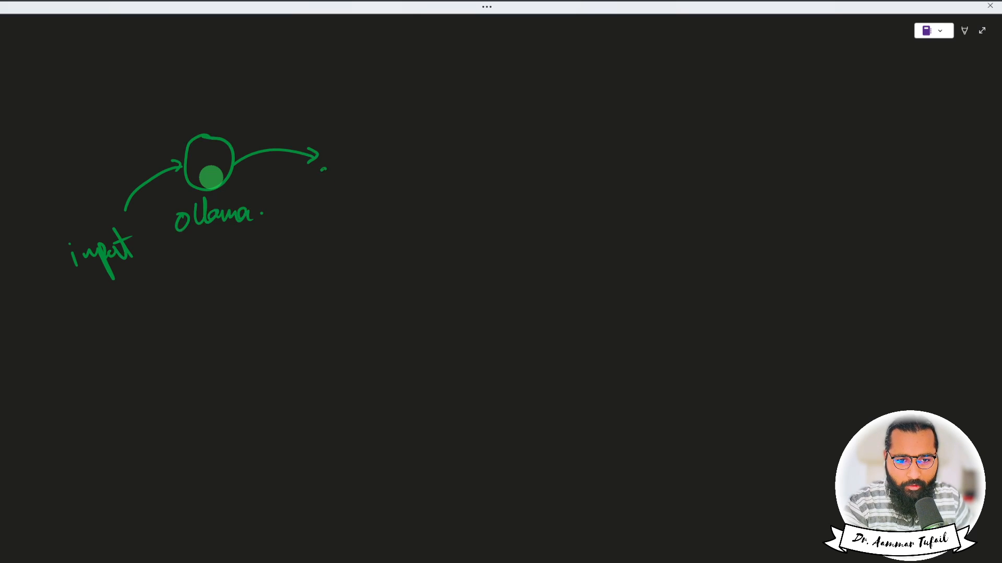
pyautogui.moveTo(318, 168); pyautogui.dragTo(348, 183)
pyautogui.moveTo(356, 144); pyautogui.dragTo(360, 183)
pyautogui.moveTo(347, 164)
pyautogui.mouseDown()
pyautogui.moveTo(368, 163)
pyautogui.moveTo(369, 208)
pyautogui.mouseUp()
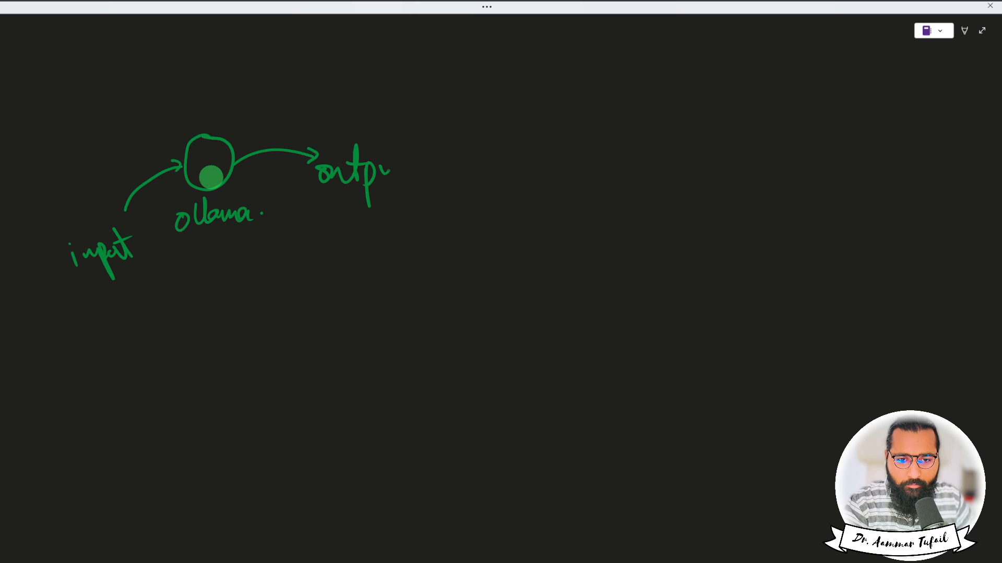
pyautogui.moveTo(388, 166); pyautogui.dragTo(404, 182)
pyautogui.moveTo(410, 143); pyautogui.dragTo(411, 186)
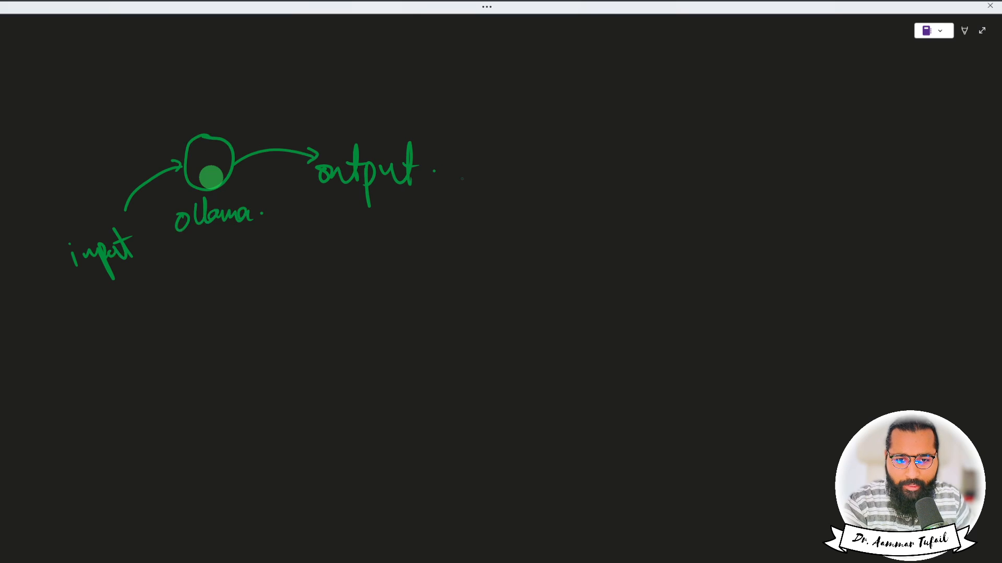
# - Handwrite "Port" with a double underline beside the Ollama diagram, and draw an arrow from it to an underlined "number"
pyautogui.moveTo(521, 178)
pyautogui.mouseDown()
pyautogui.moveTo(522, 209)
pyautogui.moveTo(543, 202)
pyautogui.mouseUp()
pyautogui.moveTo(553, 198); pyautogui.dragTo(584, 189)
pyautogui.moveTo(594, 171)
pyautogui.mouseDown()
pyautogui.moveTo(600, 216)
pyautogui.moveTo(621, 188)
pyautogui.mouseUp()
pyautogui.click(626, 190)
pyautogui.moveTo(533, 233); pyautogui.dragTo(583, 229)
pyautogui.moveTo(542, 244); pyautogui.dragTo(580, 236)
pyautogui.moveTo(642, 210); pyautogui.dragTo(681, 218)
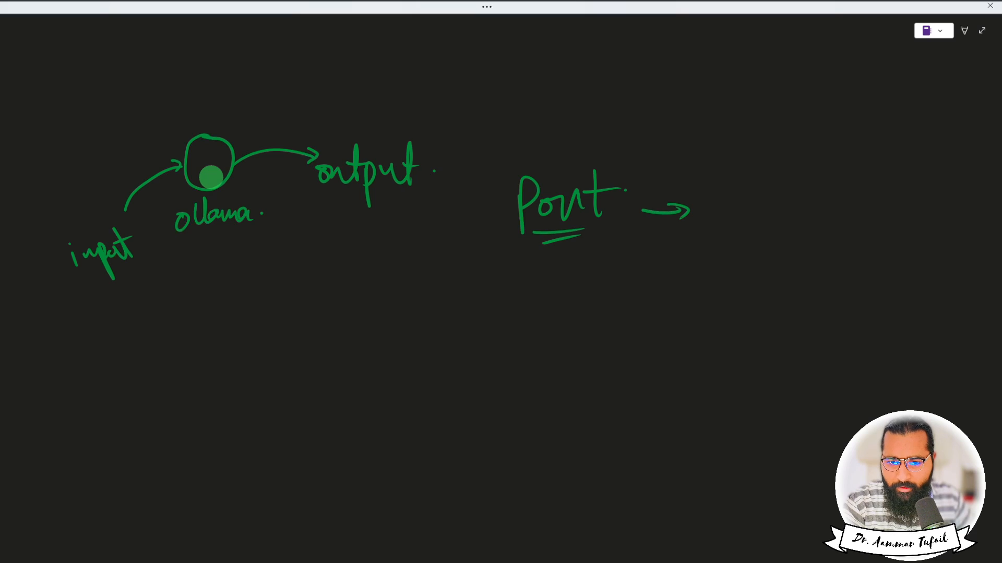
pyautogui.moveTo(716, 186)
pyautogui.mouseDown()
pyautogui.moveTo(729, 203)
pyautogui.moveTo(794, 198)
pyautogui.moveTo(822, 183)
pyautogui.moveTo(841, 200)
pyautogui.mouseUp()
pyautogui.moveTo(737, 221); pyautogui.dragTo(820, 217)
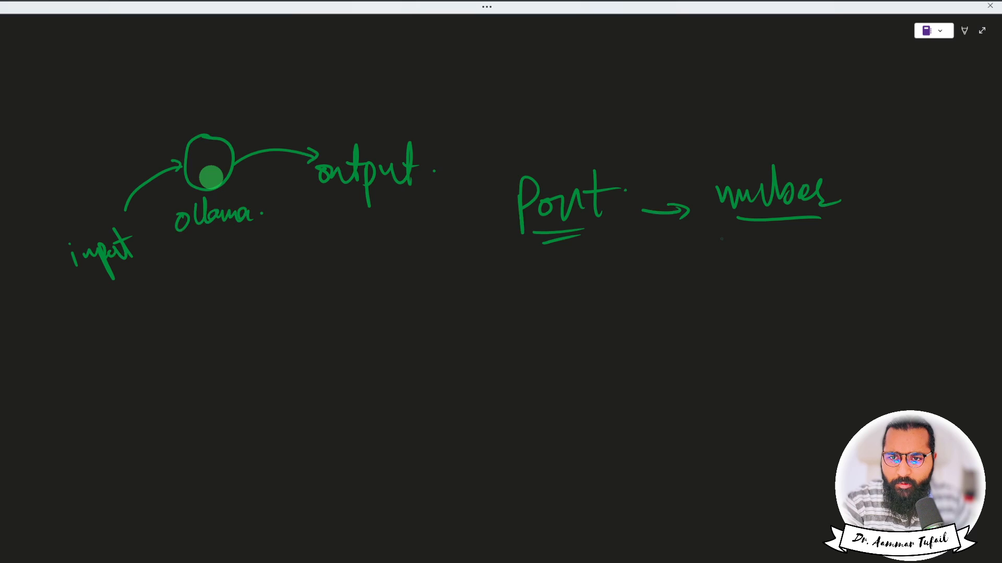
# - Sketch a small circled symbol below "Port" and circle the word "number"
pyautogui.moveTo(562, 297)
pyautogui.mouseDown()
pyautogui.moveTo(580, 305)
pyautogui.moveTo(565, 311)
pyautogui.moveTo(579, 327)
pyautogui.moveTo(561, 300)
pyautogui.mouseUp()
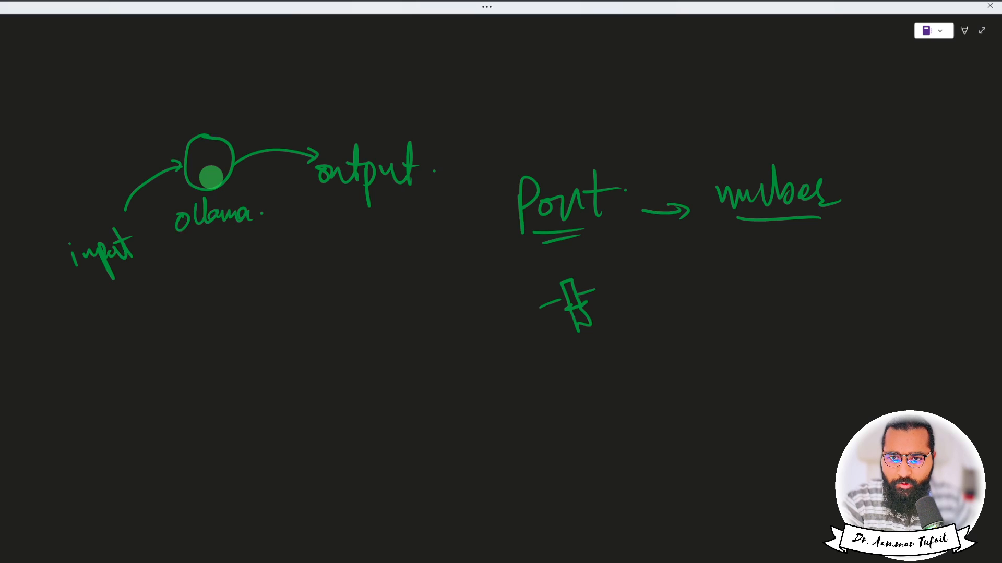
pyautogui.moveTo(582, 268)
pyautogui.mouseDown()
pyautogui.moveTo(536, 292)
pyautogui.moveTo(587, 272)
pyautogui.mouseUp()
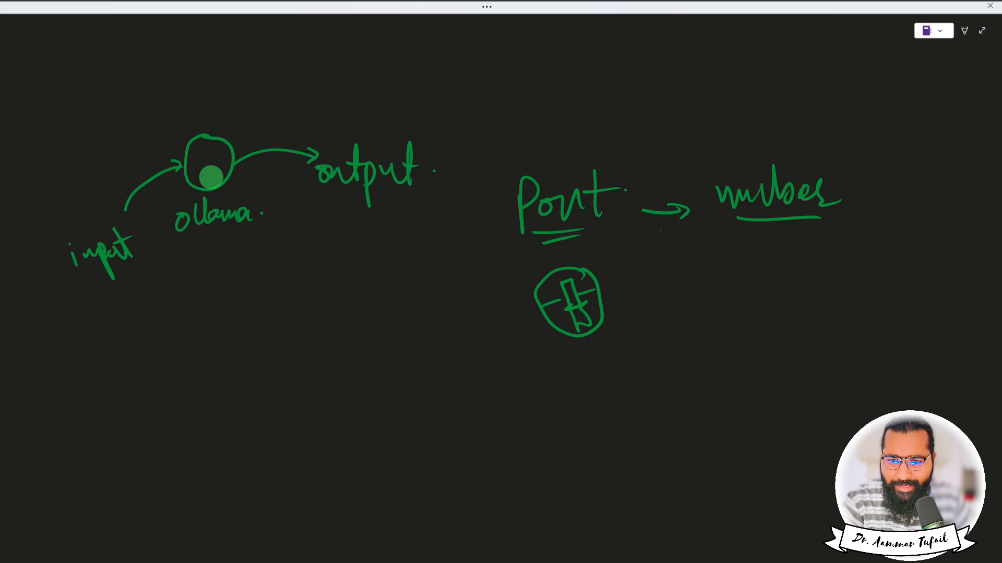
pyautogui.moveTo(789, 147)
pyautogui.mouseDown()
pyautogui.moveTo(720, 159)
pyautogui.moveTo(770, 247)
pyautogui.moveTo(849, 188)
pyautogui.moveTo(768, 137)
pyautogui.mouseUp()
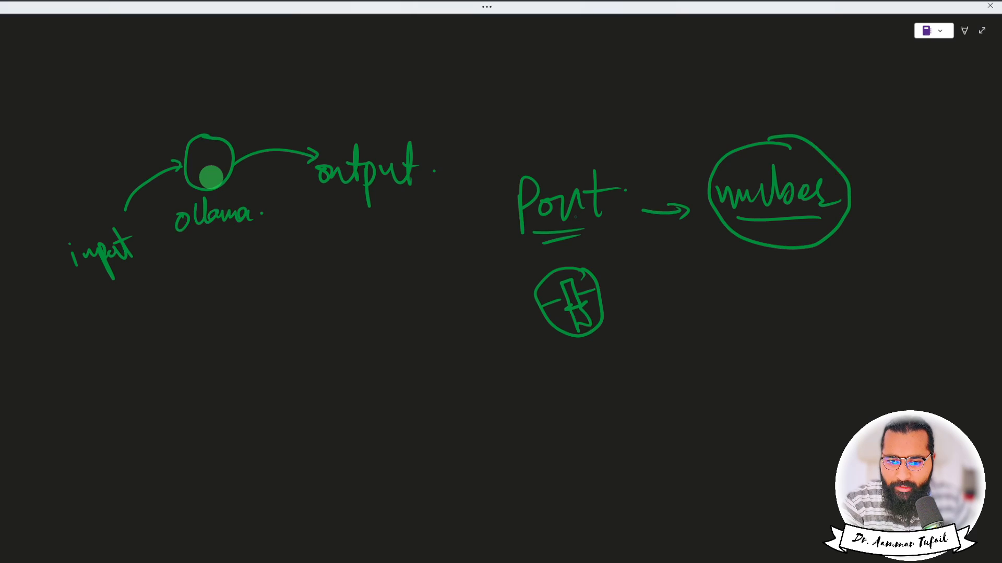
# - Draw an arrow from "Port" down to the circled symbol, and handwrite an underlined "virtual" with an arrow to the "number" circle
pyautogui.moveTo(602, 226); pyautogui.dragTo(591, 259)
pyautogui.moveTo(588, 247); pyautogui.dragTo(608, 255)
pyautogui.moveTo(604, 140)
pyautogui.mouseDown()
pyautogui.moveTo(668, 138)
pyautogui.moveTo(694, 156)
pyautogui.moveTo(728, 145)
pyautogui.mouseUp()
pyautogui.click(691, 138)
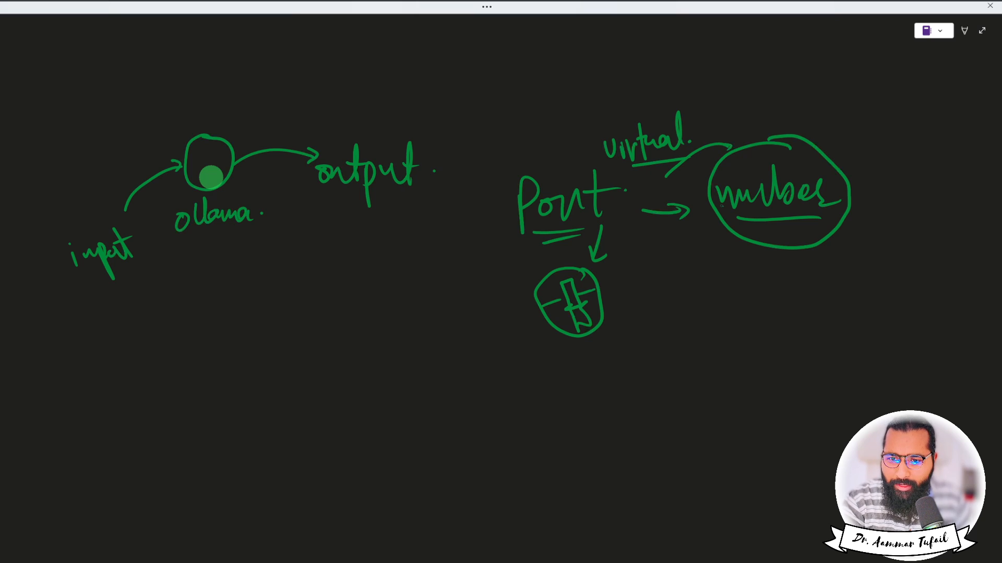
# - Handwrite the port number 11434 below the circled word "number"
pyautogui.moveTo(692, 343); pyautogui.dragTo(693, 380)
pyautogui.moveTo(708, 341)
pyautogui.mouseDown()
pyautogui.moveTo(709, 381)
pyautogui.moveTo(736, 342)
pyautogui.moveTo(738, 376)
pyautogui.mouseUp()
pyautogui.moveTo(747, 345)
pyautogui.mouseDown()
pyautogui.moveTo(763, 356)
pyautogui.moveTo(749, 373)
pyautogui.mouseUp()
pyautogui.moveTo(771, 341); pyautogui.dragTo(785, 377)
pyautogui.click(796, 351)
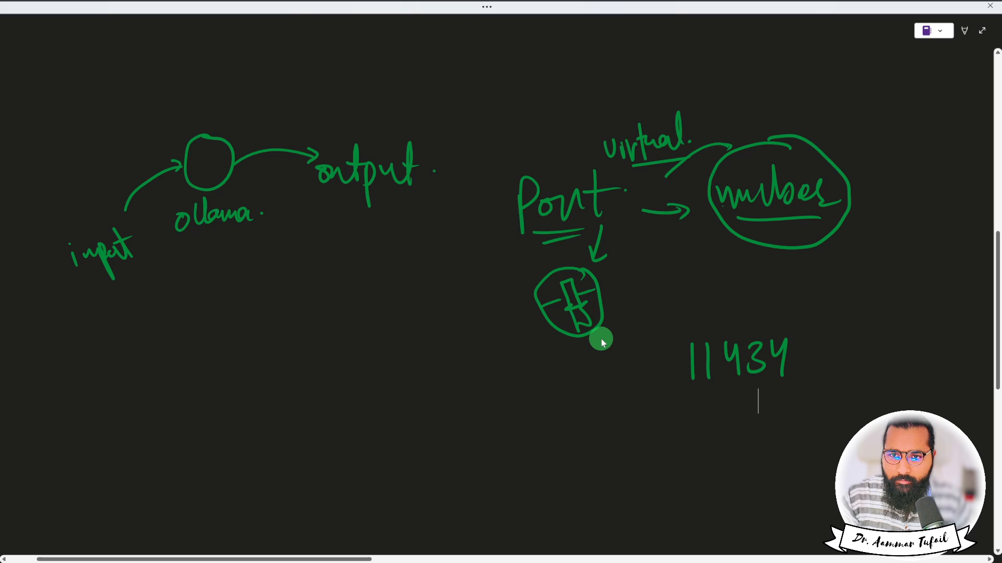
# - Switch from the OneNote sketch to the Chrome window showing the llama3.2 model page
pyautogui.hotkey('alt', 'Tab')
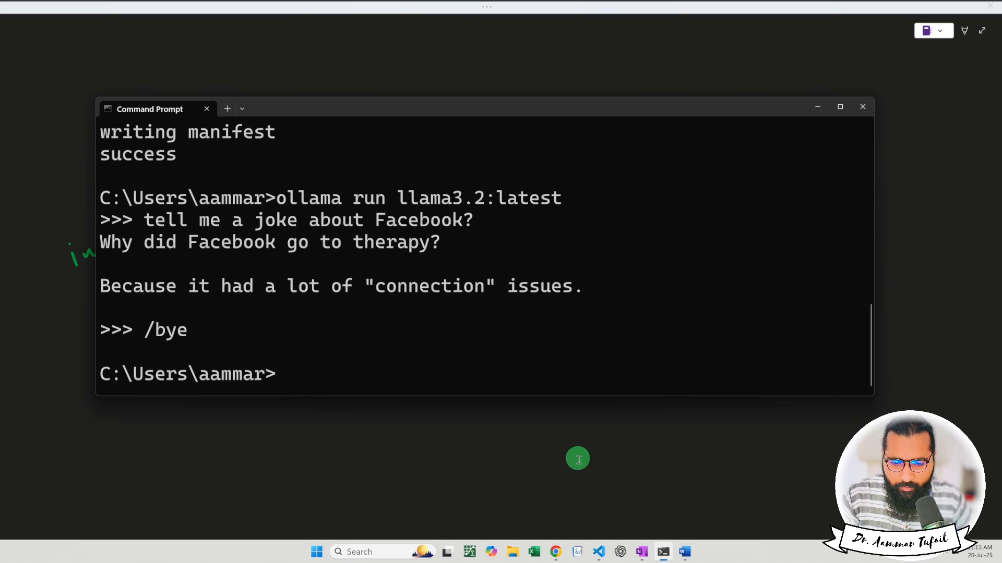
pyautogui.click(597, 499)
pyautogui.hotkey('alt', 'Tab')
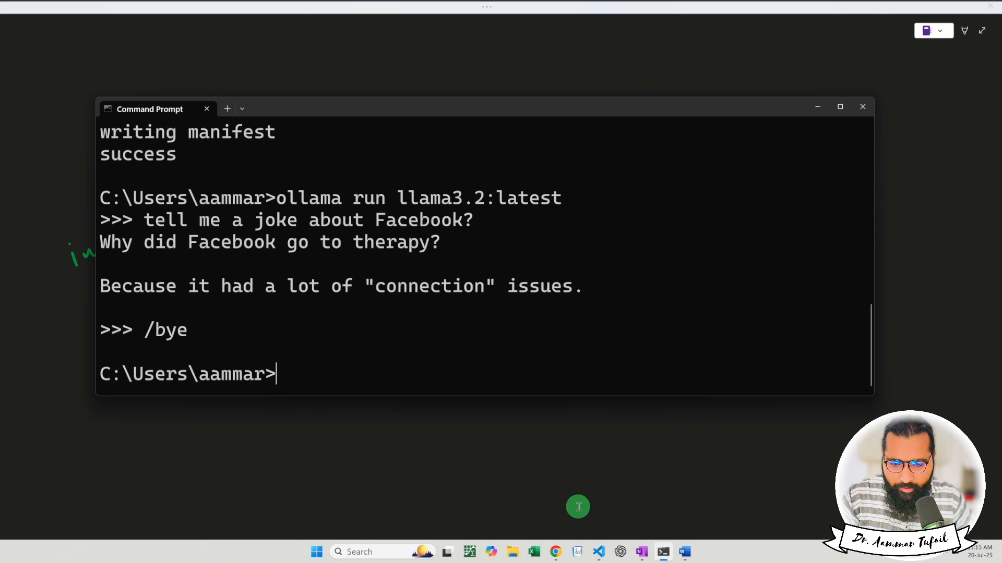
pyautogui.click(591, 528)
pyautogui.hotkey('alt', 'Tab')
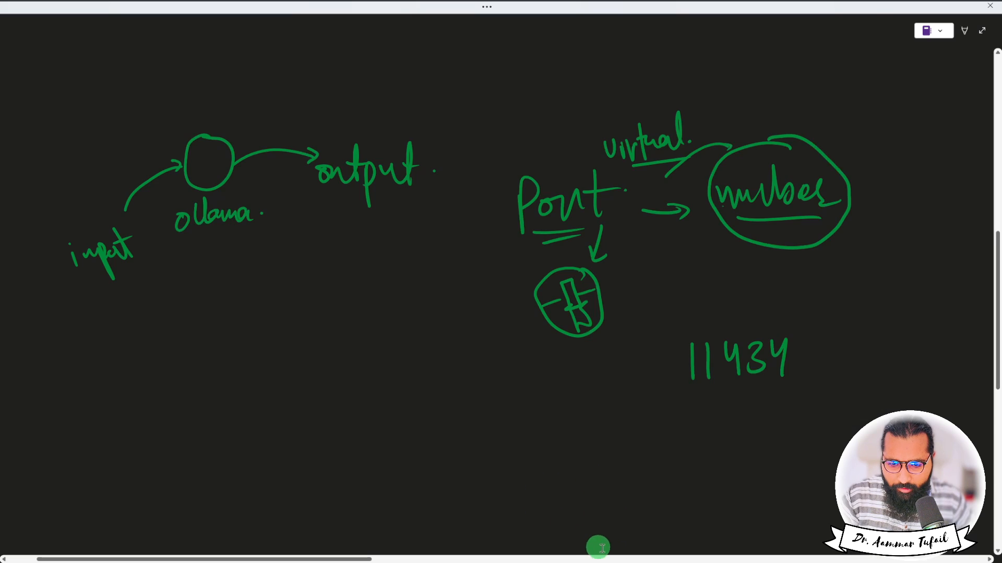
pyautogui.click(555, 526)
pyautogui.hotkey('alt', 'Tab')
pyautogui.click(560, 549)
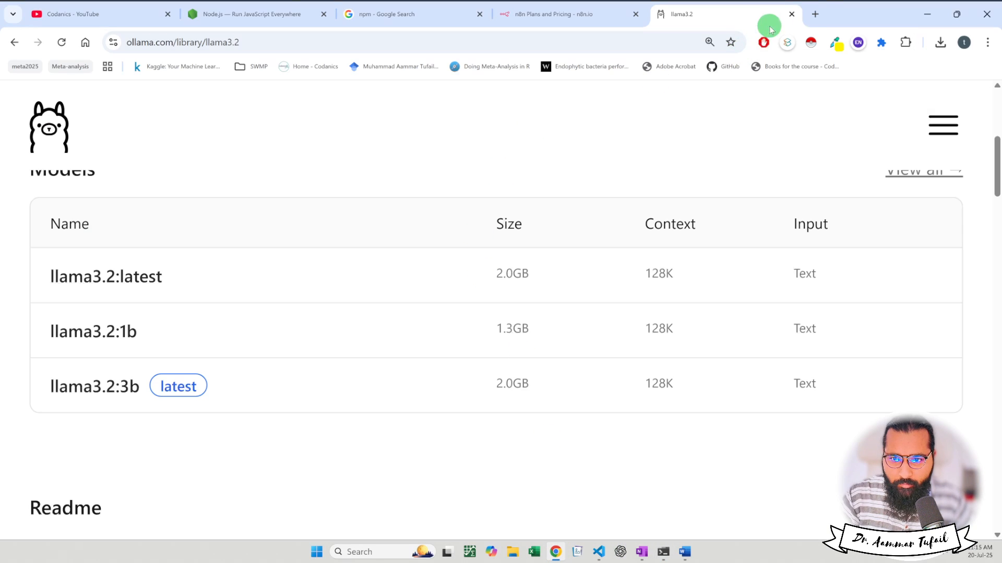
pyautogui.click(817, 14)
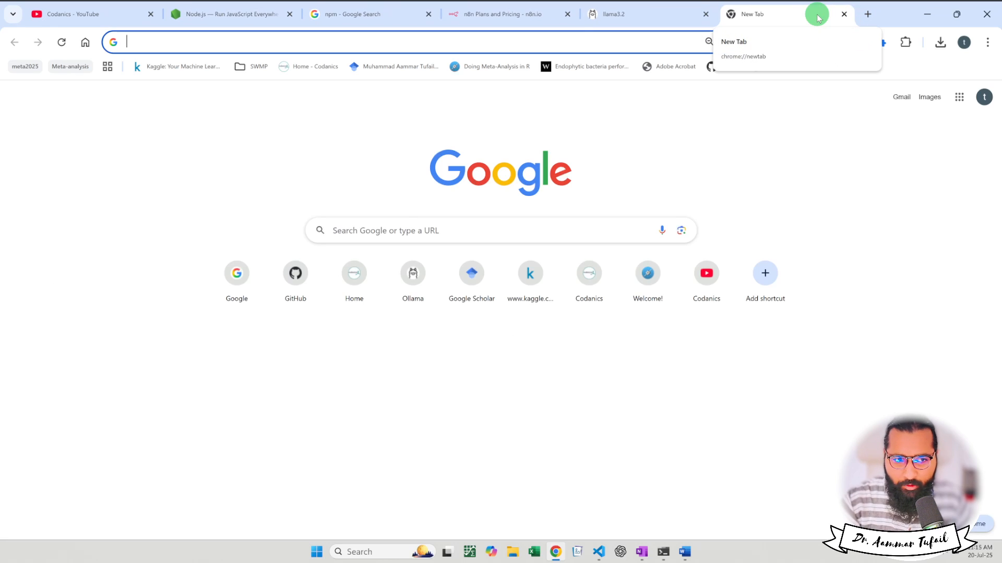
pyautogui.click(575, 36)
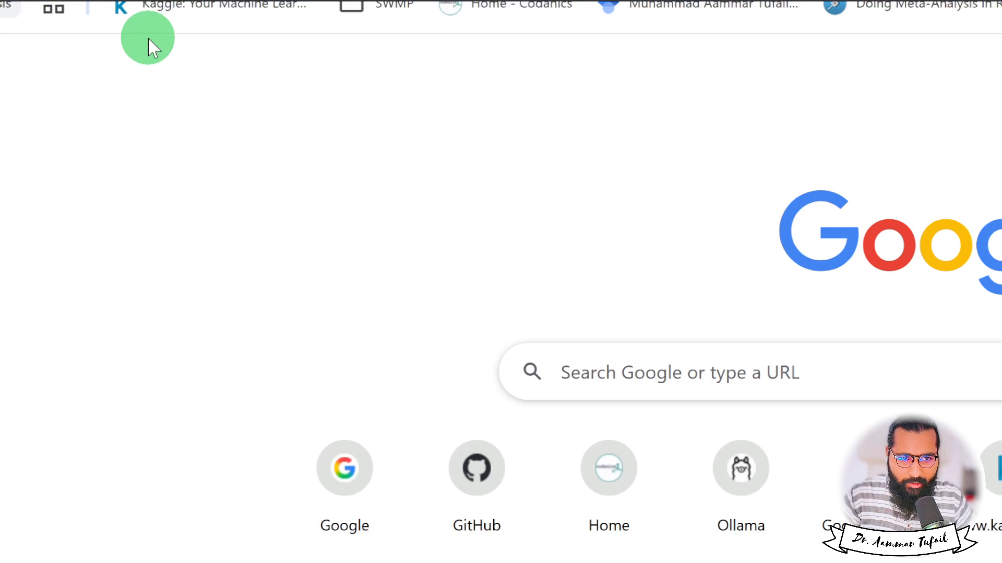
pyautogui.click(124, 86)
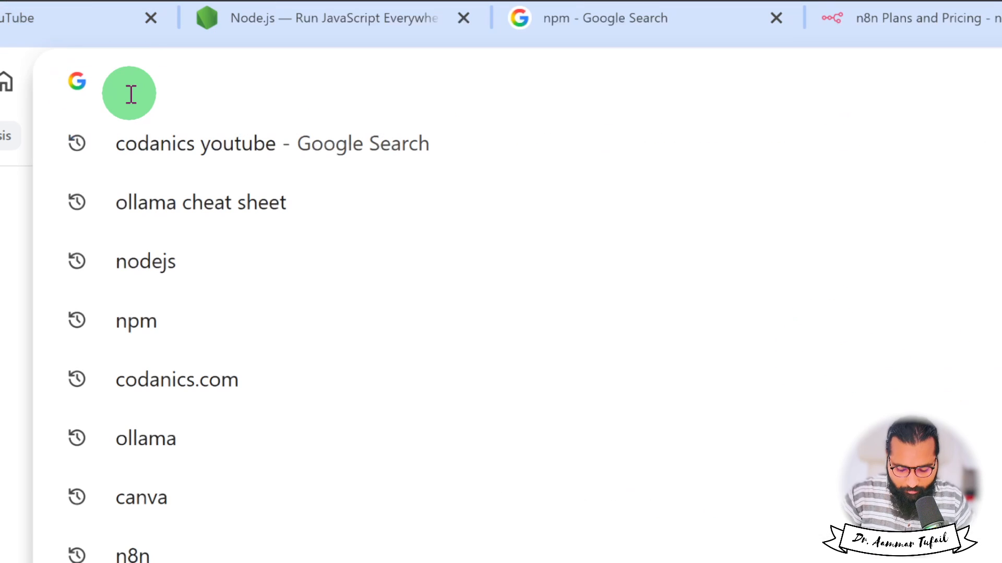
pyautogui.write('http')
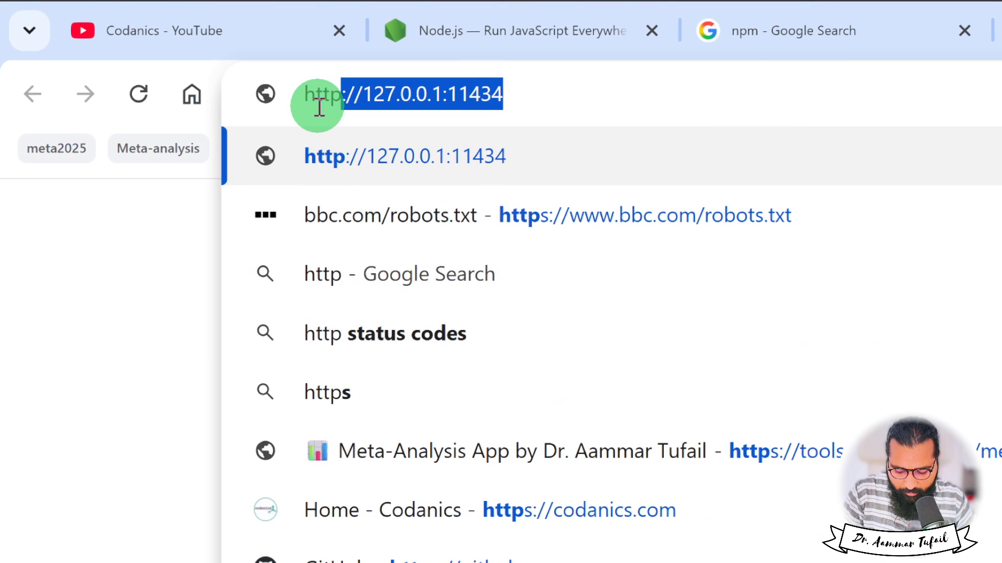
pyautogui.write(':/')
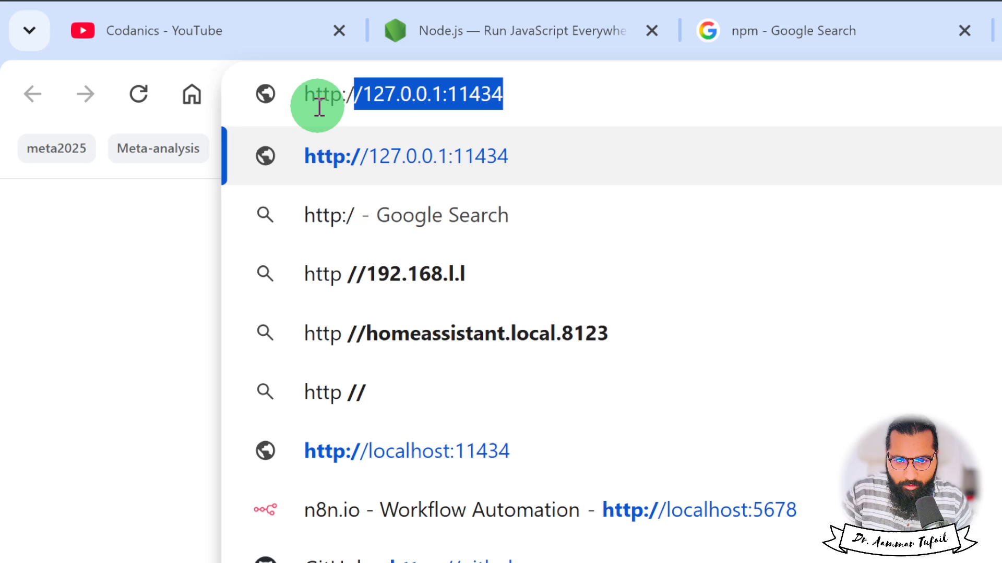
pyautogui.press('End')
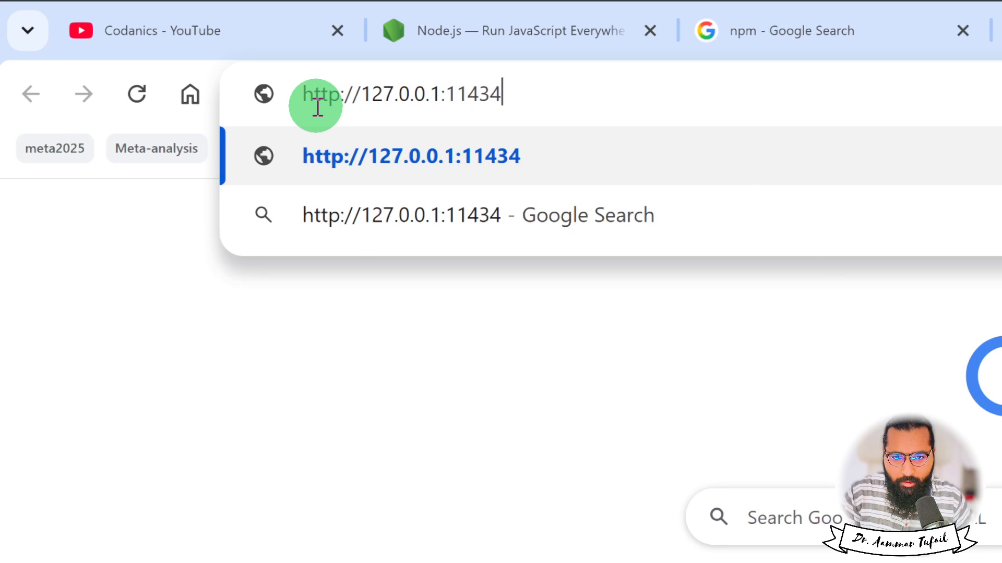
pyautogui.press('Left')
pyautogui.press('Left')
pyautogui.press('Left')
pyautogui.press('Left')
pyautogui.press('Left')
pyautogui.press('Left')
pyautogui.press('BackSpace')
pyautogui.press('BackSpace')
pyautogui.press('BackSpace')
pyautogui.press('BackSpace')
pyautogui.press('BackSpace')
pyautogui.press('BackSpace')
pyautogui.press('BackSpace')
pyautogui.press('BackSpace')
pyautogui.press('BackSpace')
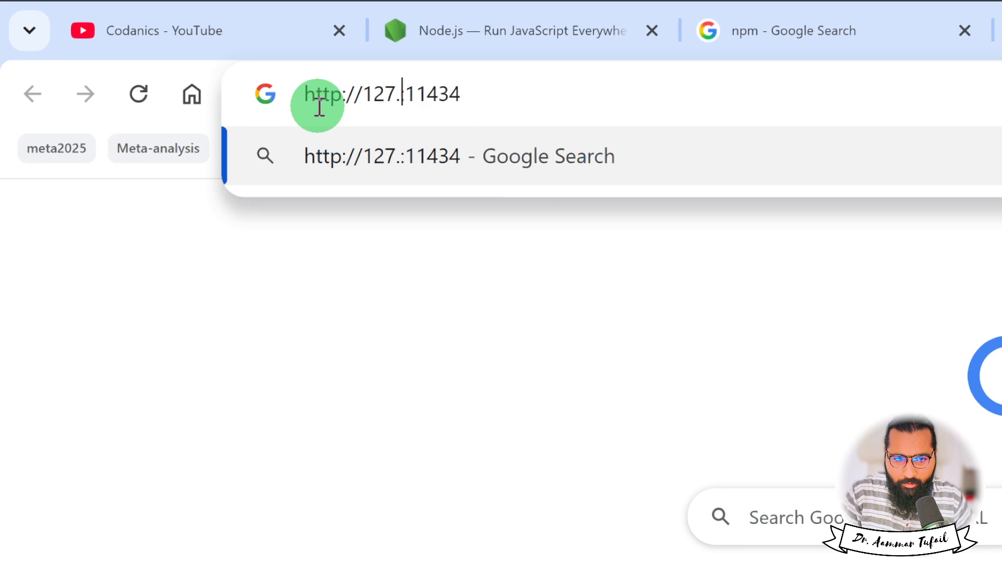
pyautogui.write('localhost')
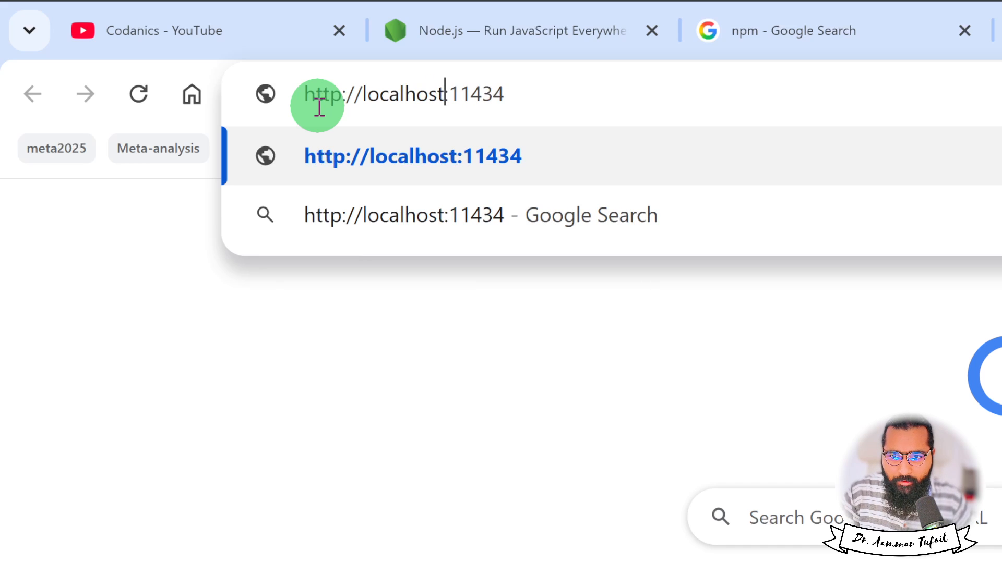
pyautogui.press('Return')
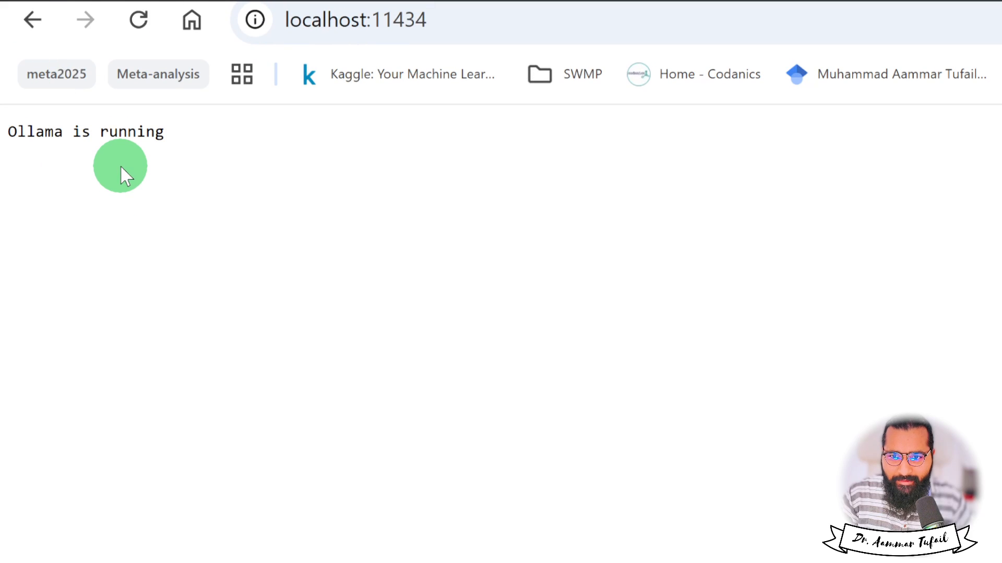
# - Return to the OneNote sketch at 100% magnification and close the Magnifier
pyautogui.press('super+minus')
pyautogui.press('super+minus')
pyautogui.press('super+minus')
pyautogui.press('super+minus')
pyautogui.press('super+minus')
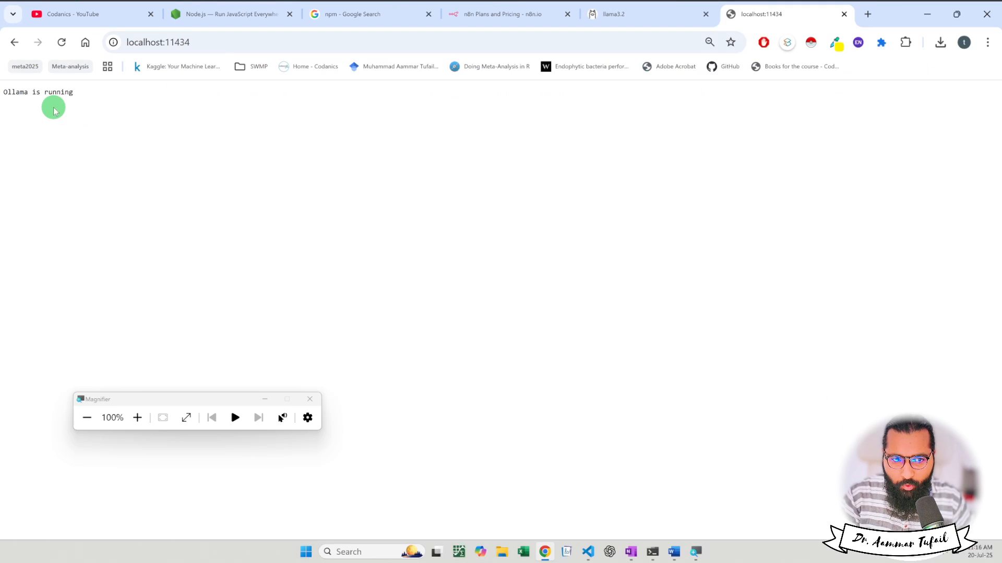
pyautogui.click(631, 552)
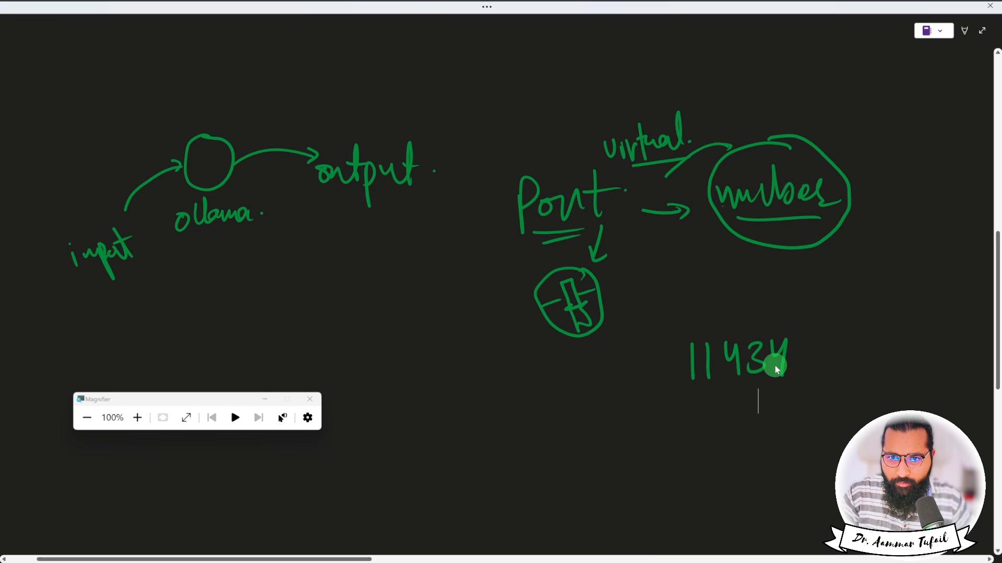
pyautogui.scroll(-2, 776, 369)
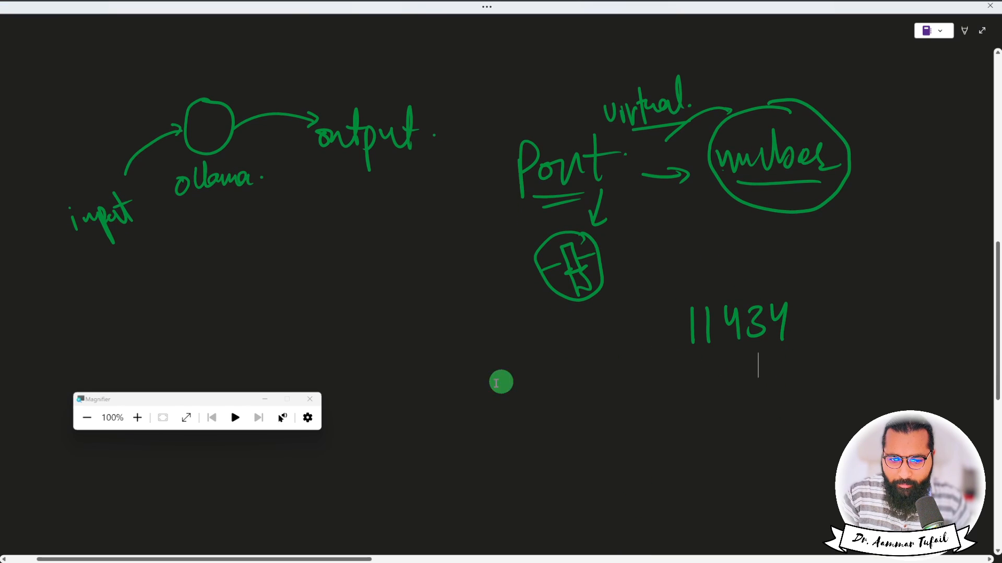
pyautogui.press('super')
pyautogui.click(310, 400)
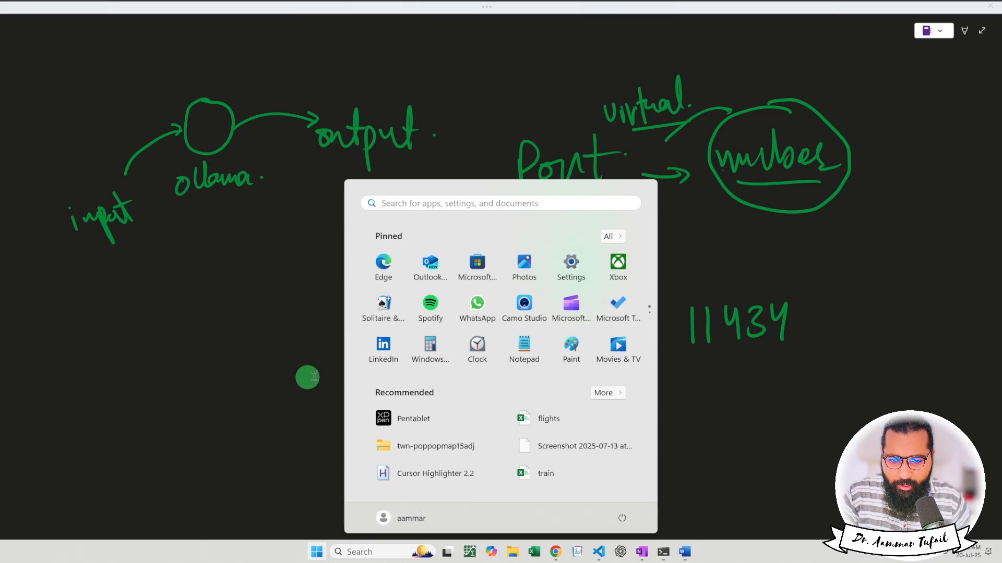
pyautogui.press('super')
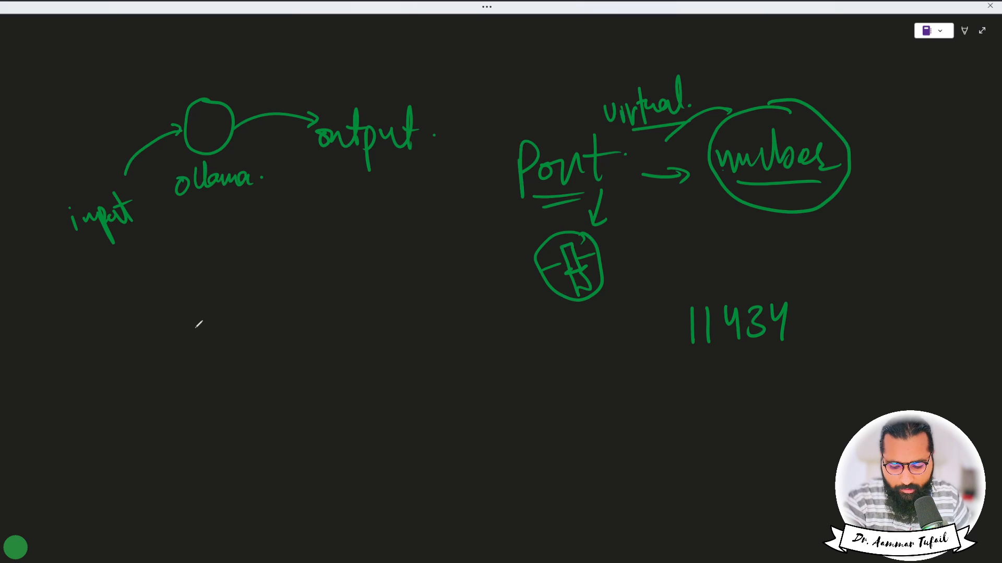
# - Handwrite the digit "2" three times in the empty area below the Ollama diagram
pyautogui.moveTo(340, 301); pyautogui.dragTo(362, 316)
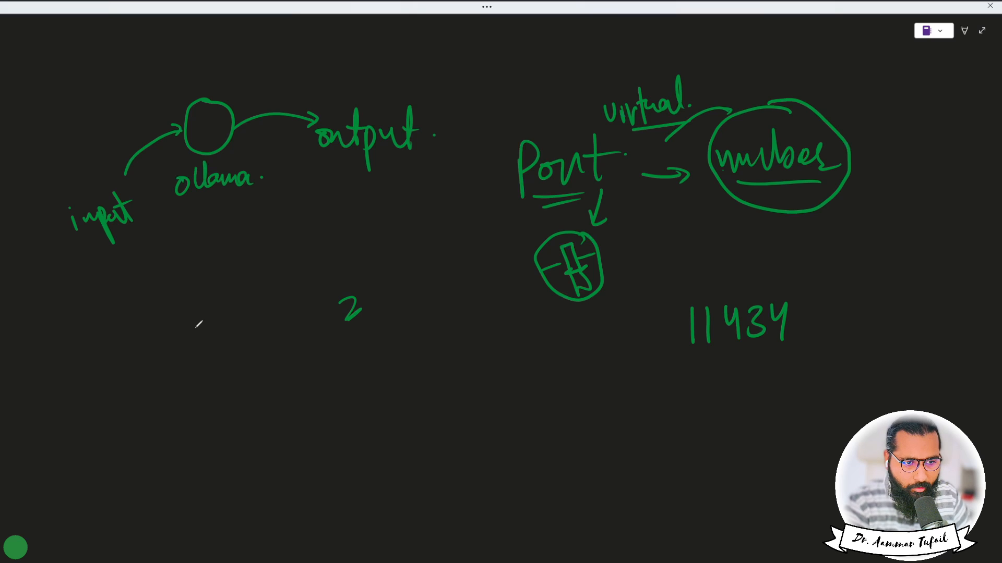
pyautogui.moveTo(242, 364); pyautogui.dragTo(284, 353)
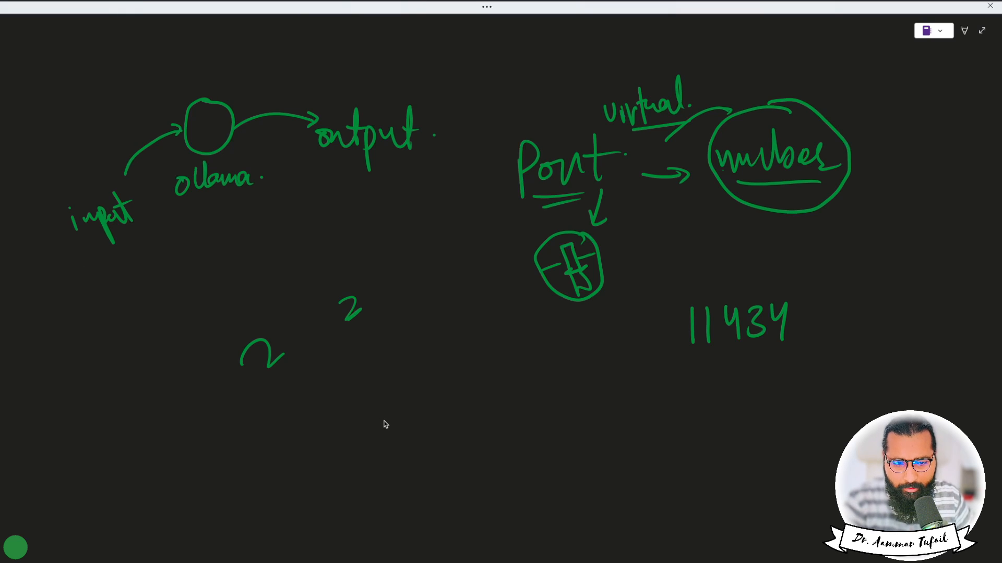
pyautogui.moveTo(369, 265); pyautogui.dragTo(401, 291)
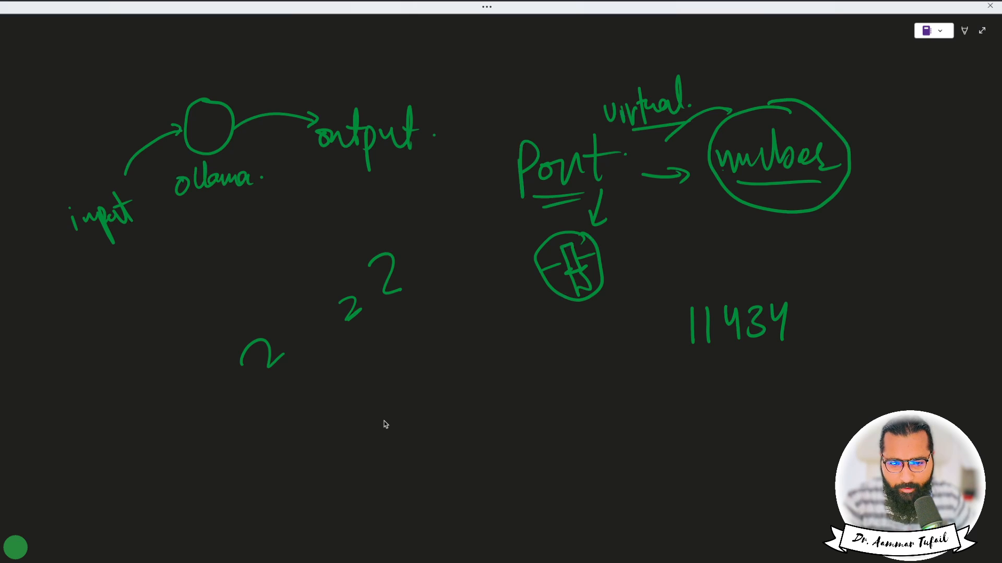
# - Handwrite "Port" with a double underline and an equals sign below the circled symbol
pyautogui.moveTo(455, 358)
pyautogui.mouseDown()
pyautogui.moveTo(461, 414)
pyautogui.moveTo(459, 381)
pyautogui.mouseUp()
pyautogui.moveTo(481, 379)
pyautogui.mouseDown()
pyautogui.moveTo(472, 395)
pyautogui.moveTo(490, 385)
pyautogui.mouseUp()
pyautogui.moveTo(494, 350); pyautogui.dragTo(502, 401)
pyautogui.moveTo(475, 421); pyautogui.dragTo(536, 386)
pyautogui.moveTo(524, 393); pyautogui.dragTo(539, 391)
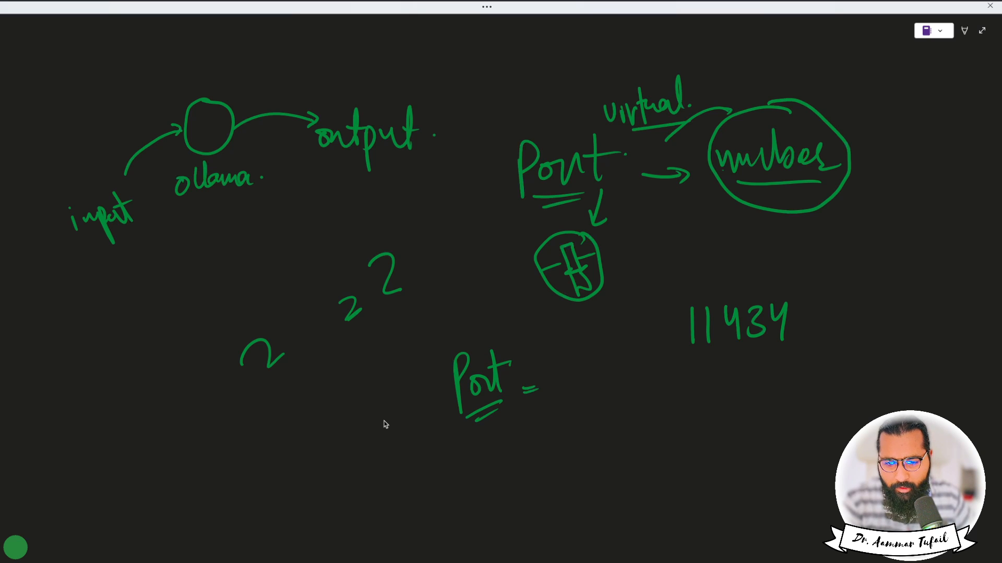
# - Handwrite "local host : 11434" after the equals sign and draw a rectangle around "local host"
pyautogui.moveTo(604, 380); pyautogui.dragTo(608, 407)
pyautogui.moveTo(617, 394); pyautogui.dragTo(658, 404)
pyautogui.moveTo(666, 366)
pyautogui.mouseDown()
pyautogui.moveTo(672, 407)
pyautogui.moveTo(704, 384)
pyautogui.moveTo(729, 389)
pyautogui.moveTo(736, 405)
pyautogui.mouseUp()
pyautogui.moveTo(742, 365); pyautogui.dragTo(746, 412)
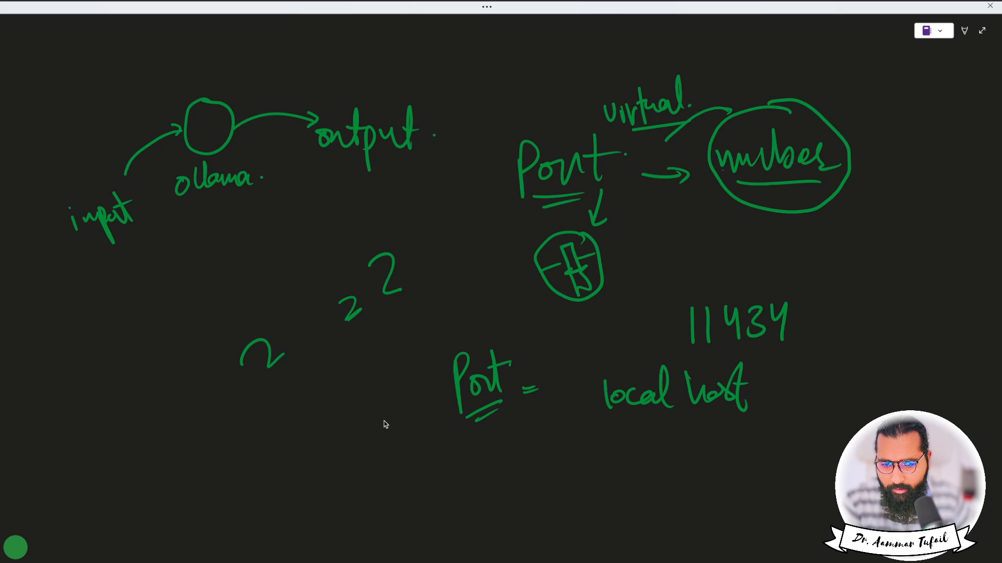
pyautogui.moveTo(784, 377)
pyautogui.mouseDown()
pyautogui.moveTo(786, 399)
pyautogui.moveTo(798, 400)
pyautogui.mouseUp()
pyautogui.moveTo(807, 376)
pyautogui.mouseDown()
pyautogui.moveTo(808, 398)
pyautogui.moveTo(834, 387)
pyautogui.mouseUp()
pyautogui.moveTo(838, 376); pyautogui.dragTo(840, 395)
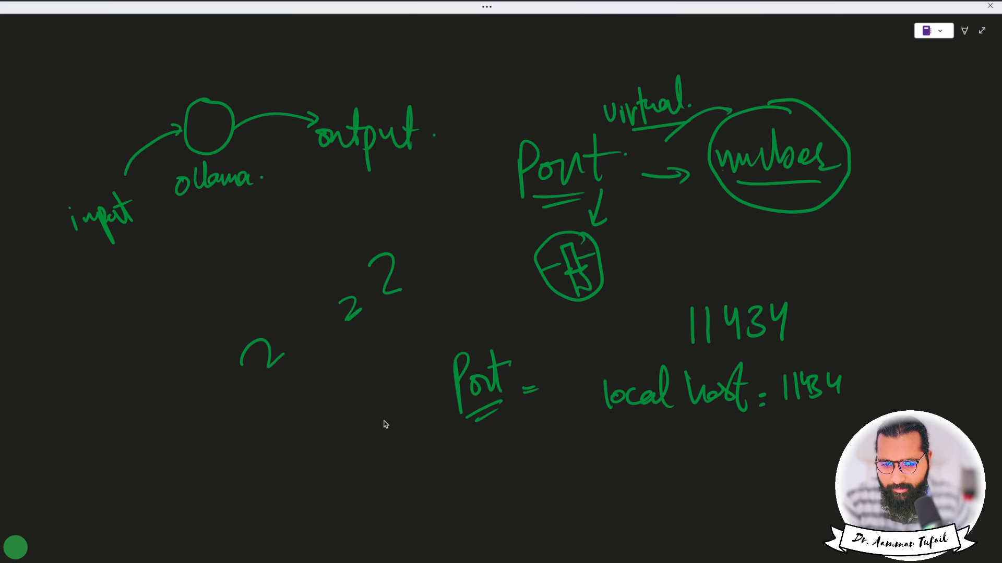
pyautogui.moveTo(541, 418)
pyautogui.mouseDown()
pyautogui.moveTo(730, 426)
pyautogui.moveTo(754, 388)
pyautogui.moveTo(728, 350)
pyautogui.moveTo(594, 357)
pyautogui.moveTo(585, 418)
pyautogui.mouseUp()
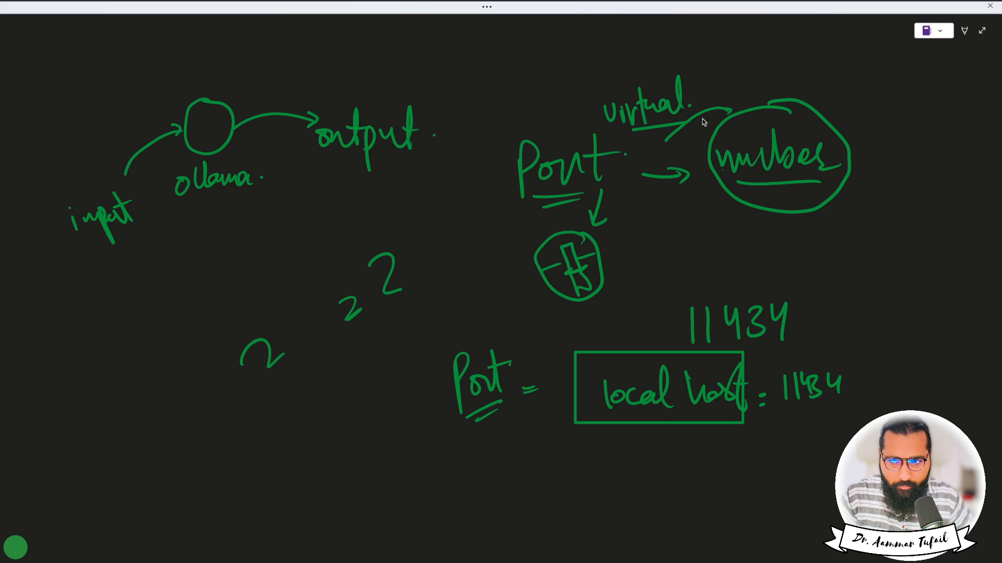
# - Look over the handwritten port notes in OneNote again and return to the browser
pyautogui.click(990, 8)
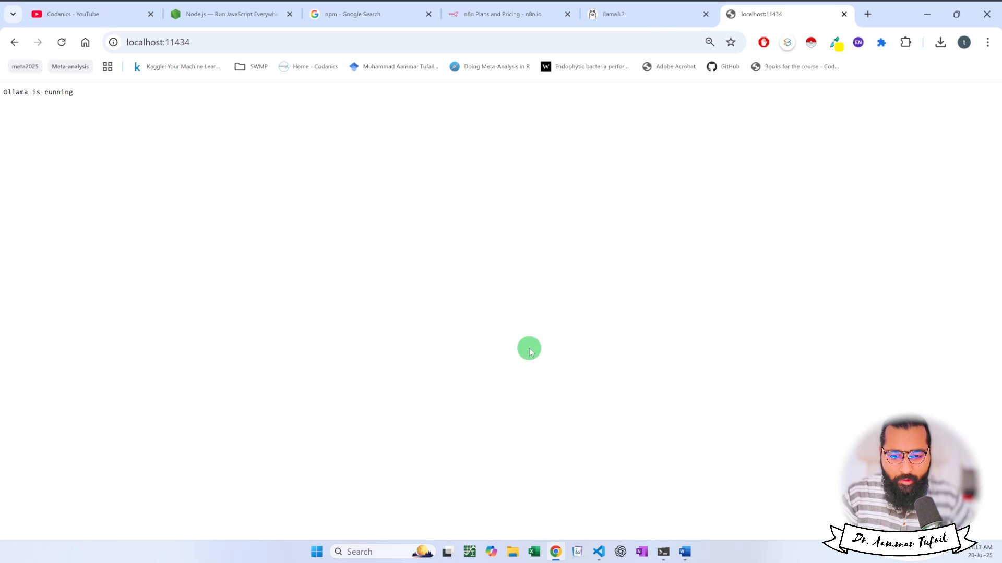
pyautogui.click(642, 552)
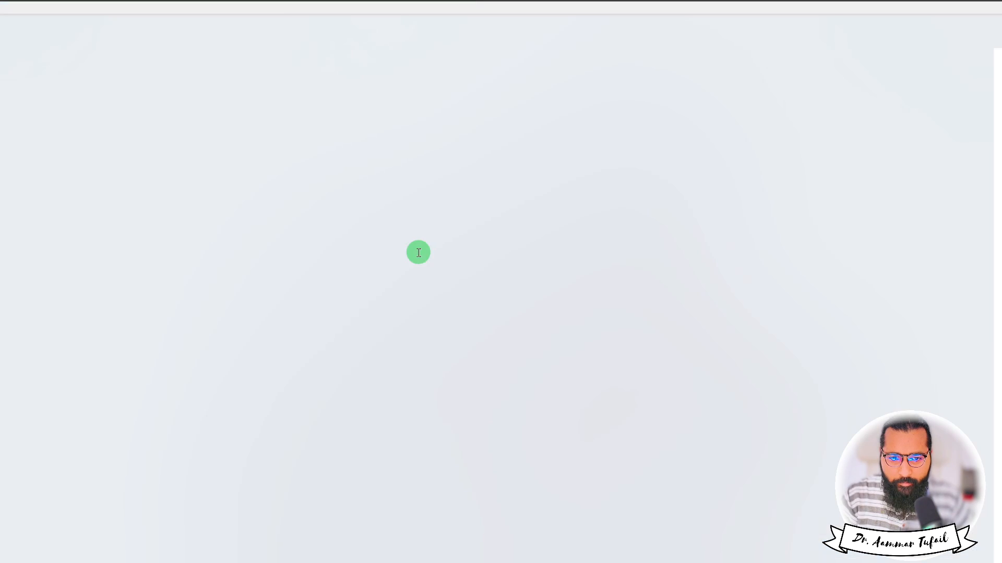
pyautogui.scroll(8, 153, 172)
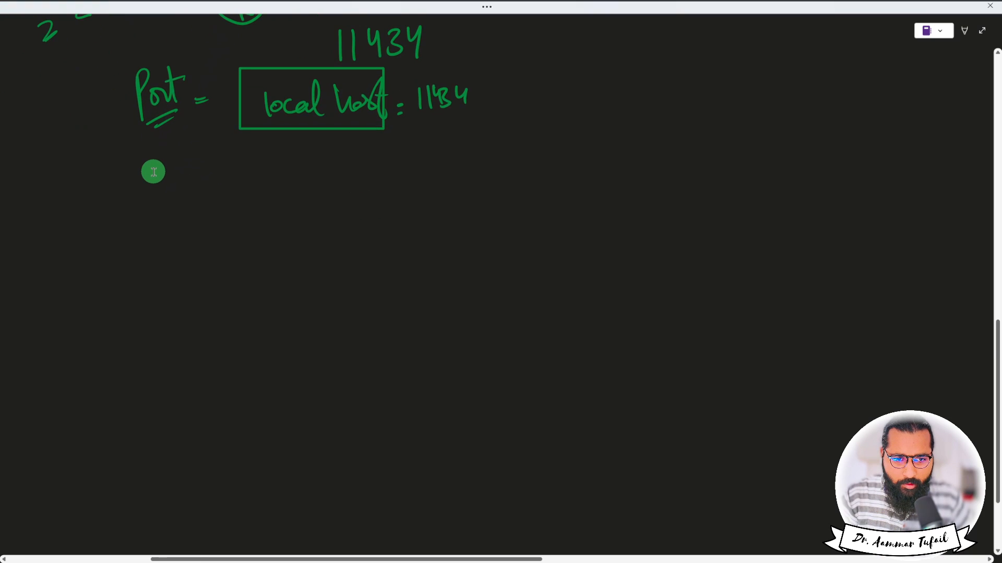
pyautogui.hscroll(-4, 153, 172)
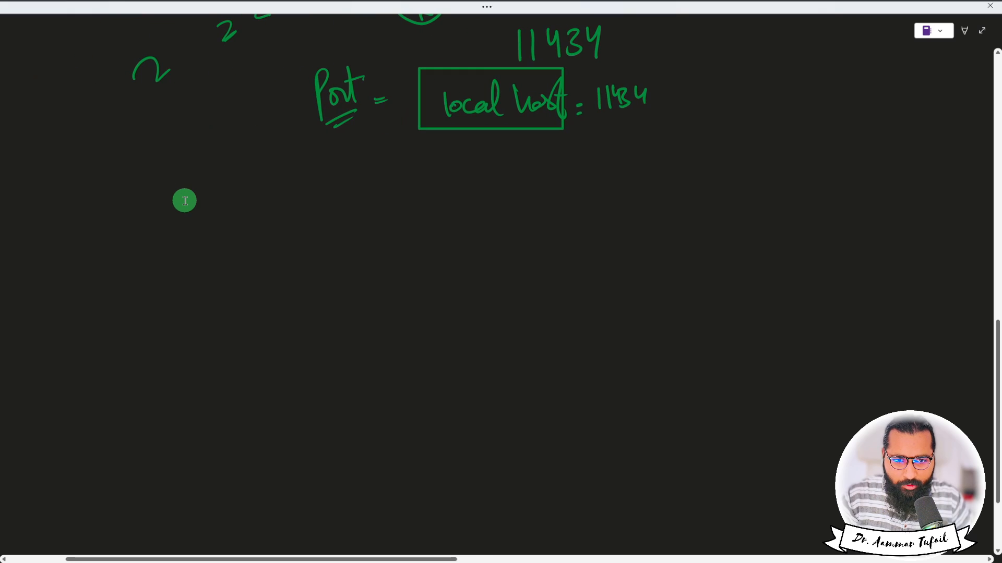
pyautogui.scroll(-1, 185, 200)
pyautogui.hscroll(-1, 185, 201)
pyautogui.hotkey('alt', 'Tab')
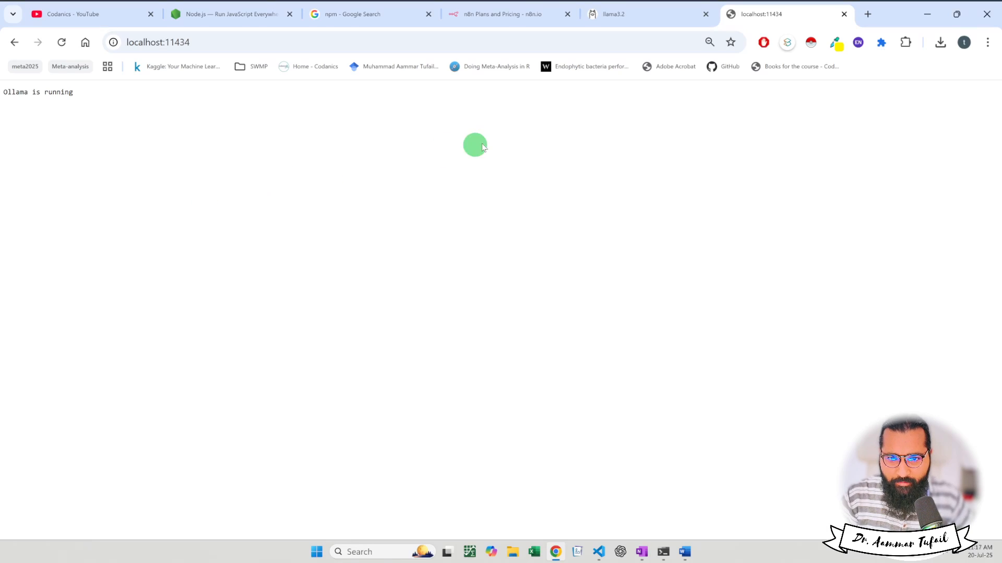
# - Search Google for "aws" in a new browser tab
pyautogui.click(868, 14)
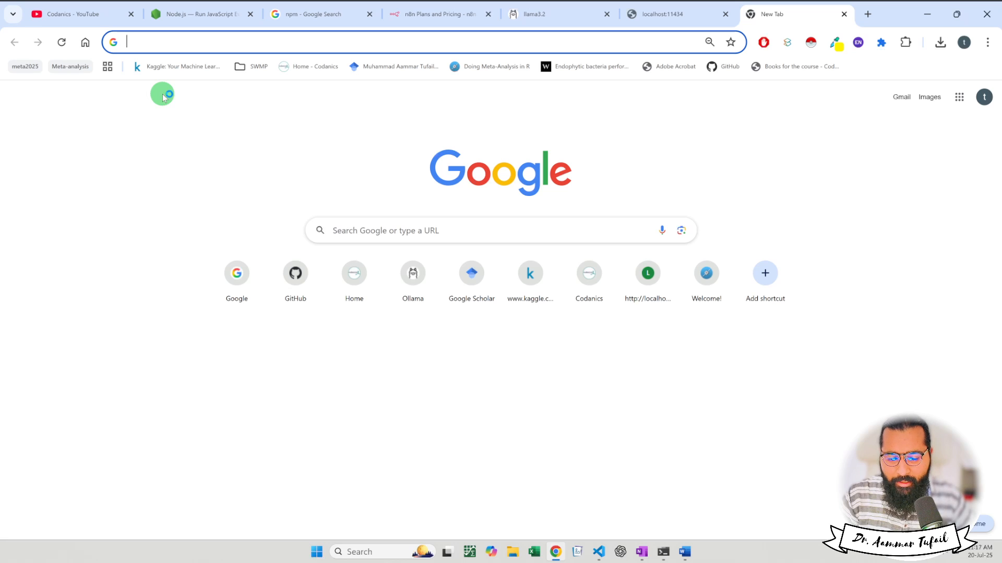
pyautogui.write('aws')
pyautogui.press('Return')
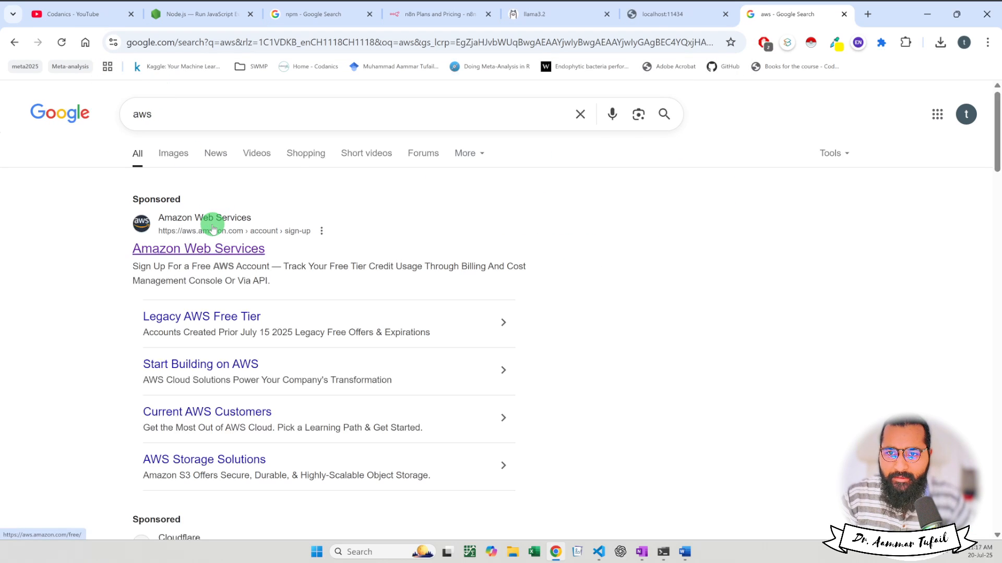
# - Open hostinger.com/pricing in a new browser tab and look over the VPS hosting plans
pyautogui.click(867, 15)
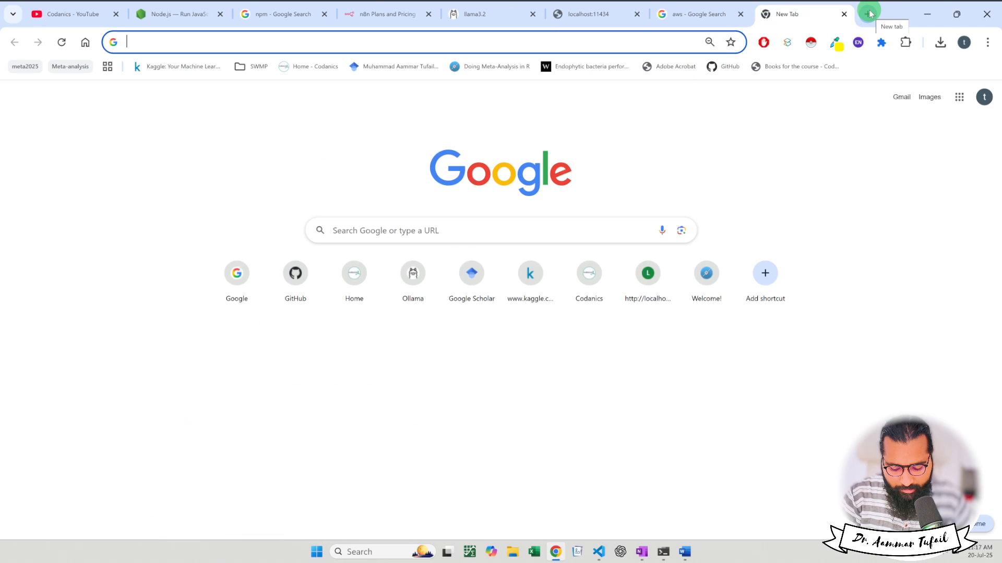
pyautogui.write('hostinger.com/pricing')
pyautogui.press('Return')
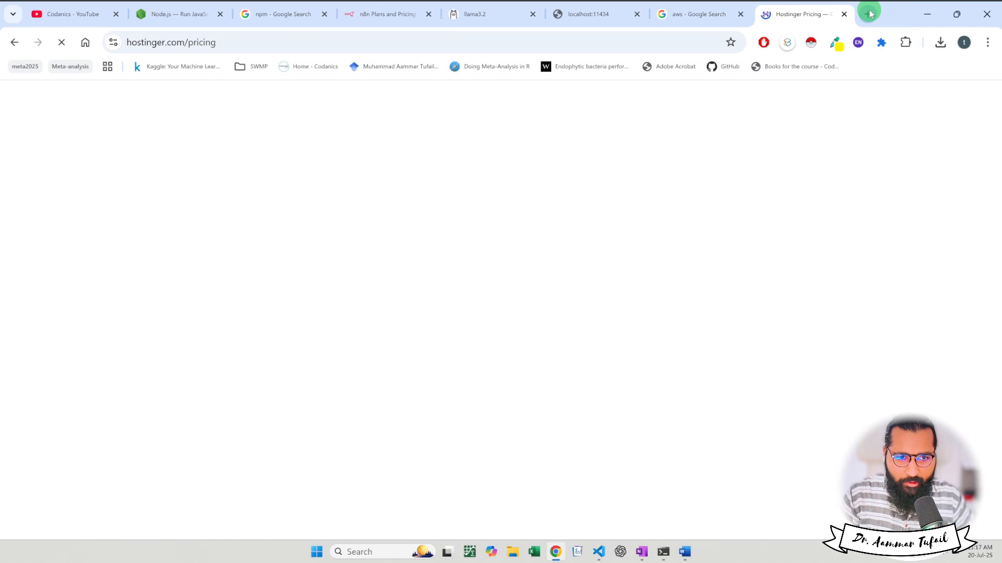
pyautogui.click(561, 272)
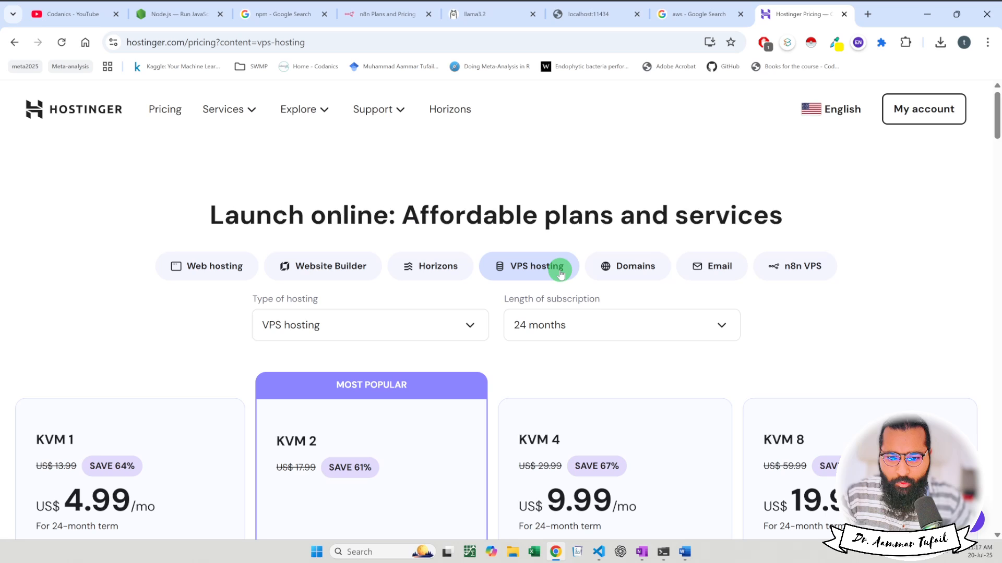
pyautogui.scroll(-3, 592, 322)
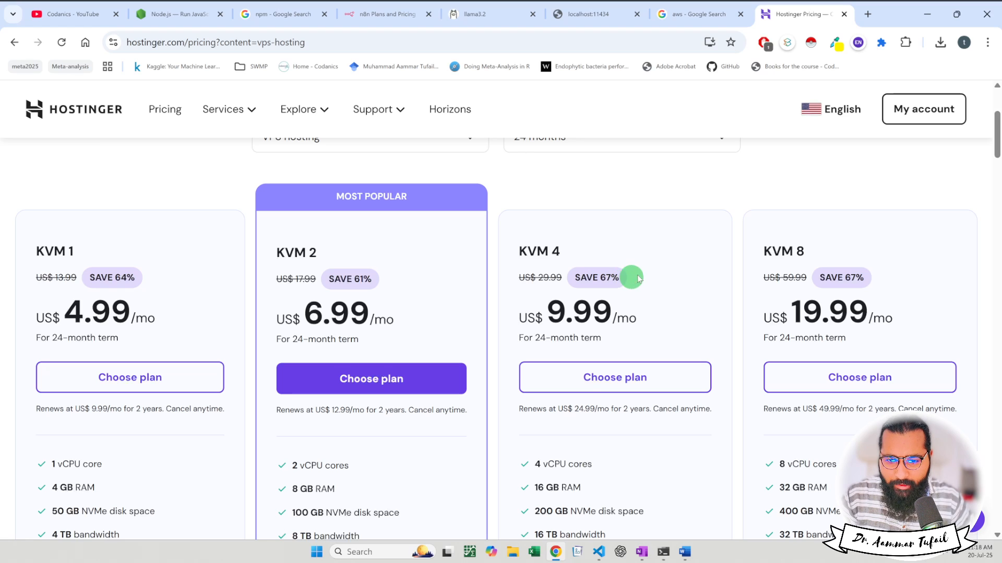
# - Switch to the OneNote sketch, handwrite "Cloud" with an arrow to an underlined "ip" below the port notes, and circle "ip"
pyautogui.hotkey('alt', 'Tab')
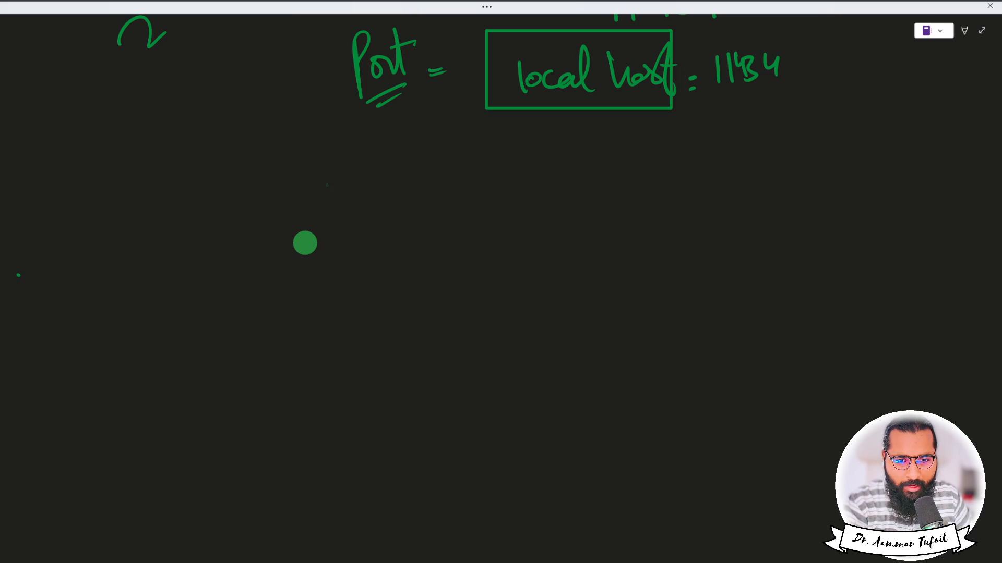
pyautogui.moveTo(354, 186)
pyautogui.mouseDown()
pyautogui.moveTo(370, 219)
pyautogui.moveTo(427, 172)
pyautogui.moveTo(425, 221)
pyautogui.moveTo(520, 209)
pyautogui.mouseUp()
pyautogui.moveTo(501, 199); pyautogui.dragTo(501, 217)
pyautogui.moveTo(596, 193)
pyautogui.mouseDown()
pyautogui.moveTo(601, 224)
pyautogui.moveTo(618, 238)
pyautogui.moveTo(615, 209)
pyautogui.mouseUp()
pyautogui.moveTo(588, 236); pyautogui.dragTo(624, 232)
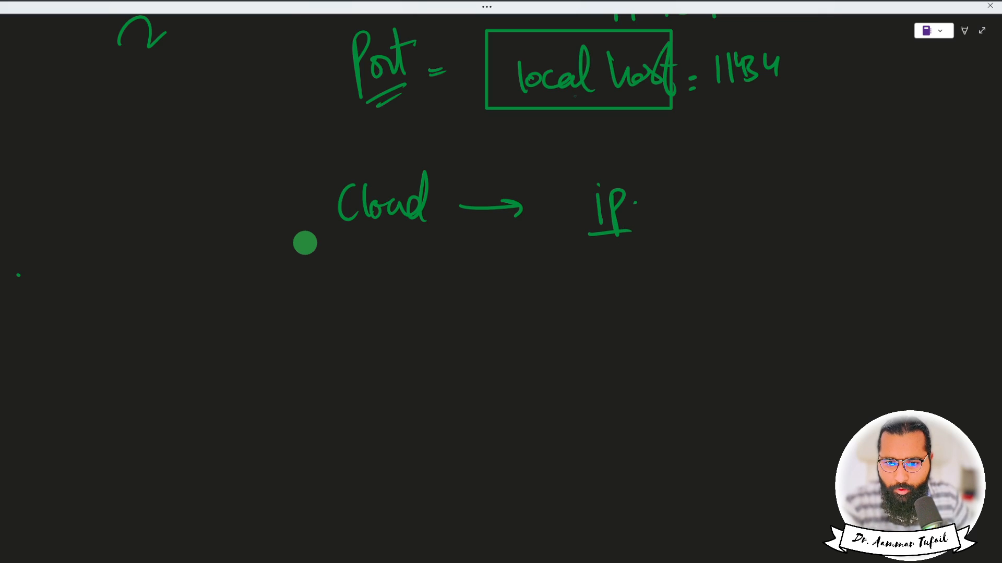
pyautogui.moveTo(632, 157)
pyautogui.mouseDown()
pyautogui.moveTo(652, 235)
pyautogui.moveTo(637, 151)
pyautogui.mouseUp()
# - Handwrite "192.84.83.4 : 113" below the circled "ip", underlining the address part
pyautogui.moveTo(534, 309); pyautogui.dragTo(537, 343)
pyautogui.moveTo(545, 314); pyautogui.dragTo(560, 342)
pyautogui.moveTo(576, 313); pyautogui.dragTo(597, 329)
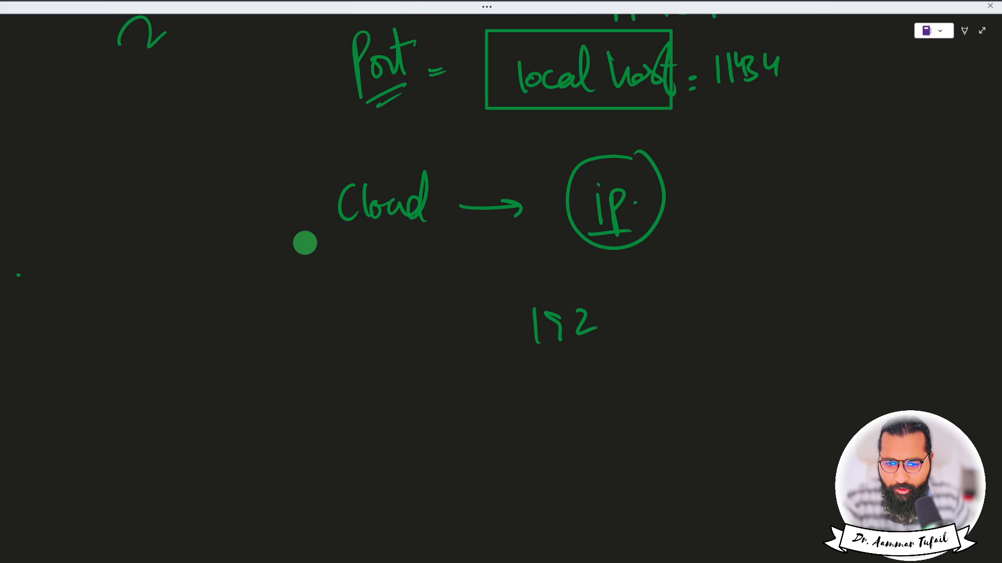
pyautogui.moveTo(636, 295); pyautogui.dragTo(667, 314)
pyautogui.moveTo(663, 302); pyautogui.dragTo(663, 327)
pyautogui.click(678, 313)
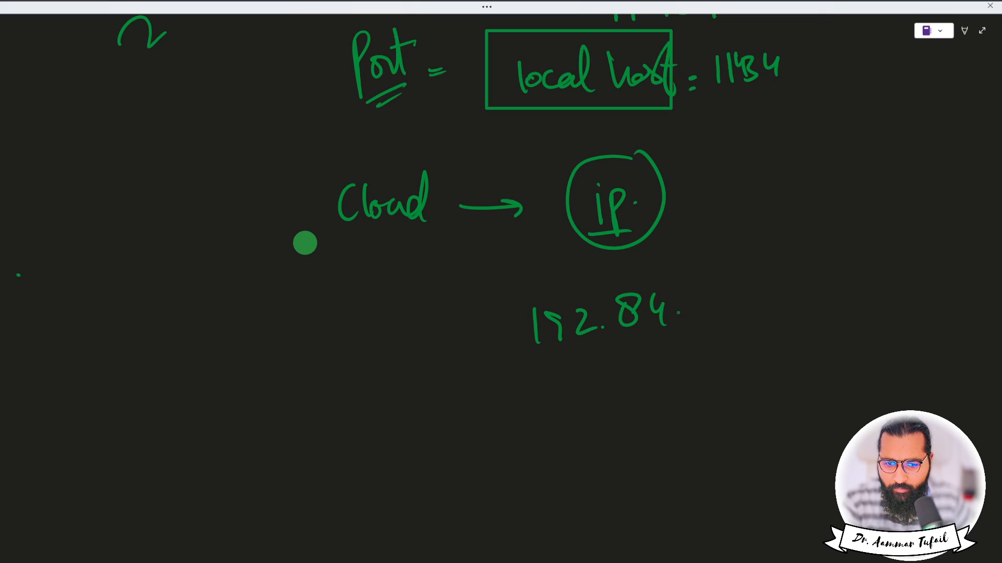
pyautogui.moveTo(697, 296); pyautogui.dragTo(699, 290)
pyautogui.moveTo(710, 293)
pyautogui.mouseDown()
pyautogui.moveTo(718, 297)
pyautogui.moveTo(713, 317)
pyautogui.mouseUp()
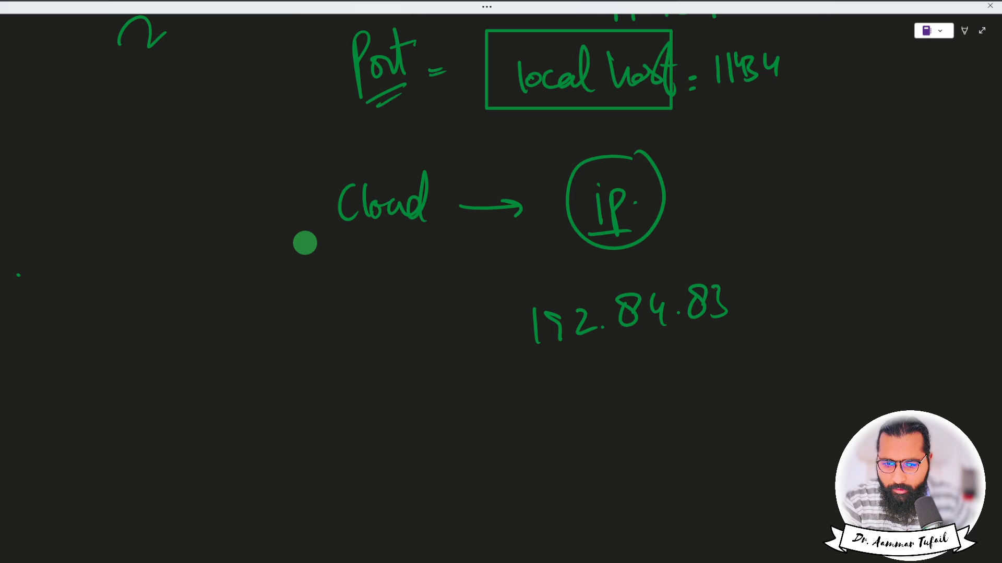
pyautogui.click(738, 308)
pyautogui.moveTo(742, 280); pyautogui.dragTo(759, 305)
pyautogui.moveTo(763, 293); pyautogui.dragTo(764, 319)
pyautogui.moveTo(538, 360); pyautogui.dragTo(788, 343)
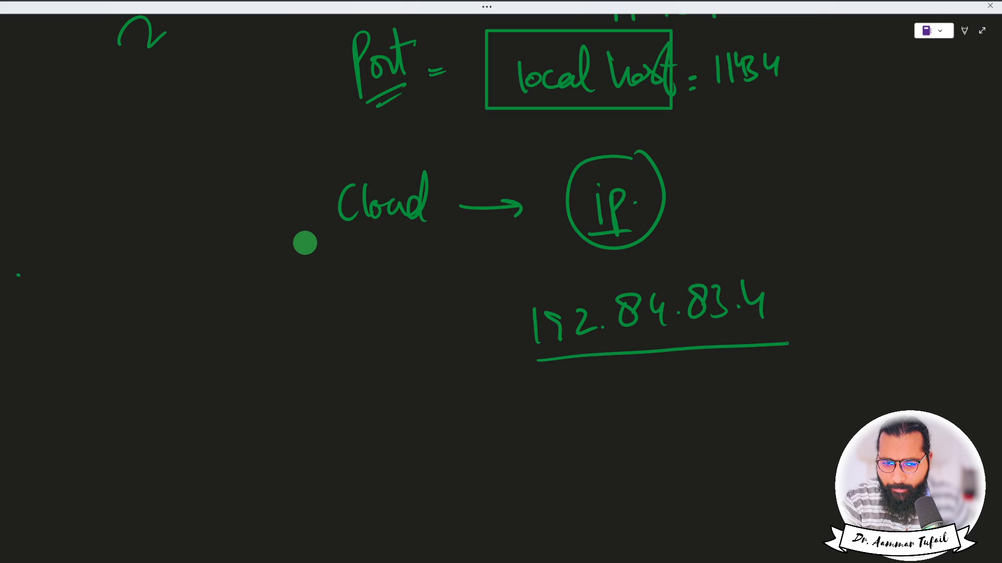
pyautogui.moveTo(817, 292)
pyautogui.mouseDown()
pyautogui.moveTo(817, 316)
pyautogui.moveTo(842, 316)
pyautogui.mouseUp()
pyautogui.press('super')
pyautogui.write('update')
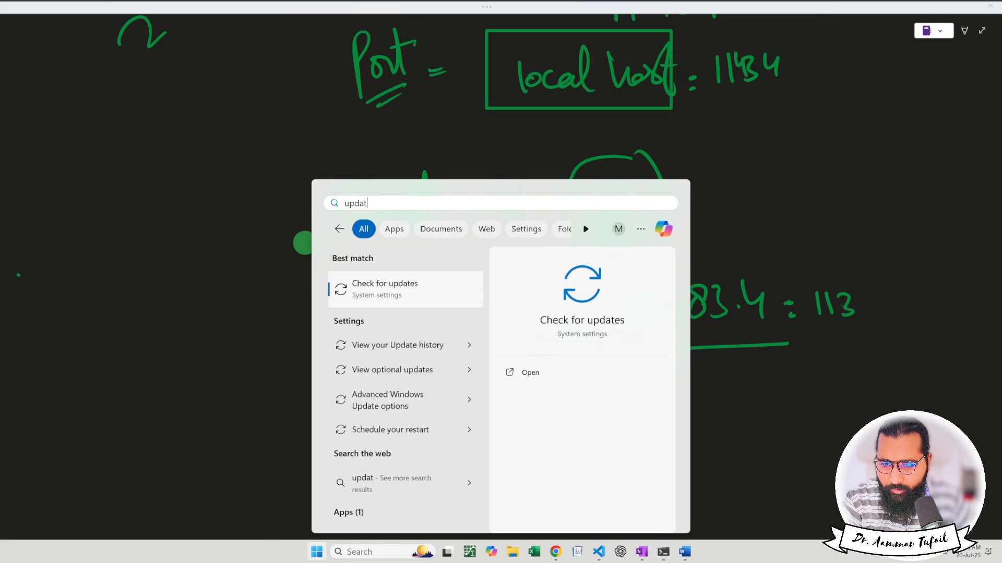
pyautogui.press('Escape')
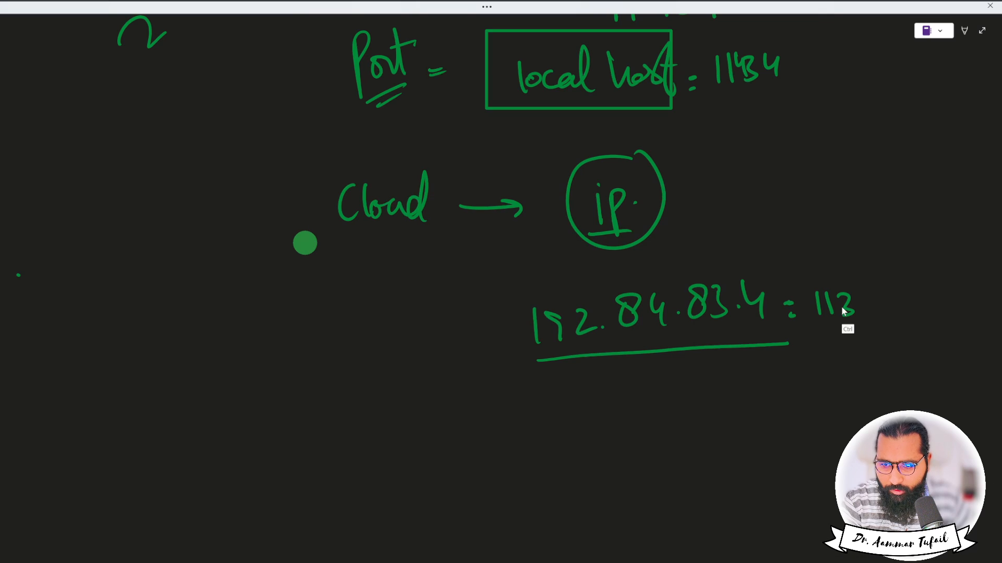
# - Correct the handwritten port after 192.84.83.4 to 11434 and draw a box around the address and port
pyautogui.moveTo(846, 307); pyautogui.dragTo(843, 327)
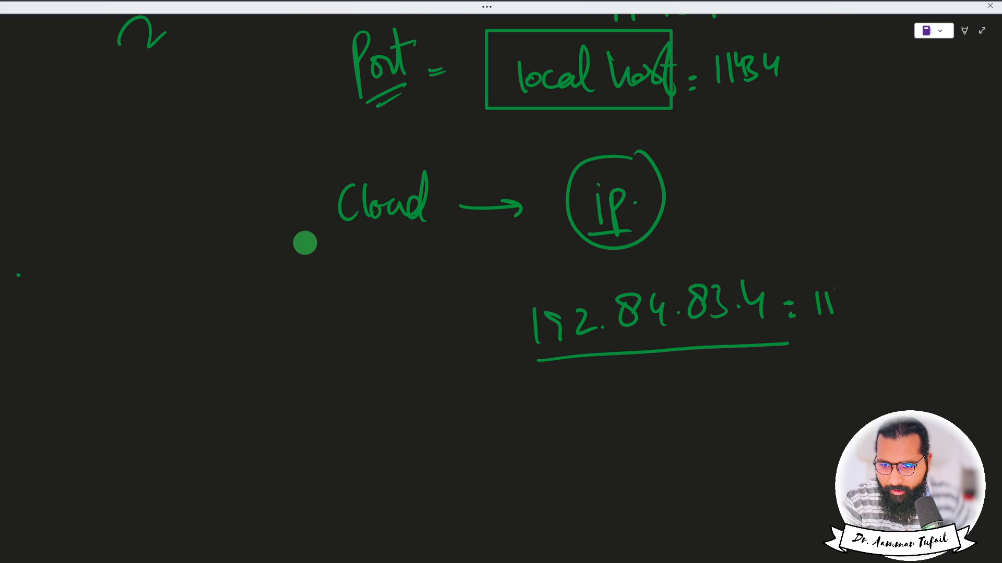
pyautogui.moveTo(837, 288)
pyautogui.mouseDown()
pyautogui.moveTo(854, 321)
pyautogui.moveTo(896, 319)
pyautogui.mouseUp()
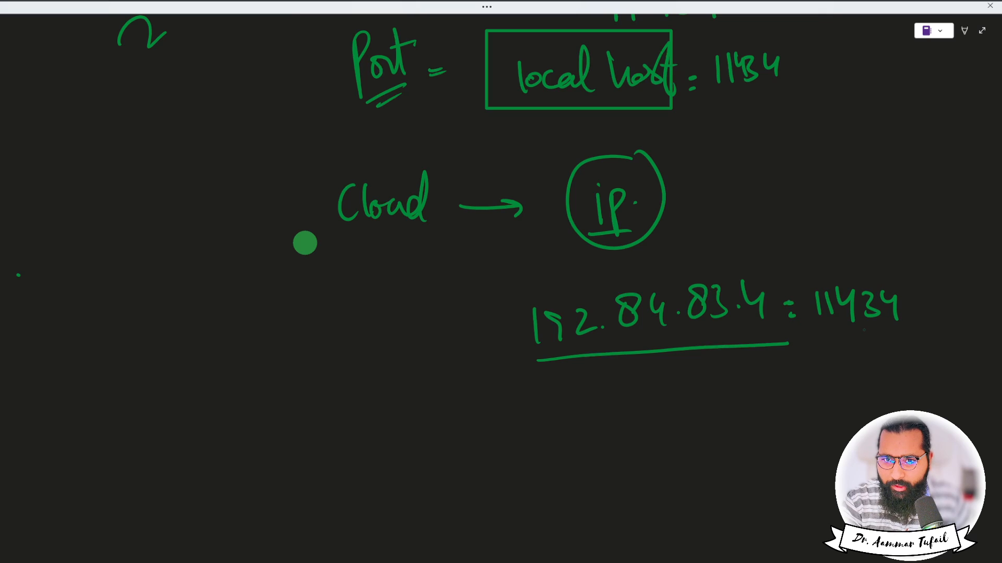
pyautogui.moveTo(788, 344)
pyautogui.mouseDown()
pyautogui.moveTo(854, 344)
pyautogui.moveTo(901, 272)
pyautogui.moveTo(745, 263)
pyautogui.moveTo(533, 291)
pyautogui.moveTo(532, 352)
pyautogui.mouseUp()
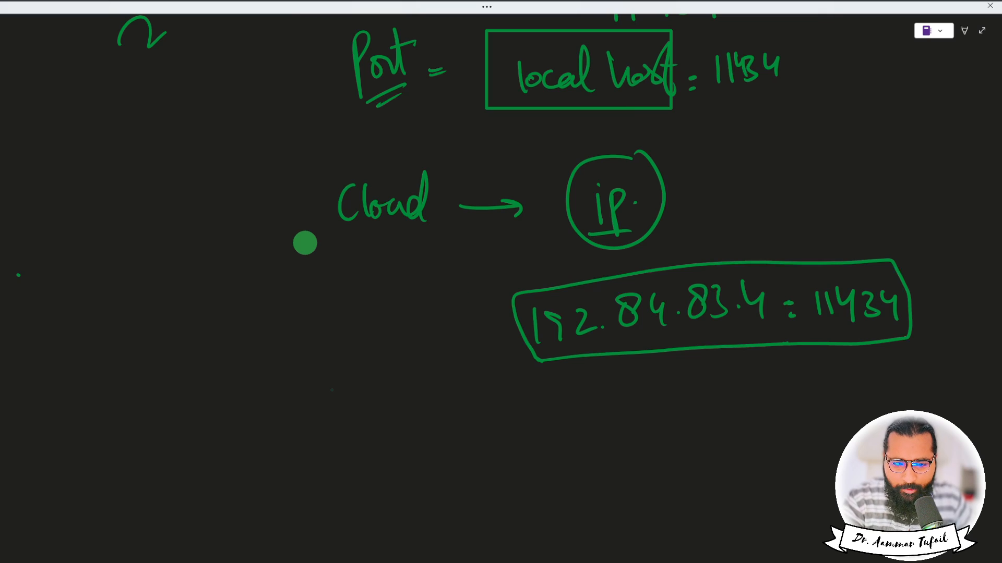
# - Handwrite "127.0.0.1:" in the empty area below "Cloud" and underline the address
pyautogui.moveTo(180, 446); pyautogui.dragTo(186, 478)
pyautogui.moveTo(193, 450)
pyautogui.mouseDown()
pyautogui.moveTo(208, 447)
pyautogui.moveTo(218, 466)
pyautogui.mouseUp()
pyautogui.moveTo(218, 441)
pyautogui.mouseDown()
pyautogui.moveTo(236, 437)
pyautogui.moveTo(230, 468)
pyautogui.mouseUp()
pyautogui.click(239, 462)
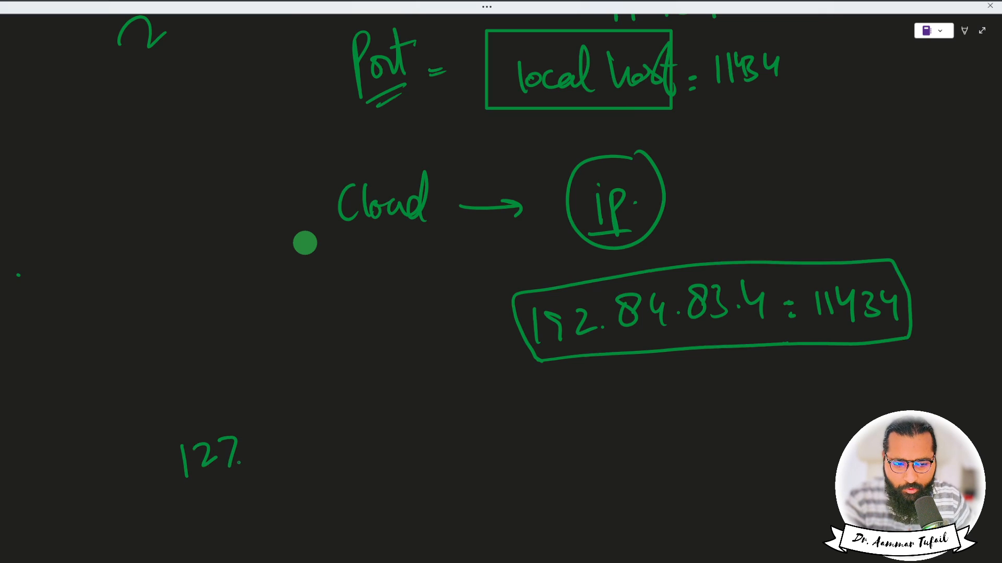
pyautogui.moveTo(267, 441); pyautogui.dragTo(265, 443)
pyautogui.click(275, 454)
pyautogui.moveTo(286, 439)
pyautogui.mouseDown()
pyautogui.moveTo(279, 450)
pyautogui.moveTo(291, 436)
pyautogui.moveTo(318, 449)
pyautogui.mouseUp()
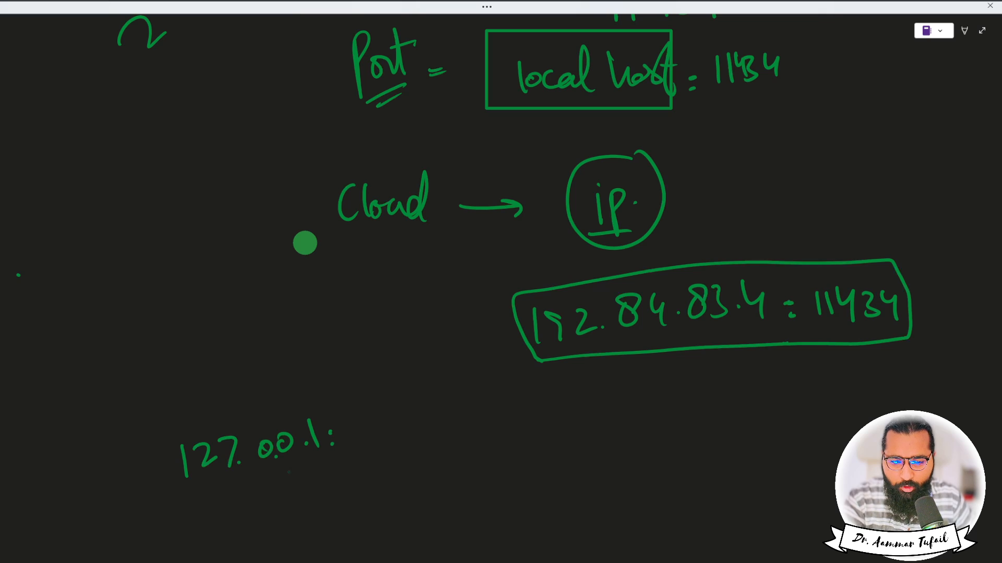
pyautogui.moveTo(198, 493); pyautogui.dragTo(300, 456)
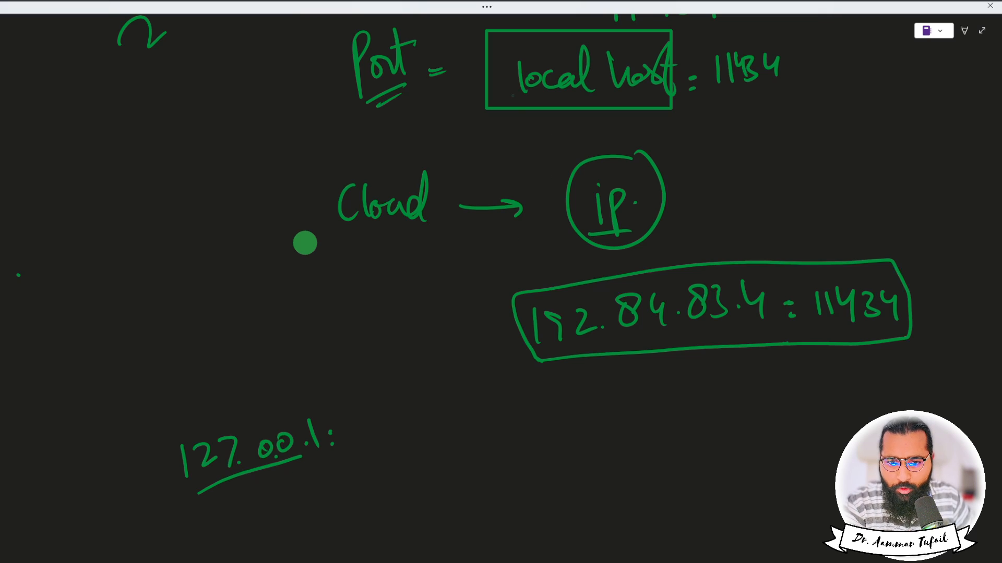
# - Draw a cross on the lower edge of the "local host" box and a check mark above the 127 address
pyautogui.moveTo(499, 123); pyautogui.dragTo(511, 96)
pyautogui.moveTo(503, 98); pyautogui.dragTo(524, 125)
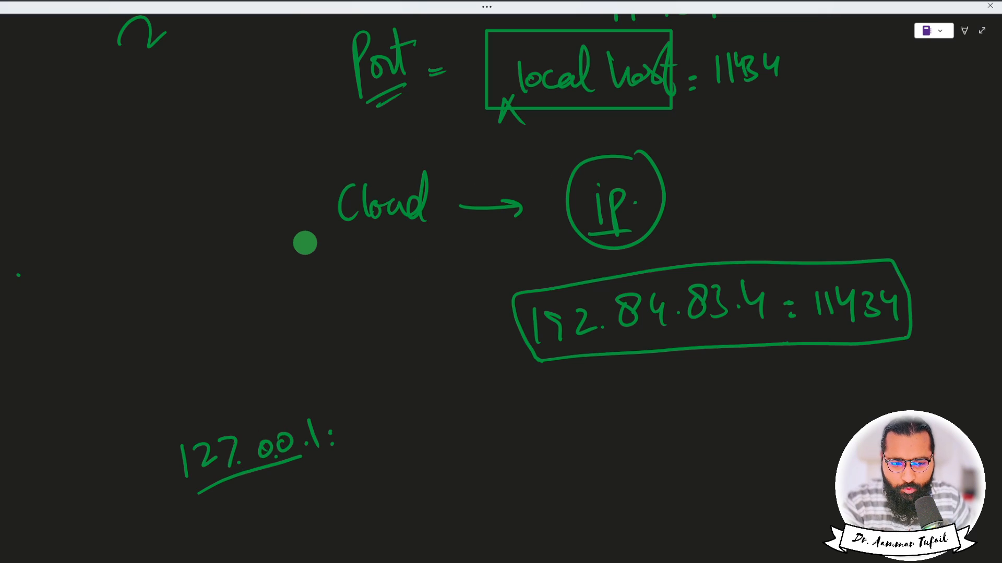
pyautogui.moveTo(225, 425); pyautogui.dragTo(253, 408)
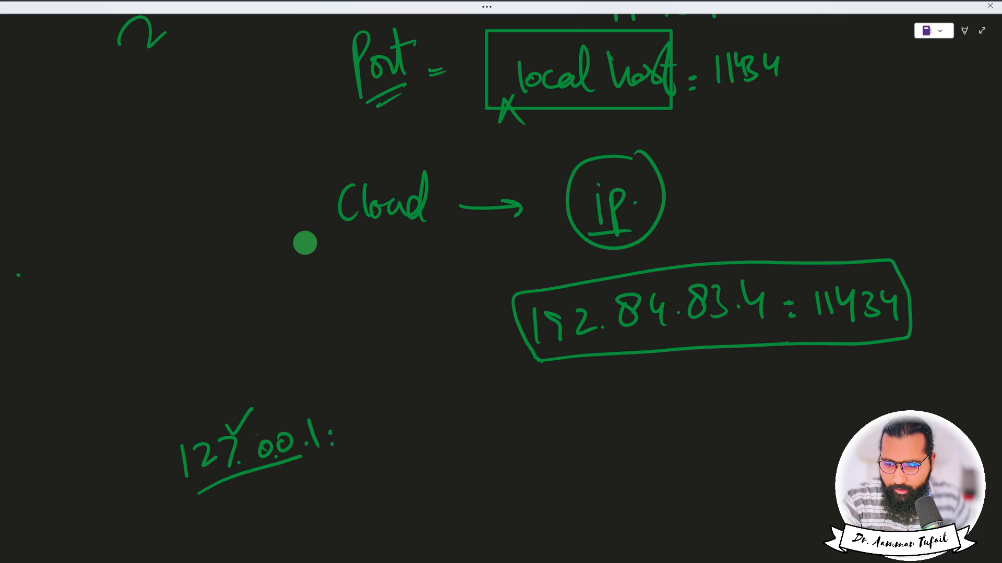
# - Return to the browser and open 127.0.0.1:11434 in a new tab beside the localhost:11434 tab
pyautogui.hotkey('alt', 'Tab')
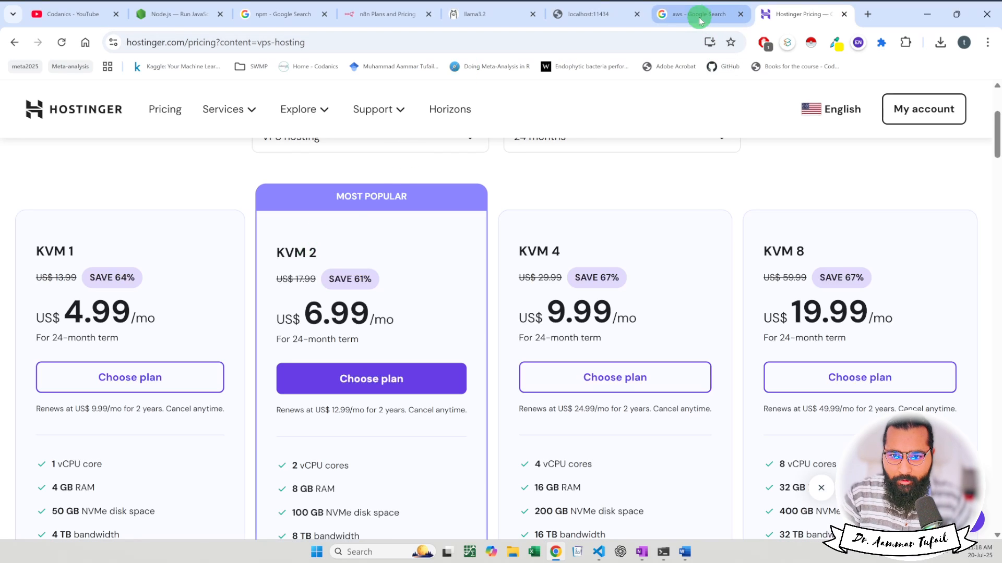
pyautogui.click(585, 19)
pyautogui.rightClick(585, 19)
pyautogui.click(608, 33)
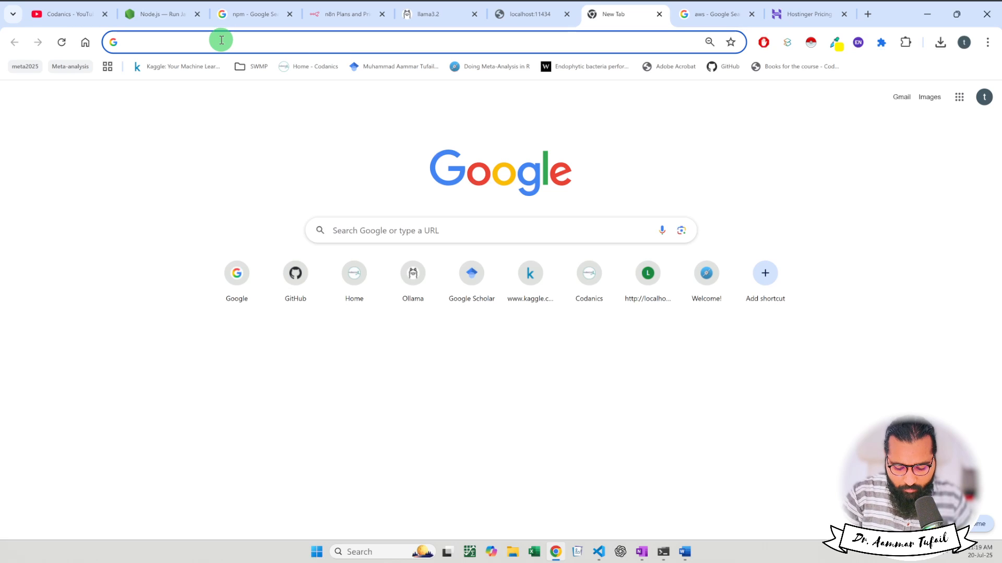
pyautogui.write('12')
pyautogui.press('Return')
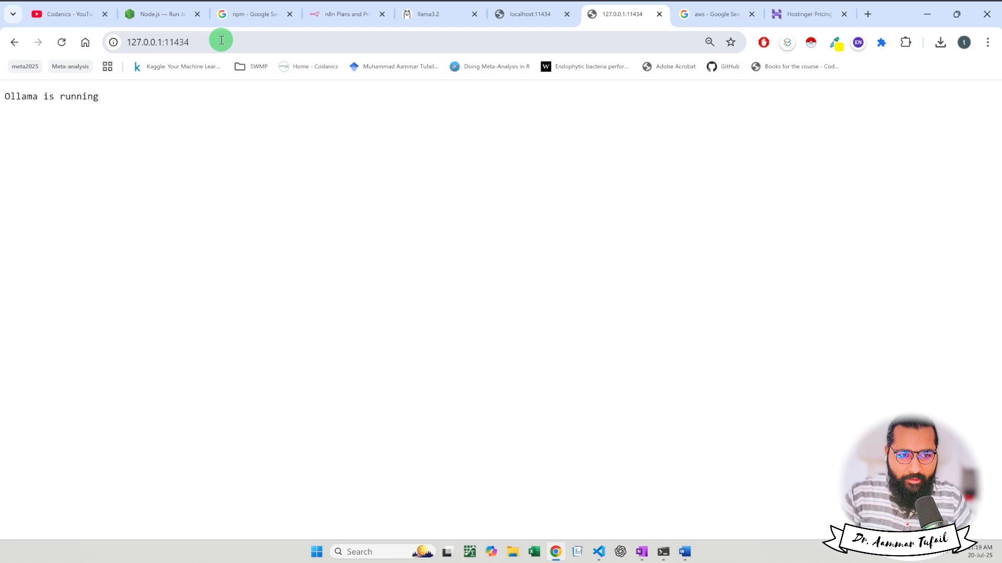
# - Enlarge the 127.0.0.1:11434 page and compare it with the localhost:11434 page
pyautogui.hotkey('ctrl', '+')
pyautogui.hotkey('ctrl', '+')
pyautogui.hotkey('ctrl', '+')
pyautogui.hotkey('ctrl', '+')
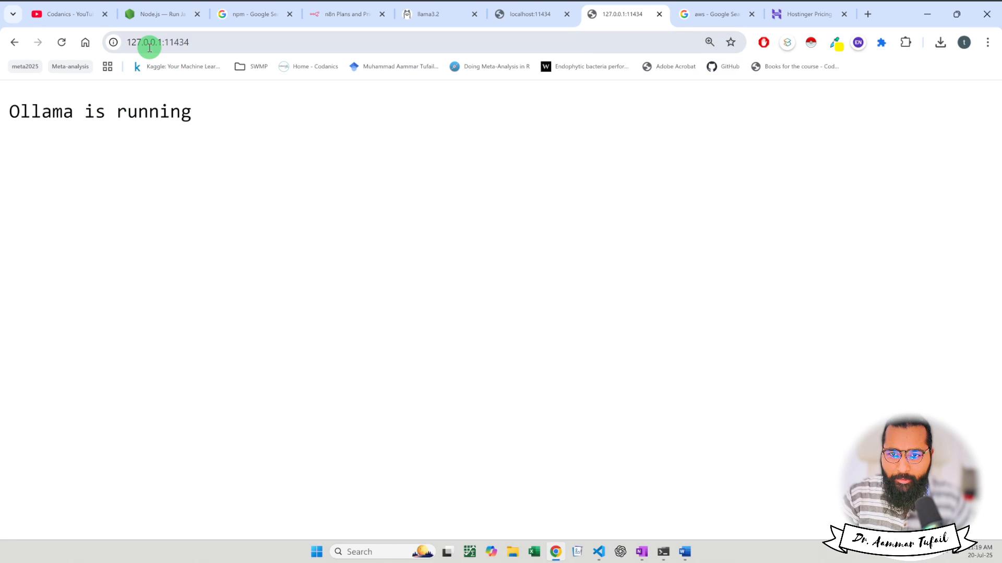
pyautogui.click(511, 13)
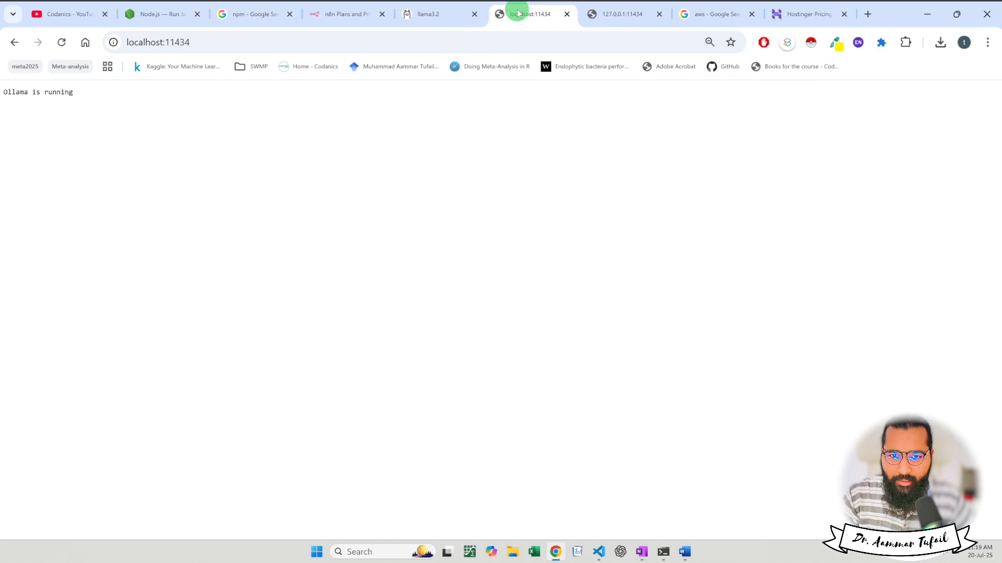
pyautogui.click(645, 11)
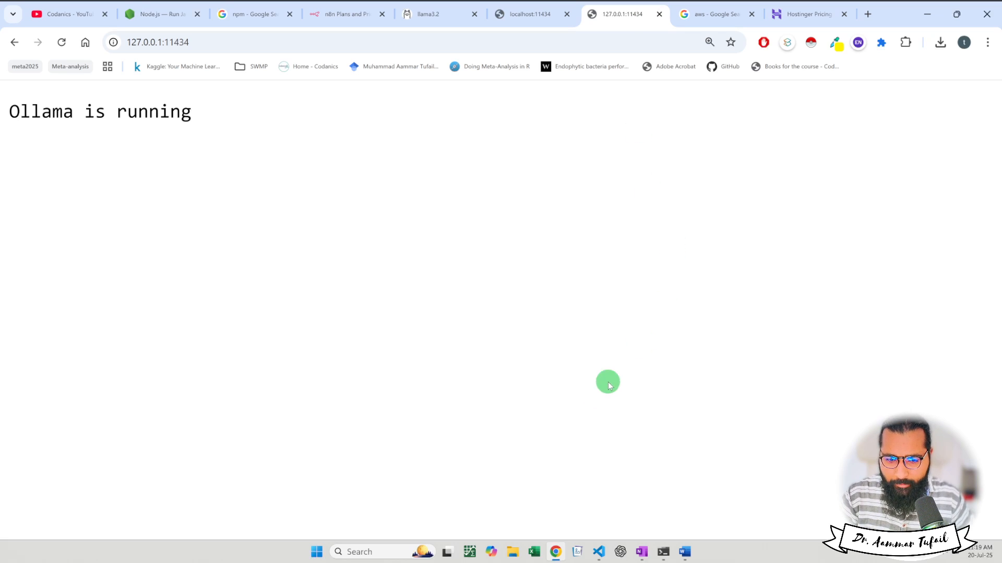
# - Switch to VS Code, enlarge the view, and highlight the n8n editor address and its port 5678 in the terminal
pyautogui.click(598, 552)
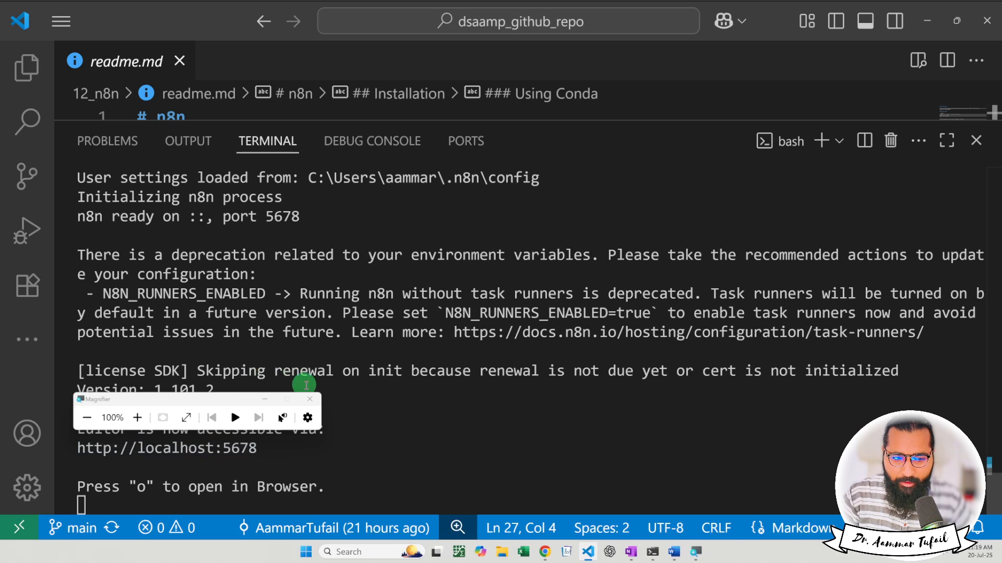
pyautogui.hotkey('ctrl', '=')
pyautogui.hotkey('ctrl', '=')
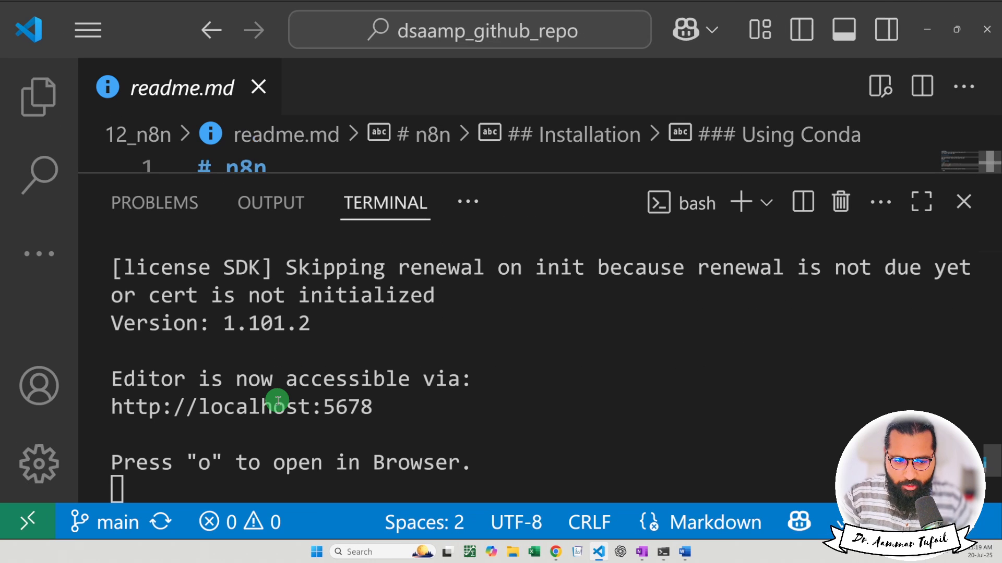
pyautogui.moveTo(389, 406); pyautogui.dragTo(99, 408)
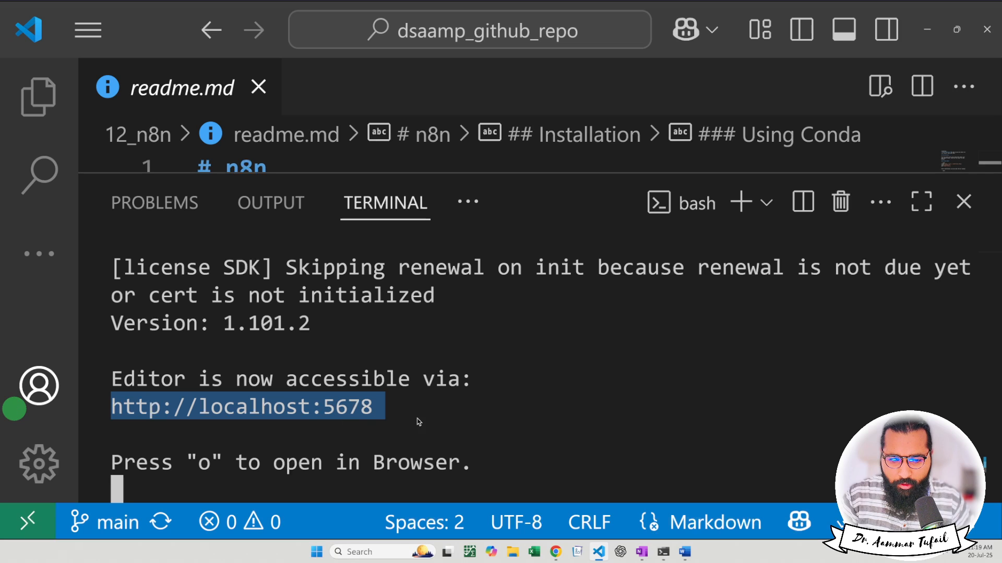
pyautogui.click(380, 409)
pyautogui.moveTo(380, 409); pyautogui.dragTo(323, 407)
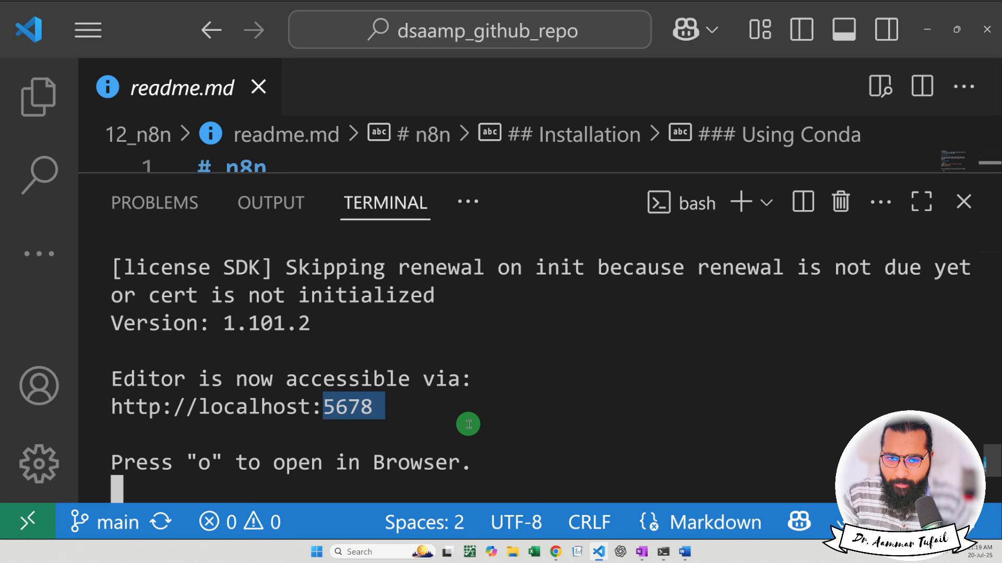
pyautogui.click(468, 424)
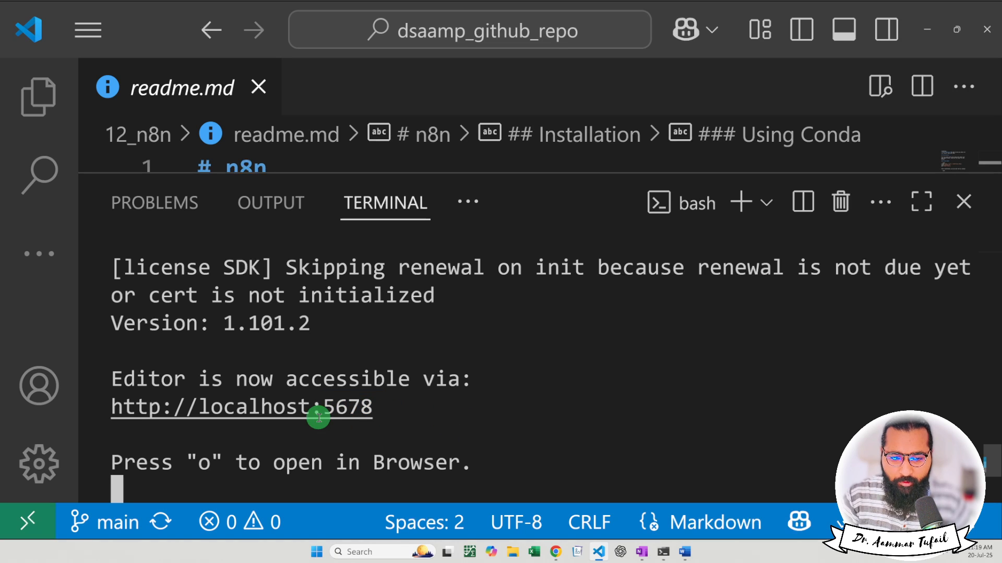
pyautogui.keyDown('ctrl'); pyautogui.click(209, 388); pyautogui.keyUp('ctrl')
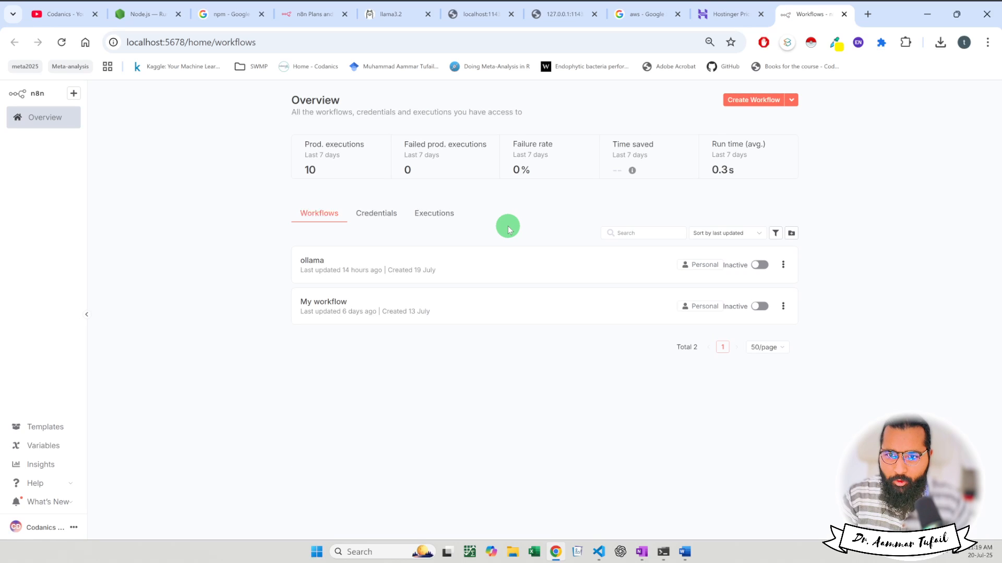
pyautogui.hotkey('ctrl', '+')
pyautogui.hotkey('ctrl', '+')
pyautogui.hotkey('ctrl', '+')
pyautogui.hotkey('ctrl', '+')
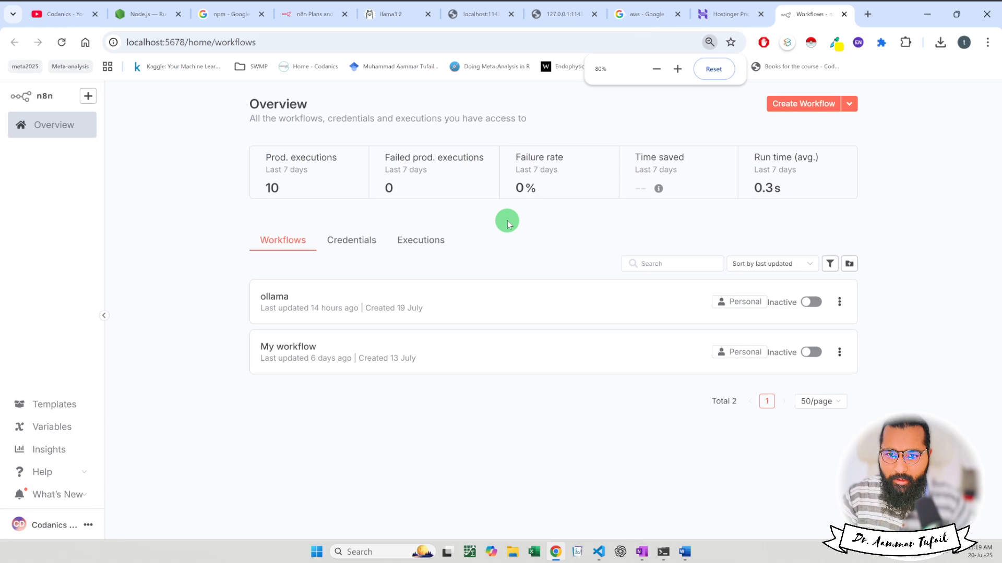
pyautogui.hotkey('ctrl', '-')
pyautogui.hotkey('ctrl', '-')
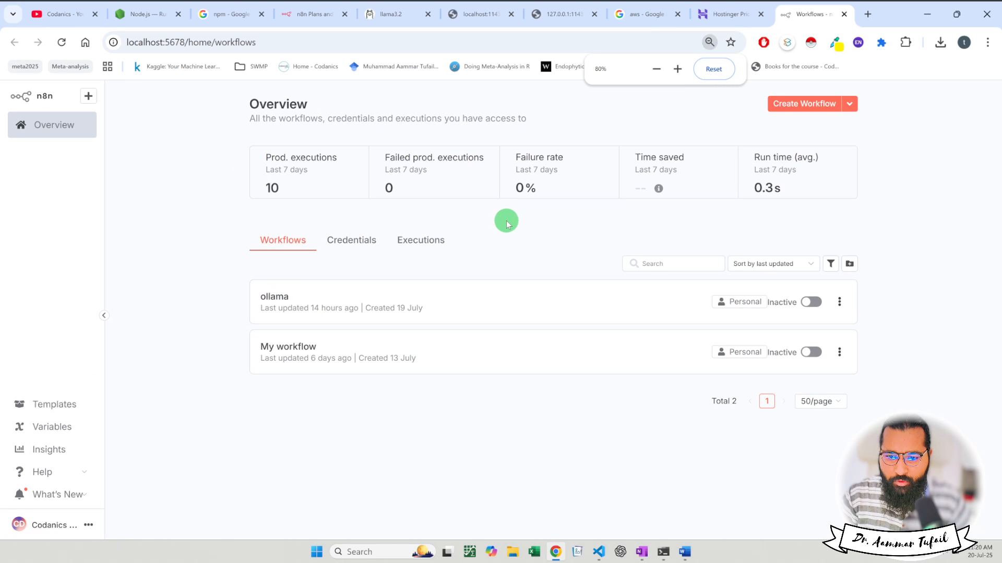
# - Create a new blank workflow from the n8n overview page
pyautogui.click(850, 104)
pyautogui.click(788, 103)
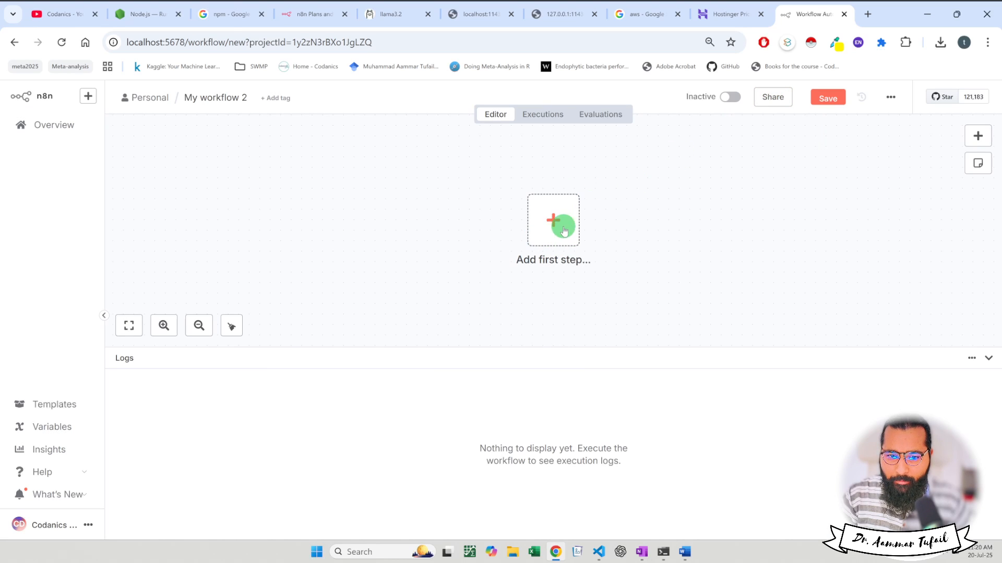
# - Look at the new workflow's executions and evaluations views and return to its editor
pyautogui.click(543, 114)
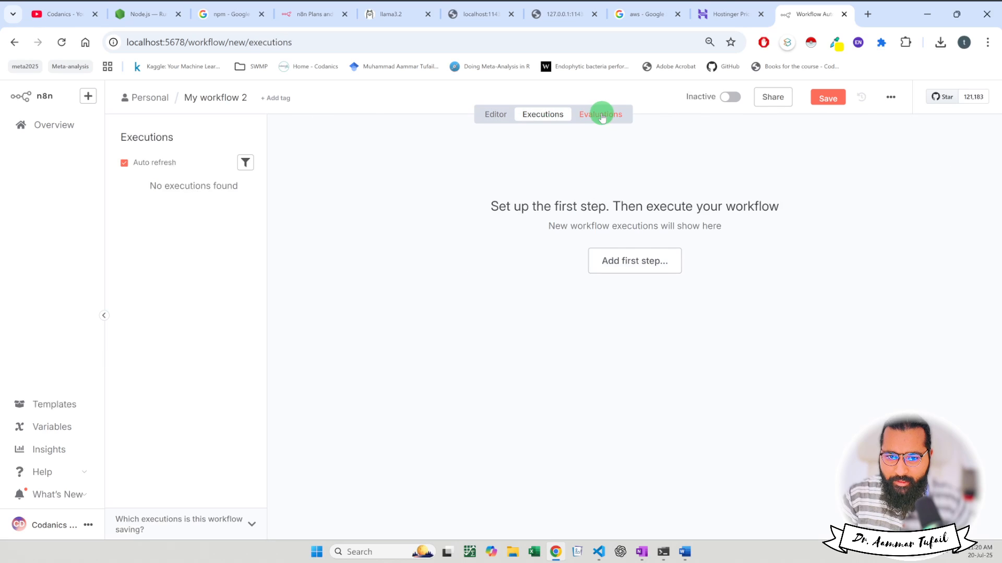
pyautogui.click(600, 114)
pyautogui.click(512, 118)
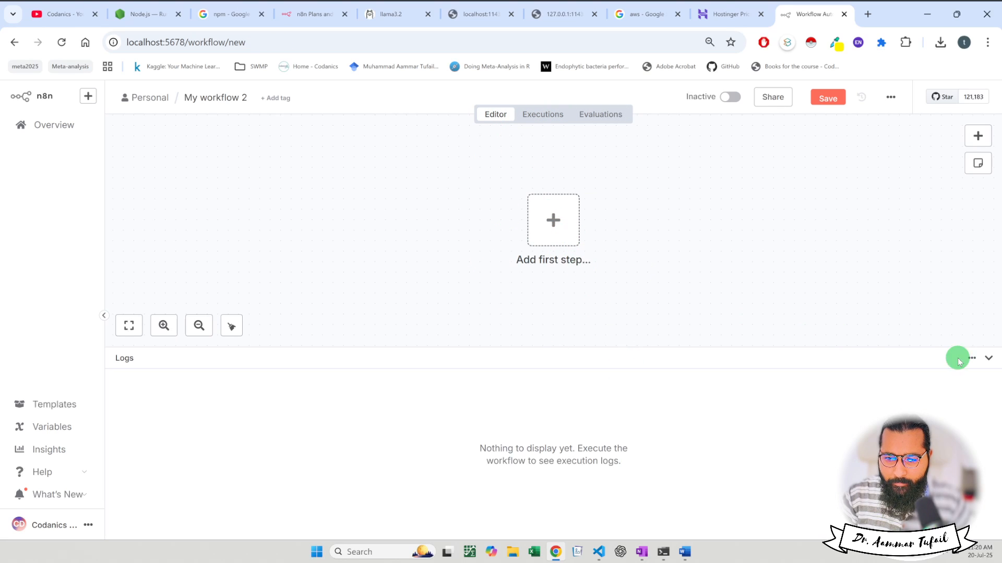
# - Collapse the logs area, add a "When chat message received" trigger as the workflow's first step, and return to the canvas
pyautogui.click(991, 358)
pyautogui.click(544, 302)
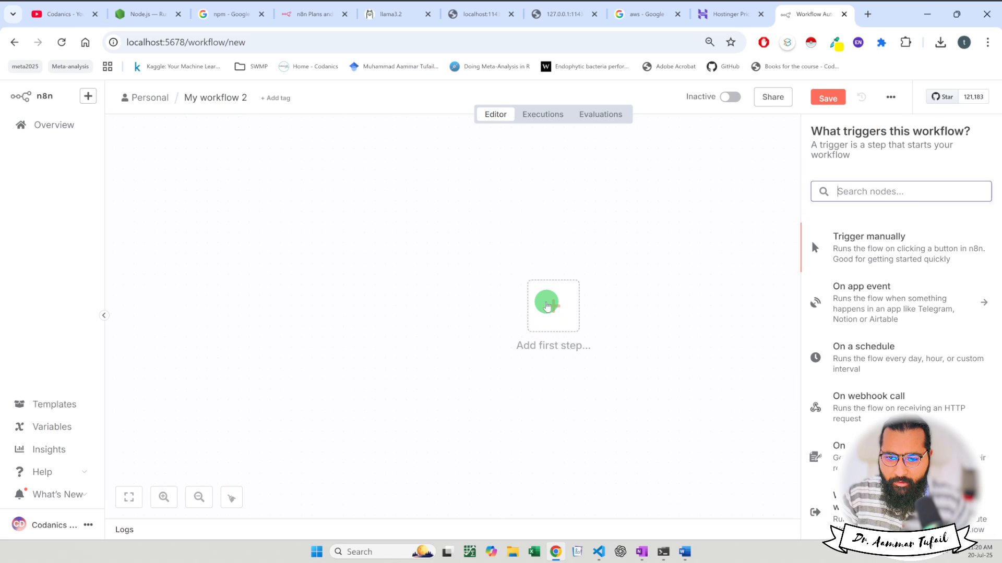
pyautogui.scroll(-3, 878, 308)
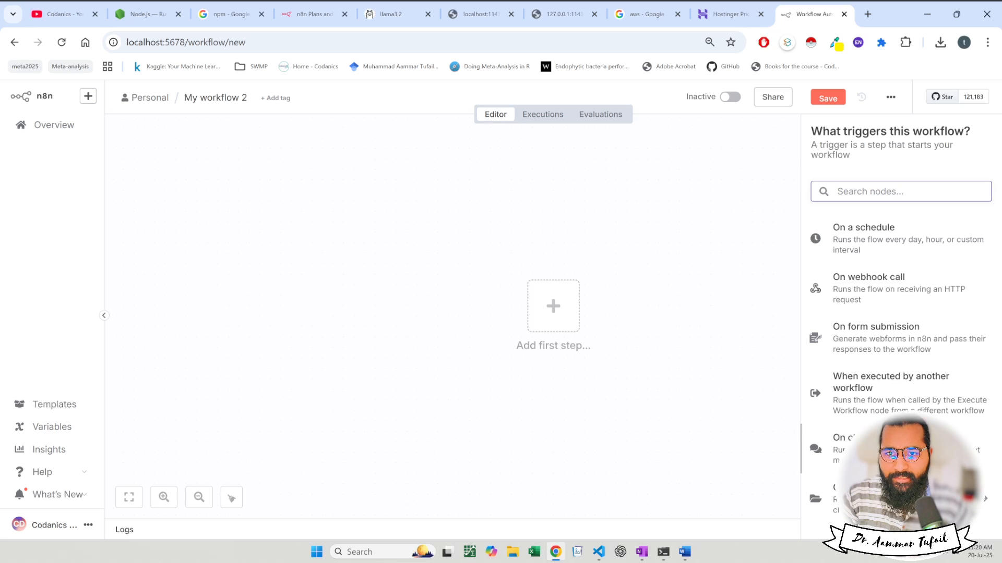
pyautogui.click(898, 449)
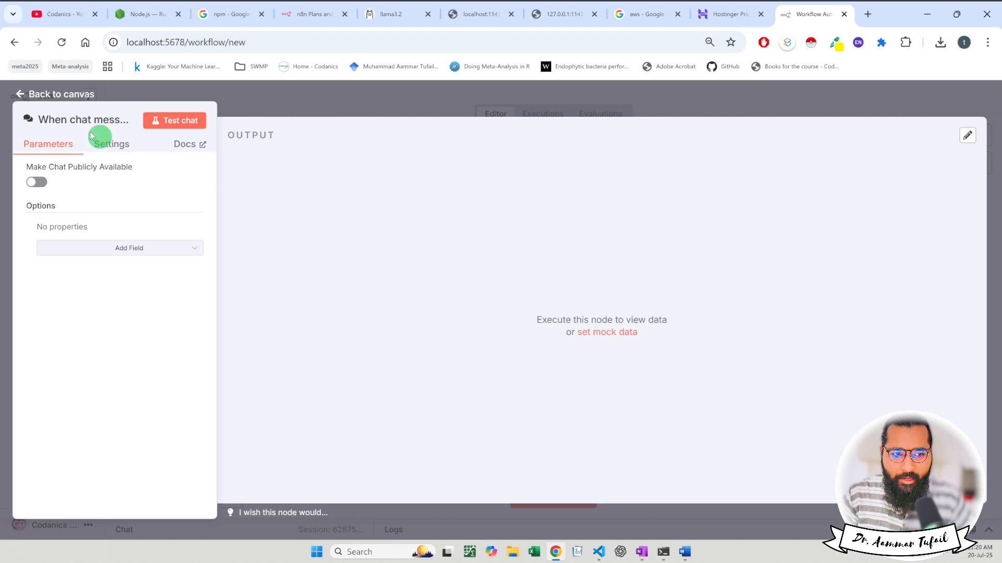
pyautogui.click(20, 93)
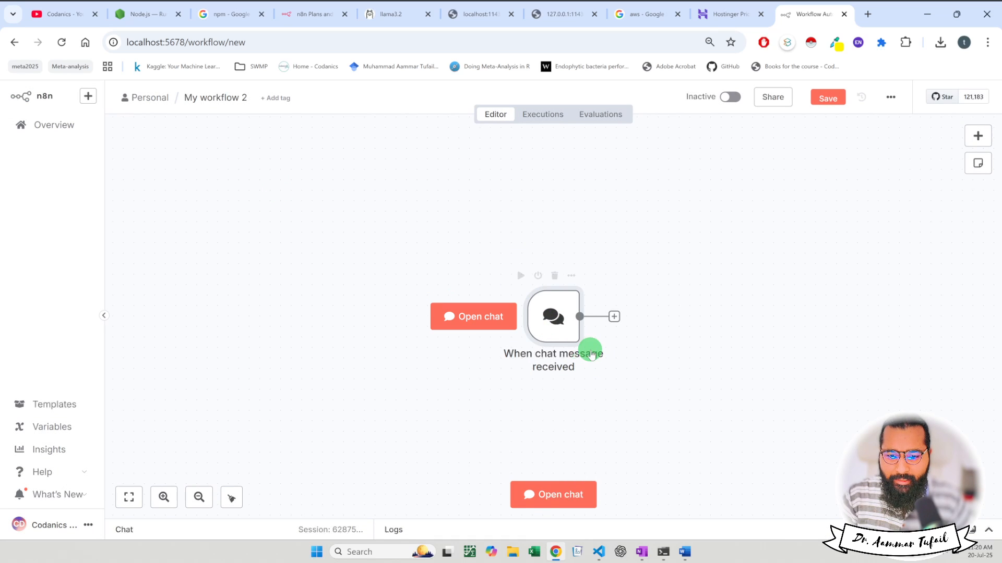
# - Add an AI Agent node connected to the chat trigger's output and return to the canvas
pyautogui.scroll(3, 653, 371)
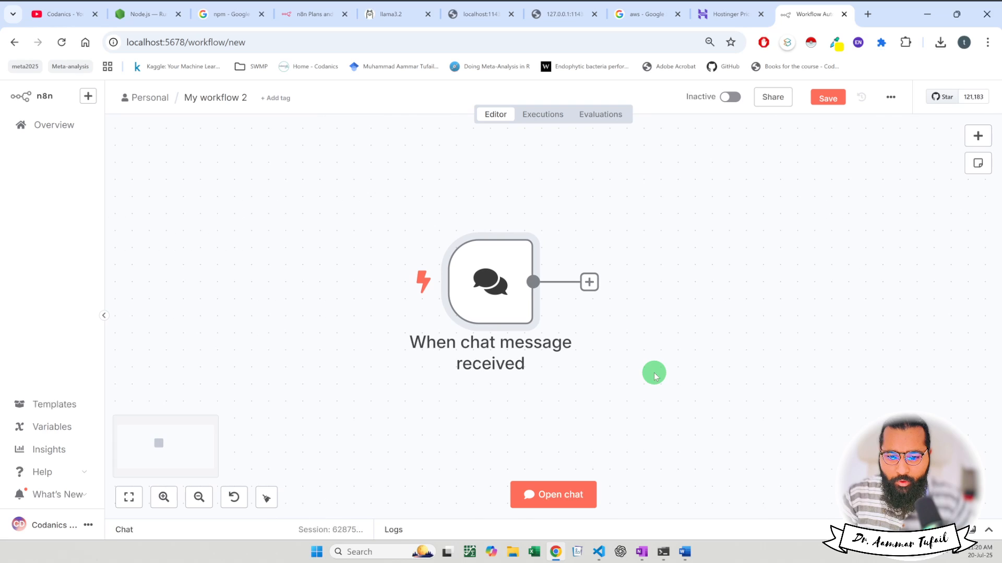
pyautogui.moveTo(500, 305)
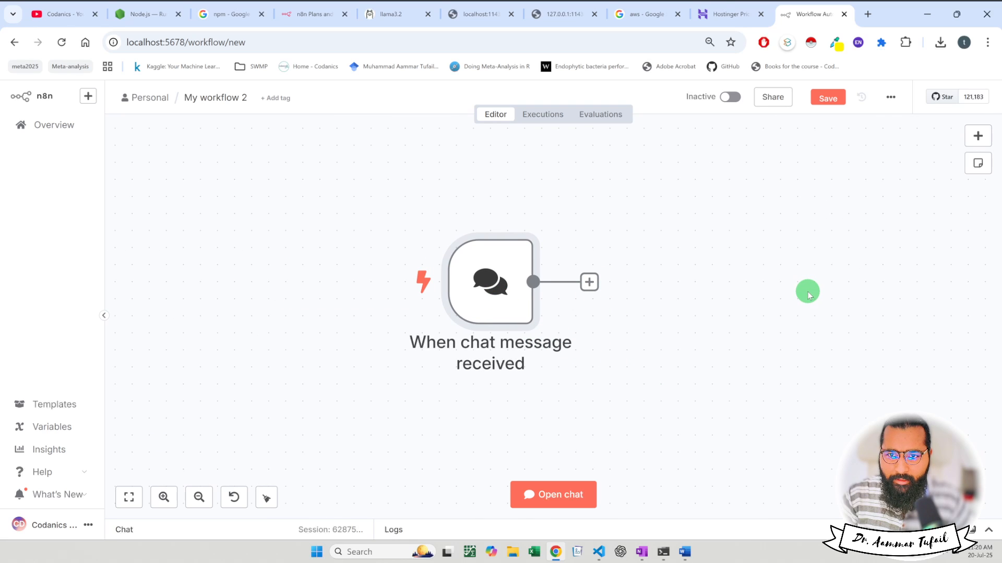
pyautogui.click(611, 282)
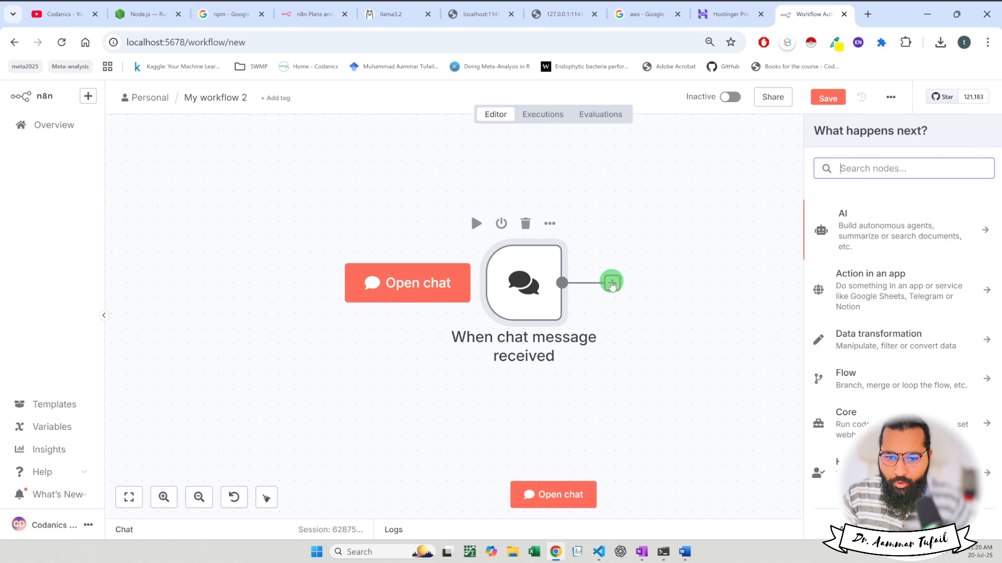
pyautogui.click(910, 173)
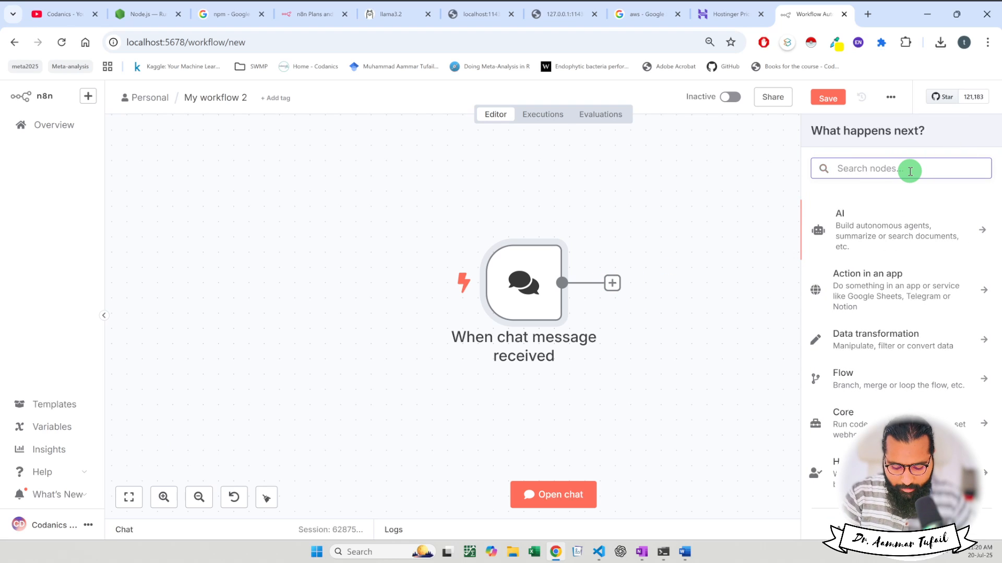
pyautogui.write('ai ag')
pyautogui.click(868, 214)
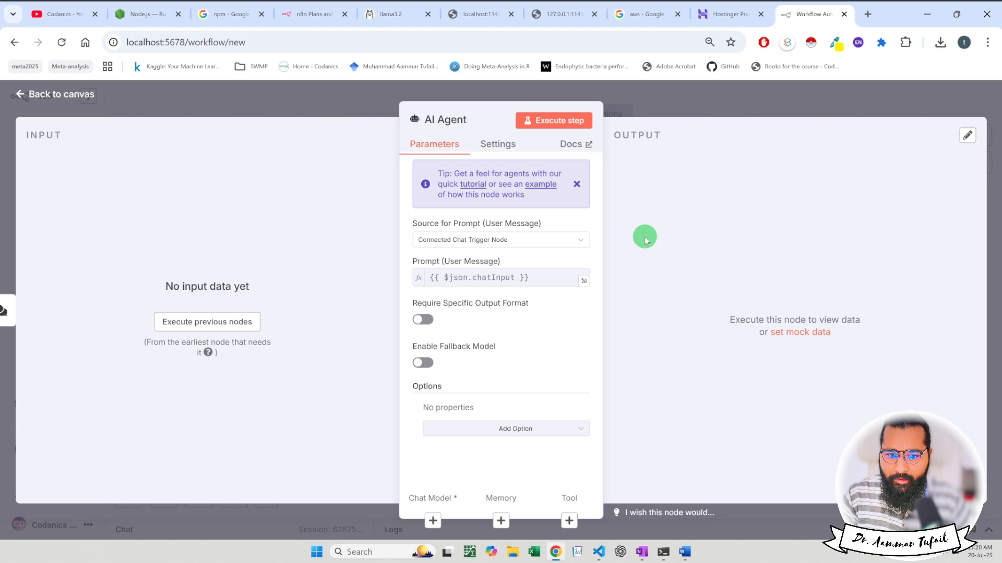
pyautogui.click(39, 98)
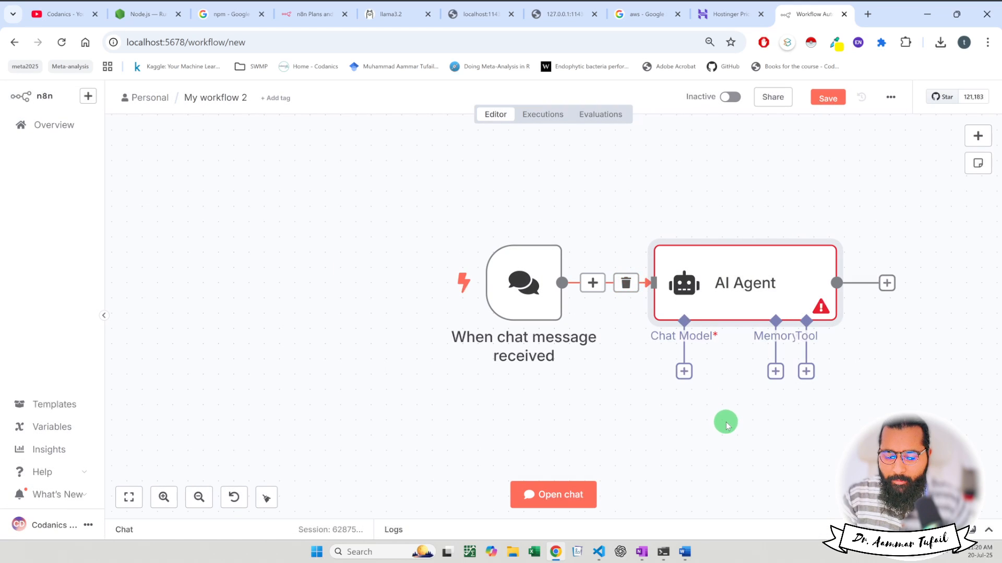
# - Open the language model choices for the AI Agent's Chat Model connection, search for "olla", and start clearing the search text
pyautogui.scroll(-3, 722, 405)
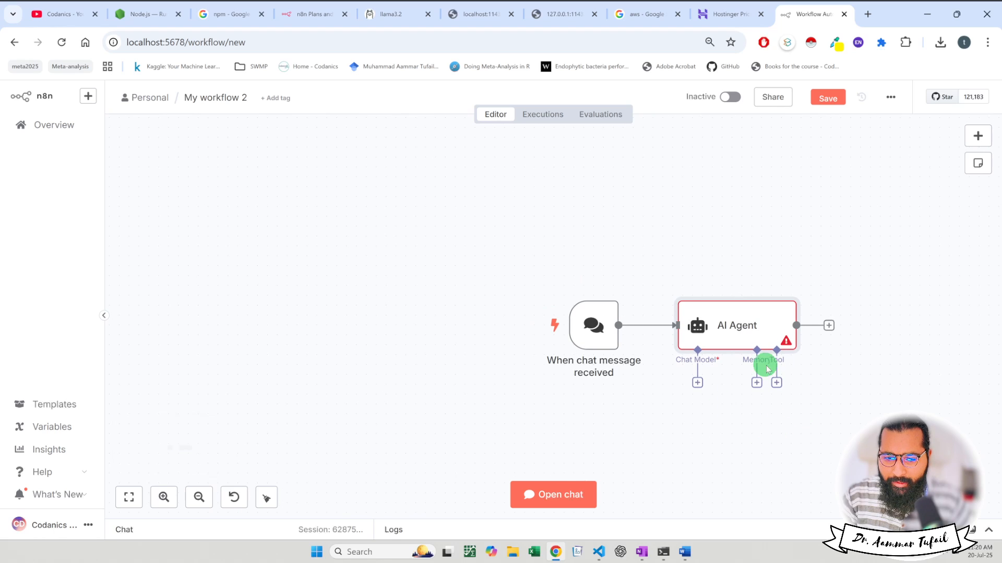
pyautogui.moveTo(631, 324)
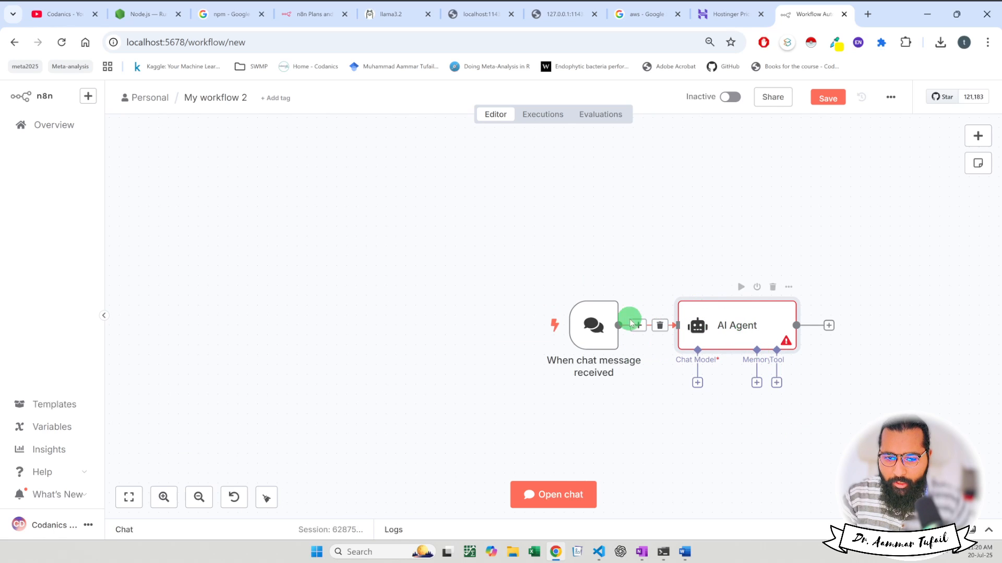
pyautogui.moveTo(593, 331)
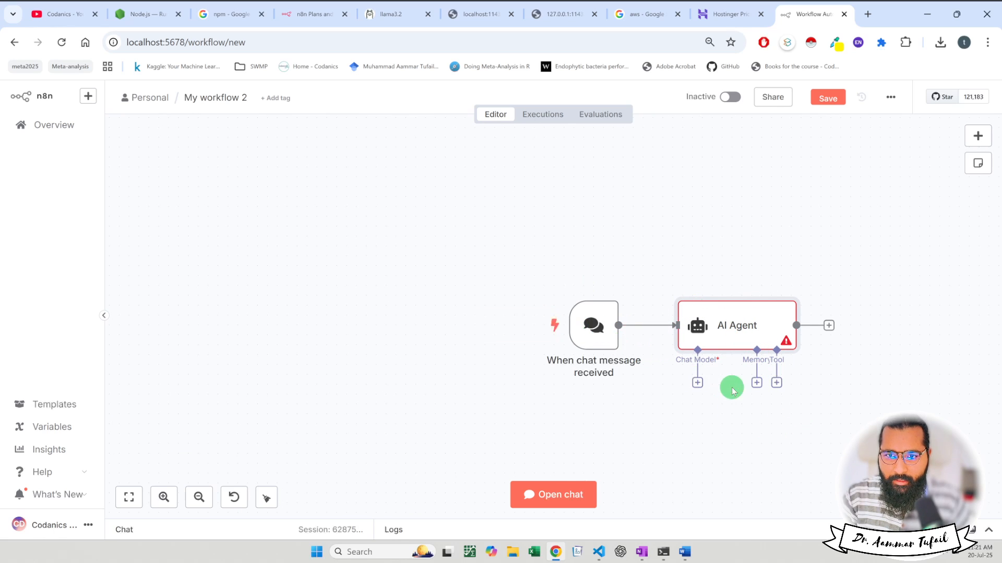
pyautogui.scroll(2, 730, 387)
pyautogui.scroll(2, 753, 389)
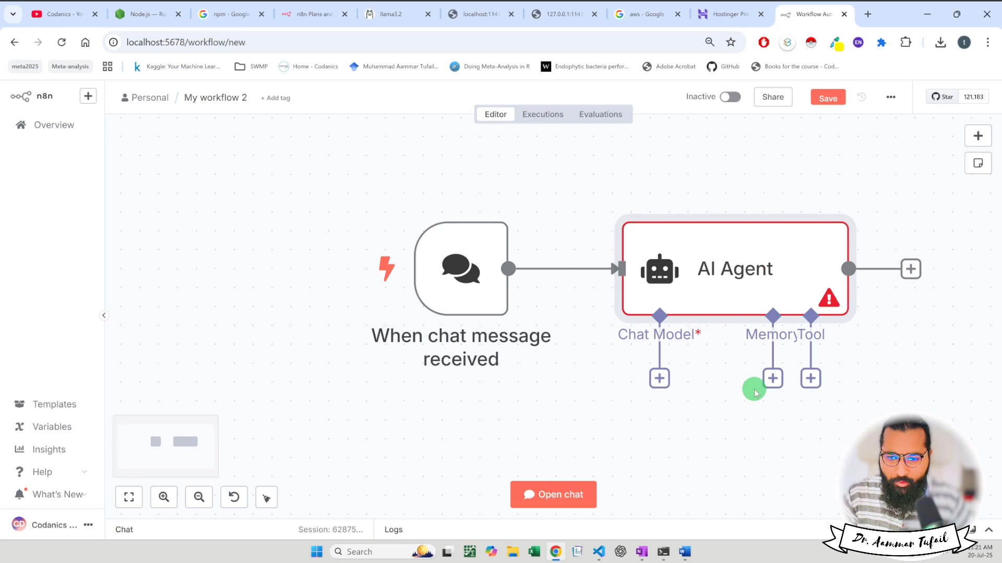
pyautogui.hscroll(4, 755, 391)
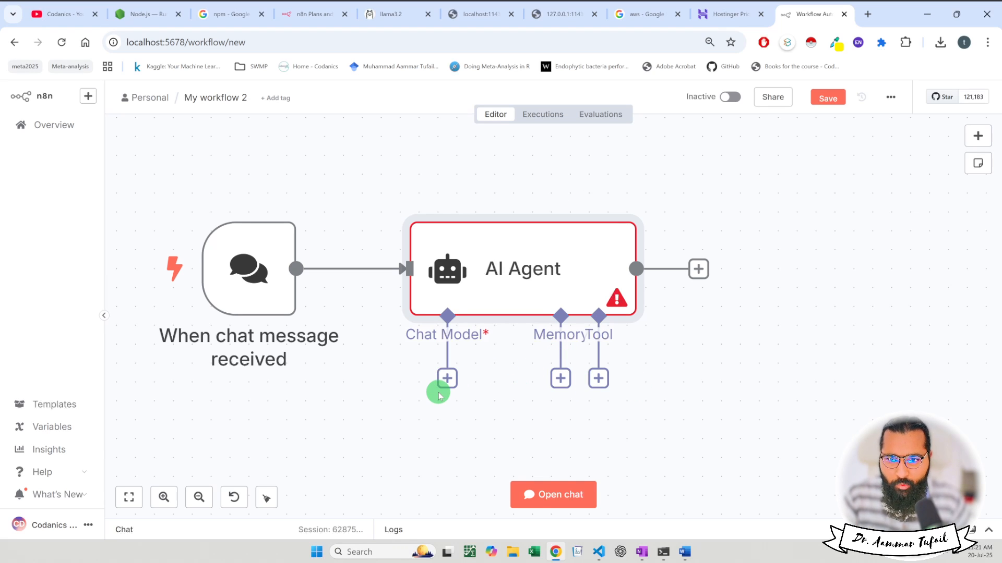
pyautogui.click(447, 380)
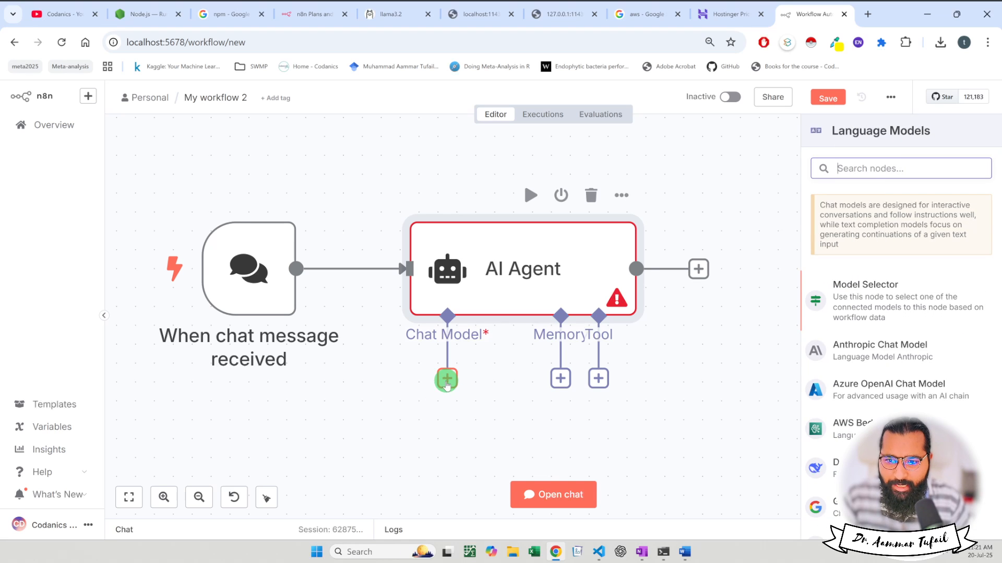
pyautogui.click(883, 169)
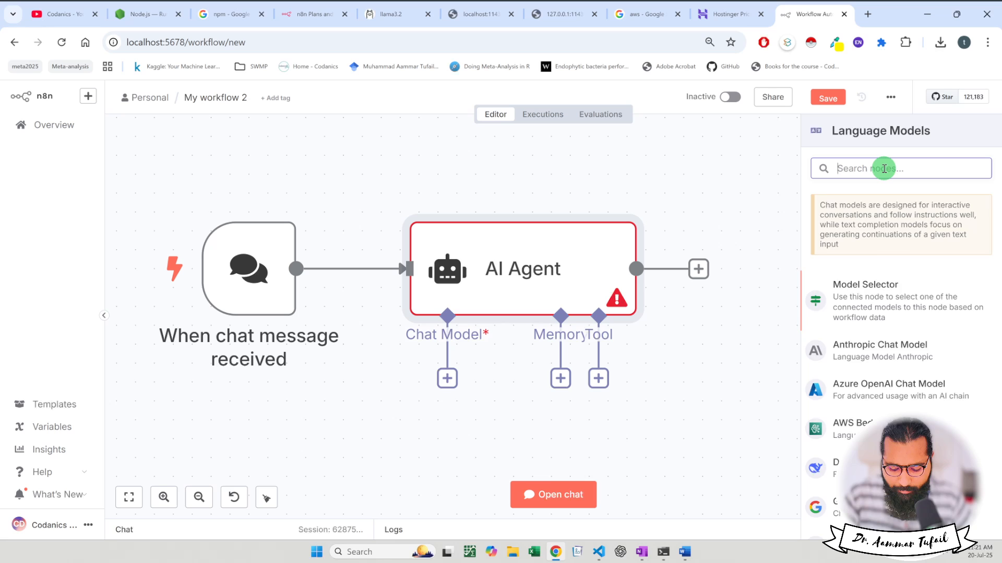
pyautogui.write('olla')
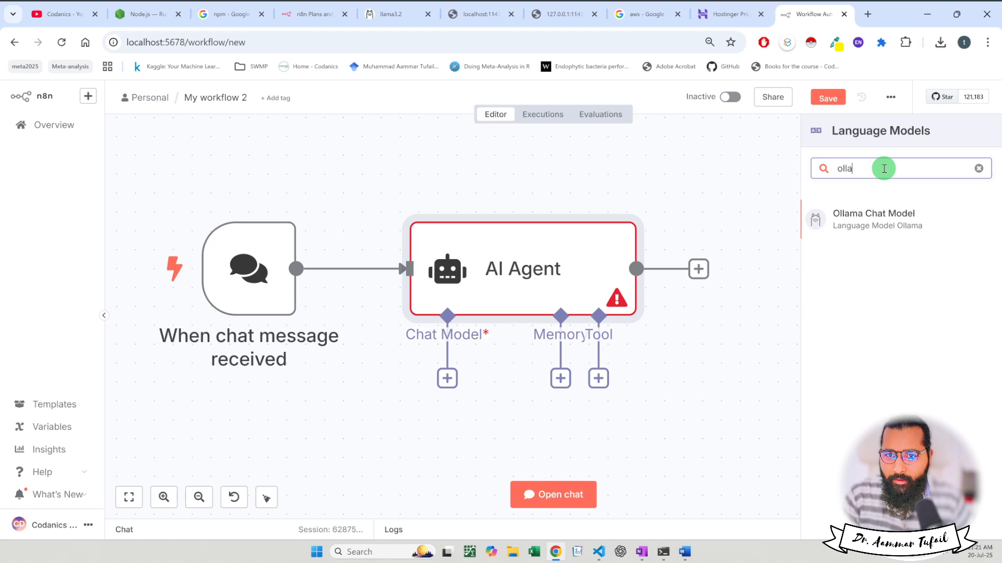
pyautogui.press('BackSpace')
pyautogui.press('BackSpace')
pyautogui.press('BackSpace')
pyautogui.press('BackSpace')
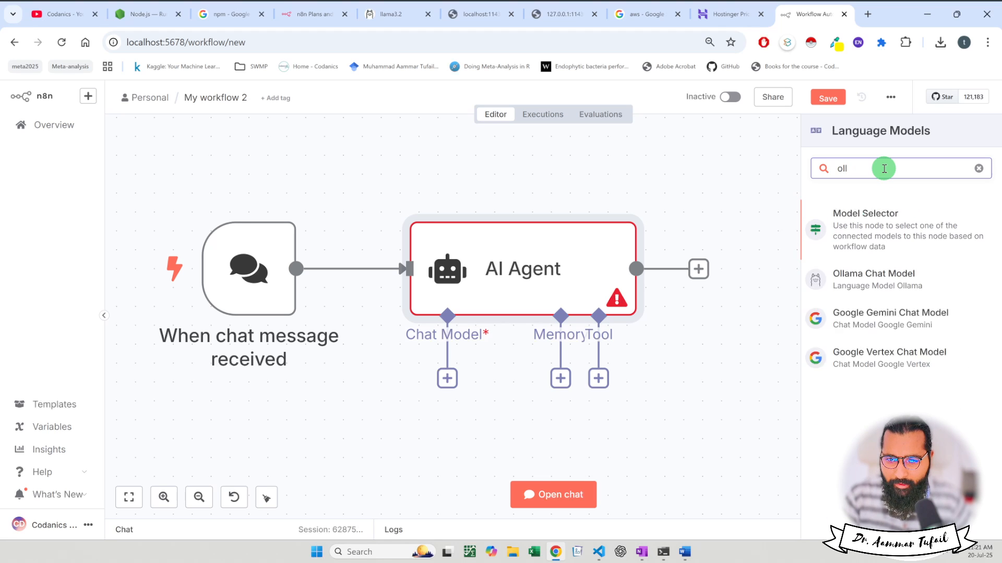
# - Search the language models for "olla" and add the Ollama Chat Model to the AI Agent
pyautogui.write('open')
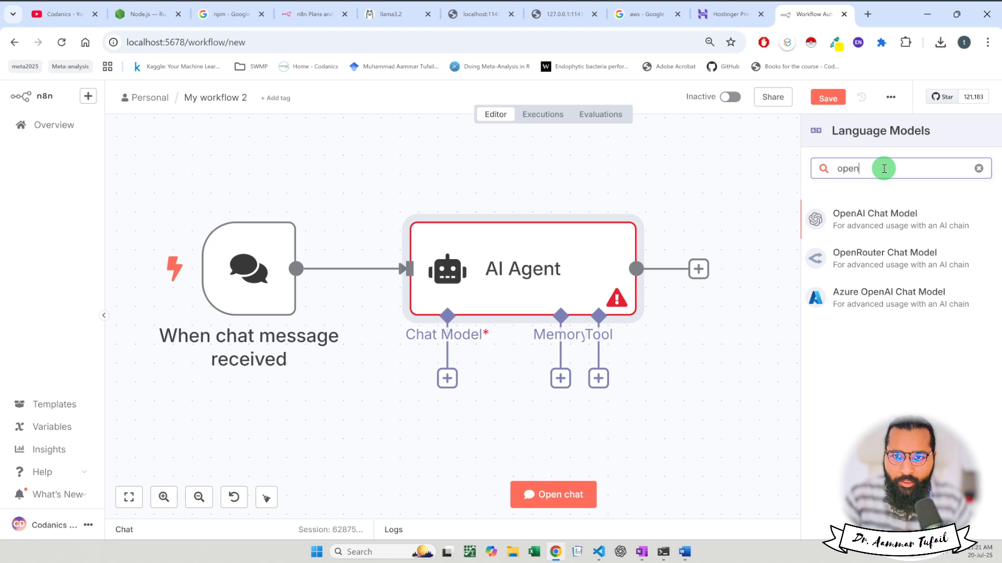
pyautogui.press('BackSpace')
pyautogui.press('BackSpace')
pyautogui.press('BackSpace')
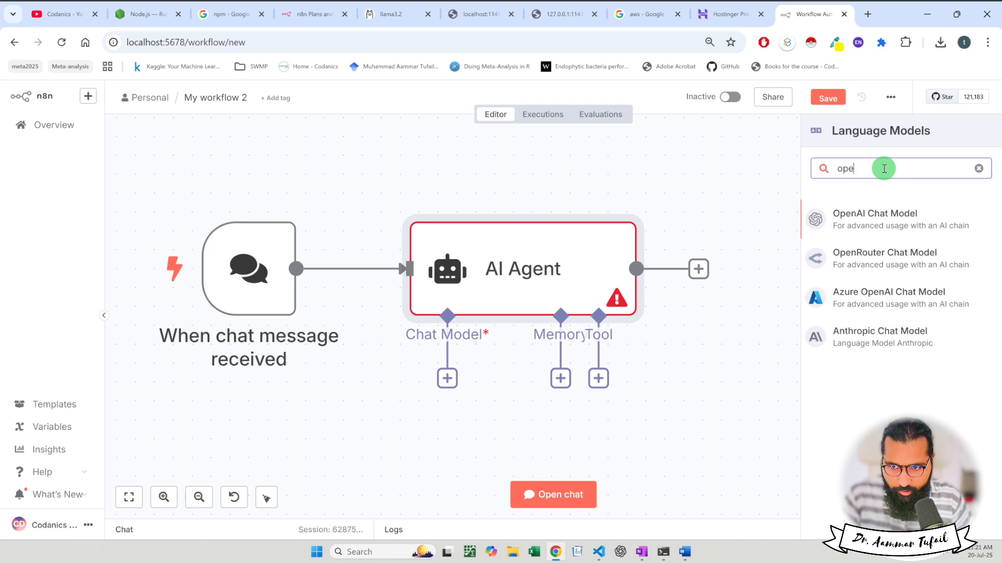
pyautogui.write('lla')
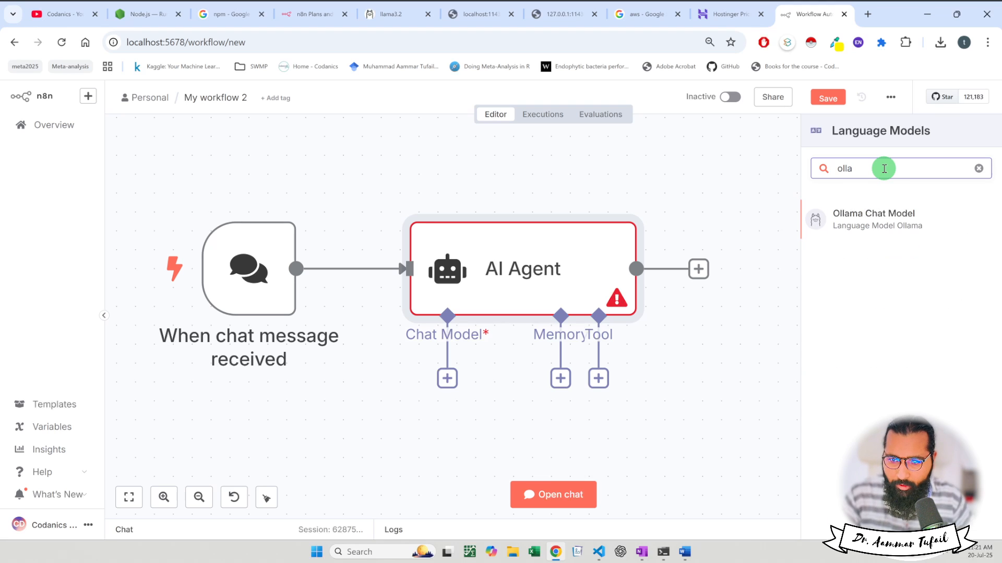
pyautogui.click(856, 219)
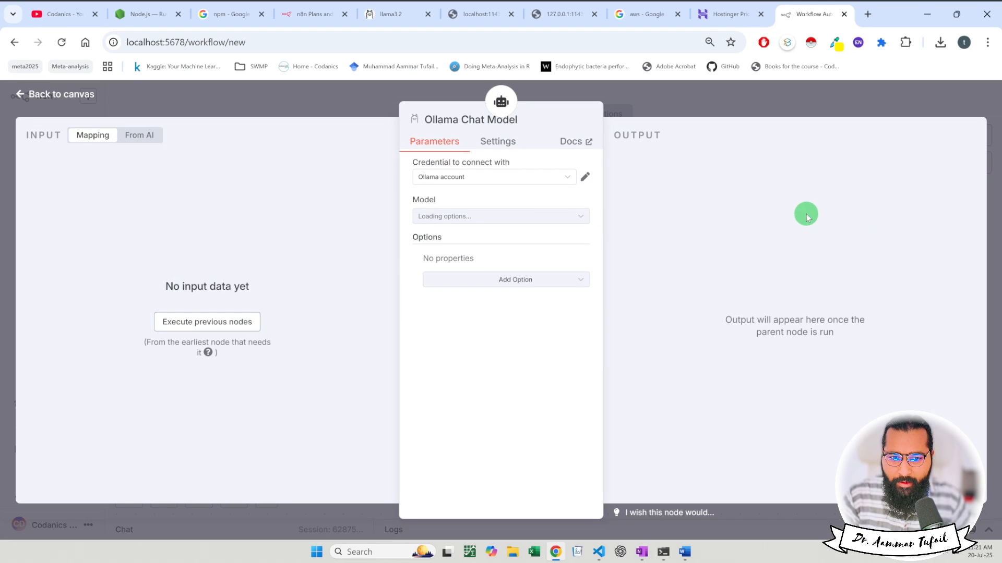
# - Select Ollama account as the chat model's credential and look through the available models
pyautogui.click(499, 177)
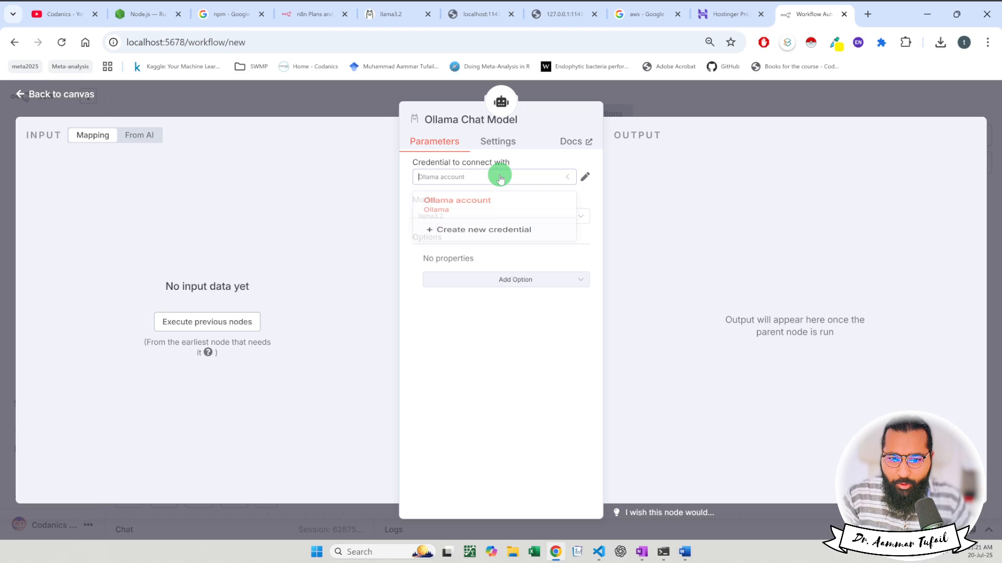
pyautogui.click(457, 200)
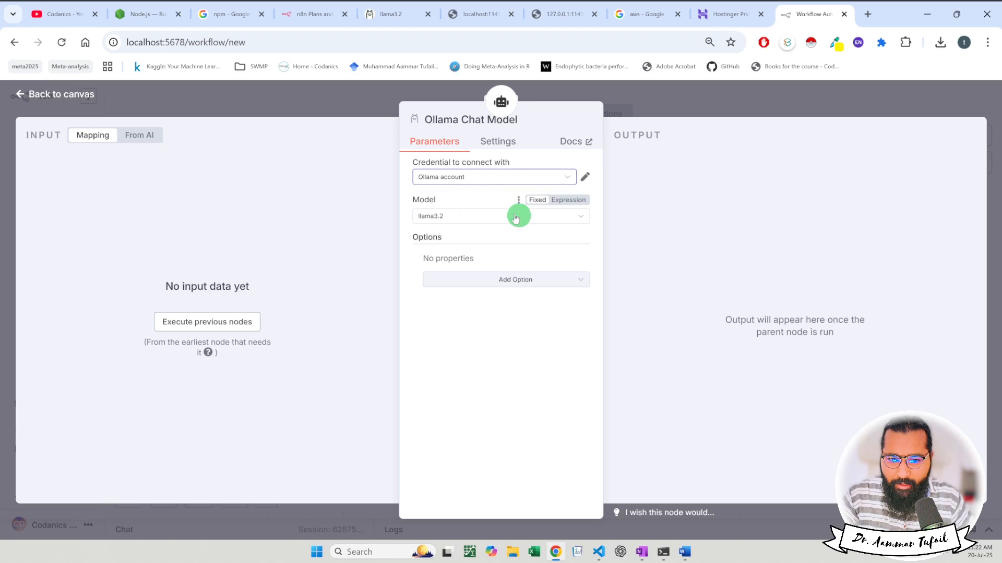
pyautogui.click(517, 217)
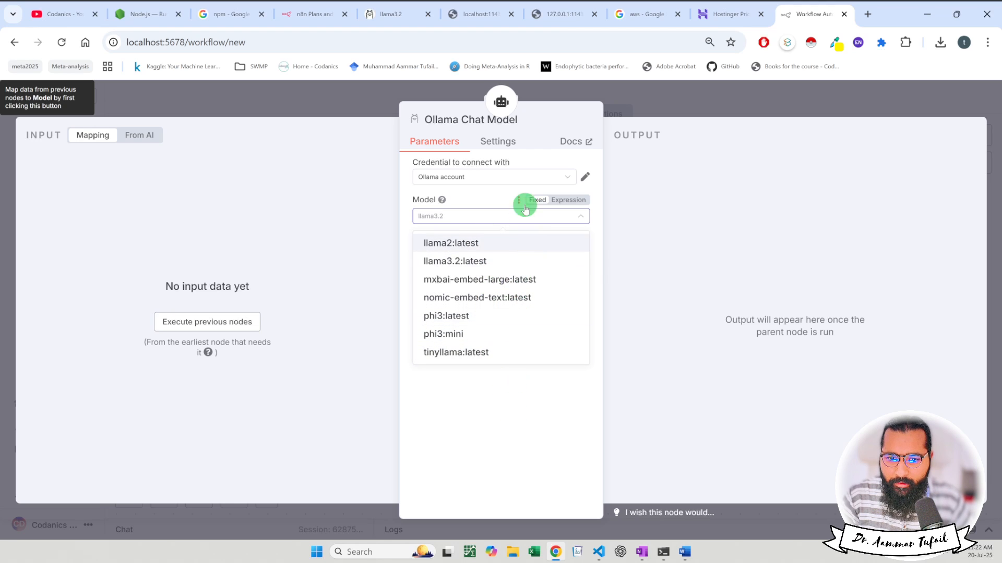
pyautogui.click(510, 426)
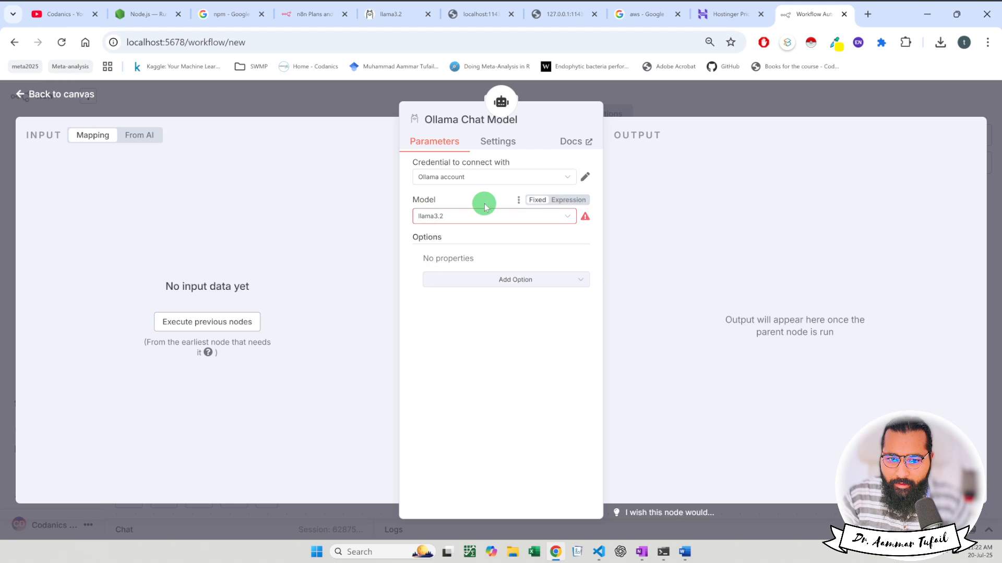
pyautogui.click(498, 142)
pyautogui.click(425, 142)
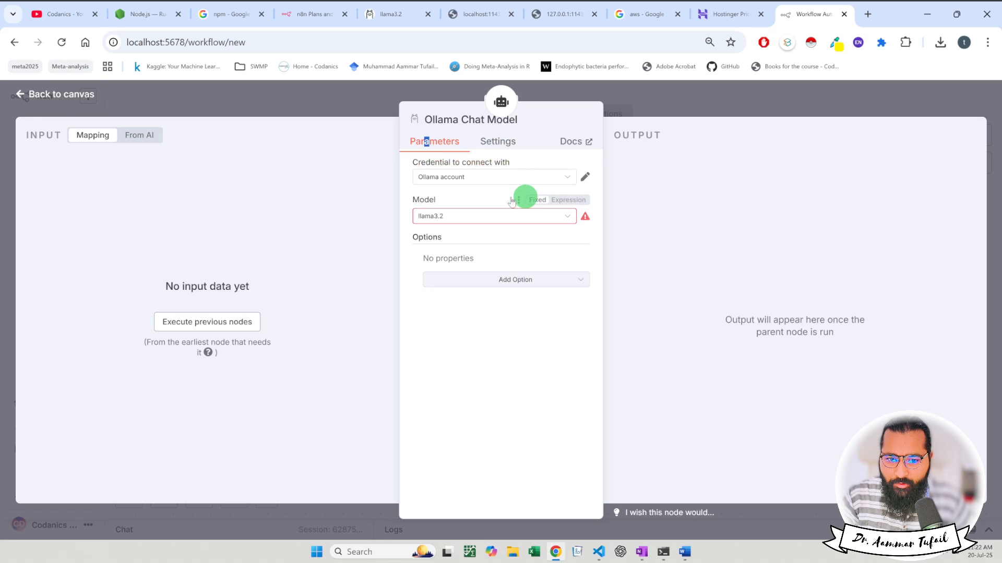
# - Open the Ollama account credential and examine its Base URL at a magnified view
pyautogui.click(586, 177)
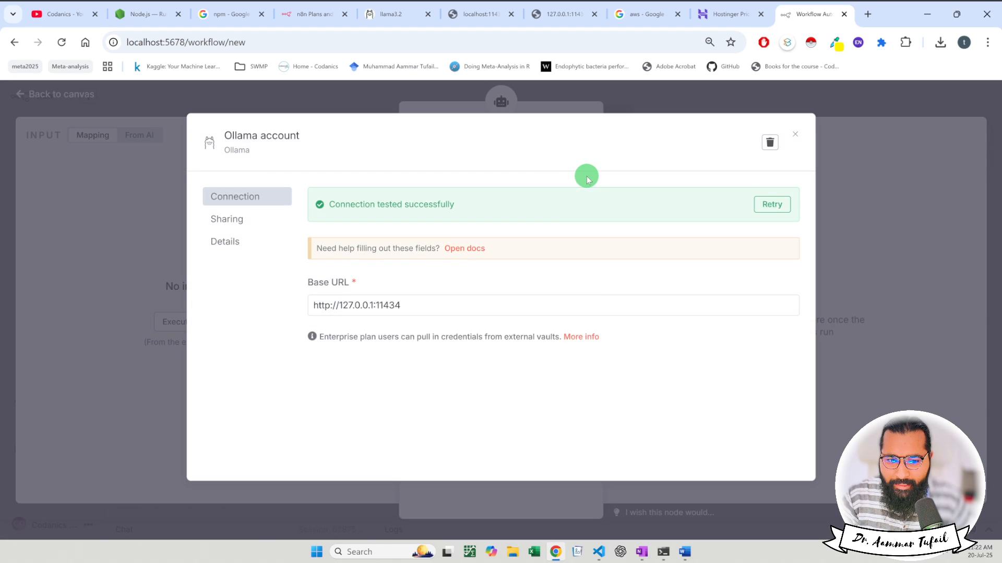
pyautogui.click(794, 134)
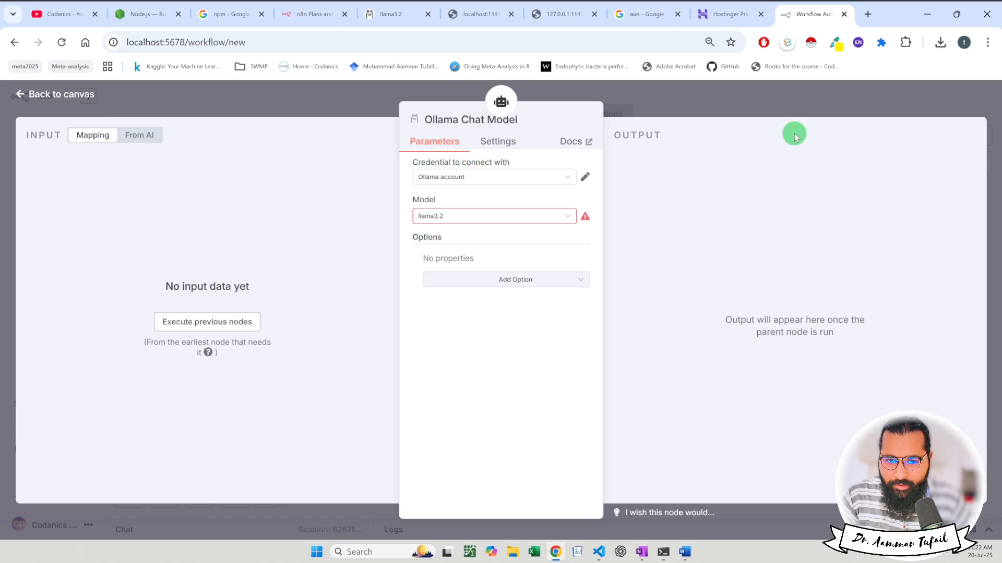
pyautogui.click(586, 178)
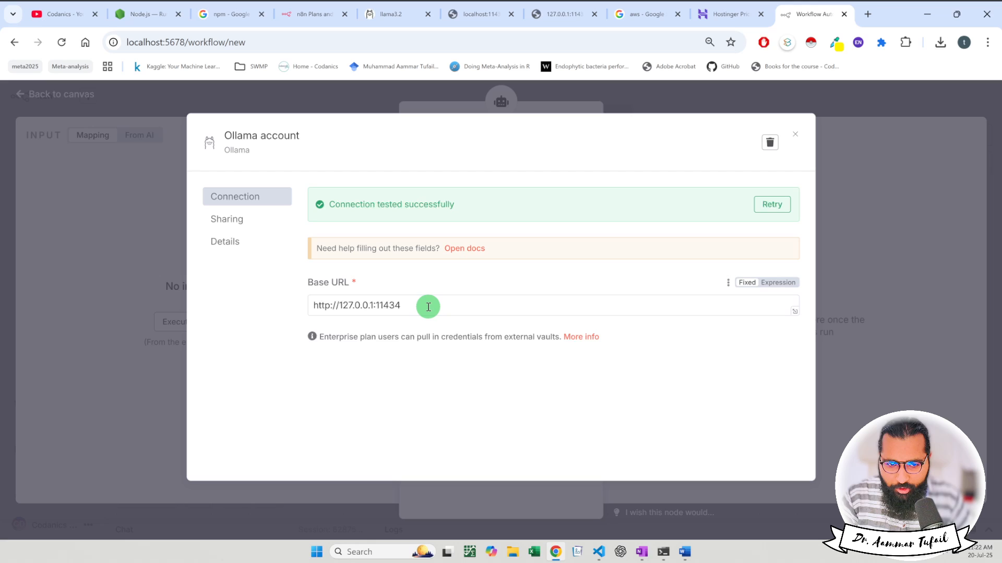
pyautogui.press('super+plus')
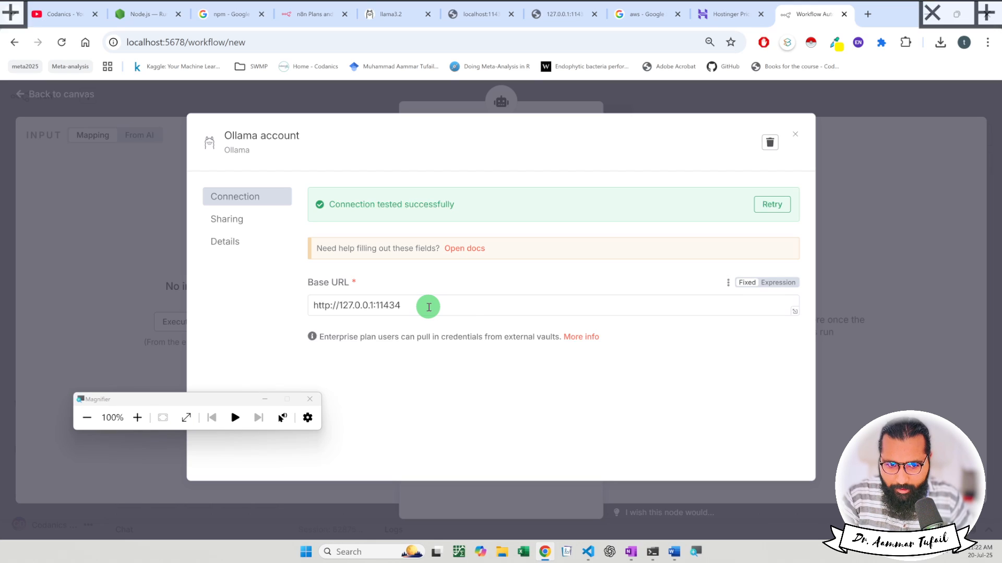
pyautogui.press('super+plus')
pyautogui.moveTo(429, 307); pyautogui.dragTo(228, 313)
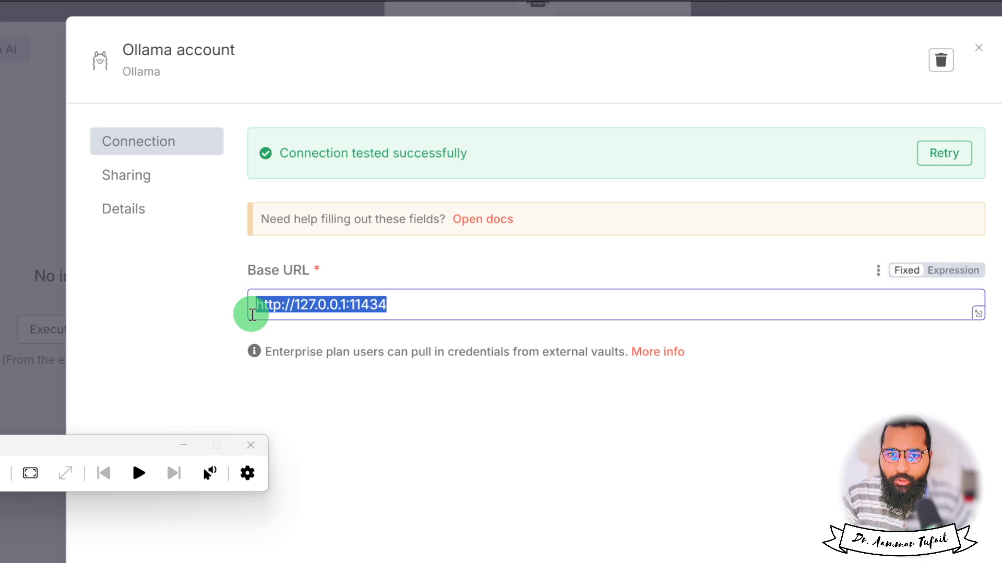
pyautogui.click(438, 305)
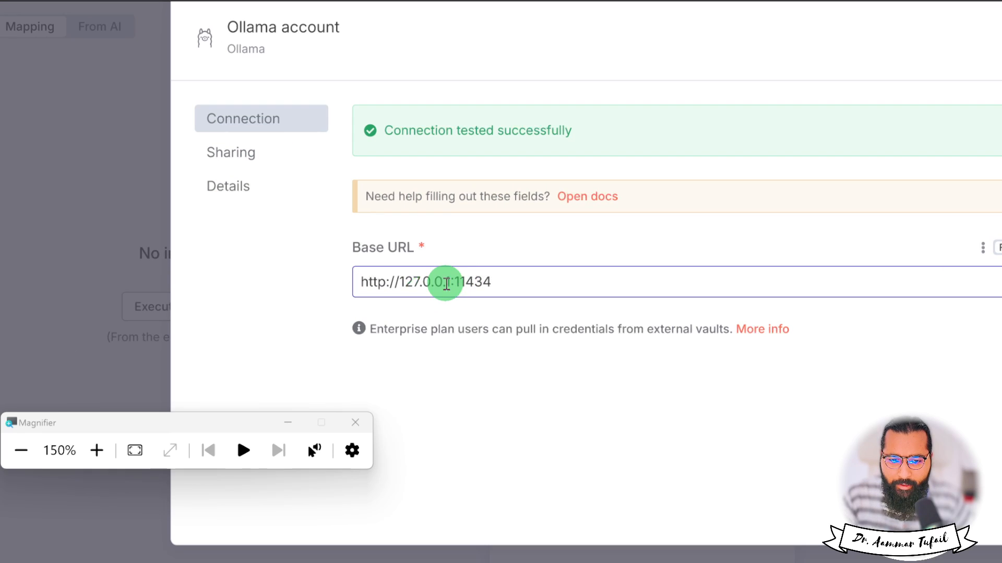
pyautogui.moveTo(451, 281); pyautogui.dragTo(400, 281)
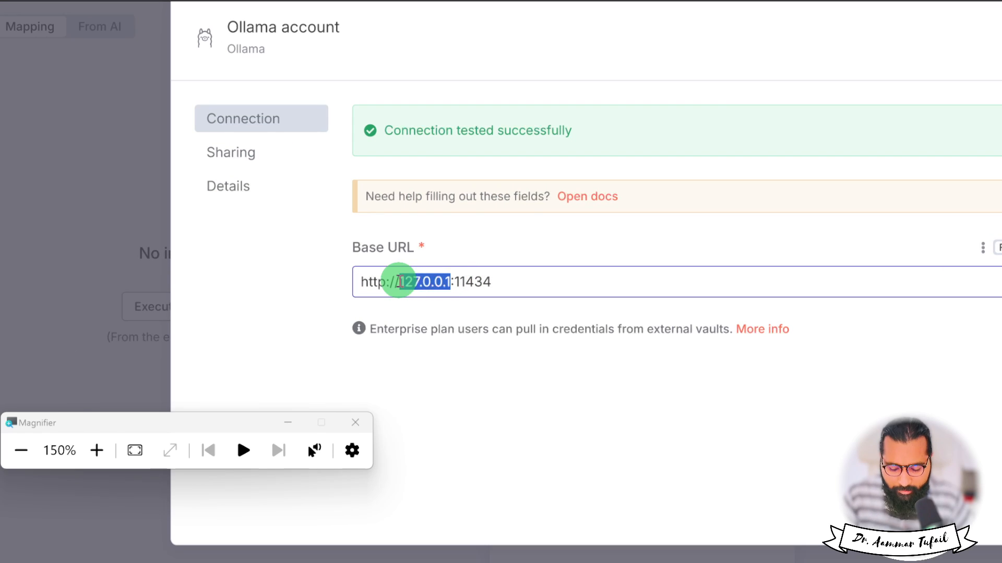
pyautogui.write('localhost')
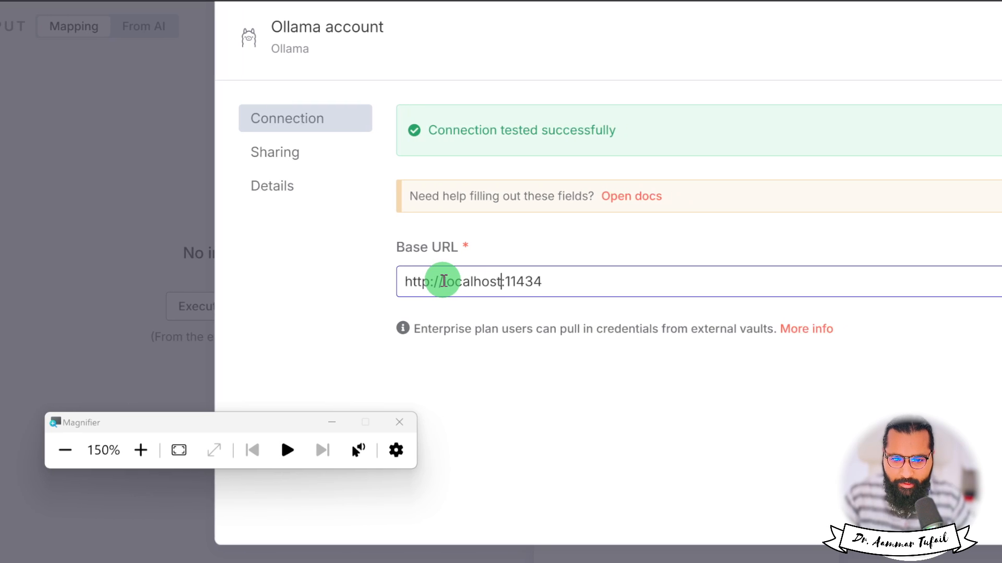
pyautogui.press('super+minus')
pyautogui.press('super+minus')
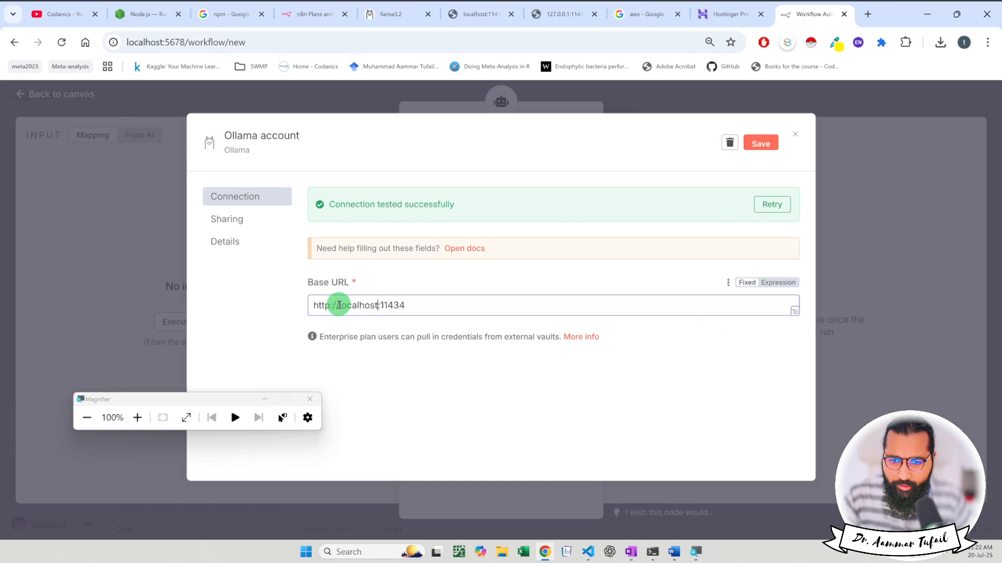
pyautogui.click(759, 144)
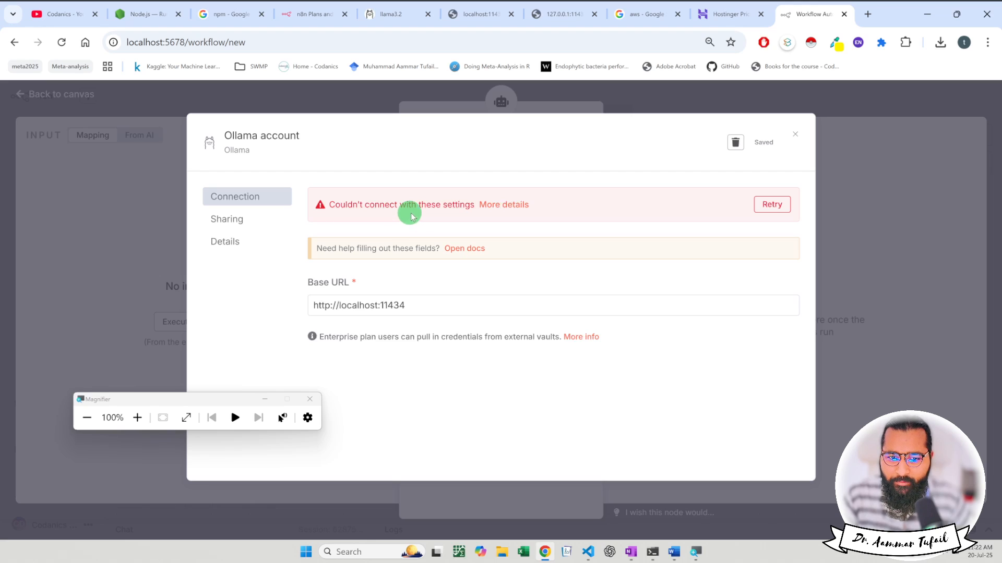
pyautogui.moveTo(377, 306); pyautogui.dragTo(339, 305)
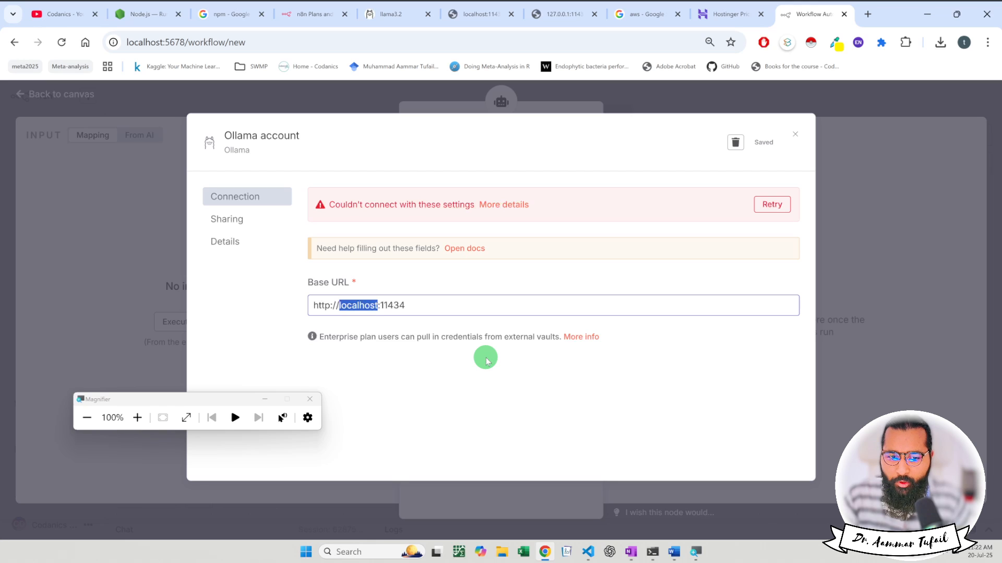
pyautogui.write('127')
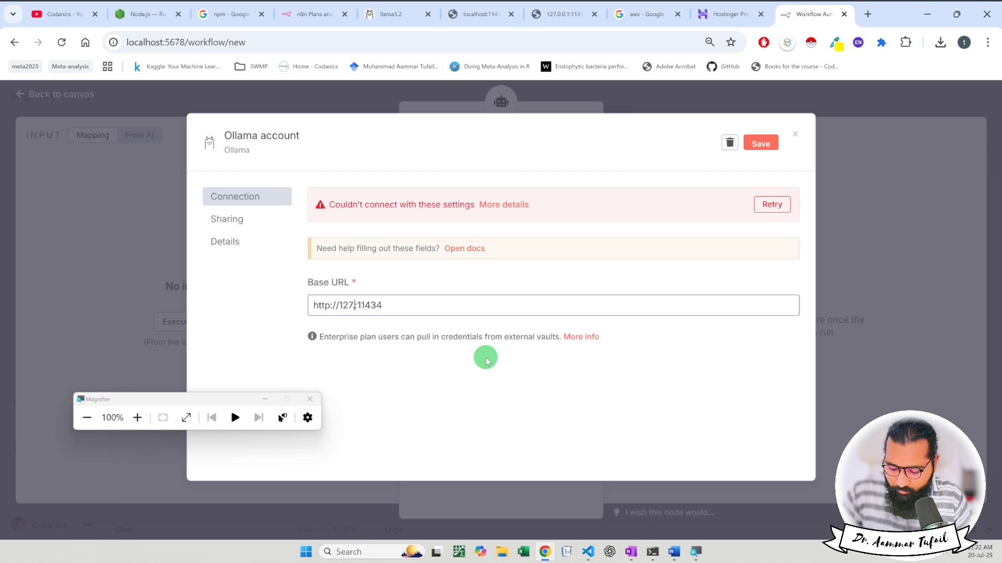
pyautogui.write('.0.0')
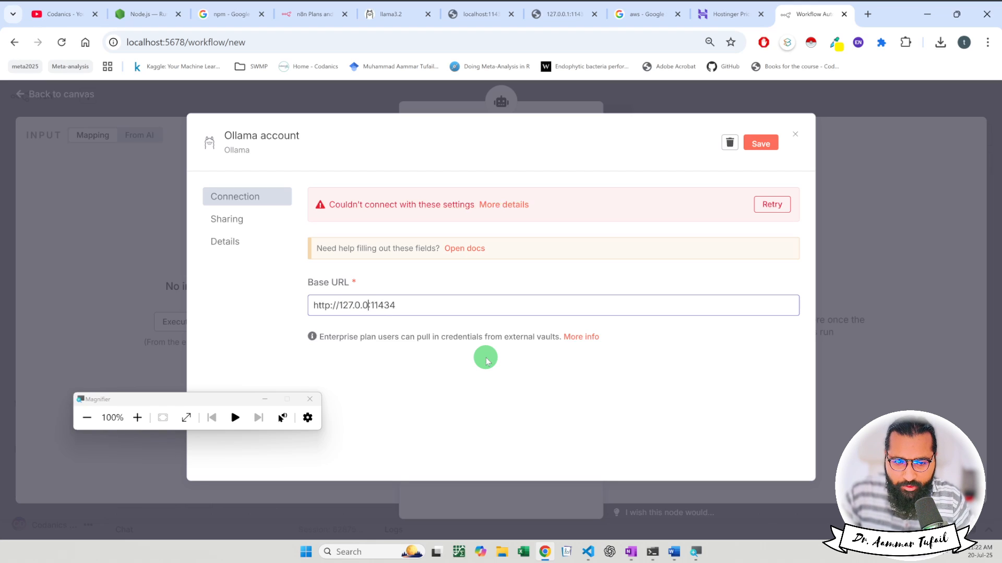
pyautogui.write('.1')
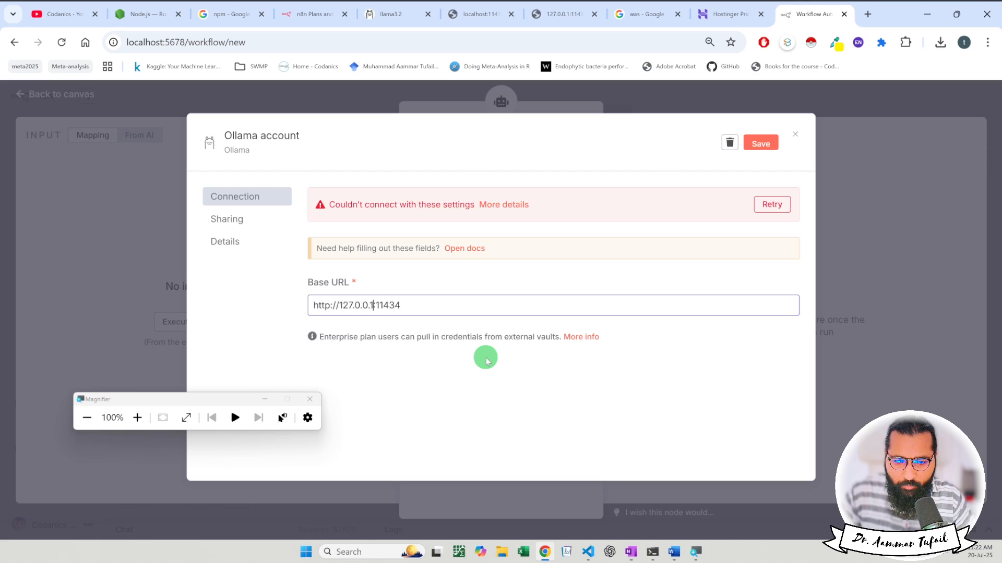
pyautogui.click(753, 154)
pyautogui.click(773, 208)
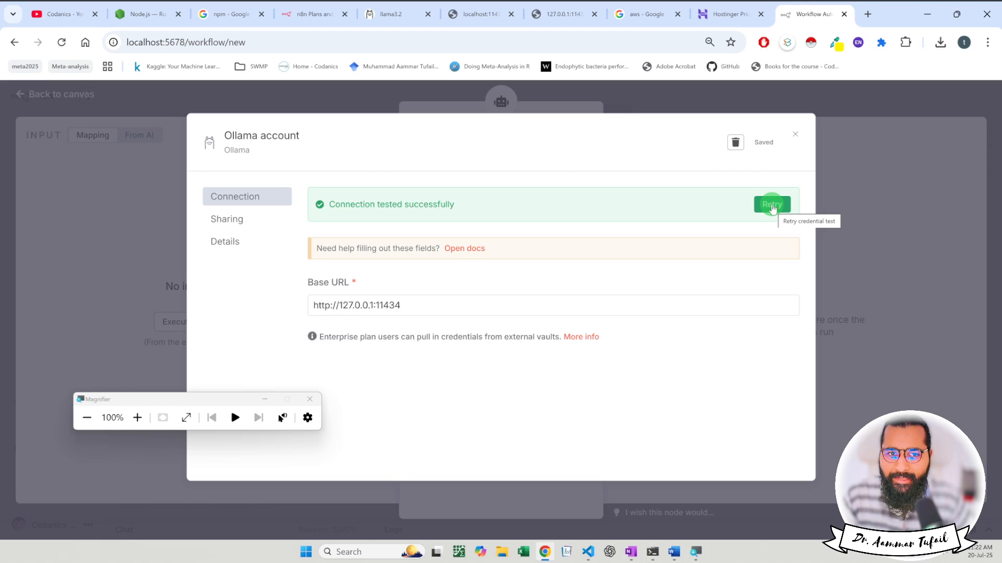
pyautogui.click(793, 152)
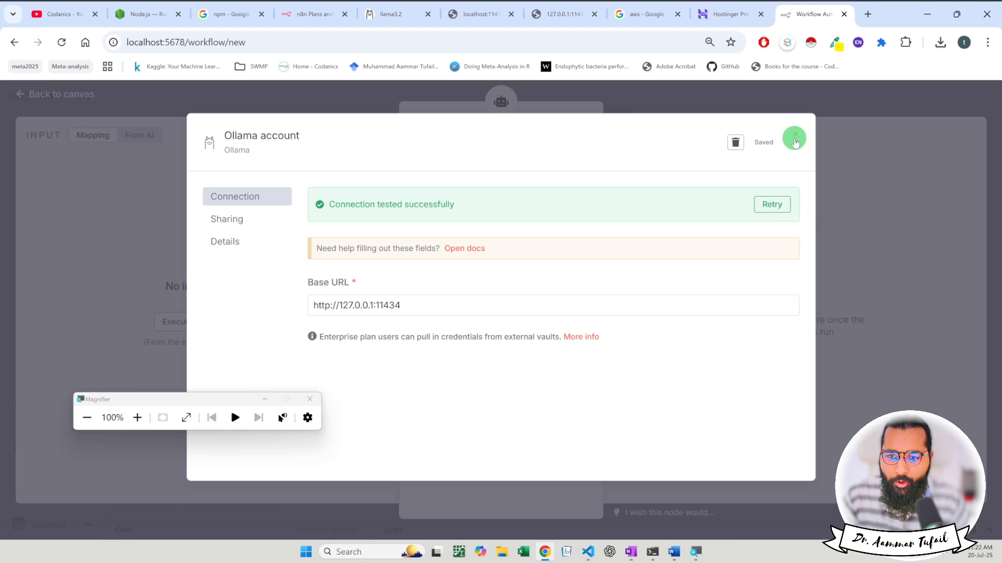
pyautogui.click(796, 135)
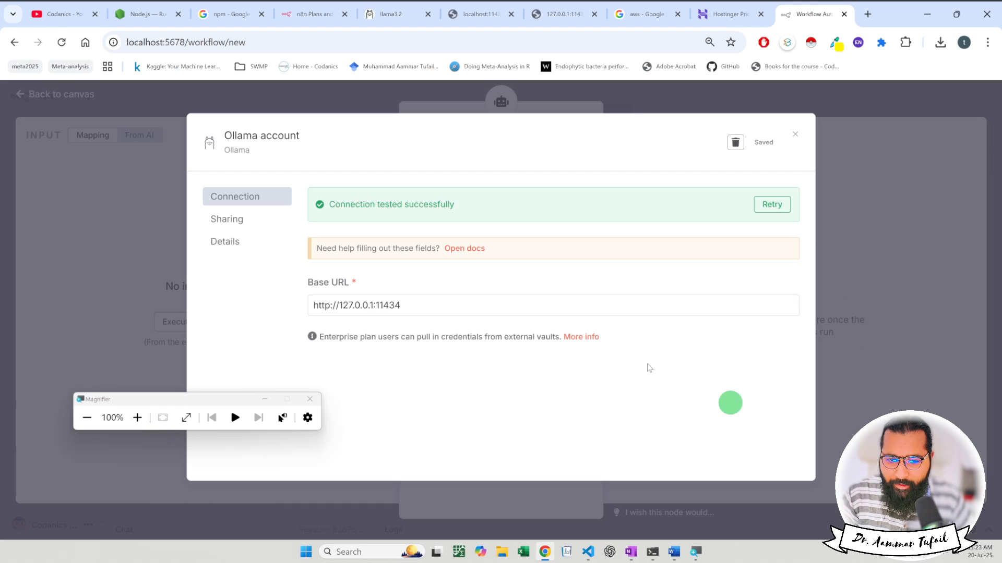
# - Check the local Ollama server page at 127.0.0.1:11434 in its open browser tab, and return to the n8n workflow
pyautogui.click(536, 9)
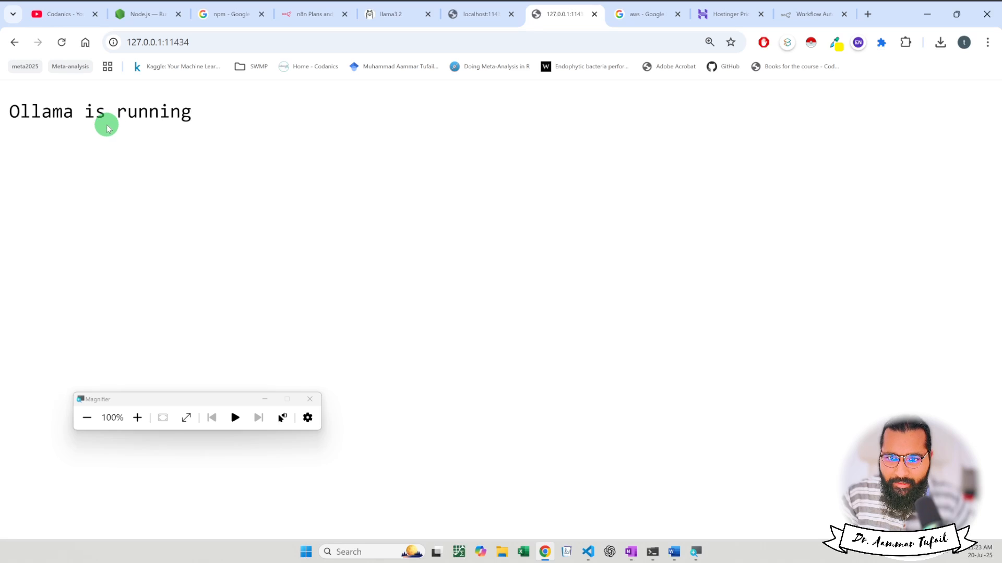
pyautogui.click(190, 42)
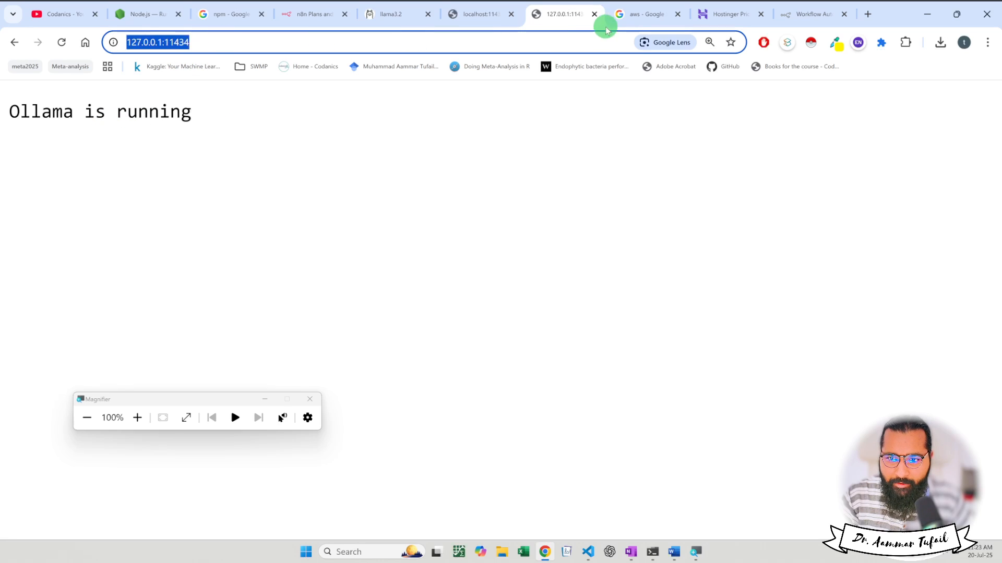
pyautogui.click(806, 14)
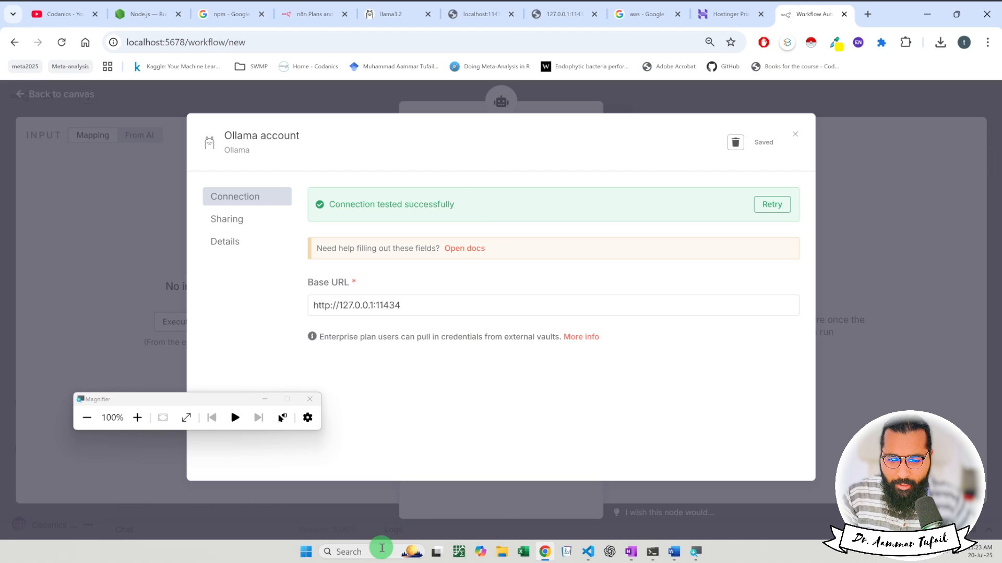
# - Search Windows for "ollama" and launch the Ollama app
pyautogui.click(360, 553)
pyautogui.write('ollama')
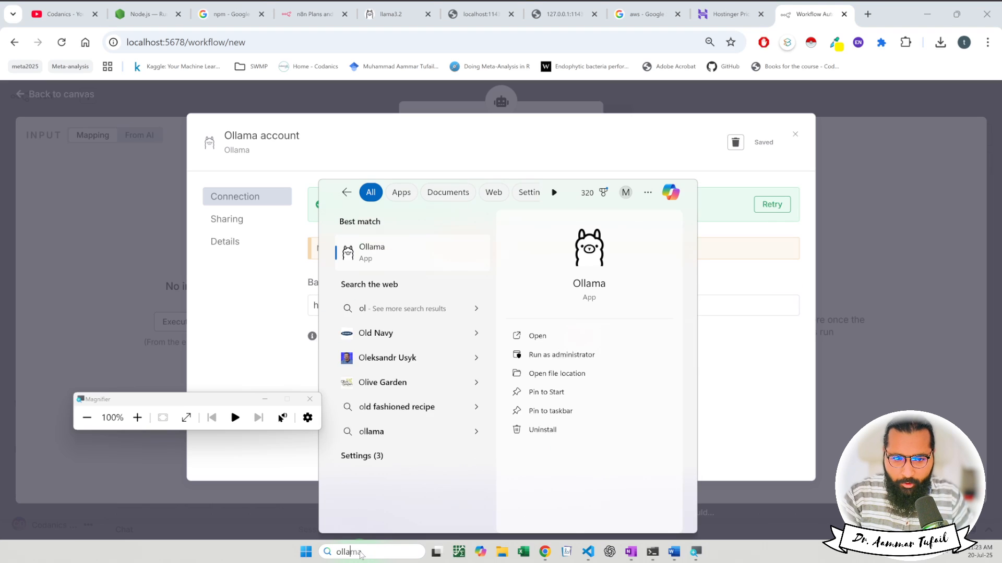
pyautogui.click(401, 263)
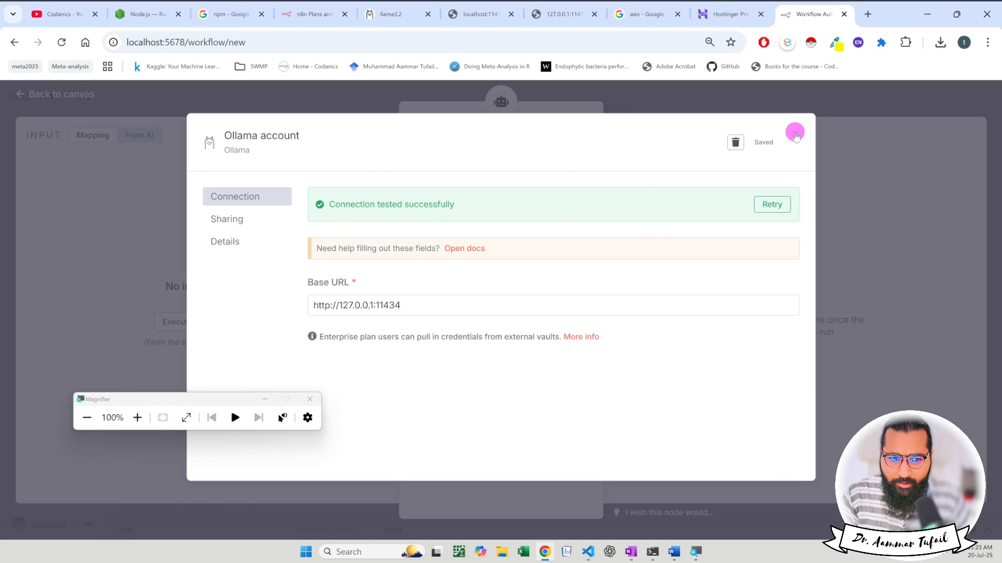
# - Close the credential settings, reselect Ollama account and set the chat model to llama3.2:latest
pyautogui.click(795, 137)
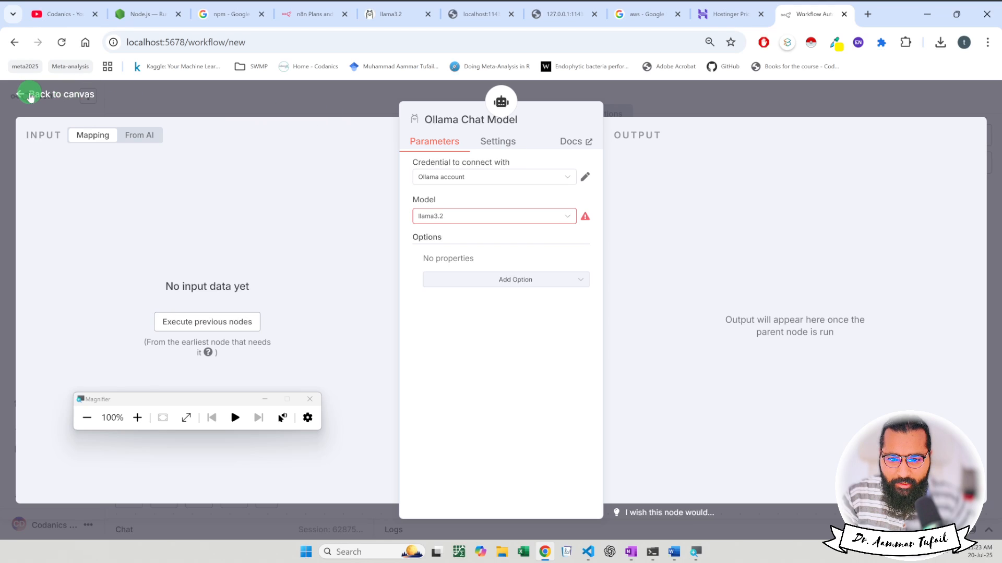
pyautogui.click(568, 217)
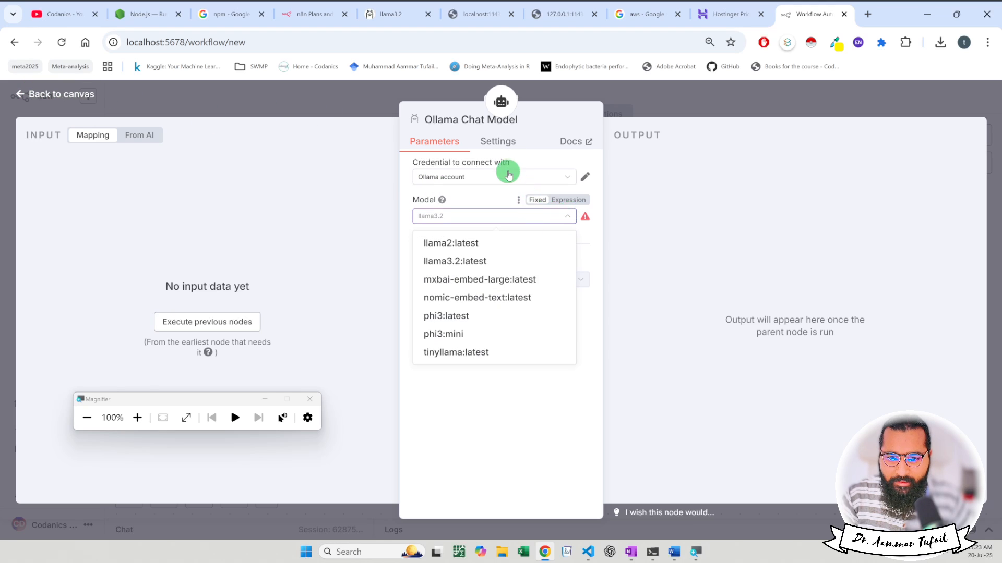
pyautogui.click(503, 172)
pyautogui.click(491, 180)
pyautogui.click(475, 207)
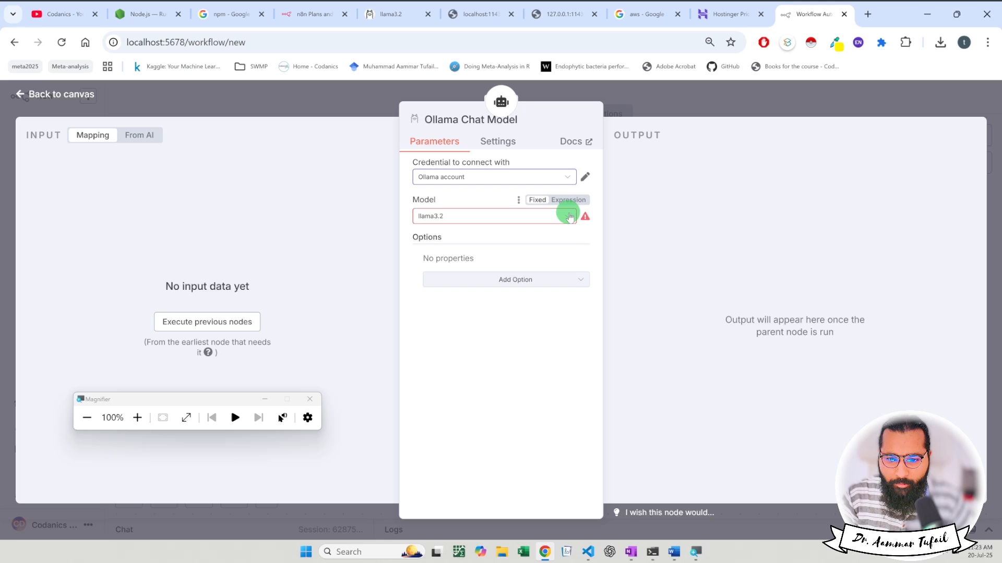
pyautogui.click(567, 215)
pyautogui.click(473, 263)
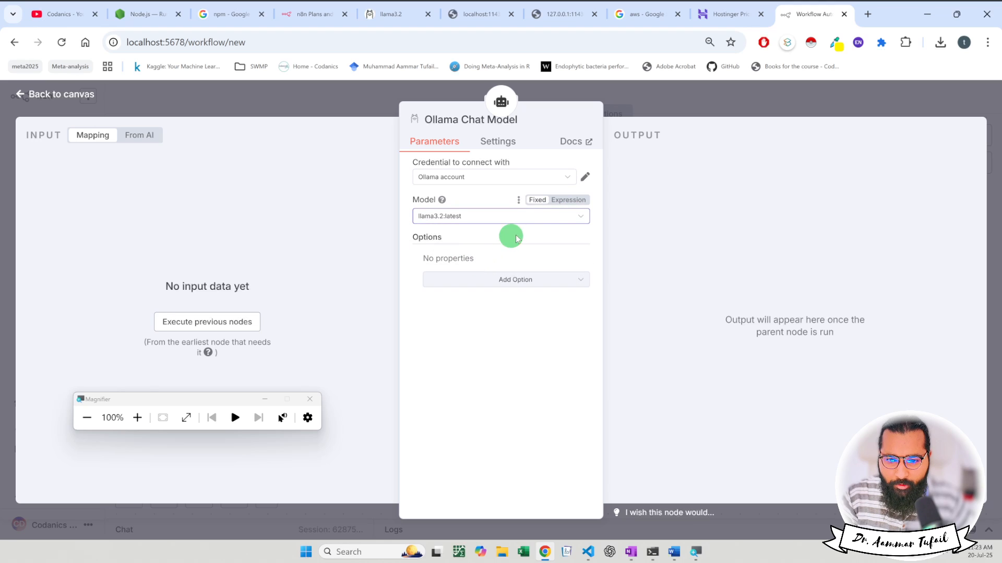
# - Switch the chat model to llama2:latest, and set it back to llama3.2:latest
pyautogui.click(572, 214)
pyautogui.click(500, 247)
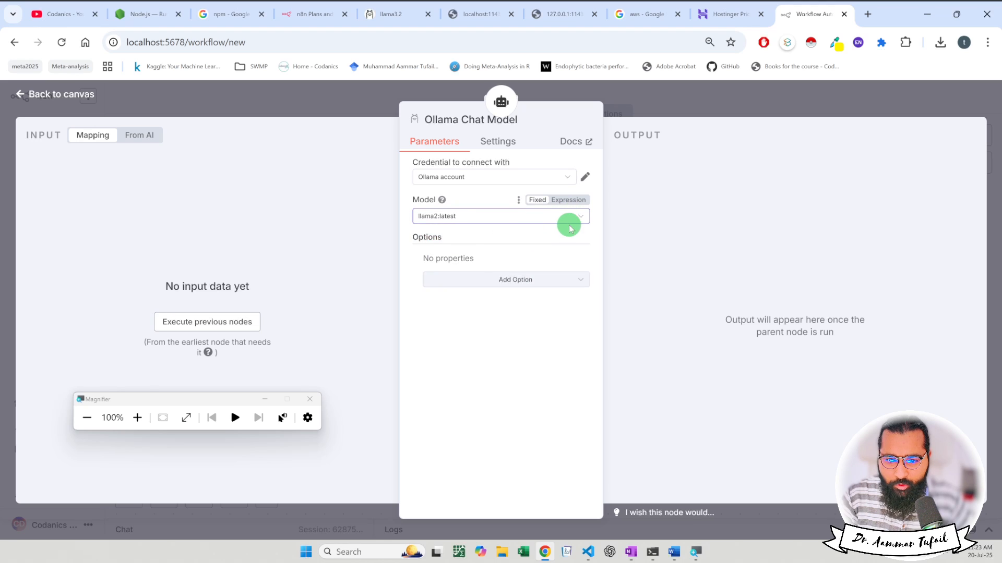
pyautogui.click(578, 216)
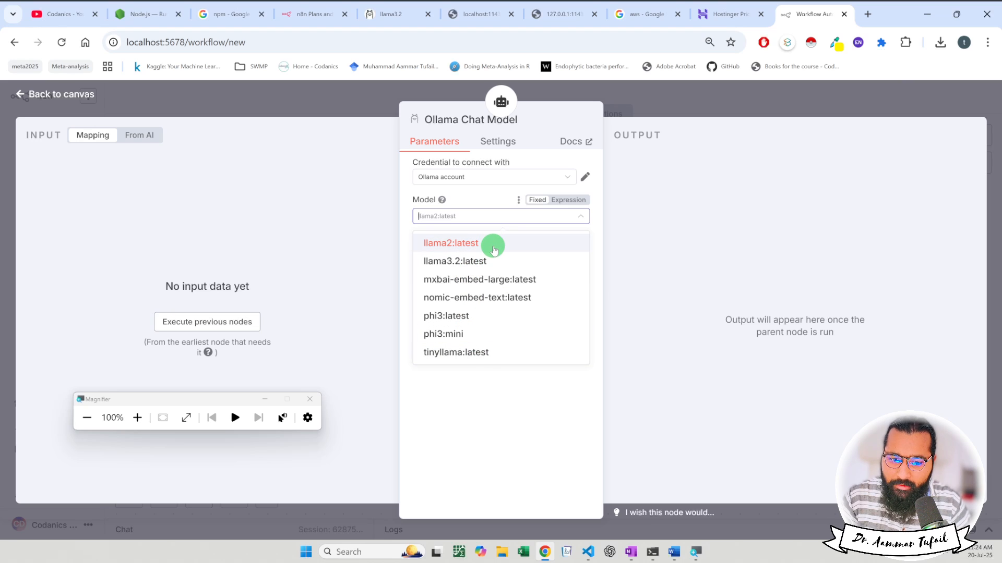
pyautogui.click(491, 264)
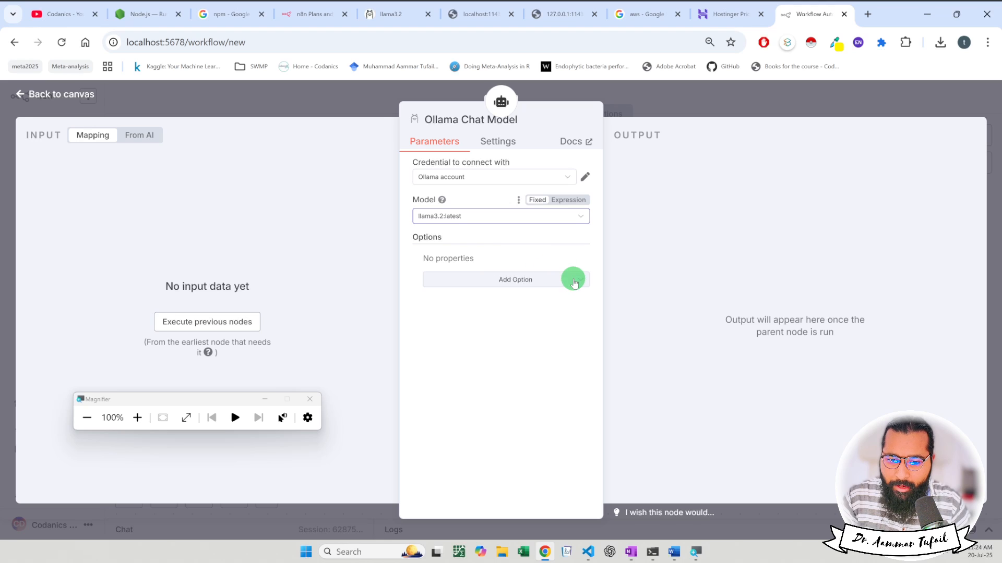
# - Add a Sampling Temperature option of 0.2 to the Ollama Chat Model, and remove the option again
pyautogui.click(574, 280)
pyautogui.moveTo(578, 325); pyautogui.dragTo(589, 298)
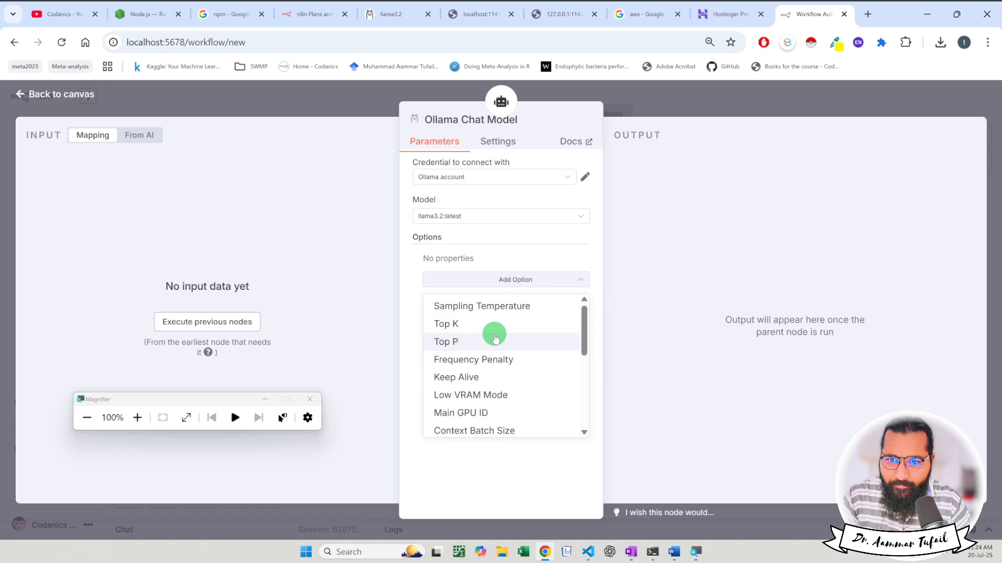
pyautogui.scroll(-5, 495, 339)
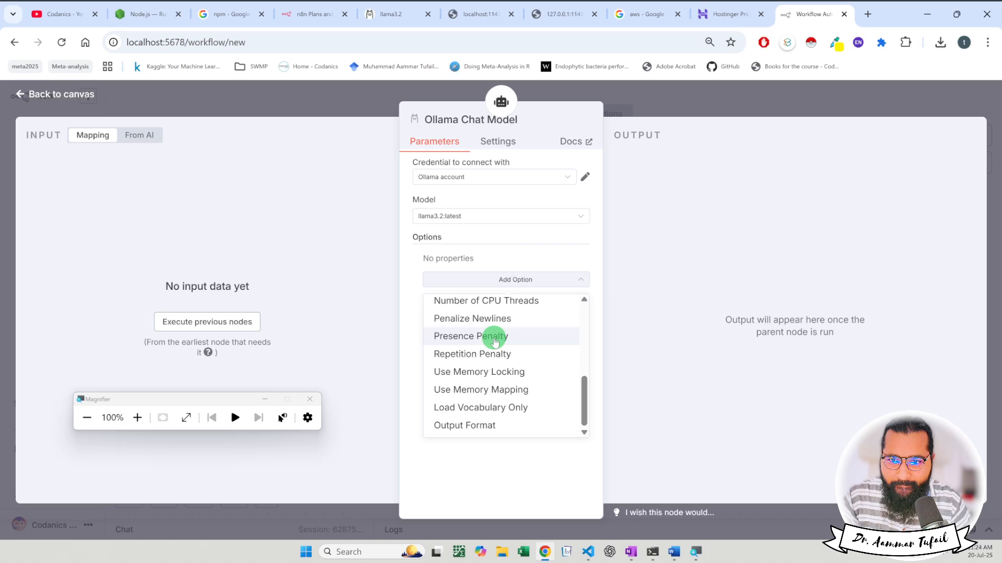
pyautogui.scroll(5, 495, 339)
pyautogui.click(499, 305)
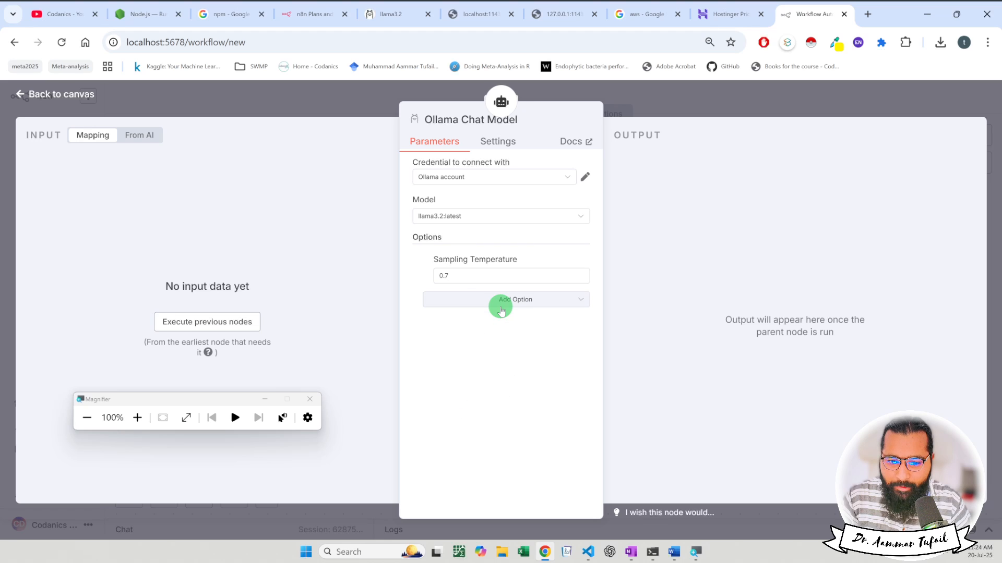
pyautogui.click(461, 278)
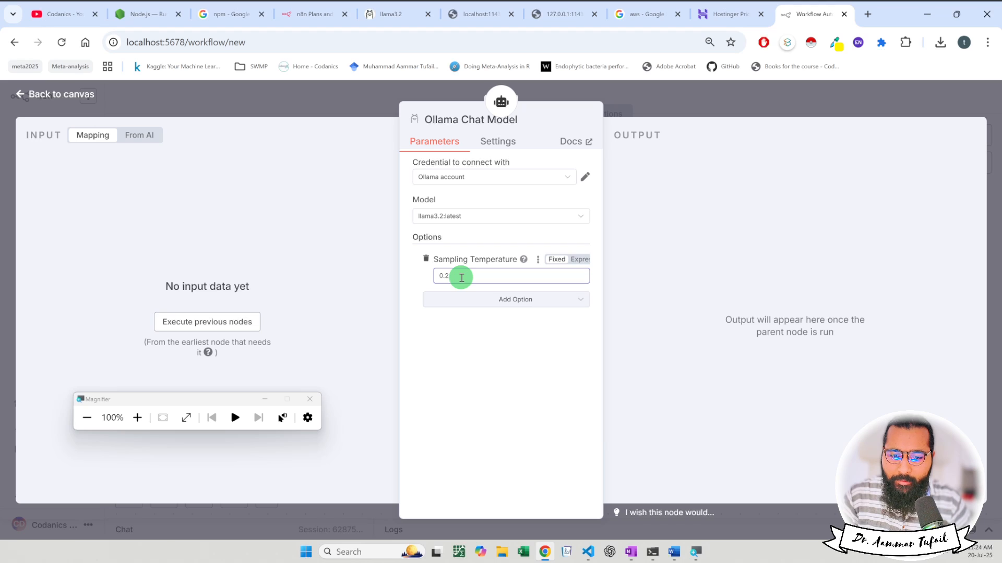
pyautogui.click(454, 300)
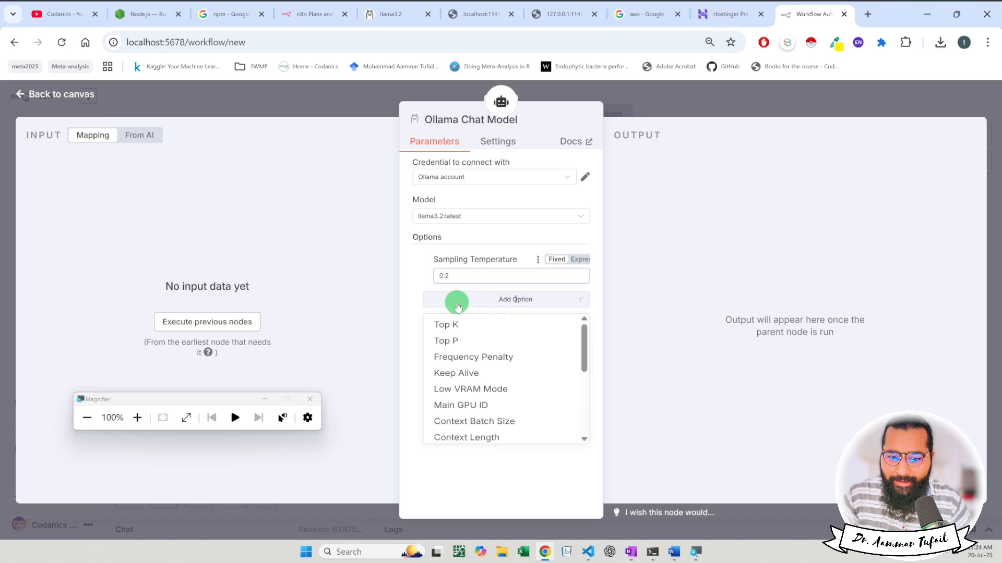
pyautogui.click(443, 273)
pyautogui.write('0.2')
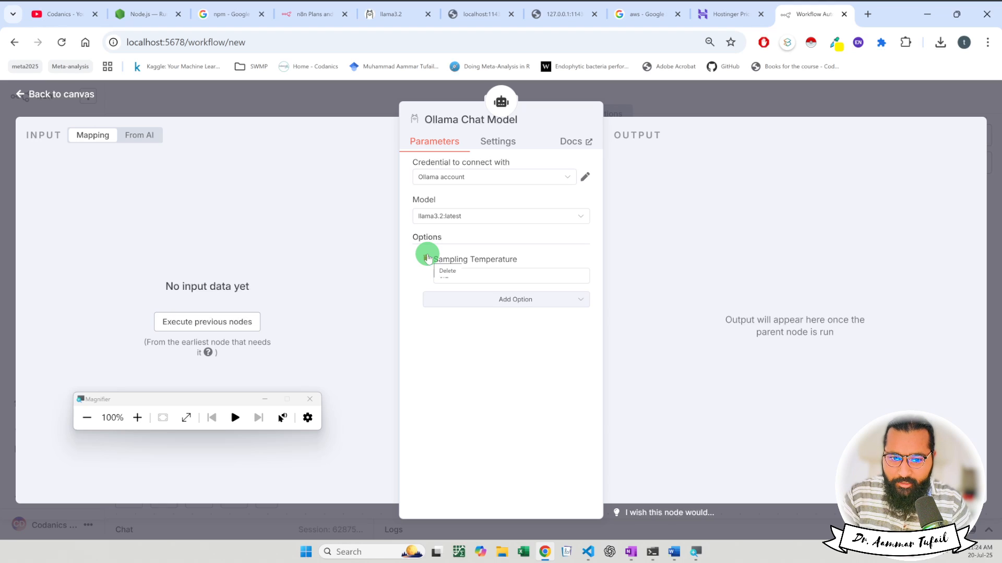
pyautogui.click(428, 258)
# - Add the Low VRAM Mode option to the Ollama Chat Model, and delete it again
pyautogui.click(521, 277)
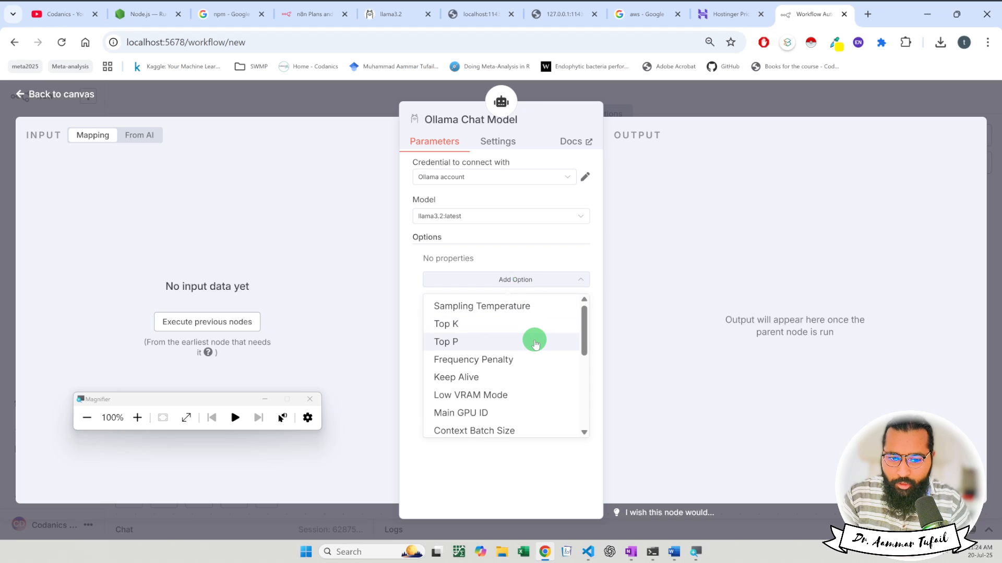
pyautogui.scroll(-3, 535, 343)
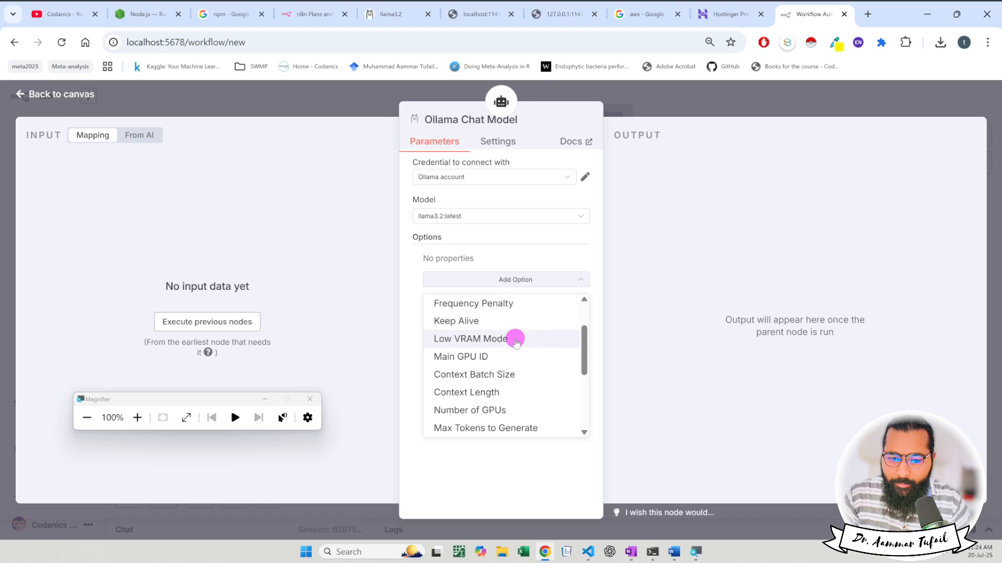
pyautogui.click(513, 339)
pyautogui.click(443, 274)
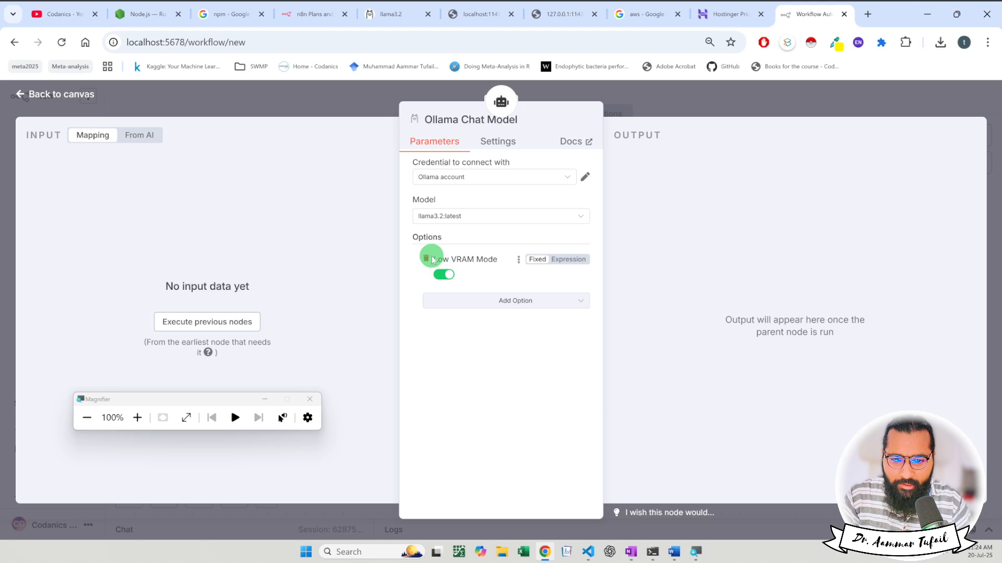
pyautogui.click(426, 258)
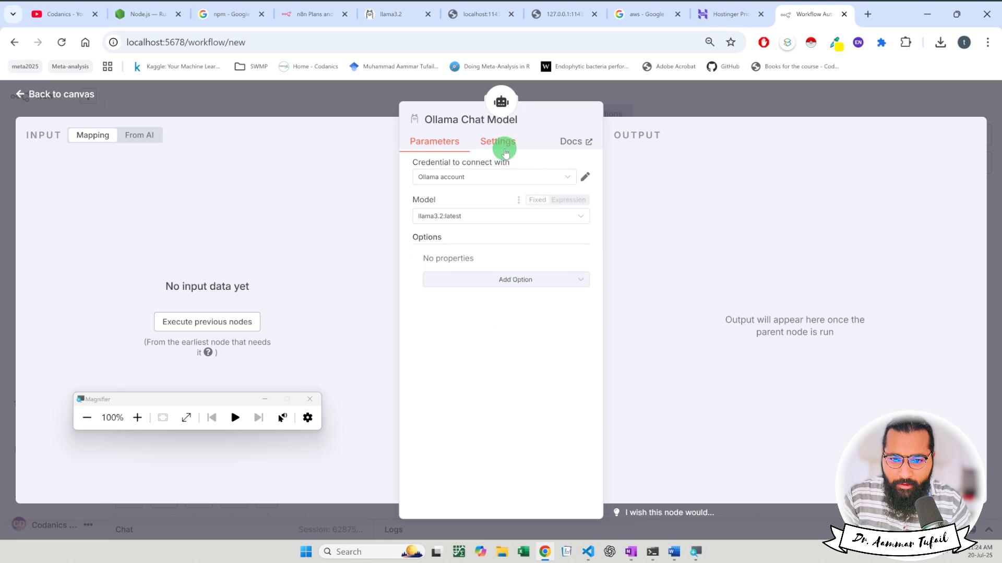
# - Check the node's settings and read the Ollama Chat Model documentation, especially the node options and the Sampling Temperature description
pyautogui.click(500, 143)
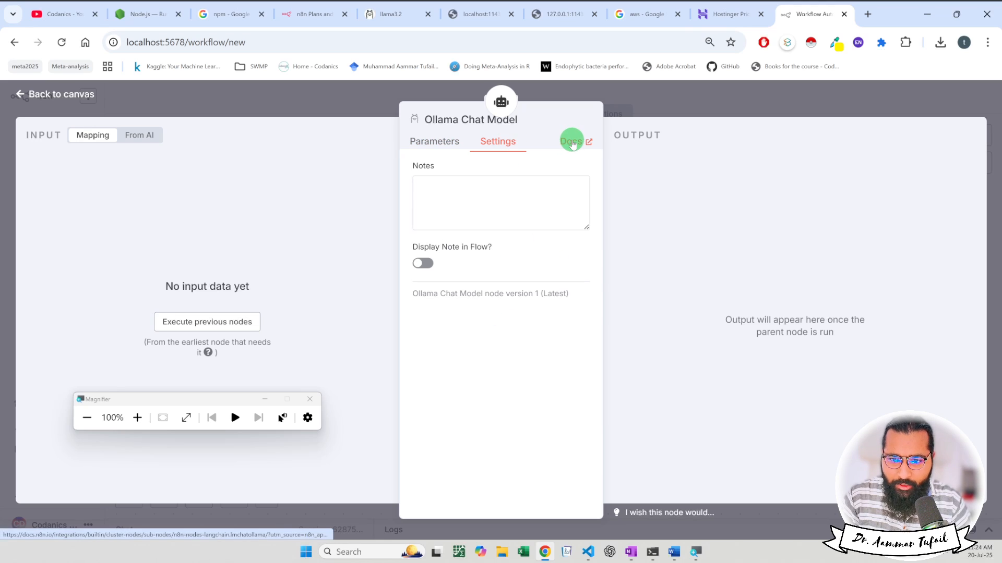
pyautogui.click(572, 144)
pyautogui.scroll(-7, 548, 267)
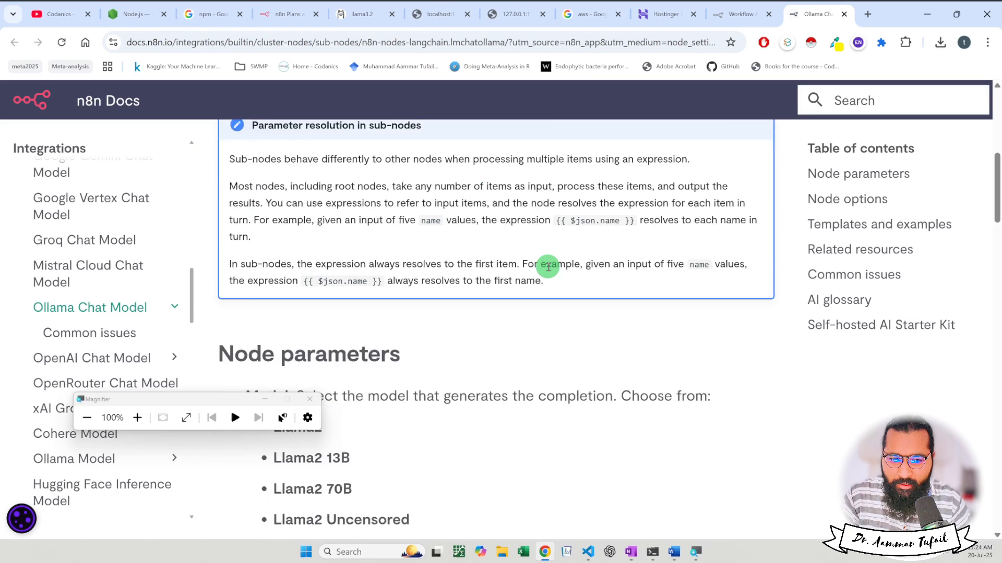
pyautogui.scroll(-5, 548, 267)
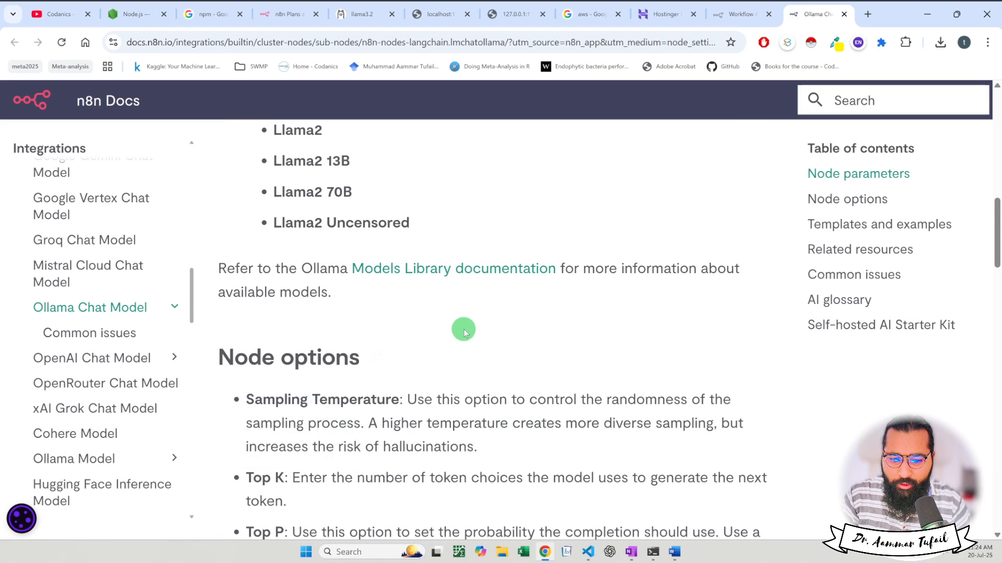
pyautogui.scroll(-4, 463, 330)
pyautogui.scroll(2, 454, 297)
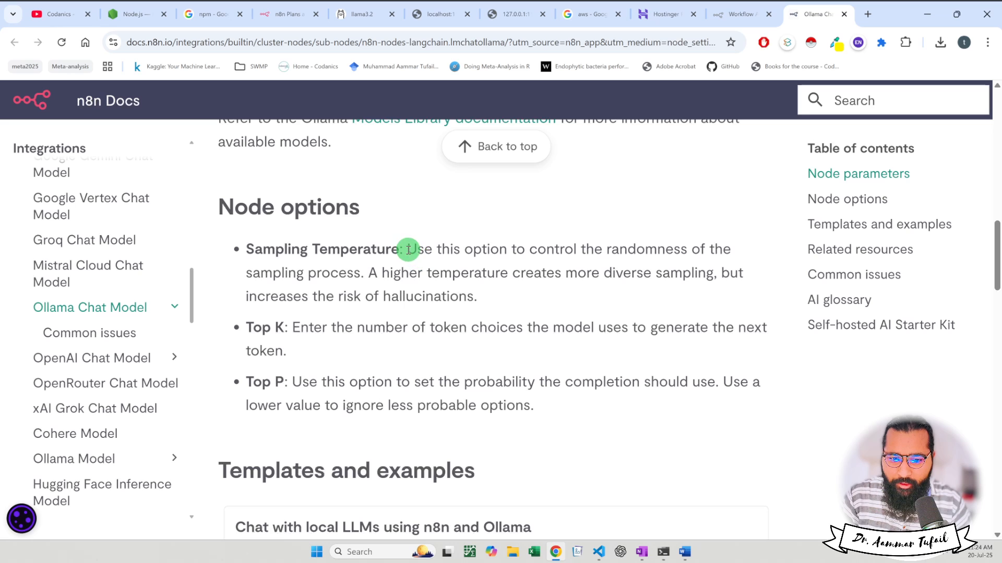
pyautogui.moveTo(408, 249); pyautogui.dragTo(477, 293)
pyautogui.scroll(-7, 555, 335)
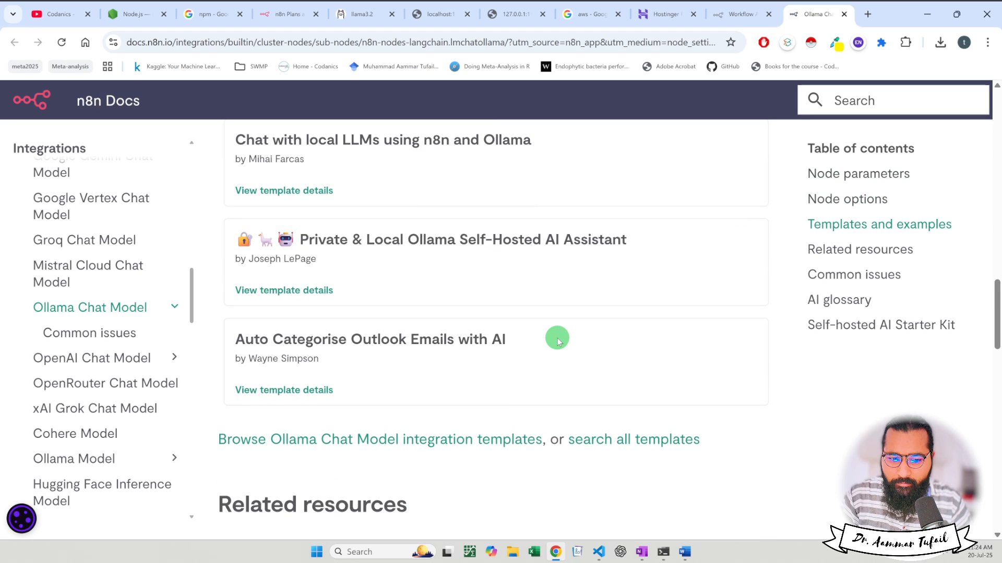
pyautogui.scroll(10, 559, 337)
pyautogui.scroll(-3, 511, 323)
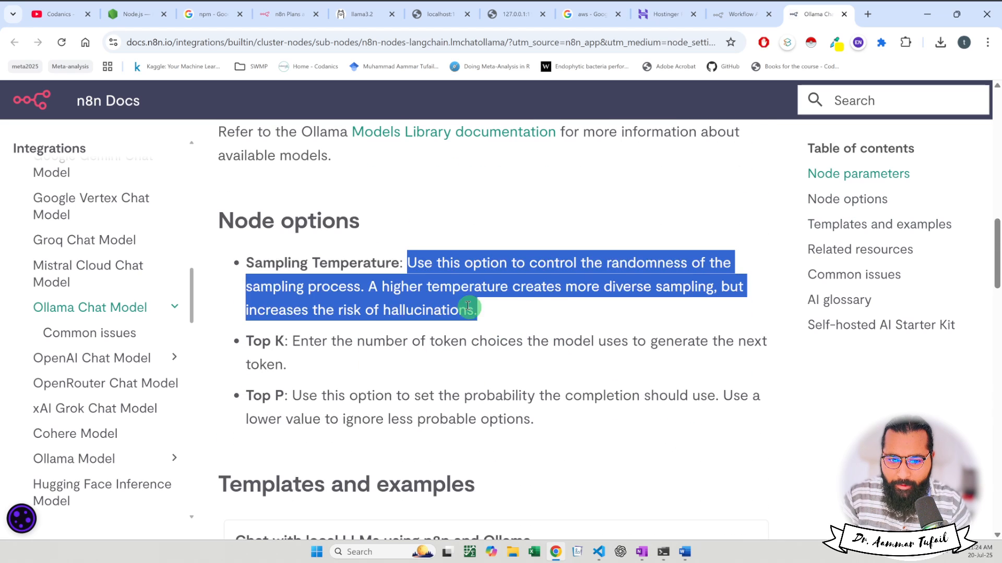
pyautogui.click(468, 307)
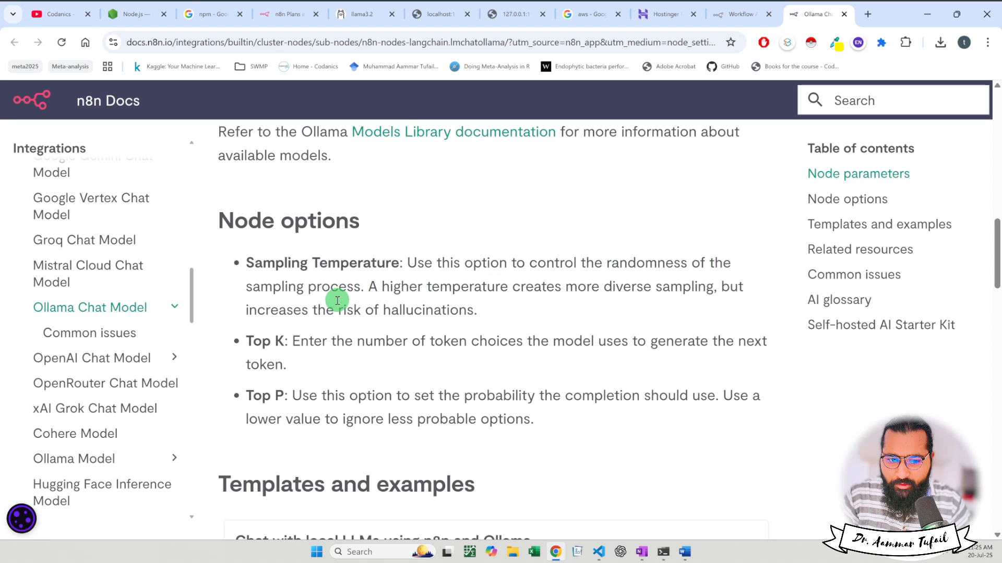
pyautogui.moveTo(369, 286); pyautogui.dragTo(592, 307)
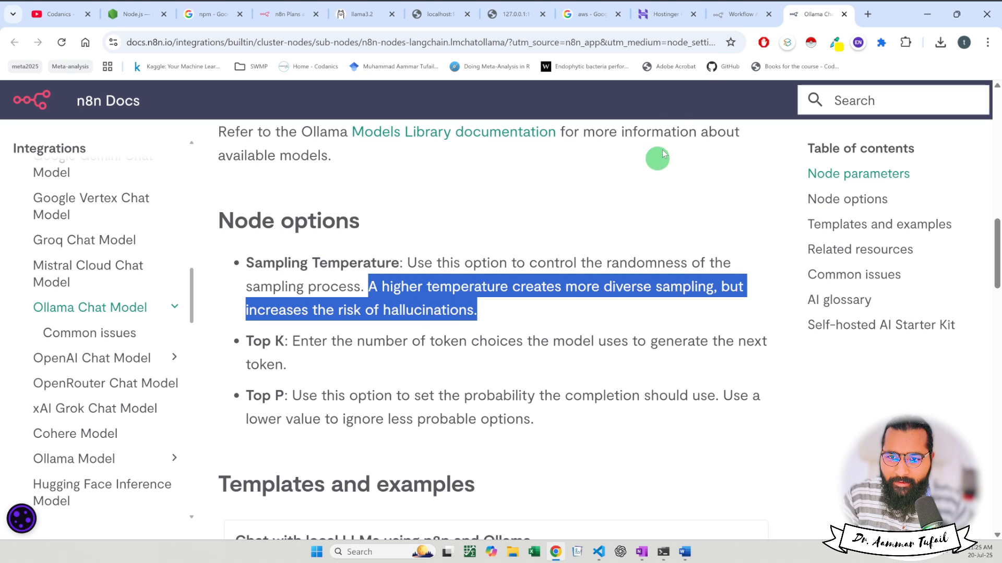
# - Back in the n8n workflow, give the Ollama Chat Model a Sampling Temperature of 0.2 and return to the canvas
pyautogui.click(729, 18)
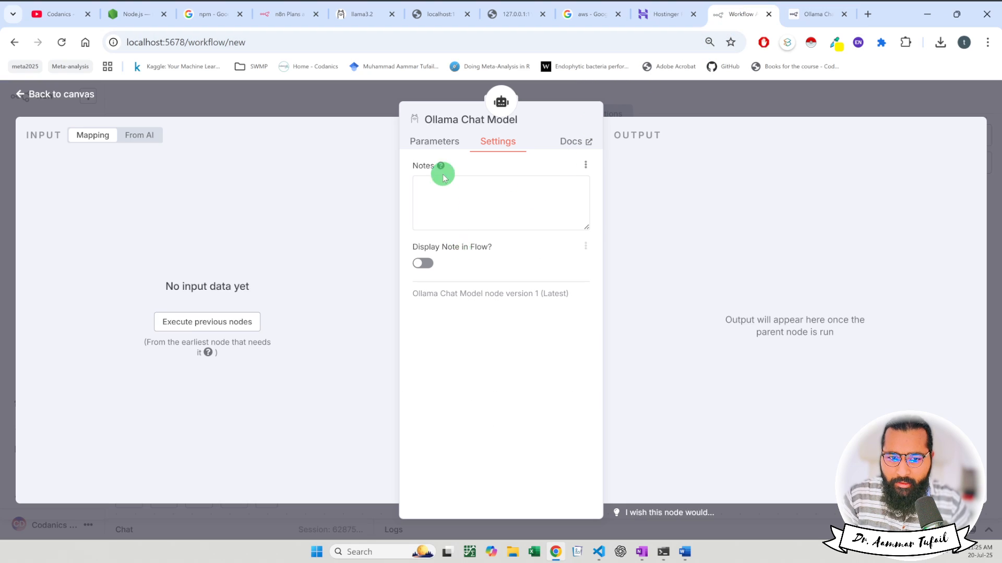
pyautogui.click(438, 142)
pyautogui.click(445, 279)
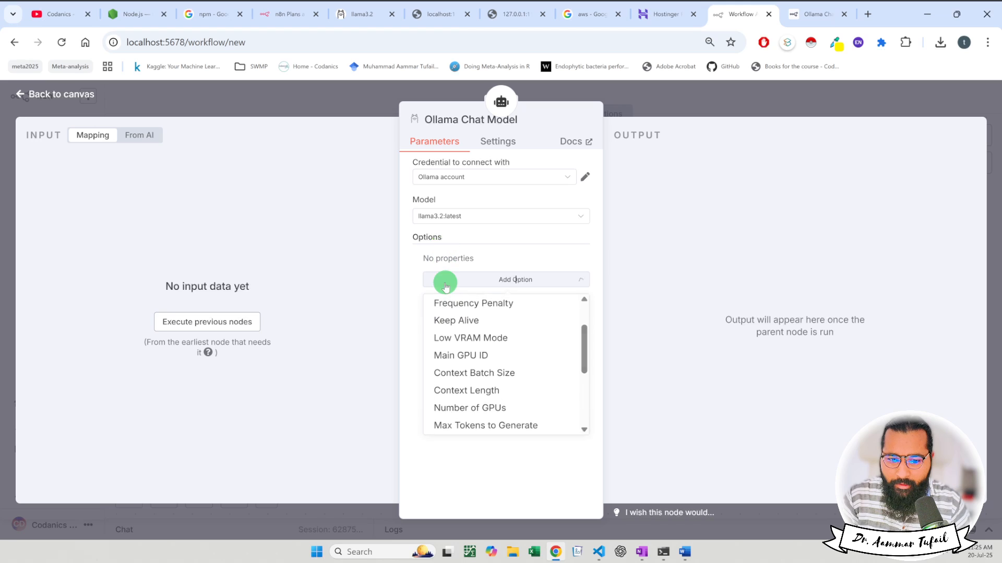
pyautogui.scroll(2, 467, 321)
pyautogui.click(471, 313)
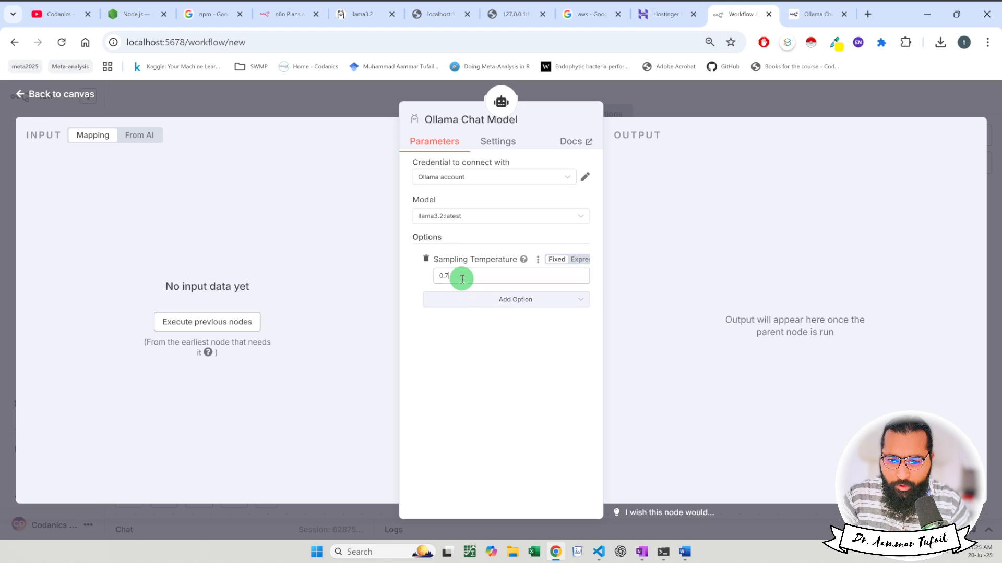
pyautogui.click(461, 278)
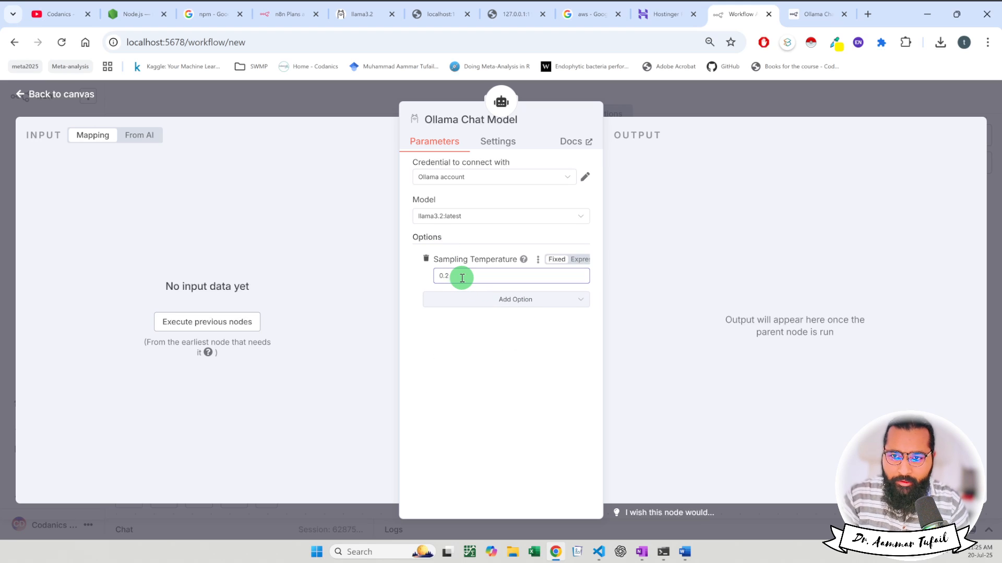
pyautogui.click(532, 336)
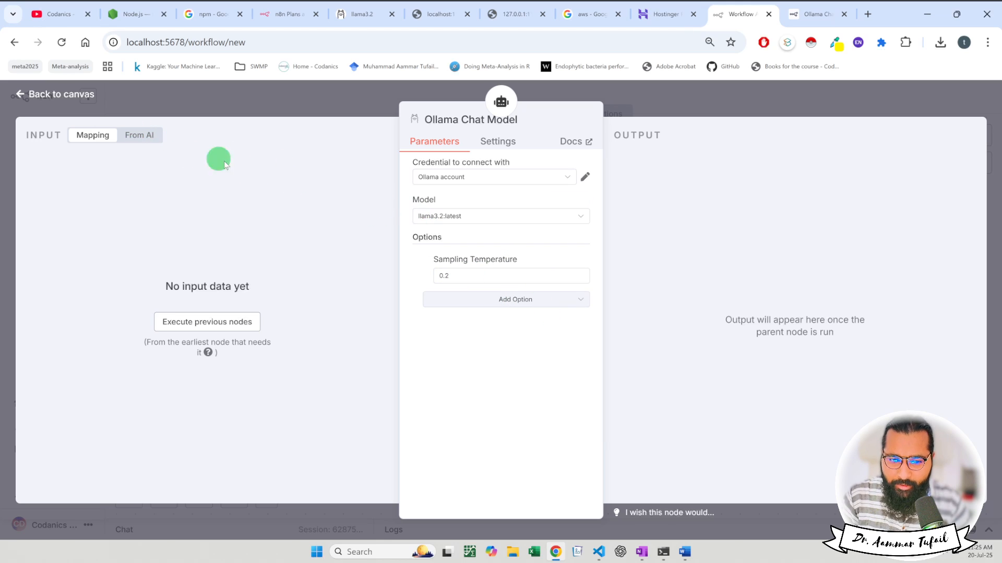
pyautogui.click(22, 96)
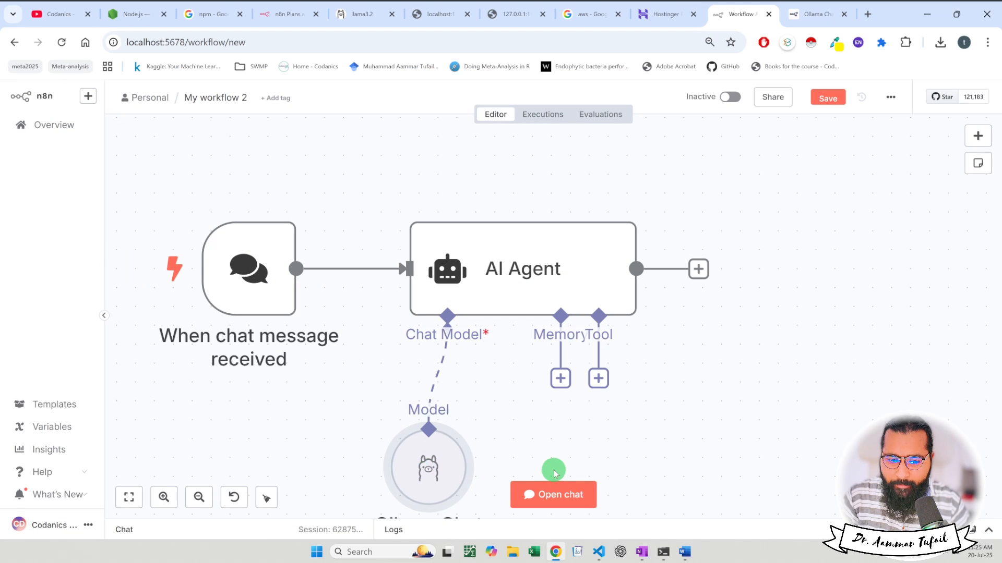
# - Attach a Simple Memory node with its default settings to the AI Agent's memory input and return to the canvas
pyautogui.scroll(-2, 770, 385)
pyautogui.scroll(-2, 770, 385)
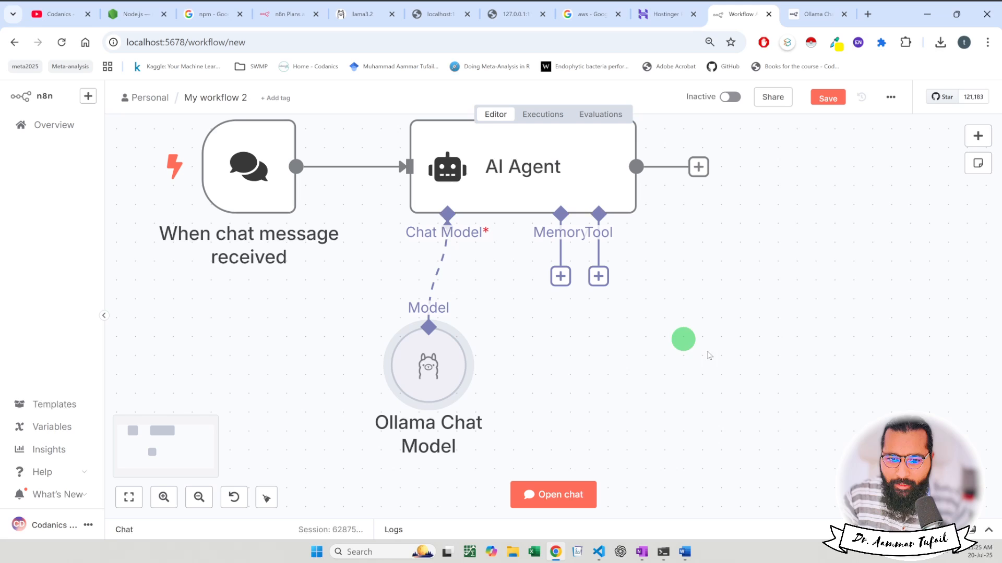
pyautogui.click(559, 278)
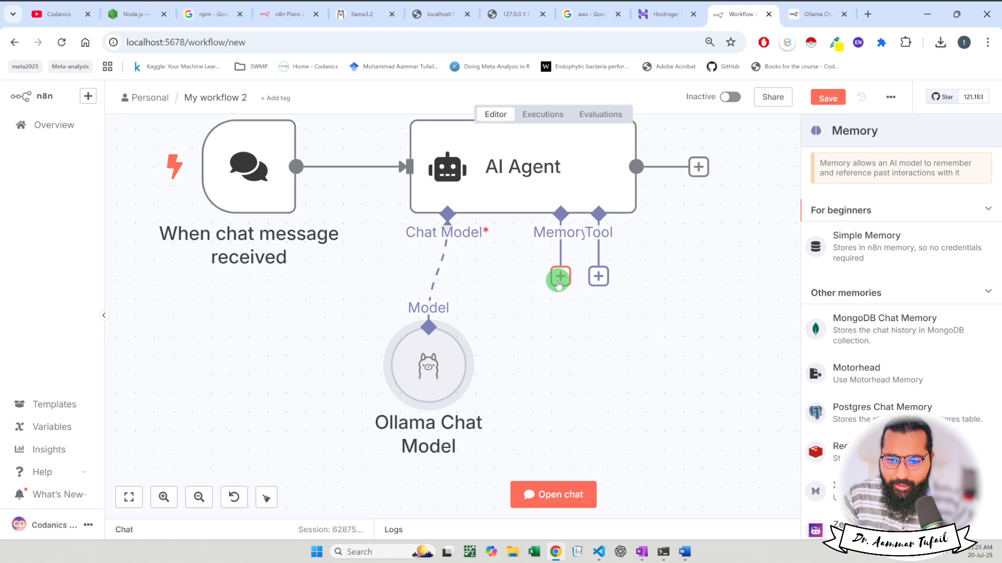
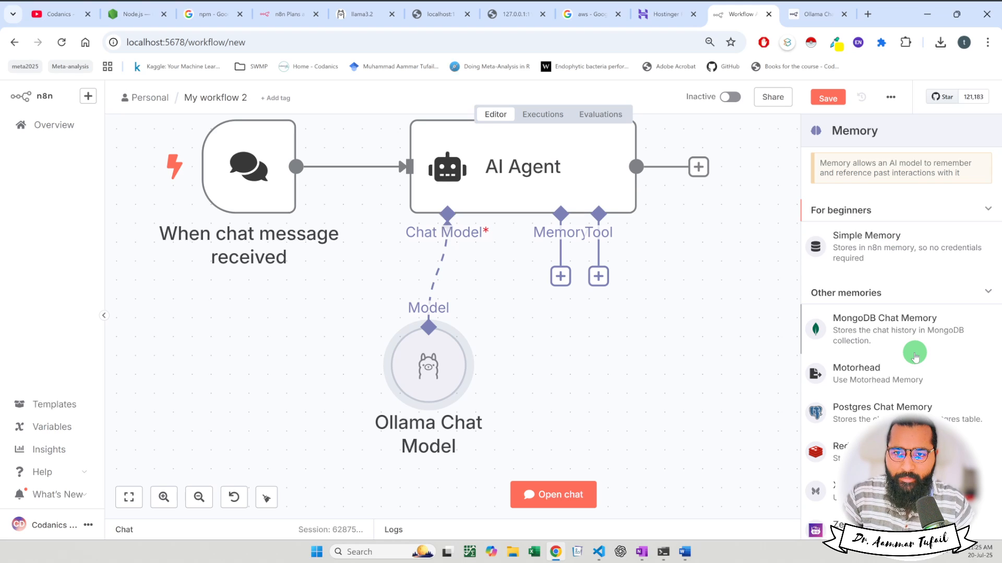
pyautogui.click(886, 249)
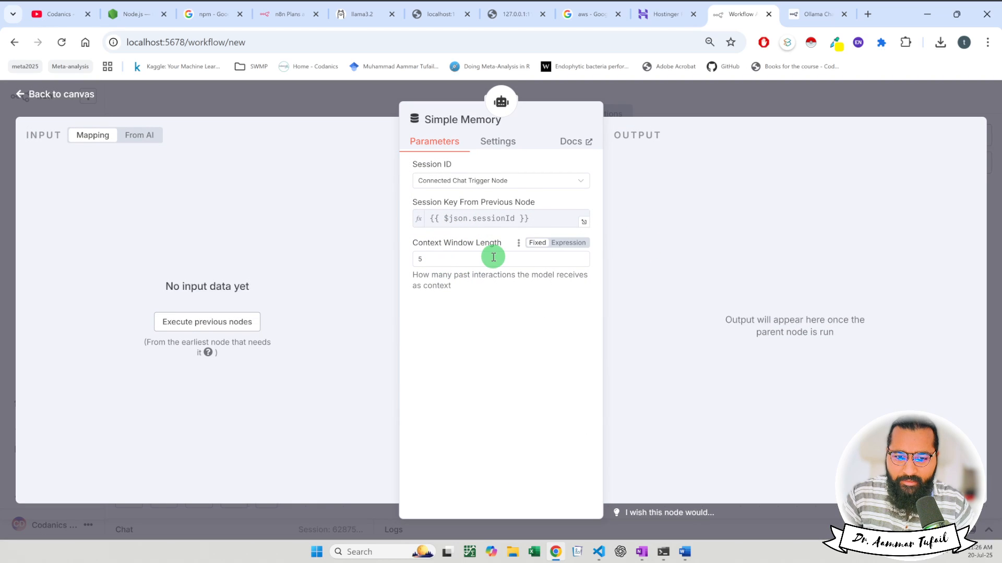
pyautogui.click(25, 93)
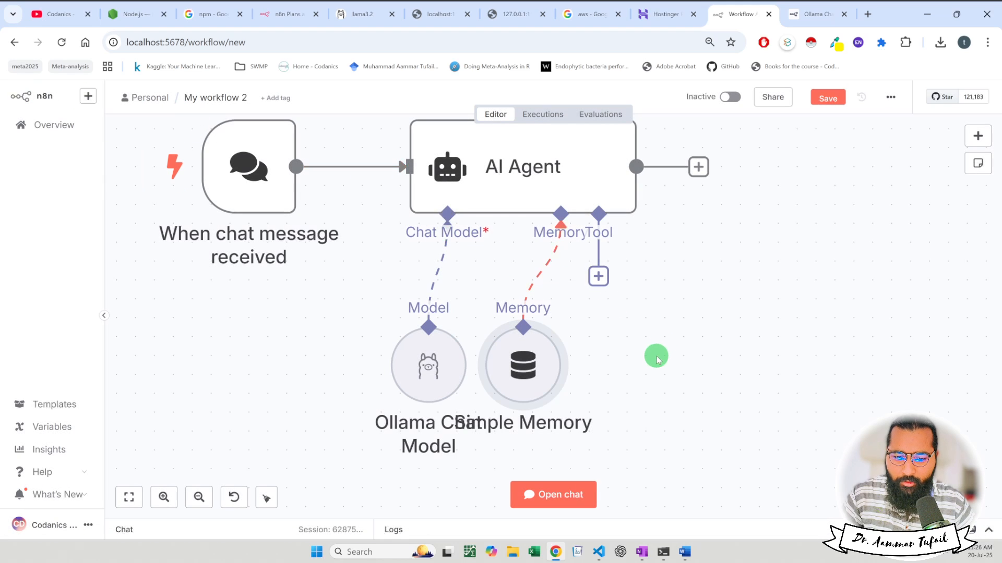
# - Reset the browser page zoom to 100% and reframe the canvas so all the workflow's nodes fit
pyautogui.click(709, 42)
pyautogui.click(714, 69)
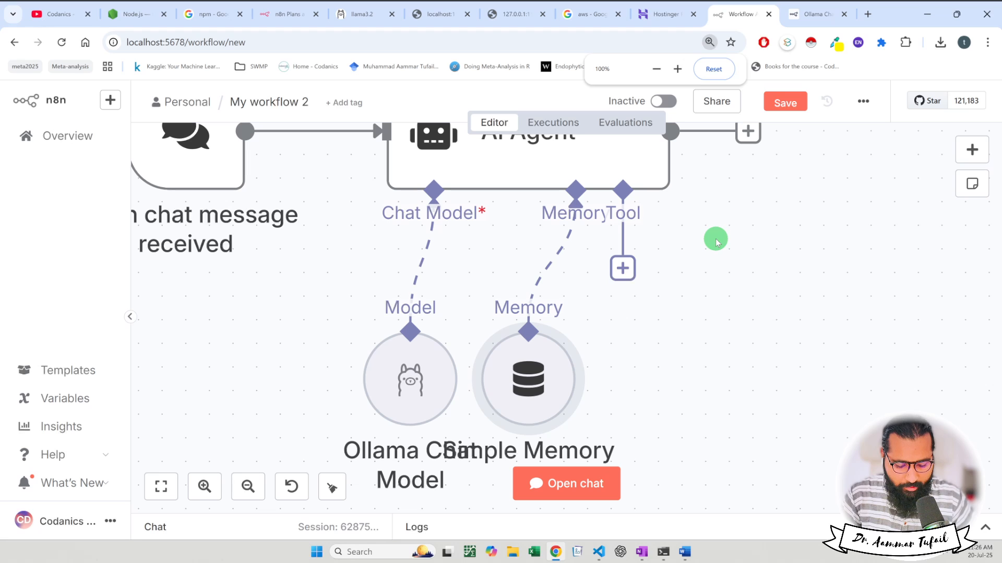
pyautogui.scroll(-3, 718, 246)
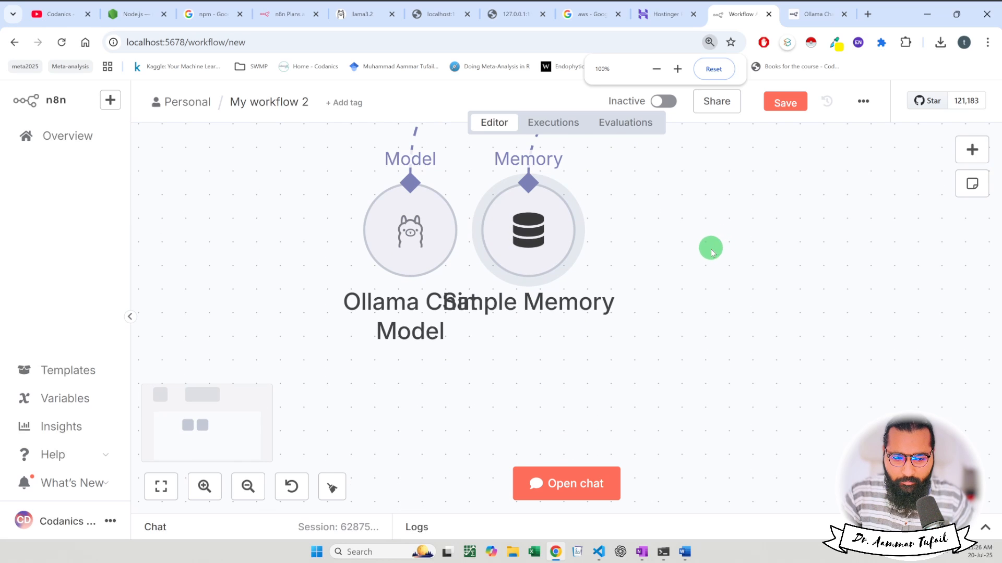
pyautogui.scroll(-2, 699, 264)
pyautogui.scroll(3, 700, 266)
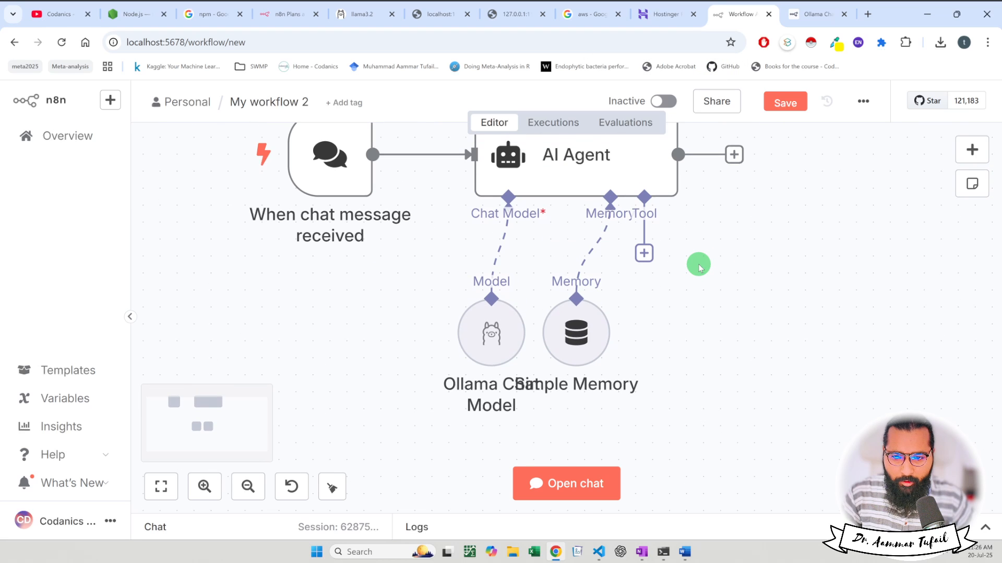
# - Open the tool choices for the AI Agent's tool input, search for "wiki", clear the search and browse the full list of available tools
pyautogui.scroll(-2, 698, 264)
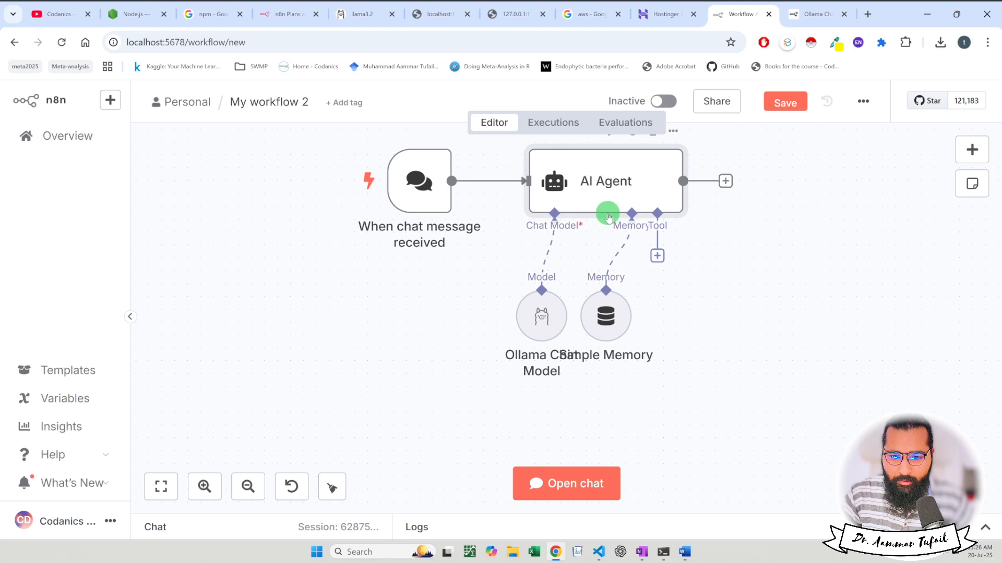
pyautogui.moveTo(633, 224)
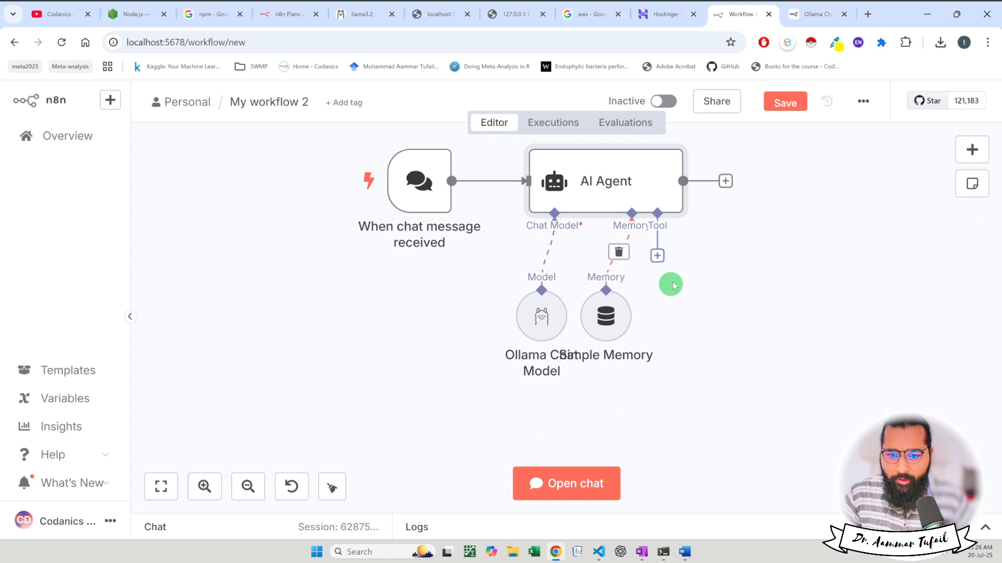
pyautogui.click(658, 255)
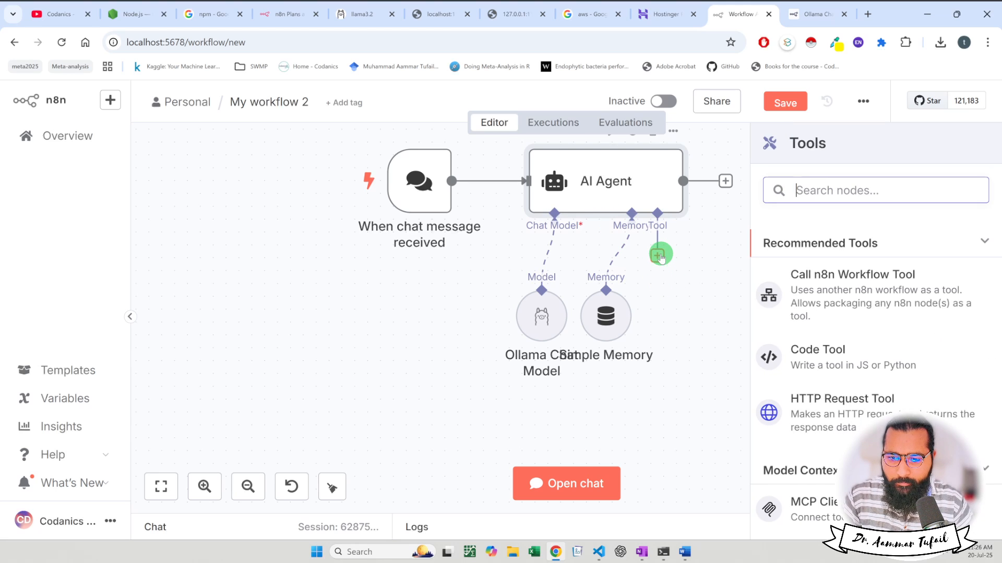
pyautogui.scroll(-1, 836, 349)
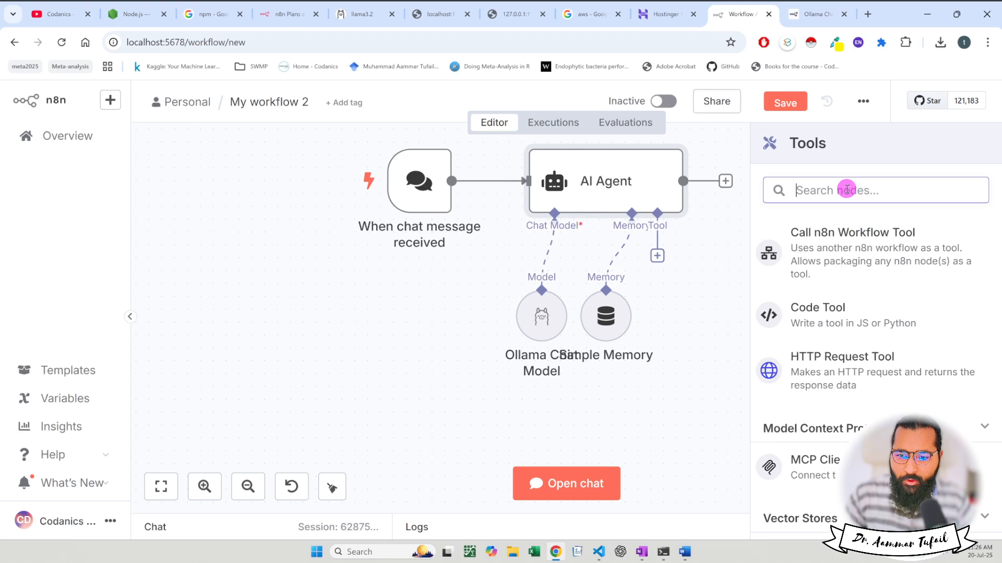
pyautogui.write('wiki')
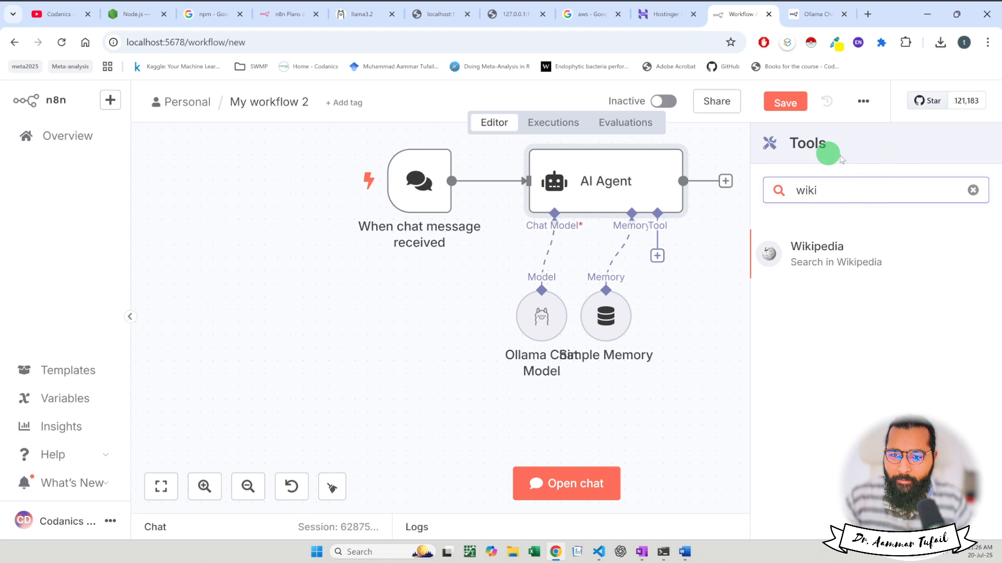
pyautogui.click(973, 188)
pyautogui.scroll(-15, 908, 333)
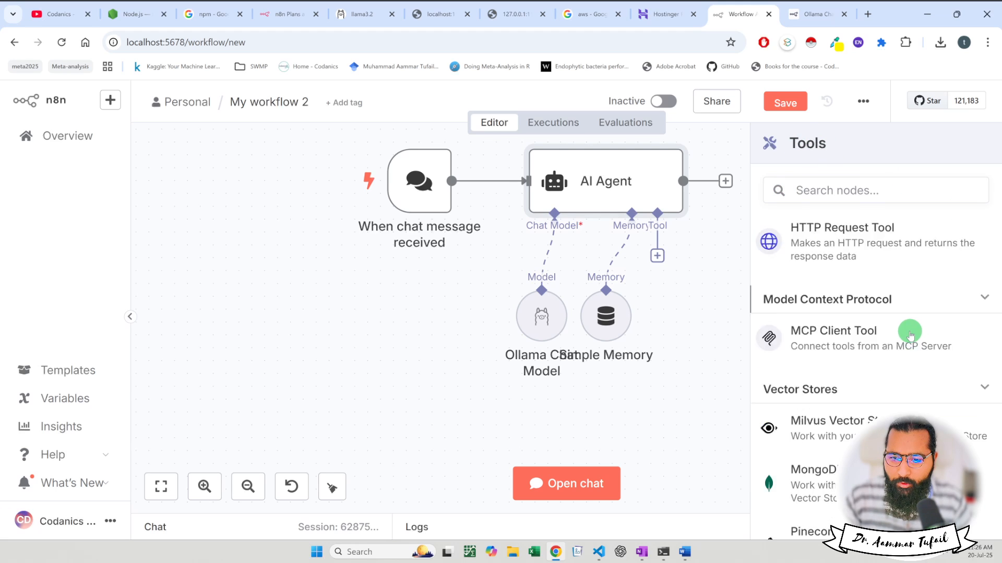
pyautogui.scroll(-20, 910, 336)
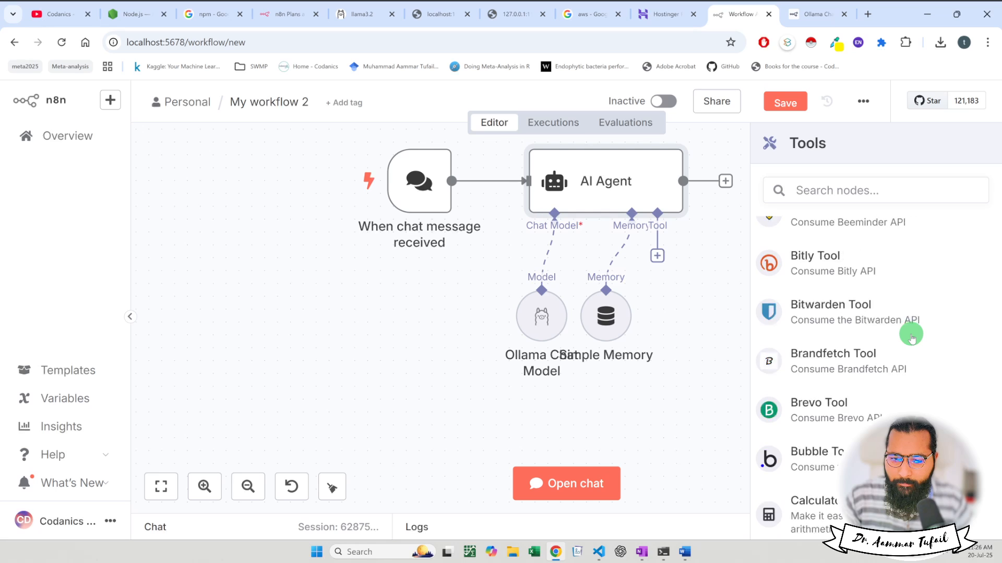
pyautogui.scroll(-20, 912, 338)
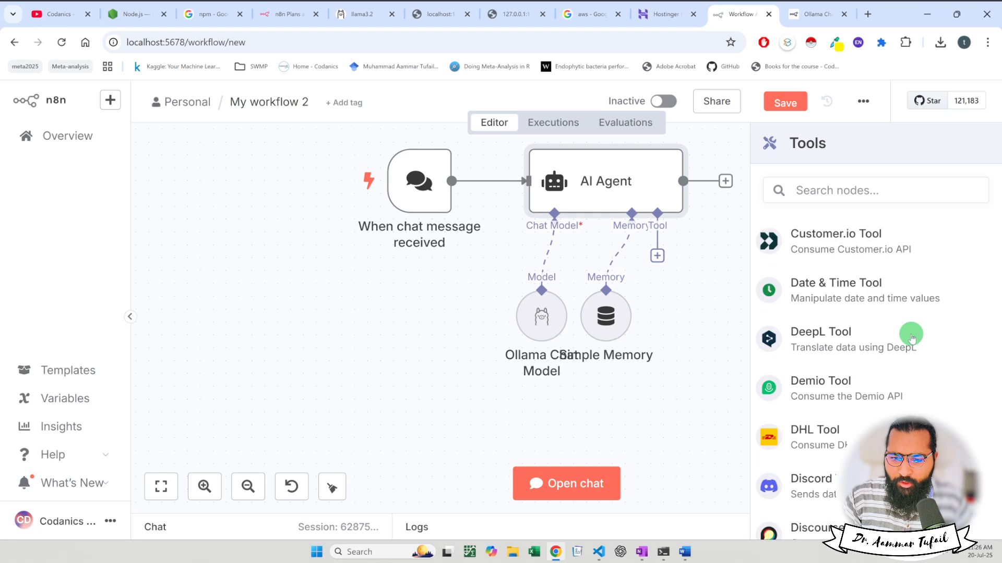
pyautogui.scroll(5, 911, 335)
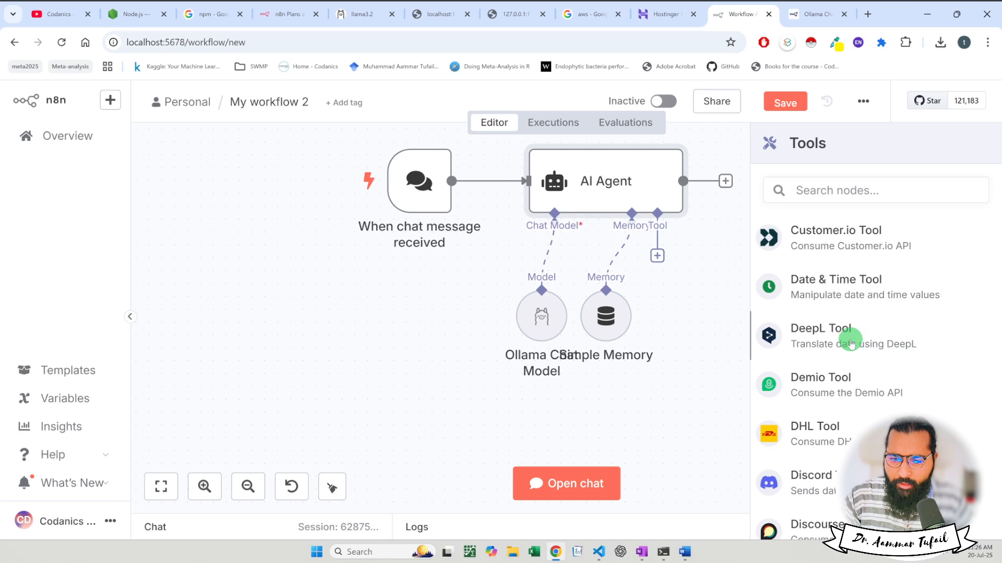
pyautogui.scroll(-15, 839, 342)
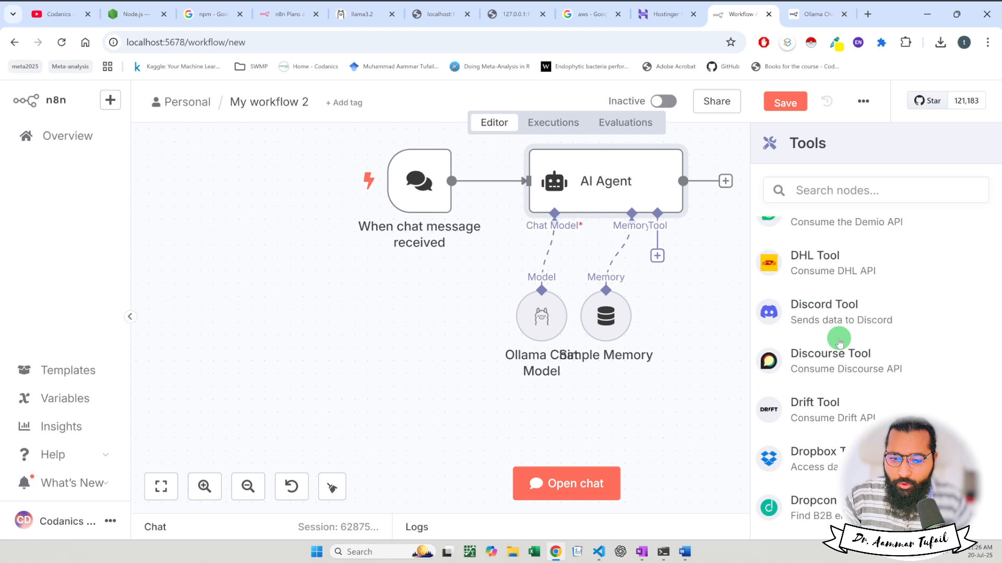
pyautogui.scroll(-20, 838, 342)
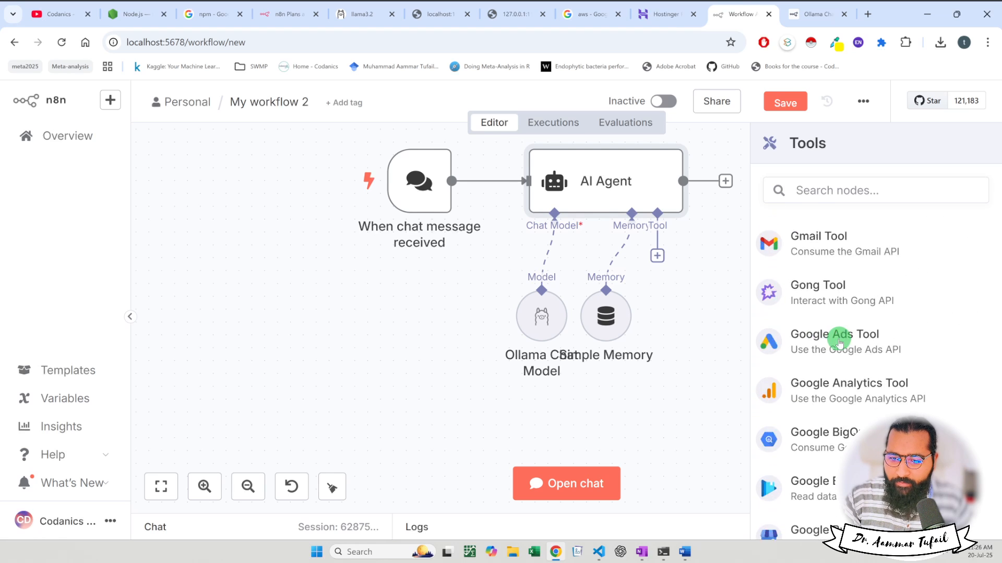
pyautogui.scroll(-20, 839, 345)
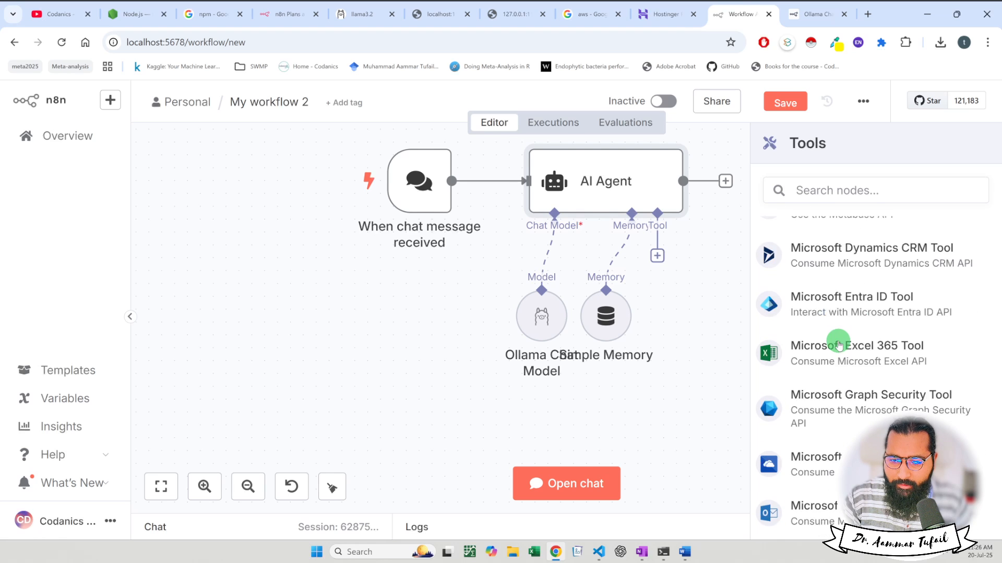
pyautogui.scroll(20, 838, 342)
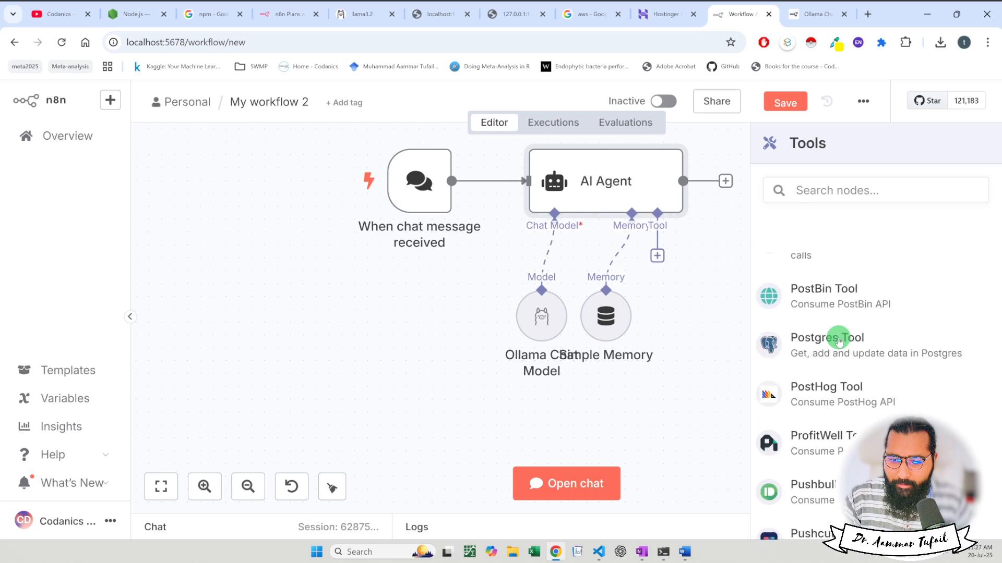
# - Attach a Wikipedia tool to the AI Agent, review its parameters and settings without changing them, and return to the canvas
pyautogui.click(853, 191)
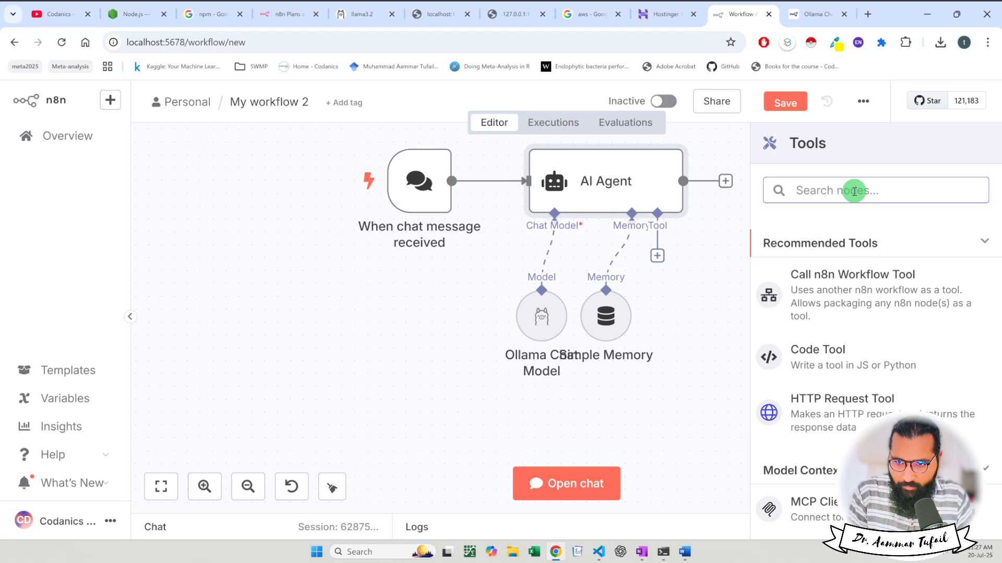
pyautogui.write('wiki')
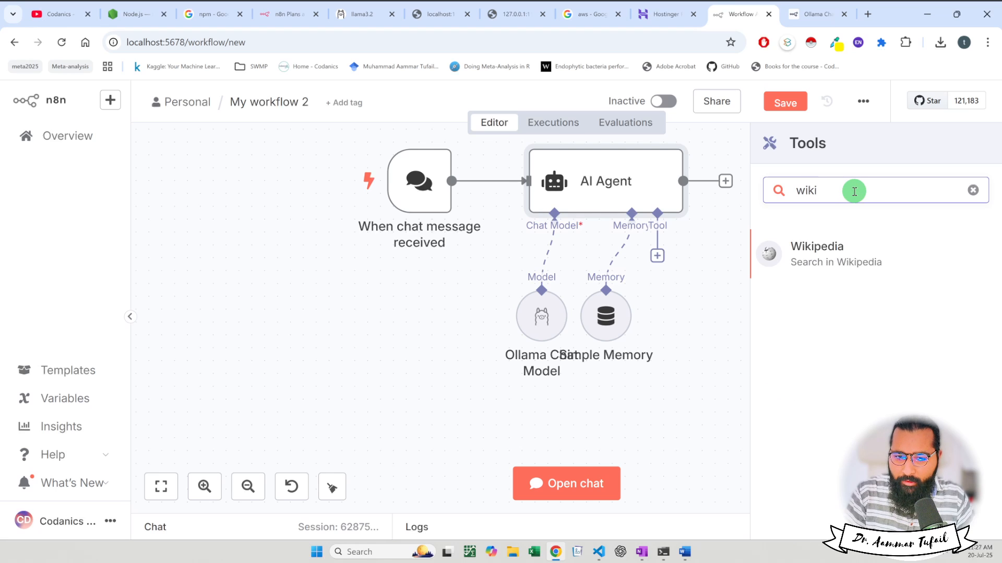
pyautogui.click(855, 248)
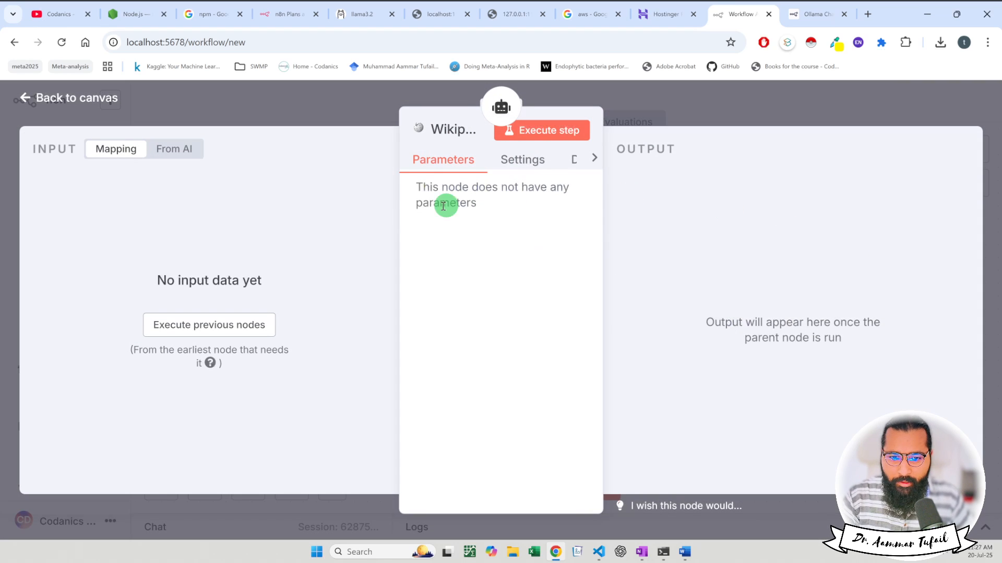
pyautogui.click(518, 160)
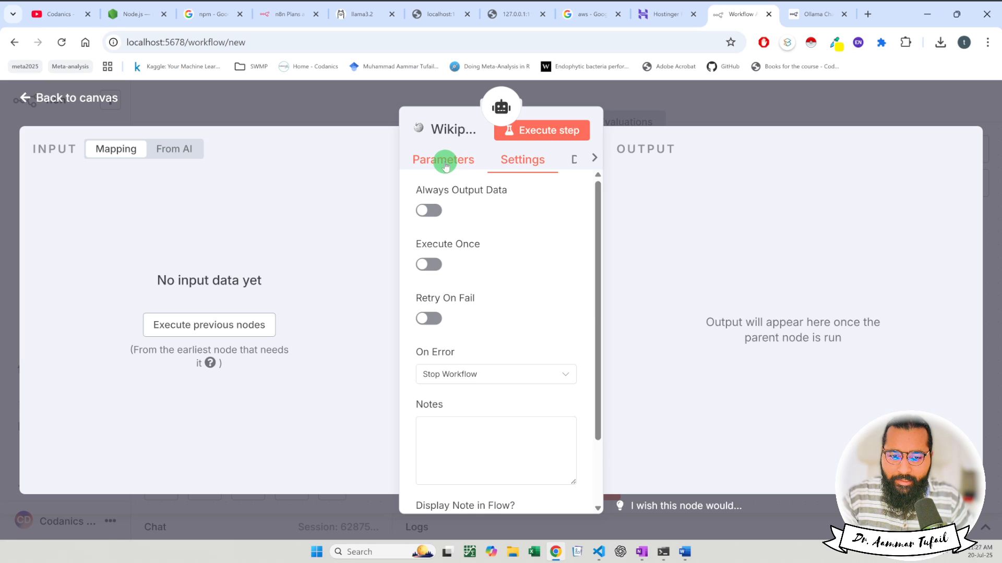
pyautogui.click(445, 166)
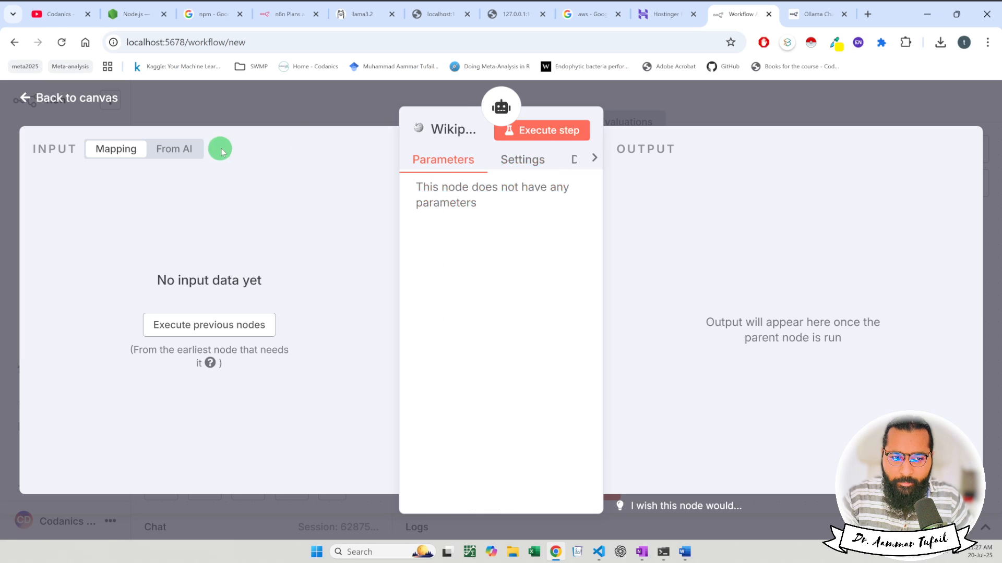
pyautogui.click(166, 150)
pyautogui.click(112, 151)
pyautogui.click(26, 97)
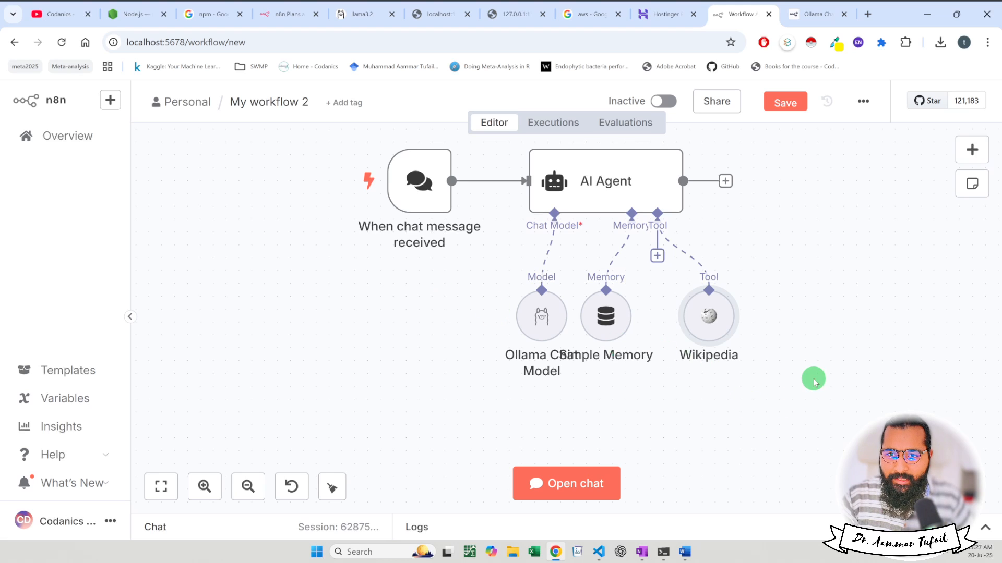
# - Spread the Ollama Chat Model, Simple Memory and Wikipedia nodes apart beneath the AI Agent so their labels do not overlap
pyautogui.scroll(1, 799, 298)
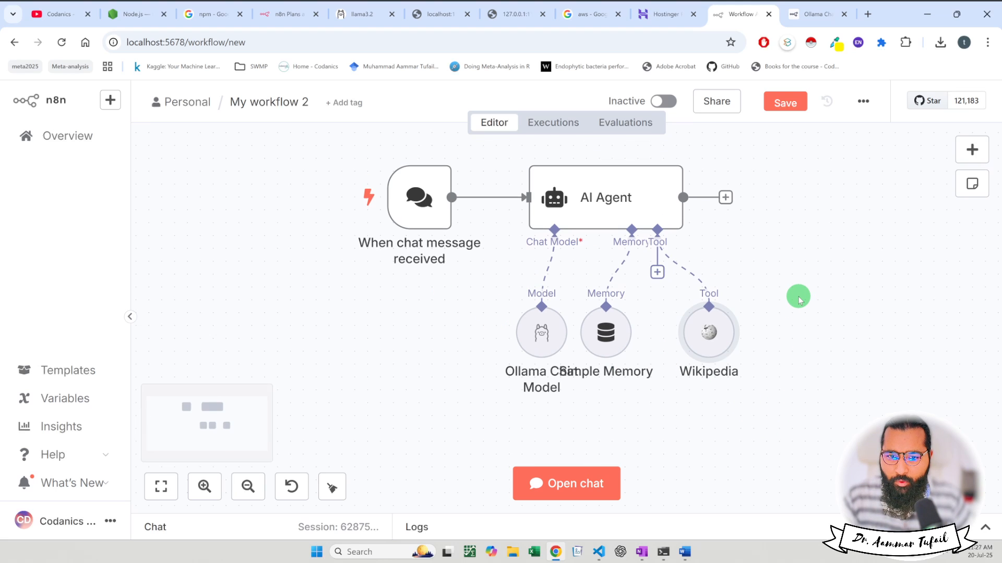
pyautogui.moveTo(391, 265)
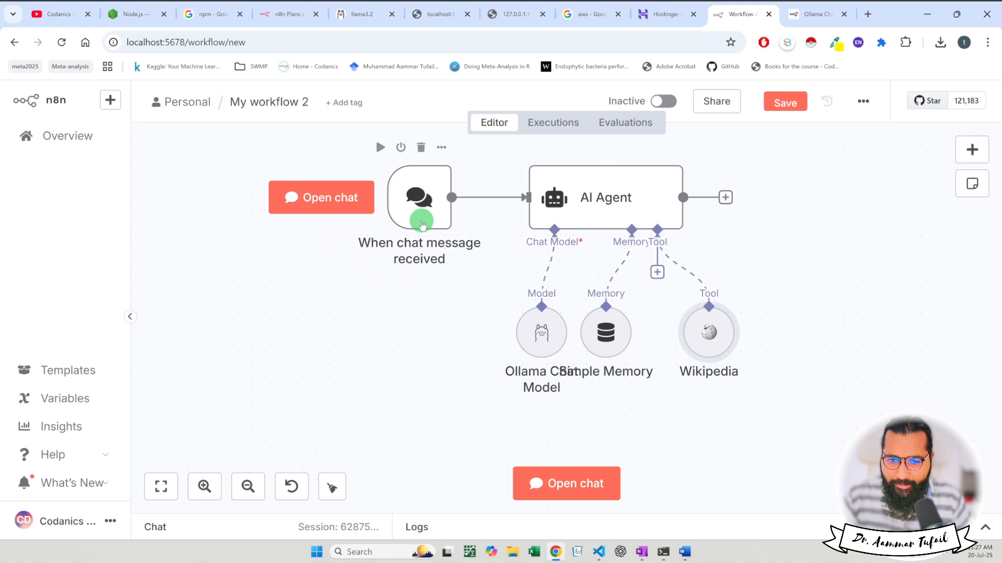
pyautogui.moveTo(529, 333)
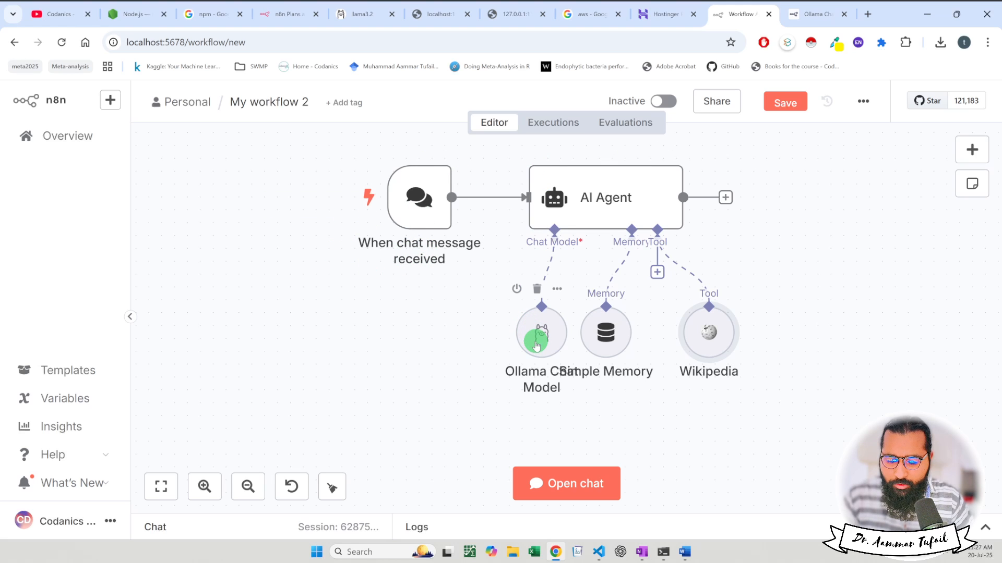
pyautogui.moveTo(537, 346); pyautogui.dragTo(485, 346)
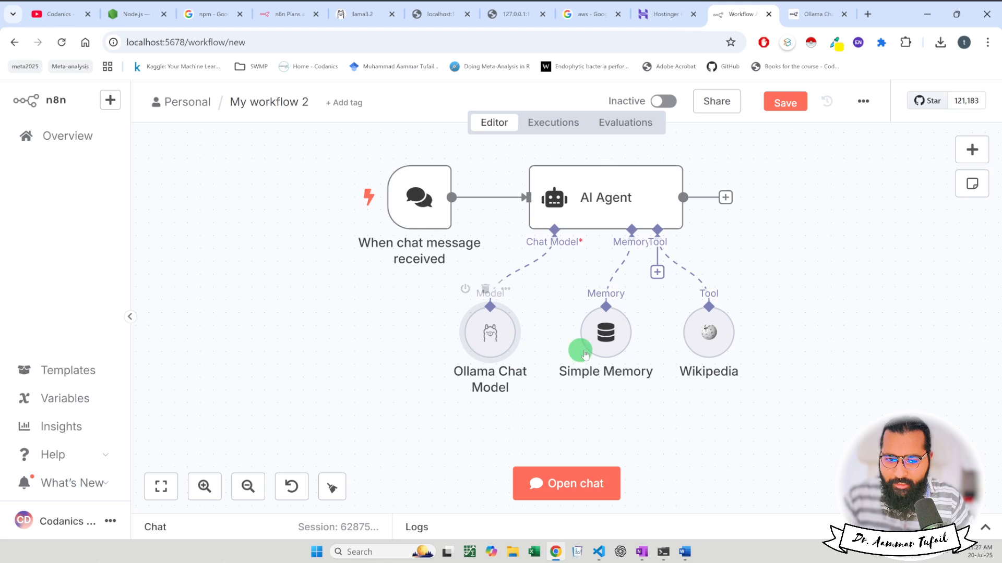
pyautogui.moveTo(595, 354)
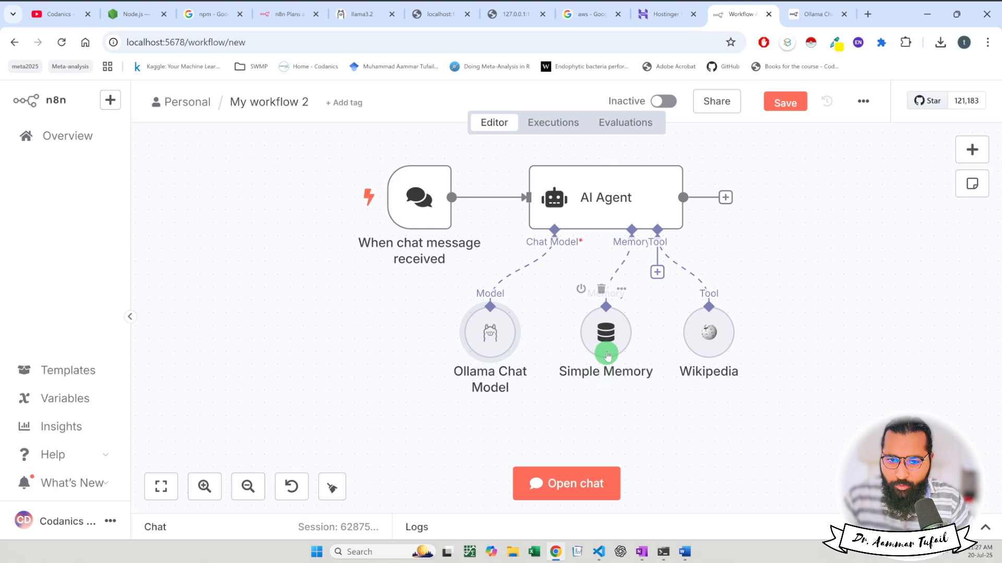
pyautogui.moveTo(608, 340); pyautogui.dragTo(597, 351)
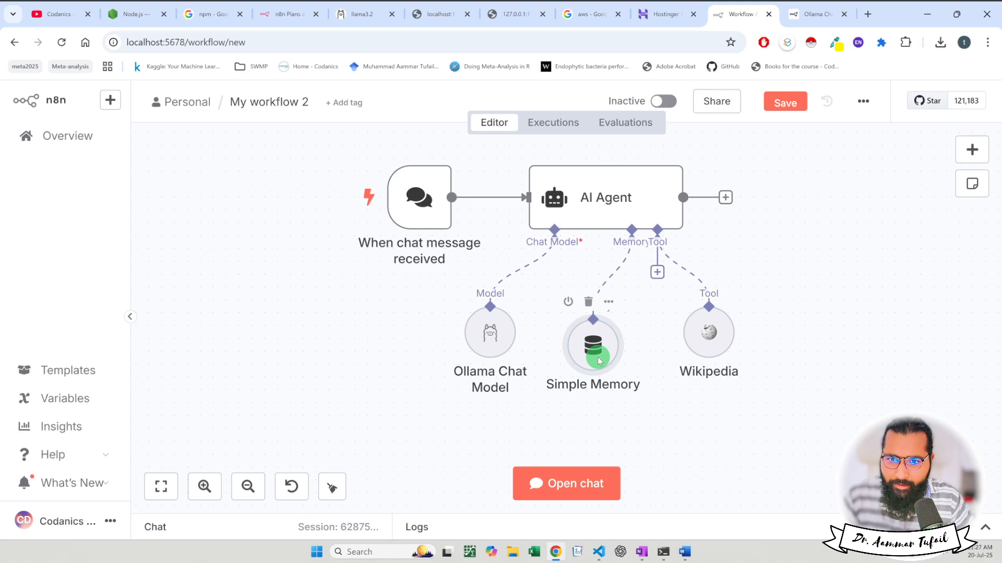
pyautogui.moveTo(727, 342); pyautogui.dragTo(752, 355)
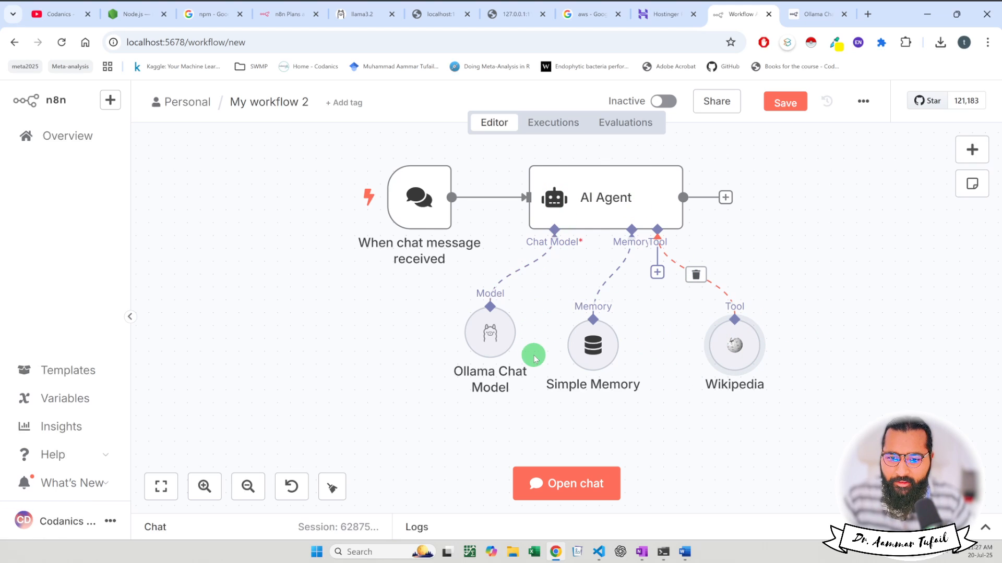
pyautogui.moveTo(532, 368)
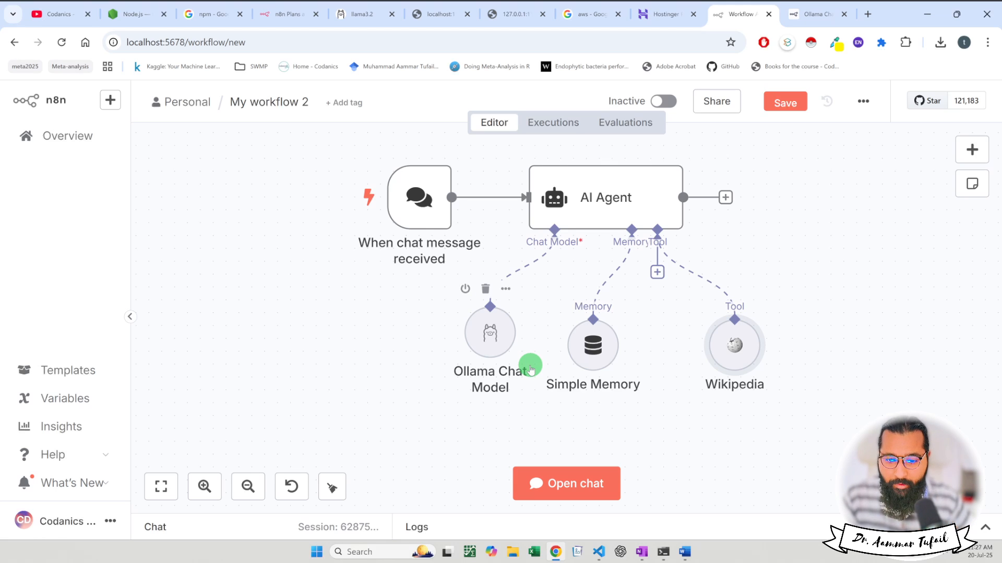
# - Save the workflow and rename it "OLLAMA and Wikipedia"
pyautogui.click(784, 103)
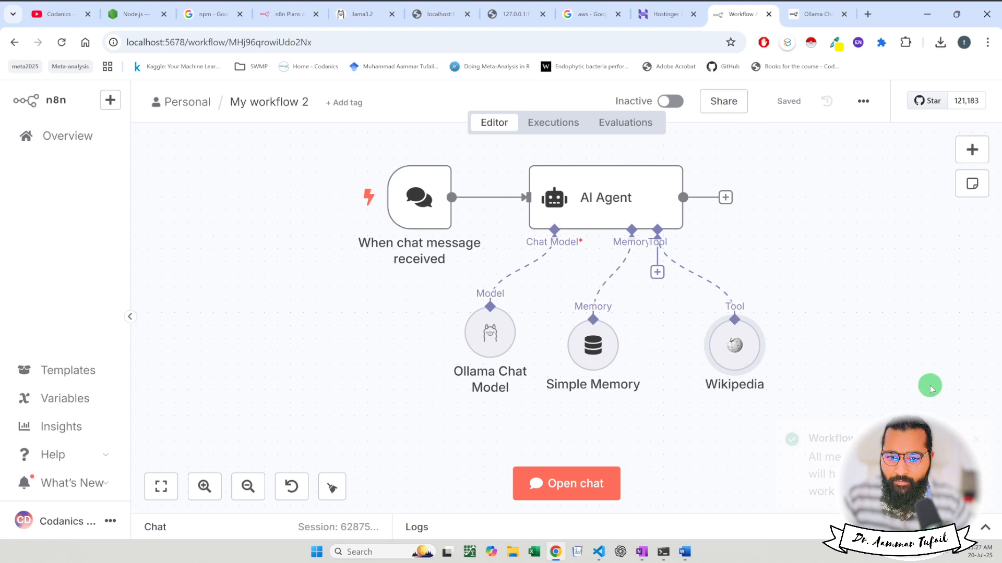
pyautogui.click(262, 101)
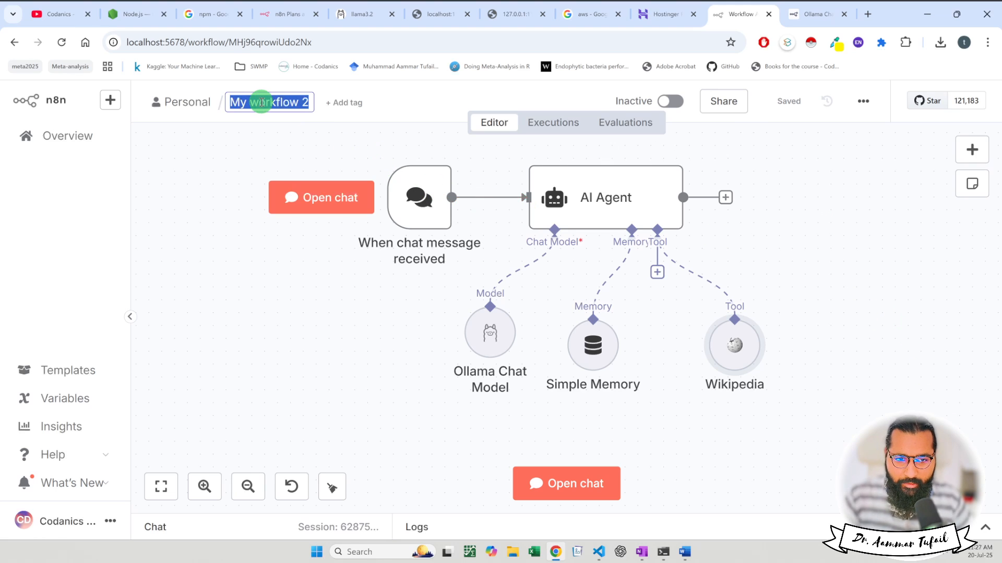
pyautogui.write('OLLAMA')
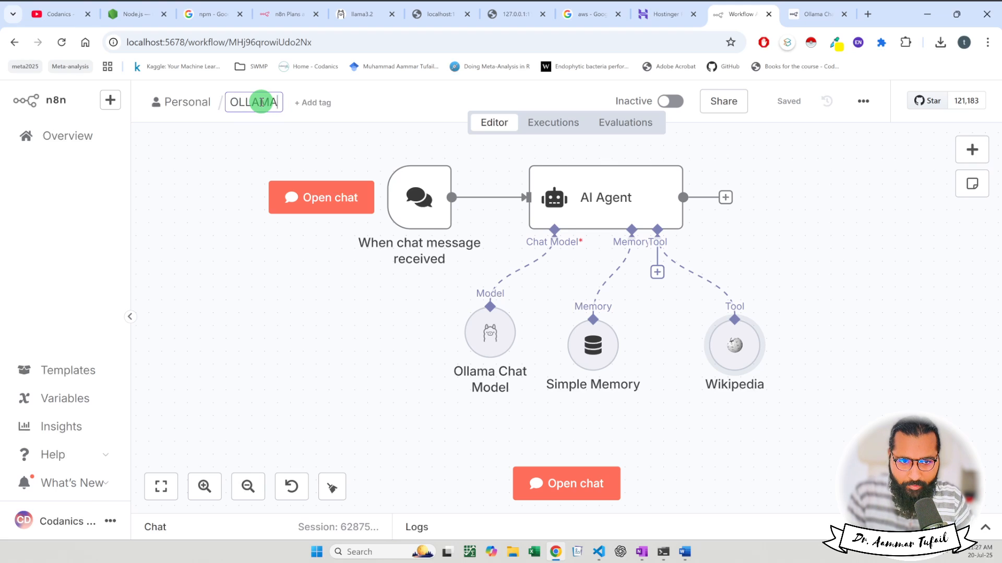
pyautogui.write(' and Wikipedia')
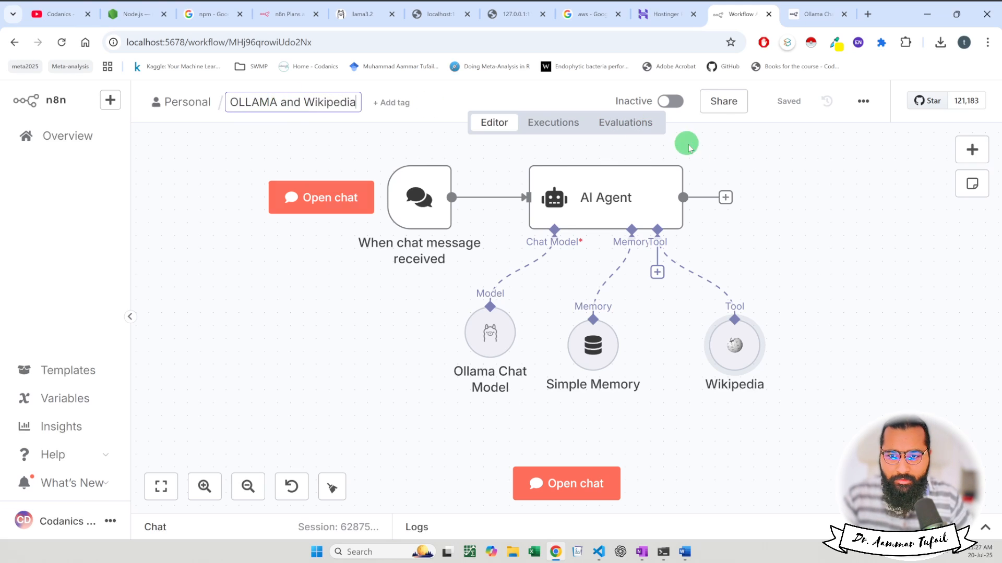
pyautogui.click(834, 183)
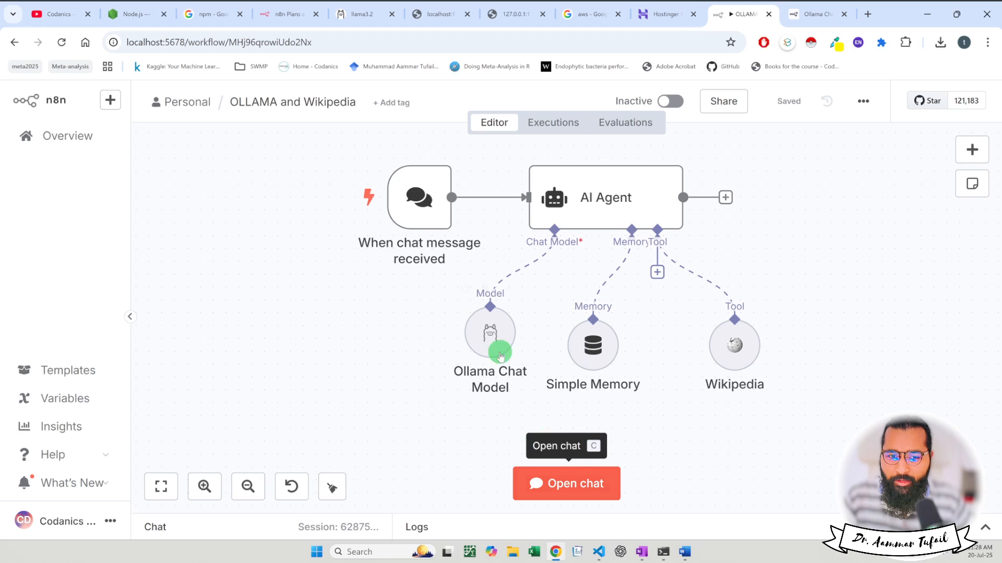
# - Open the workflow's chat and reduce the browser page zoom to 80%
pyautogui.moveTo(417, 201)
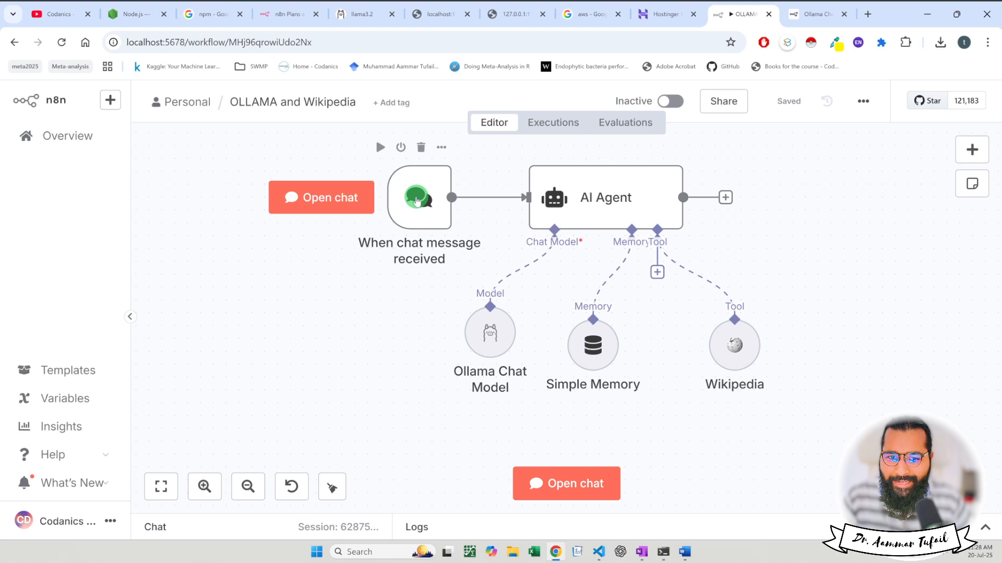
pyautogui.click(558, 484)
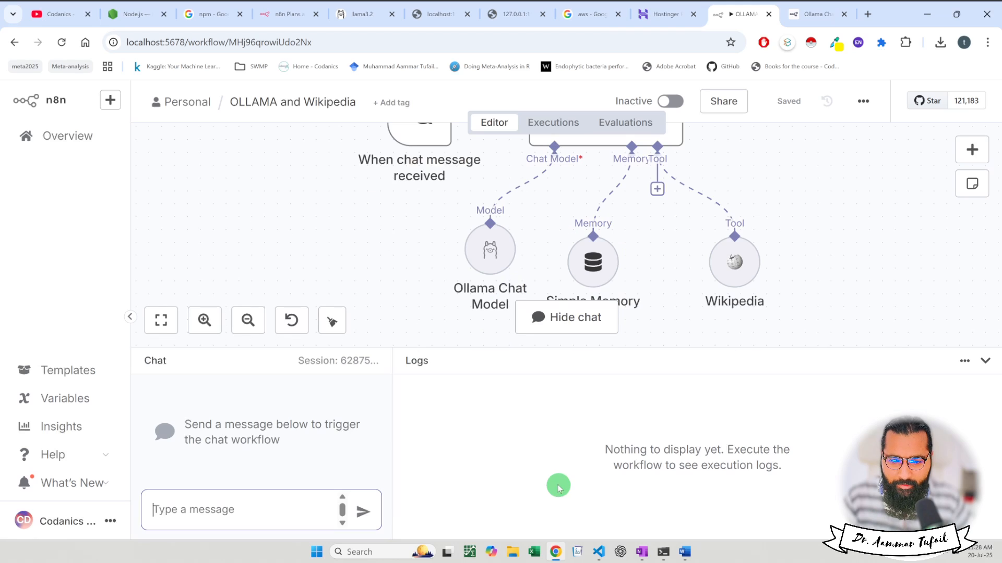
pyautogui.hotkey('ctrl', '-')
pyautogui.hotkey('ctrl', '-')
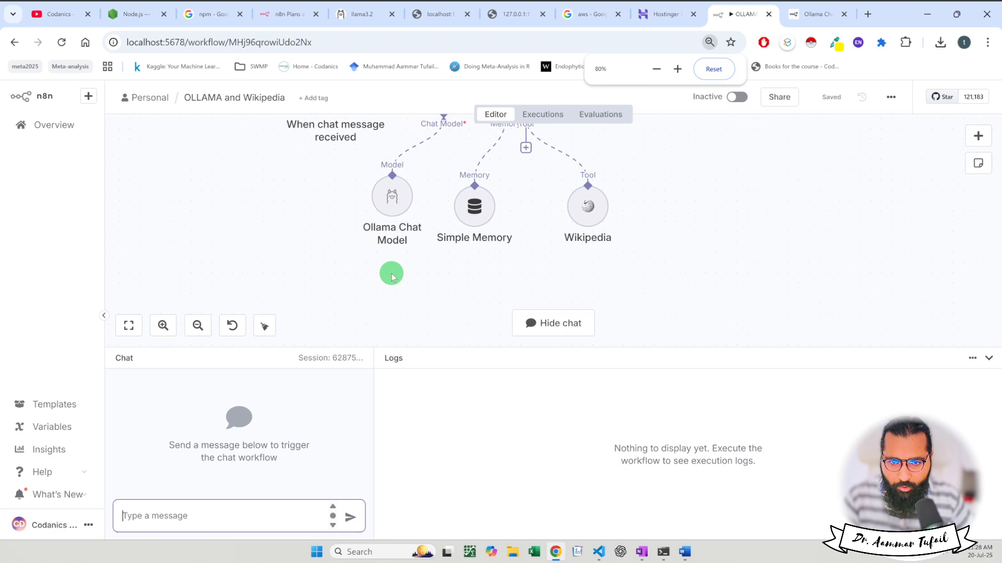
# - Send the chat message "Tell me a joke about Lahore in rain?" to the workflow
pyautogui.scroll(5, 321, 237)
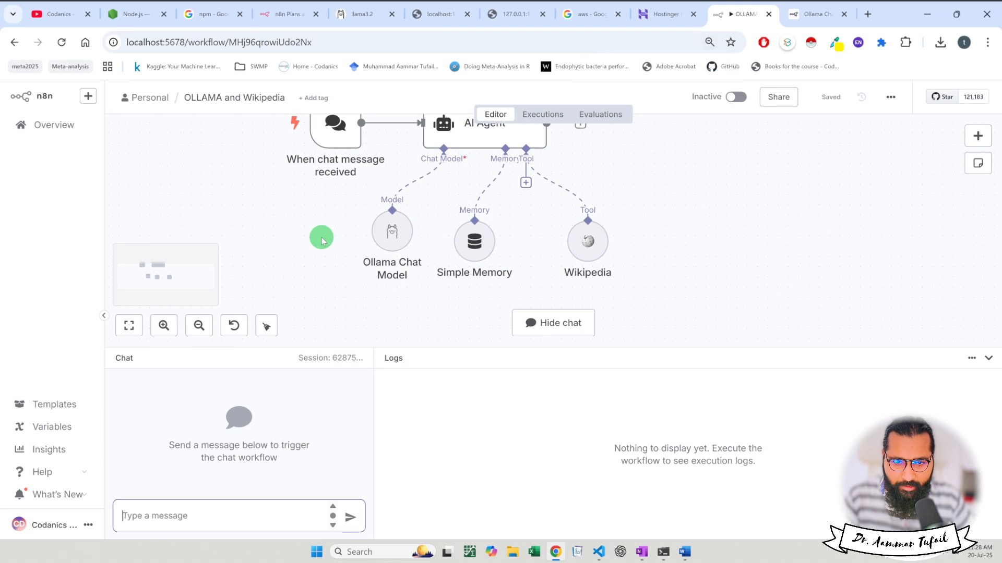
pyautogui.click(213, 518)
pyautogui.write('Tell me a joke abo')
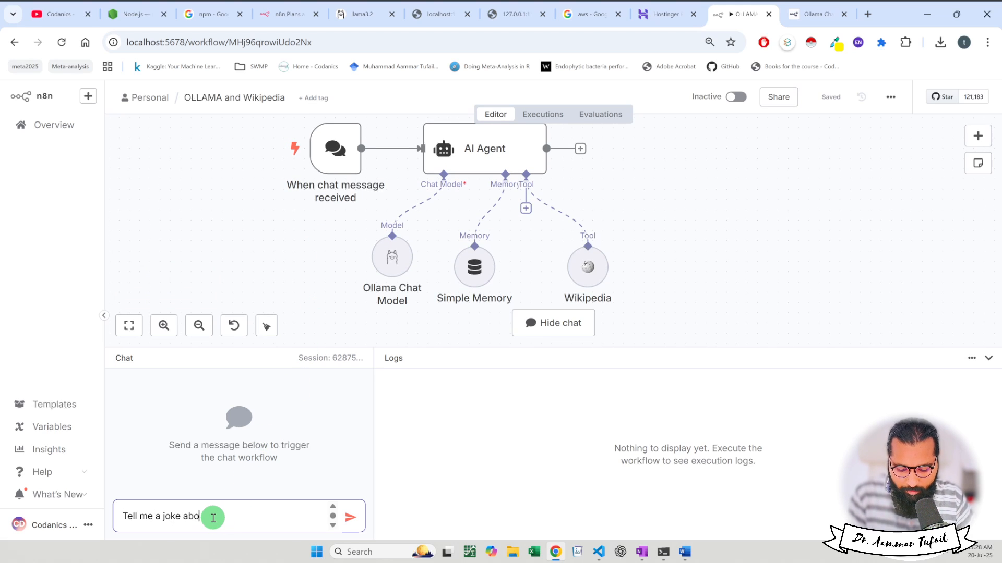
pyautogui.write('ut Irahore i')
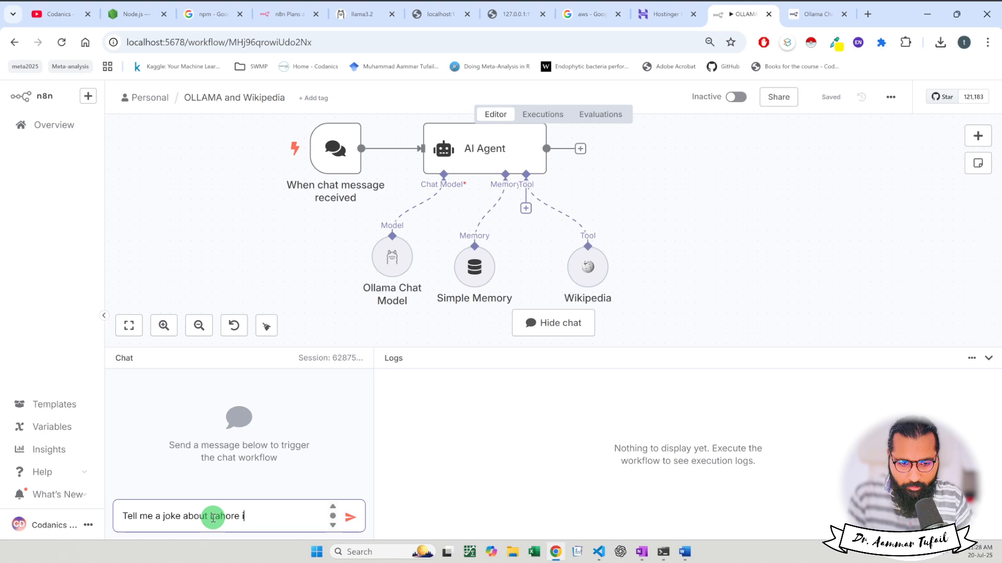
pyautogui.write('n rain?')
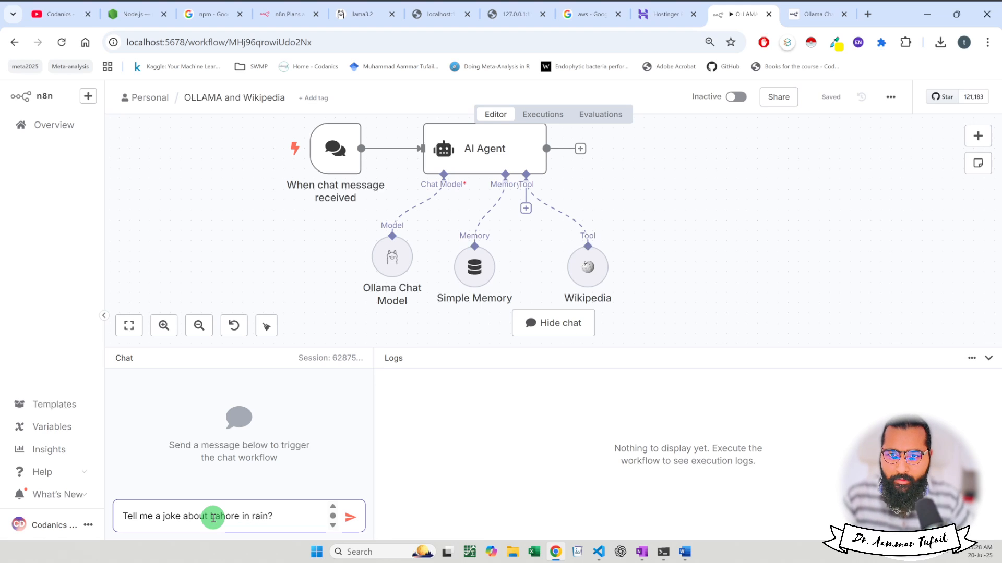
pyautogui.click(353, 520)
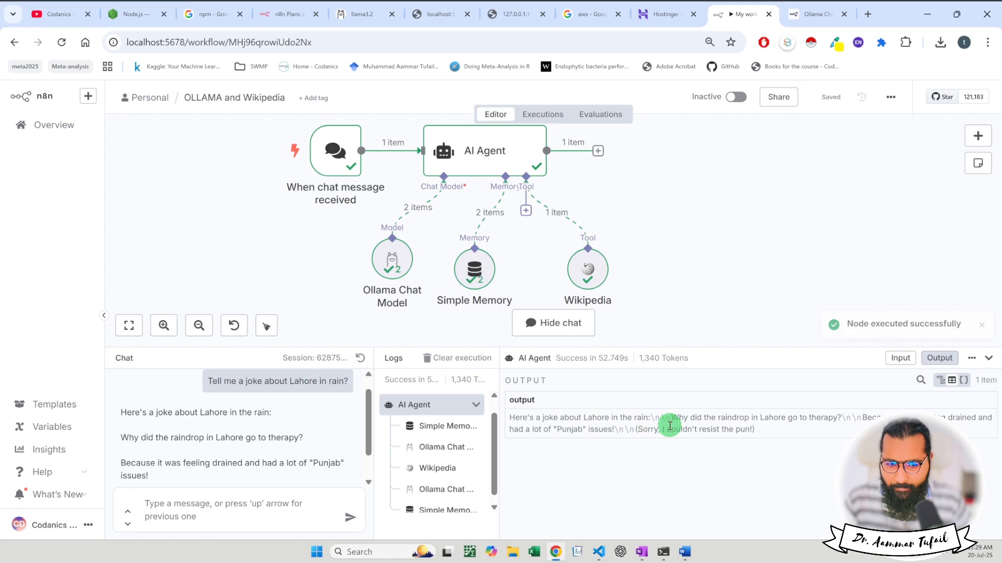
# - Widen the chat and logs areas to read the joke reply, the execution log entries and the AI Agent's output
pyautogui.moveTo(497, 443); pyautogui.dragTo(589, 444)
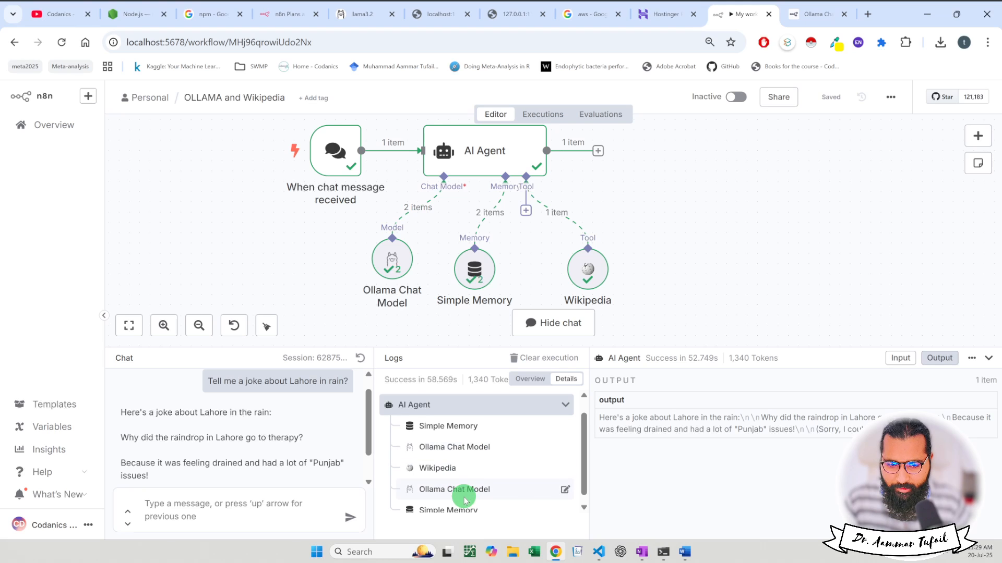
pyautogui.scroll(-1, 475, 506)
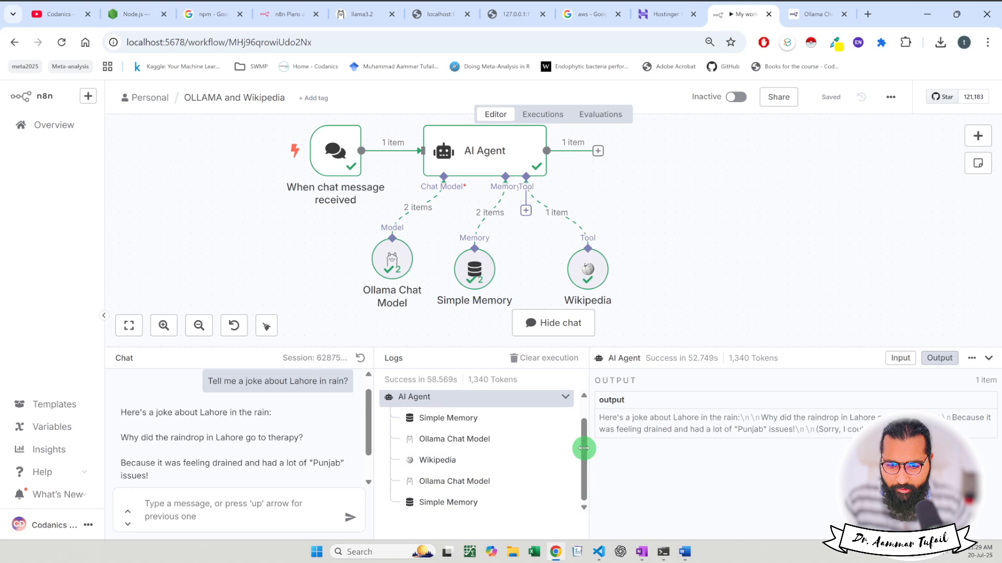
pyautogui.moveTo(589, 446); pyautogui.dragTo(577, 449)
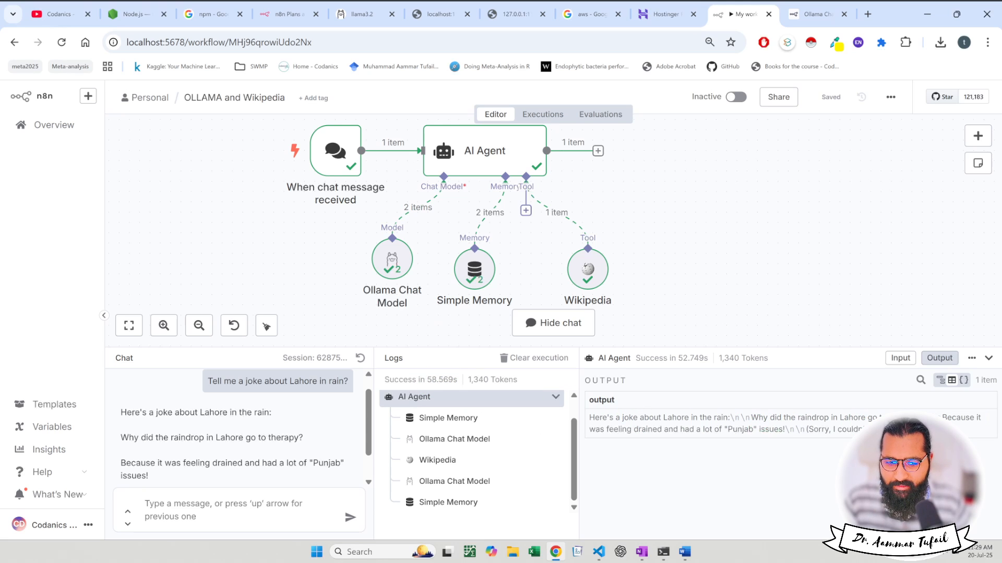
pyautogui.moveTo(856, 430); pyautogui.dragTo(587, 417)
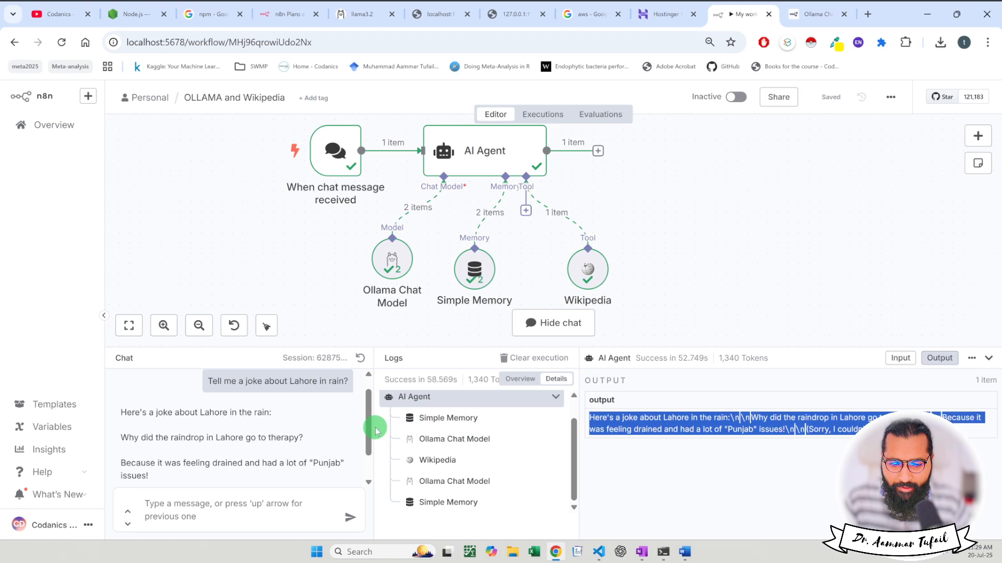
pyautogui.moveTo(372, 427); pyautogui.dragTo(475, 428)
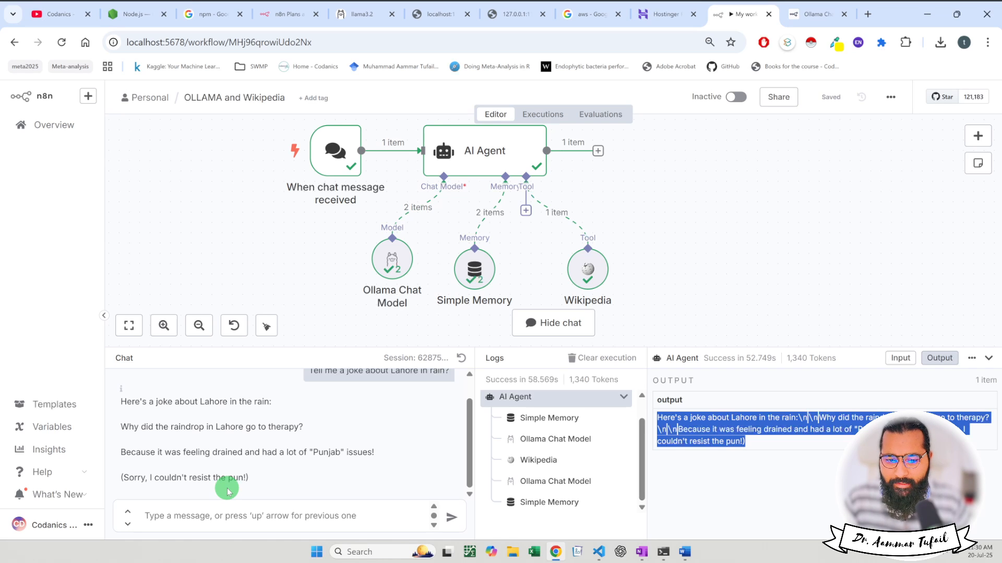
# - Send the chat message "Look for links on wikipedia about Pakistani population and give me top 10" and read through the reply
pyautogui.click(232, 517)
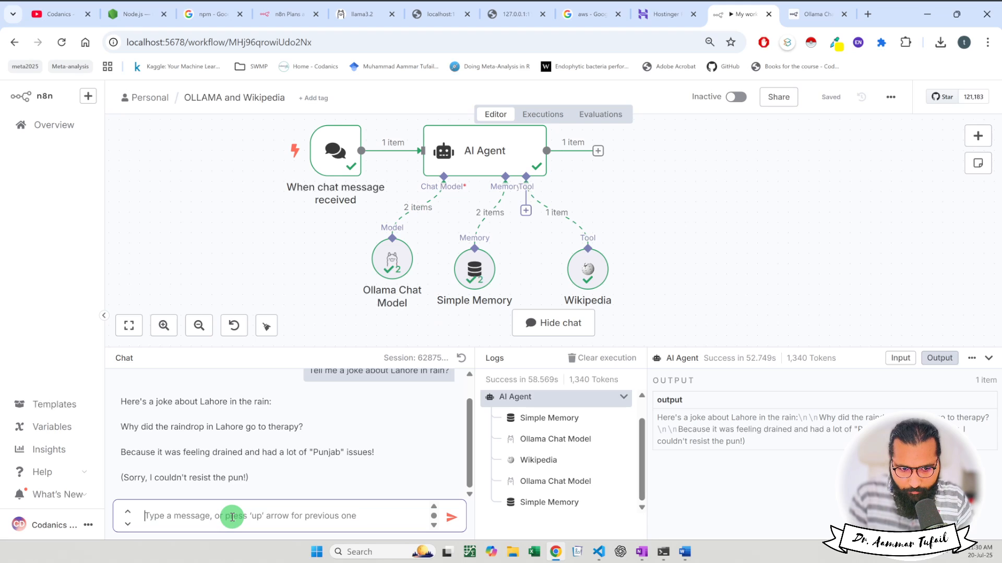
pyautogui.write('Look for links')
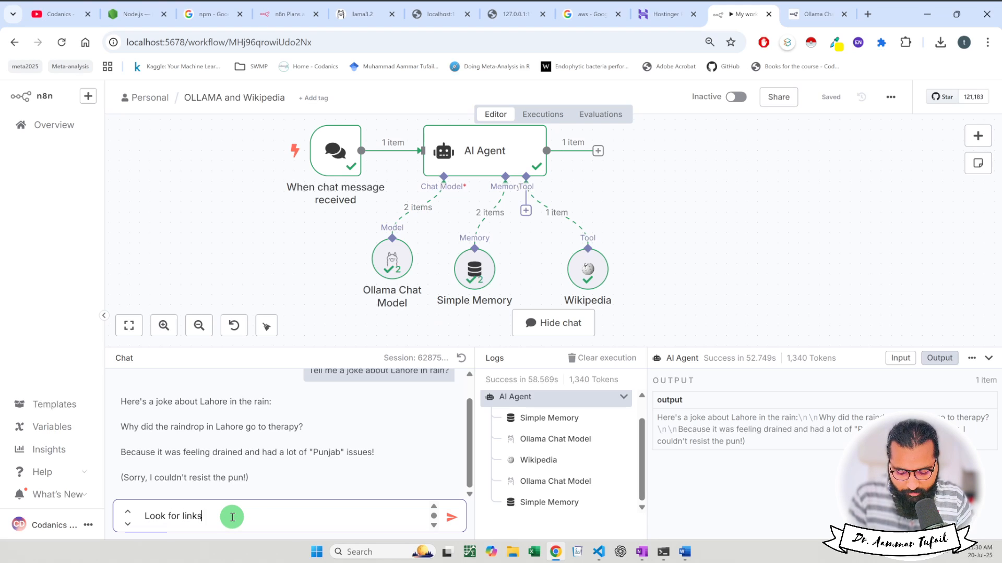
pyautogui.write(' on wid')
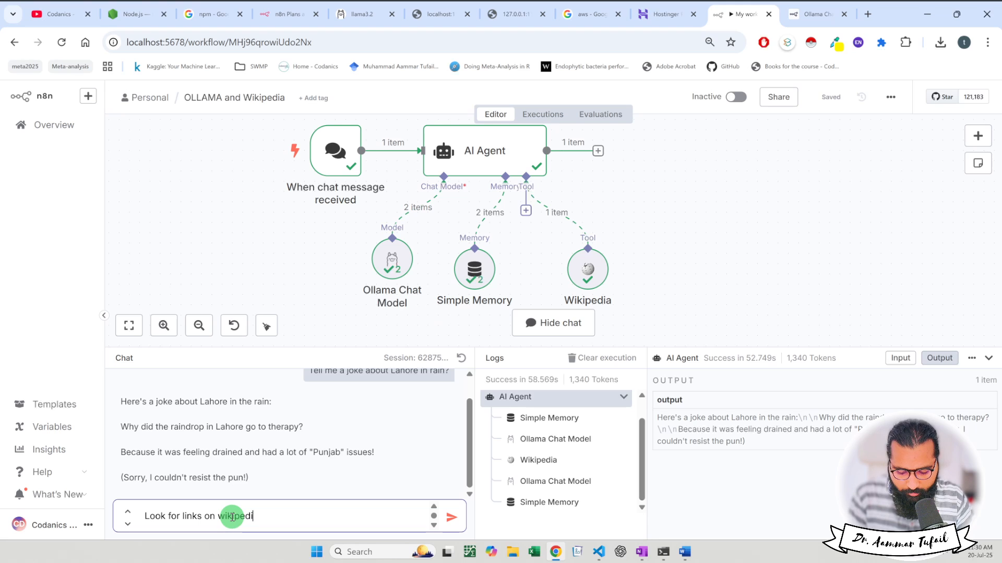
pyautogui.write('ipedia about Pakistani')
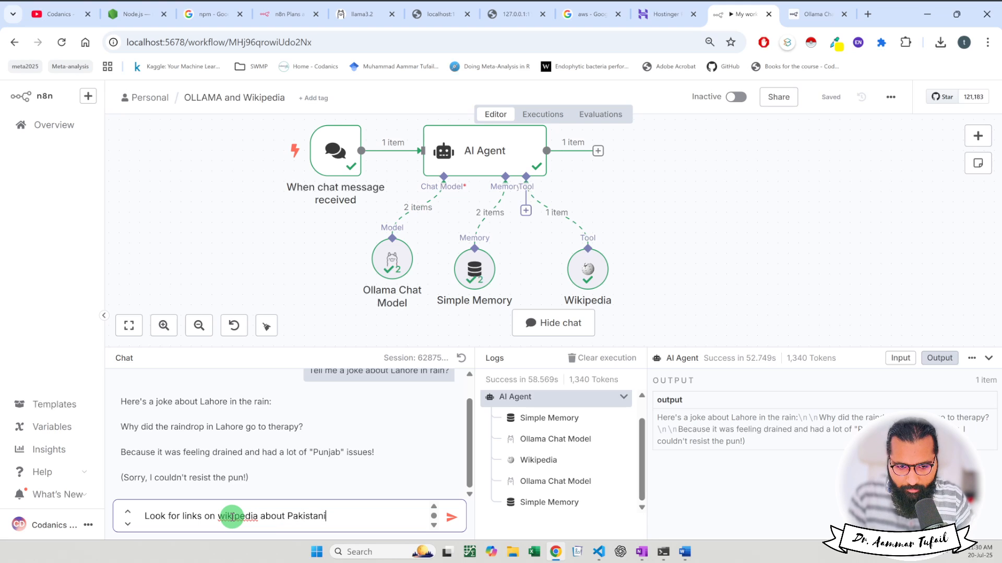
pyautogui.write(' la')
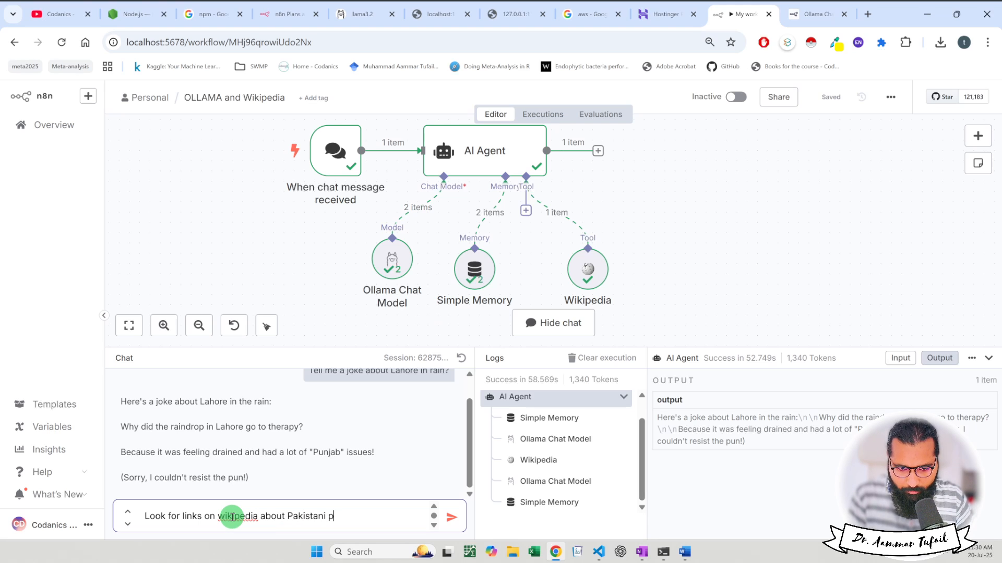
pyautogui.write('opi')
pyautogui.press('BackSpace')
pyautogui.write('ulation and ')
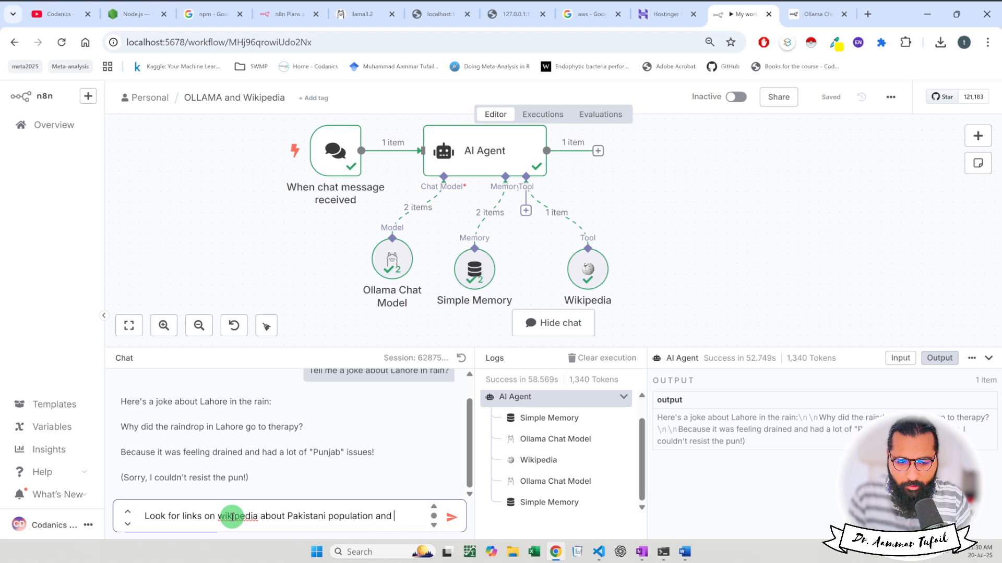
pyautogui.write('give me top 1')
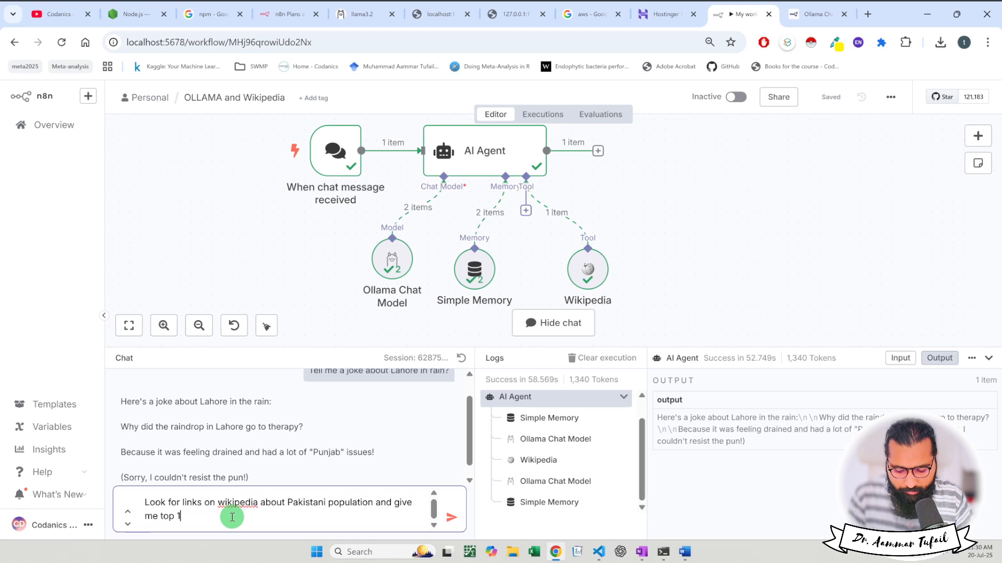
pyautogui.write('0')
pyautogui.press('Return')
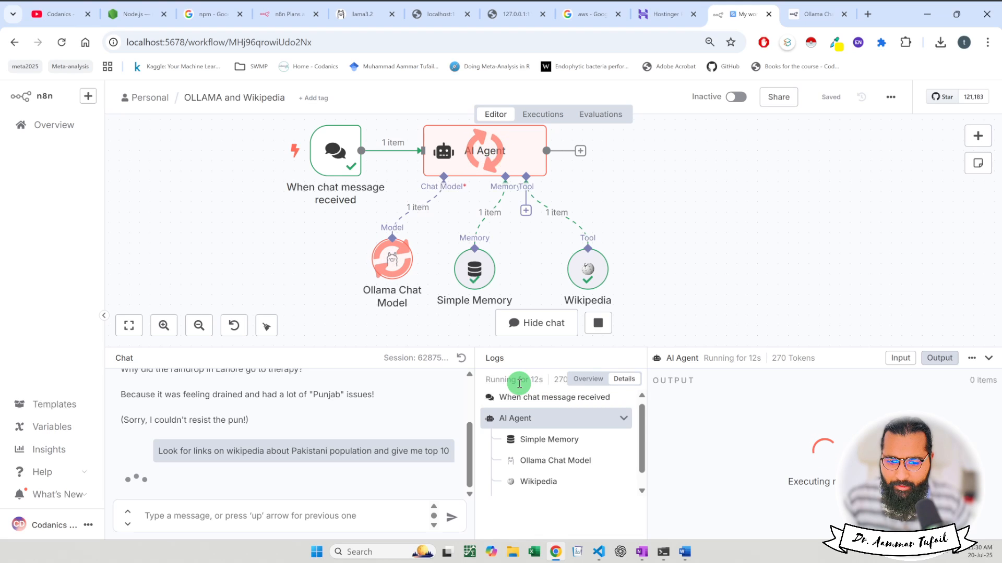
pyautogui.moveTo(579, 442)
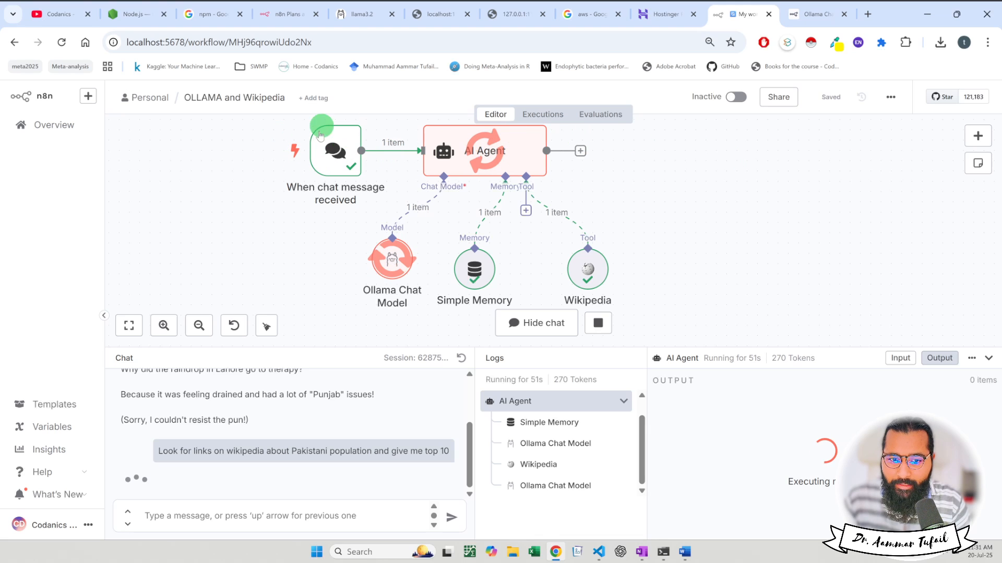
pyautogui.moveTo(308, 157)
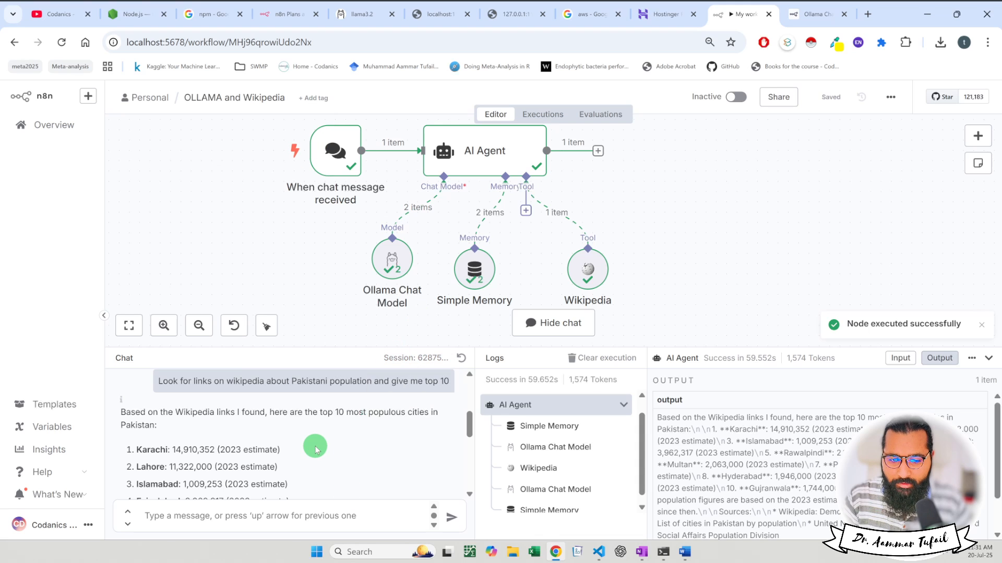
pyautogui.scroll(-1, 315, 448)
pyautogui.scroll(-5, 315, 448)
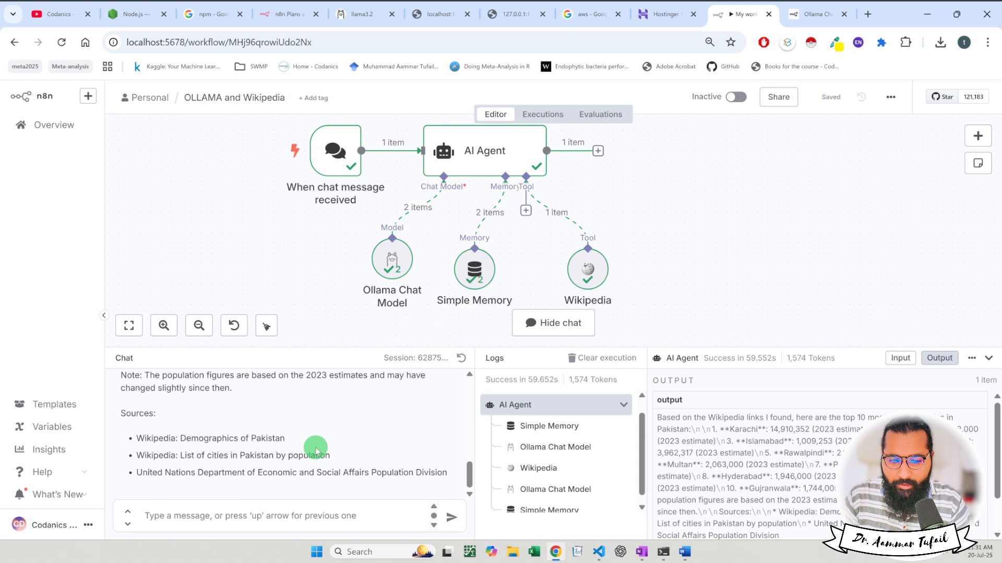
pyautogui.scroll(10, 315, 447)
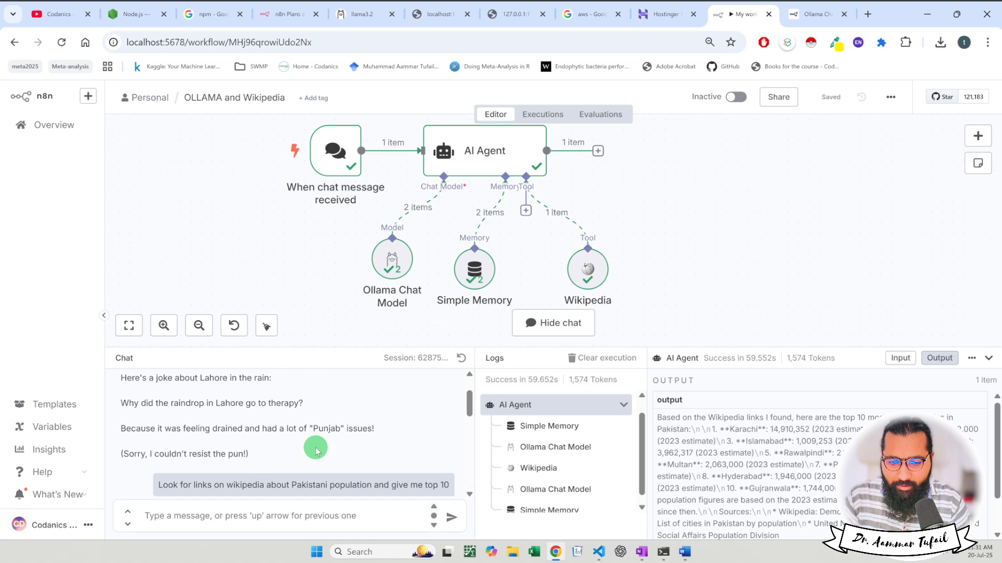
# - Ask the chat "how many articles are there on biology on wikipedia" and read through the reply
pyautogui.click(261, 516)
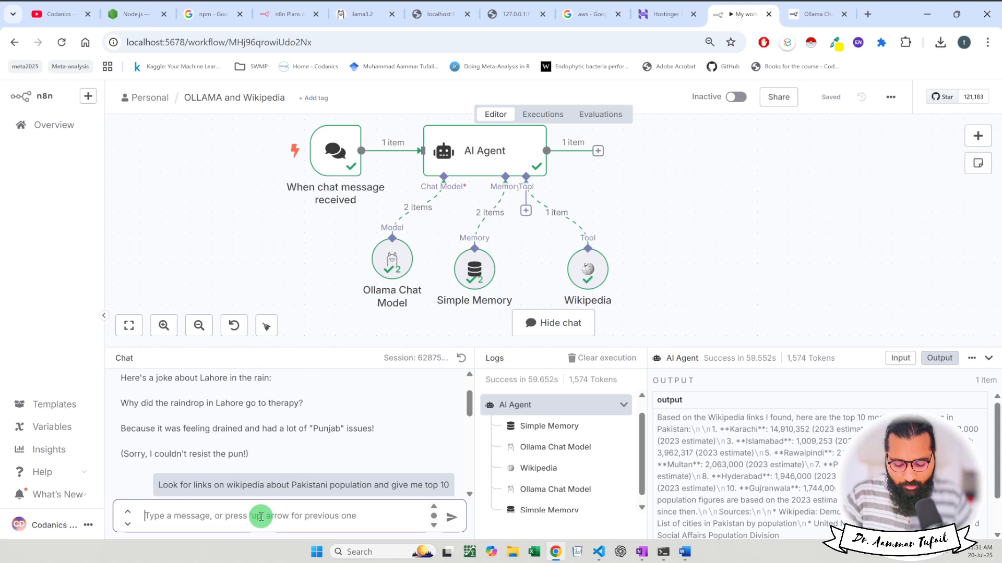
pyautogui.write('how many artic')
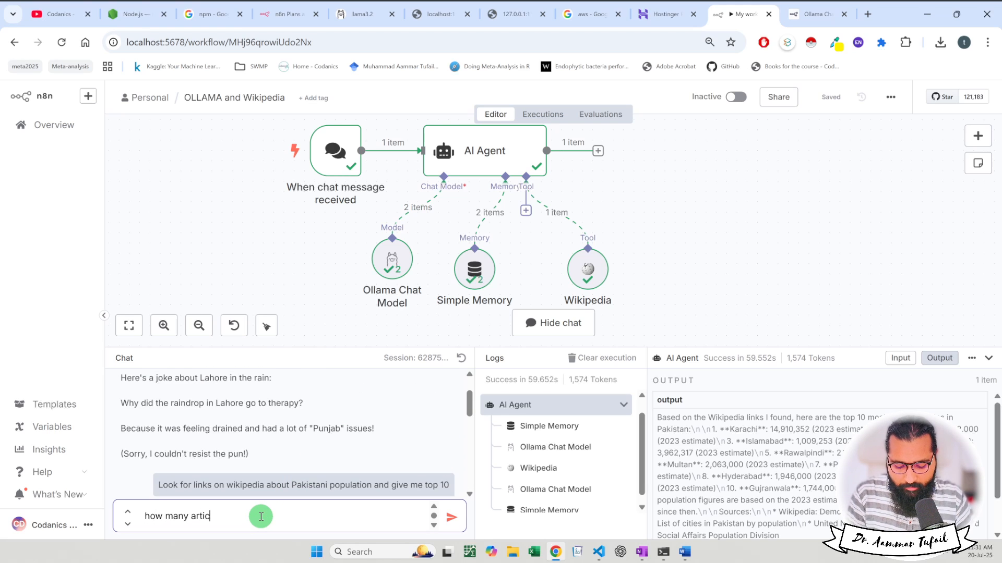
pyautogui.write('les are there o')
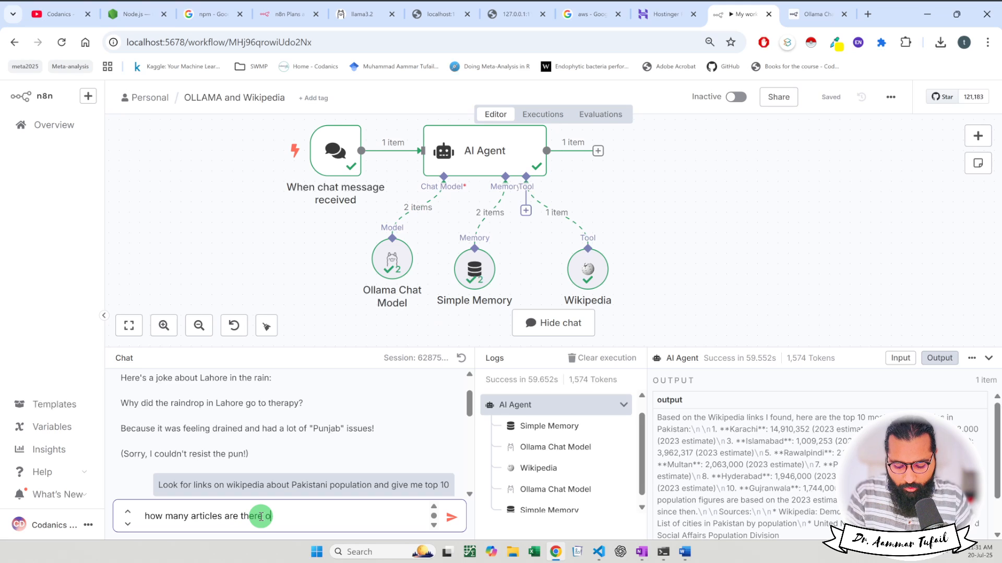
pyautogui.write('n biology on w')
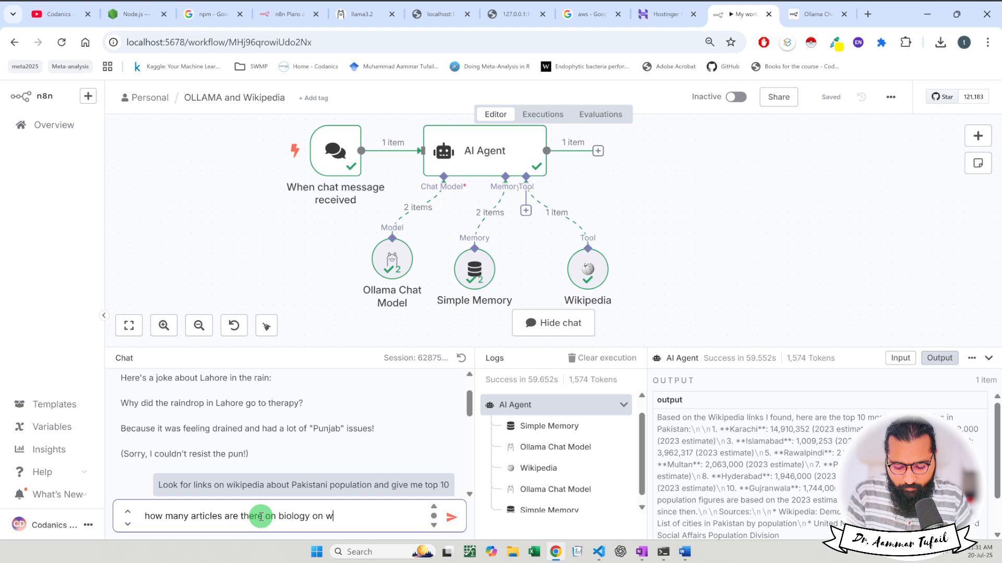
pyautogui.write('ikipedia')
pyautogui.press('Return')
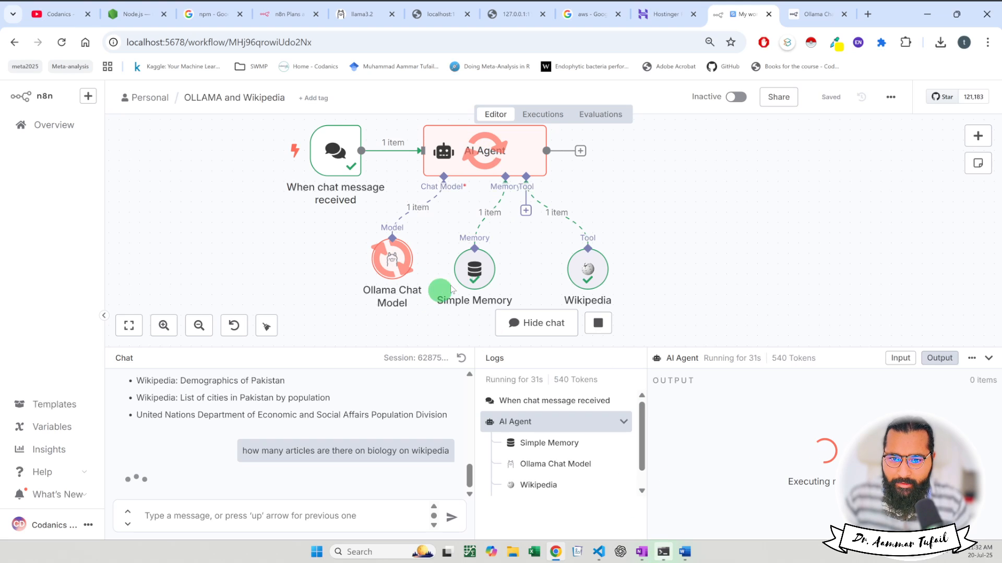
pyautogui.click(813, 17)
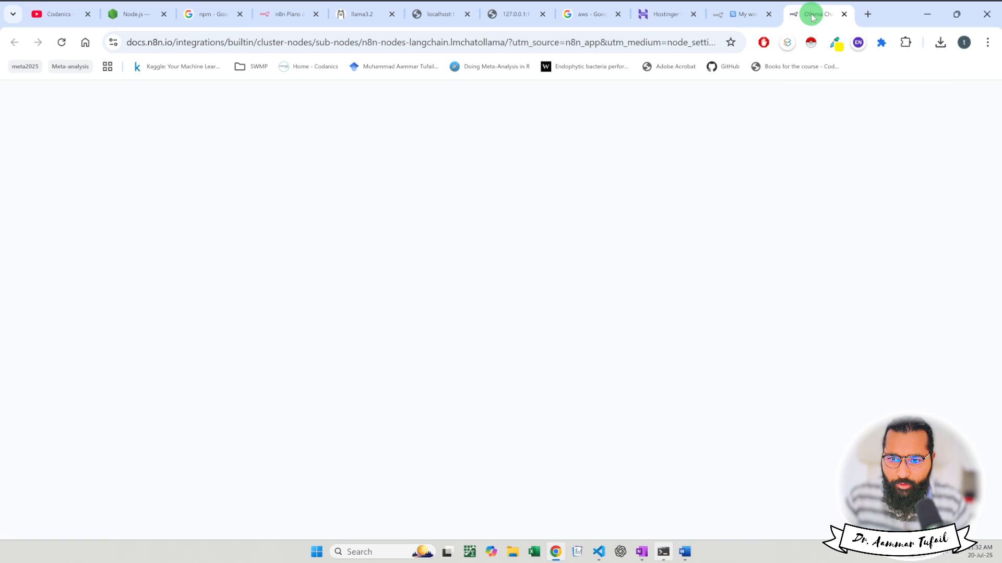
pyautogui.click(747, 14)
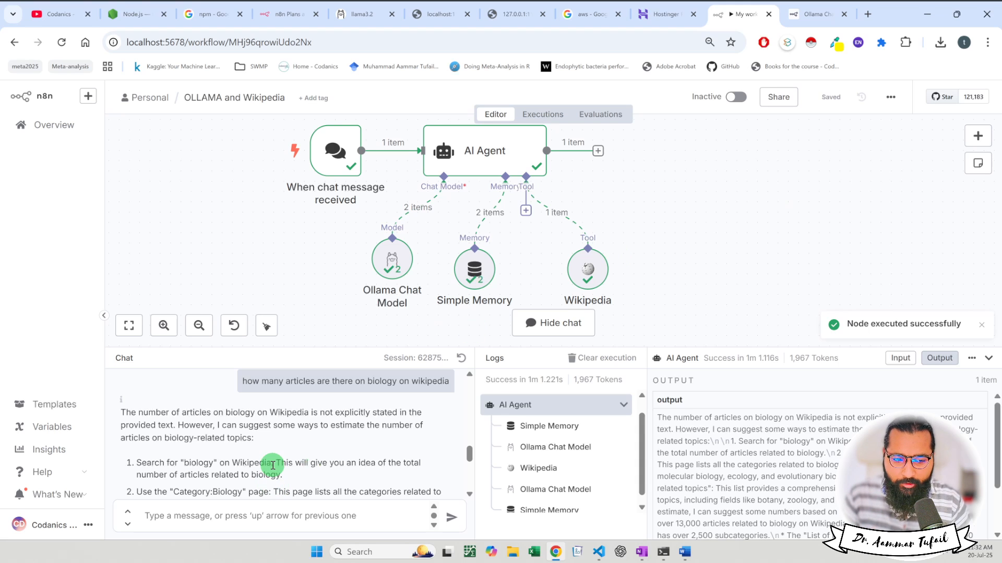
pyautogui.scroll(-2, 274, 465)
pyautogui.scroll(-2, 274, 464)
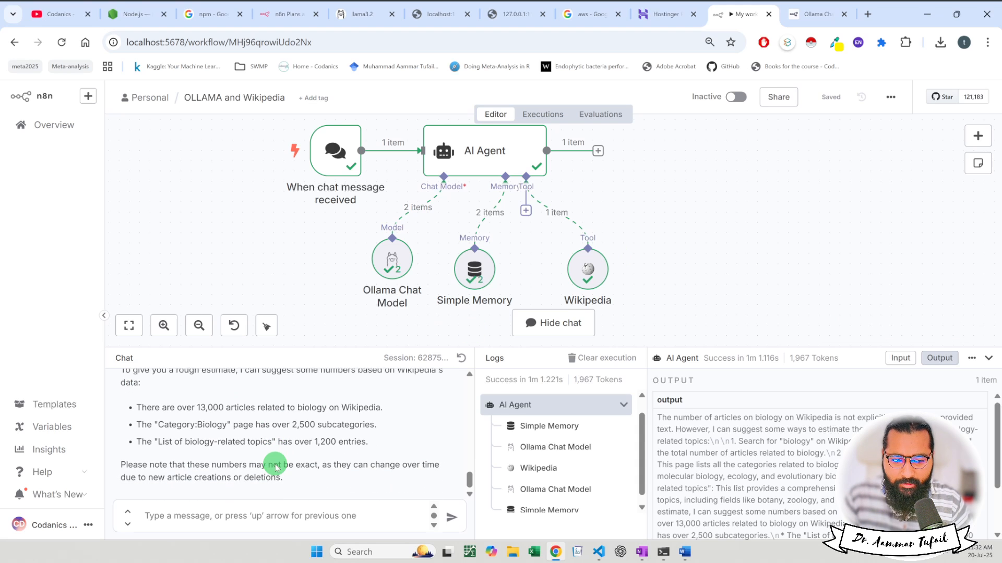
pyautogui.scroll(10, 276, 465)
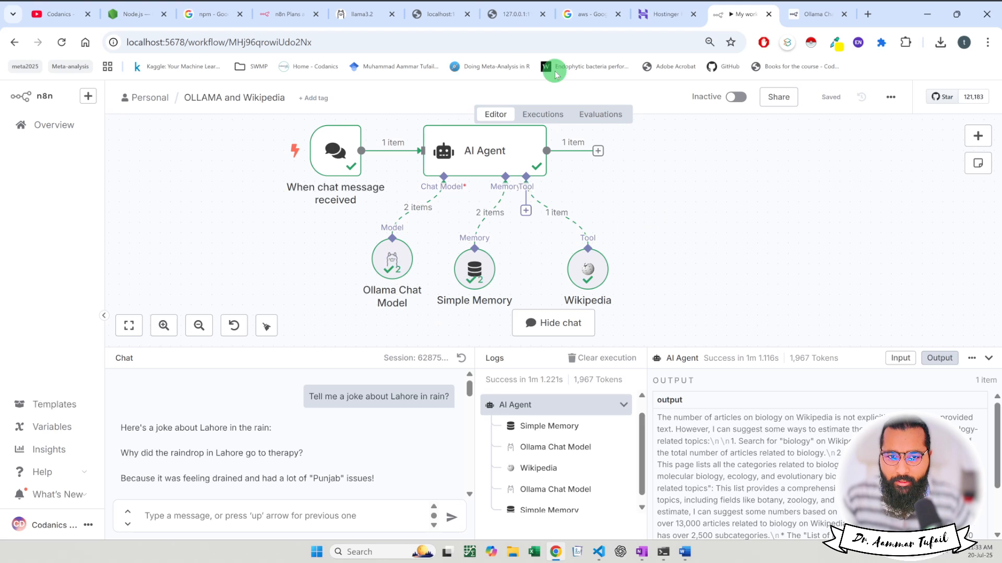
# - Switch to the Ollama website's model search, filter it by Thinking models and clear the "llama" search term
pyautogui.click(373, 19)
pyautogui.hotkey('alt', 'Left')
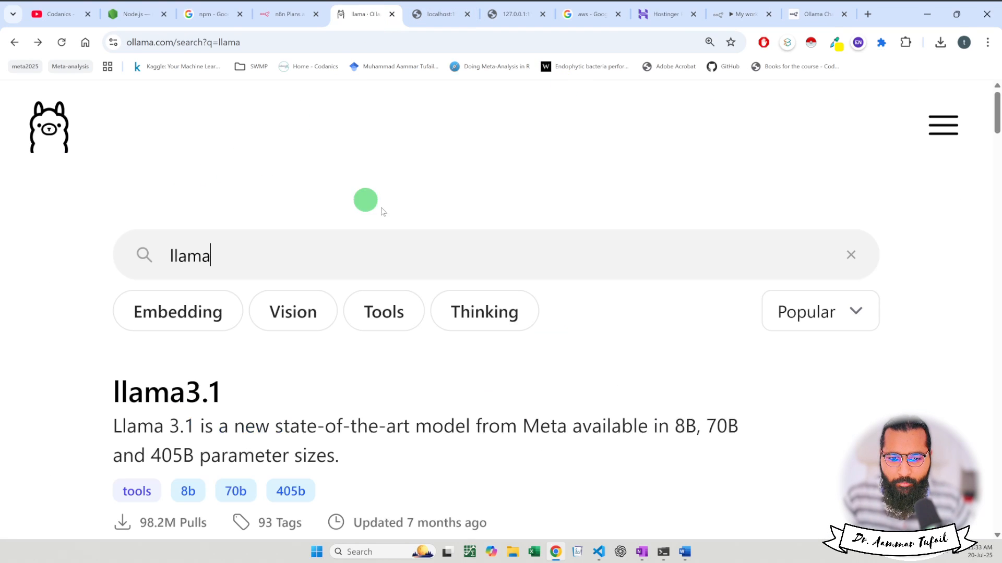
pyautogui.click(471, 297)
pyautogui.scroll(-8, 599, 250)
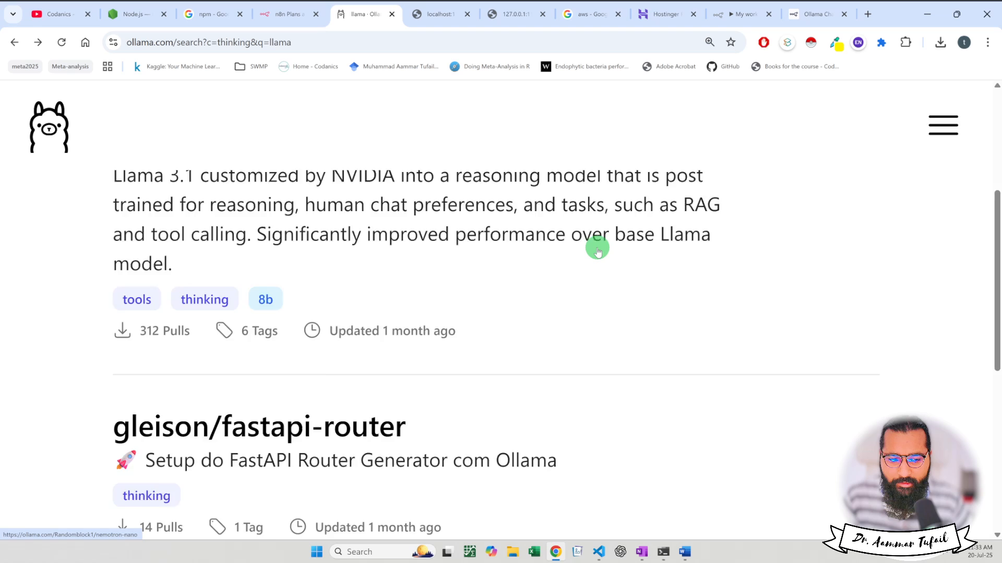
pyautogui.scroll(10, 596, 248)
pyautogui.doubleClick(229, 244)
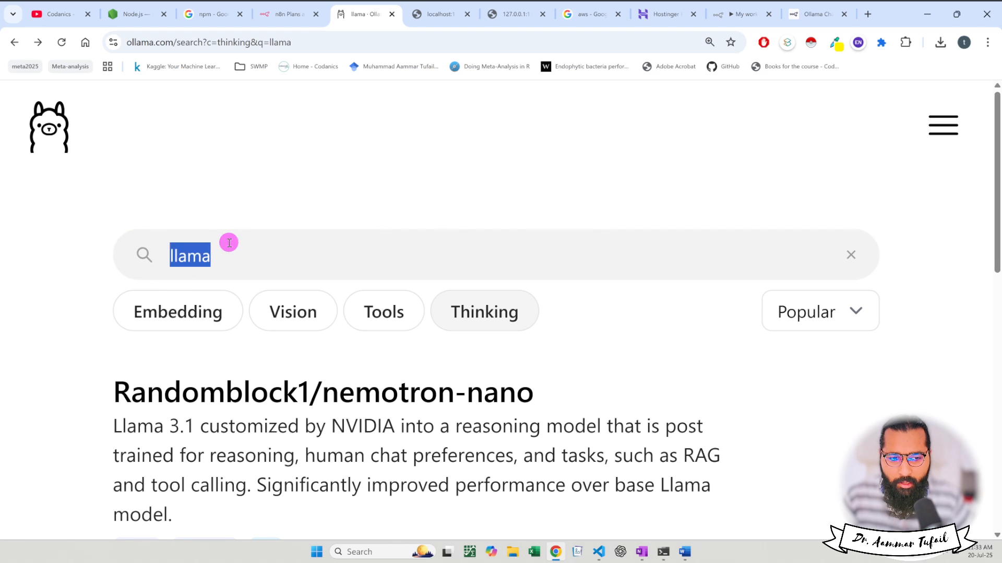
pyautogui.press('BackSpace')
pyautogui.hotkey('ctrl', '-')
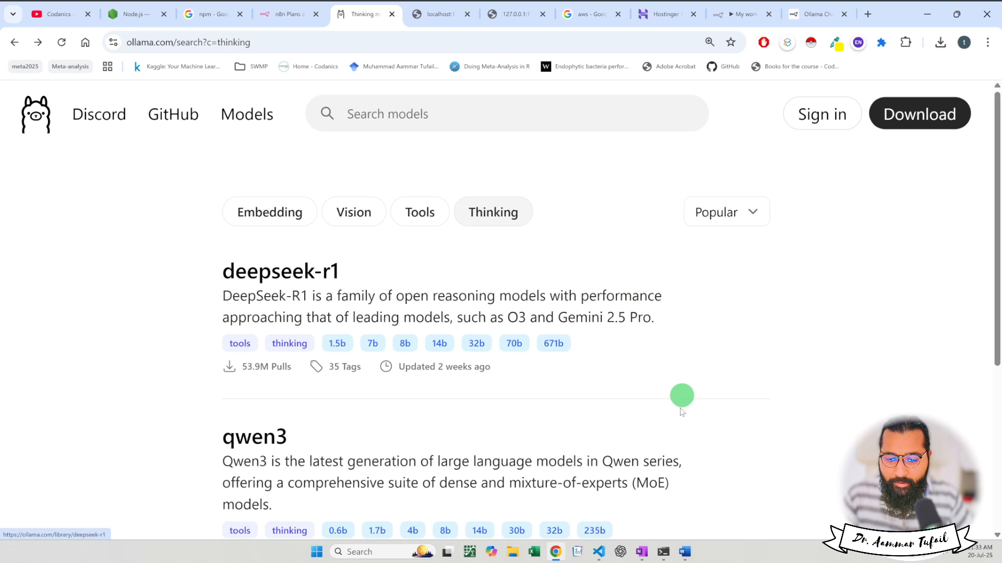
# - Begin an "ollama run" command in Command Prompt, and look through the deepseek-r1 model sizes on the Ollama website
pyautogui.click(662, 551)
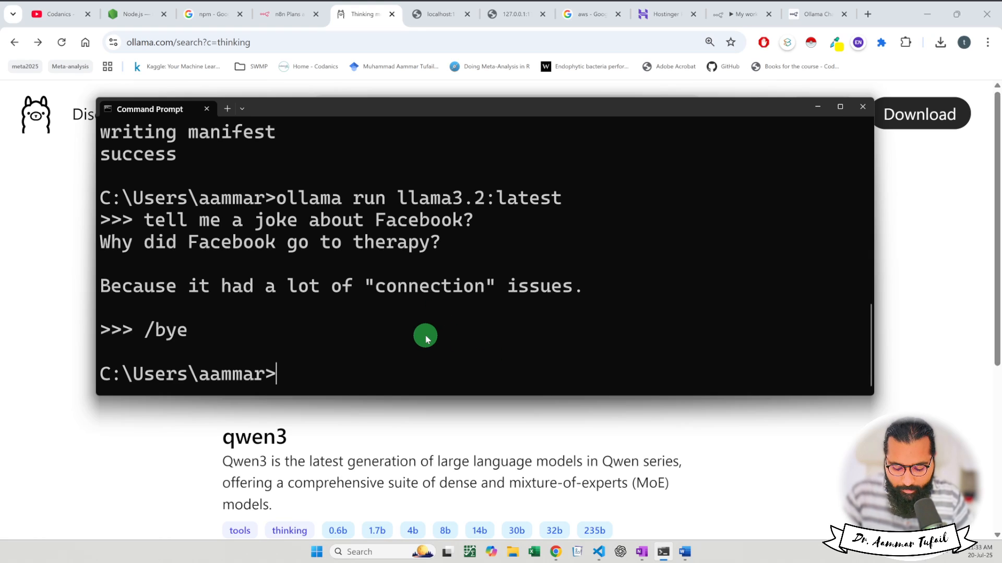
pyautogui.write('ollama run')
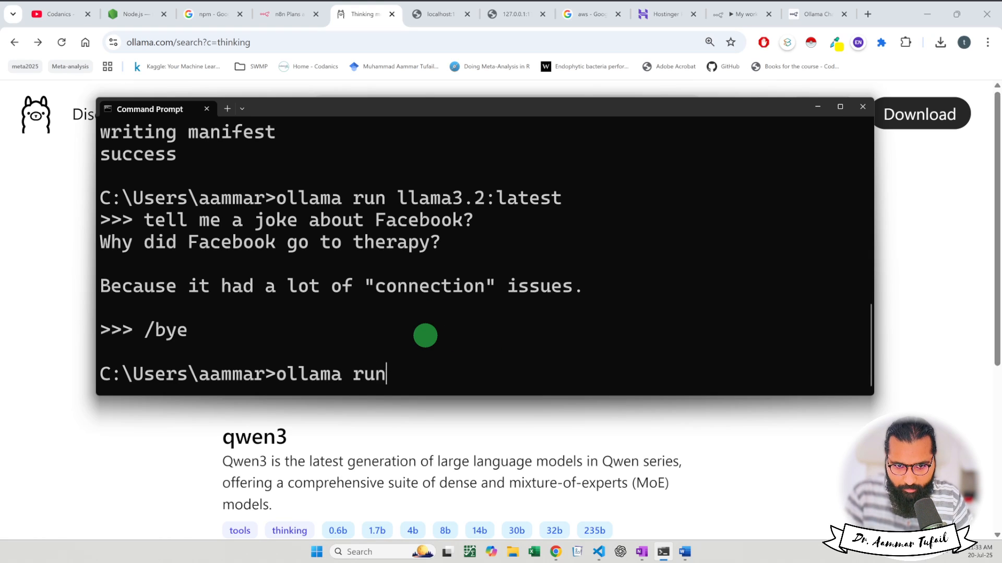
pyautogui.hotkey('alt', 'Tab')
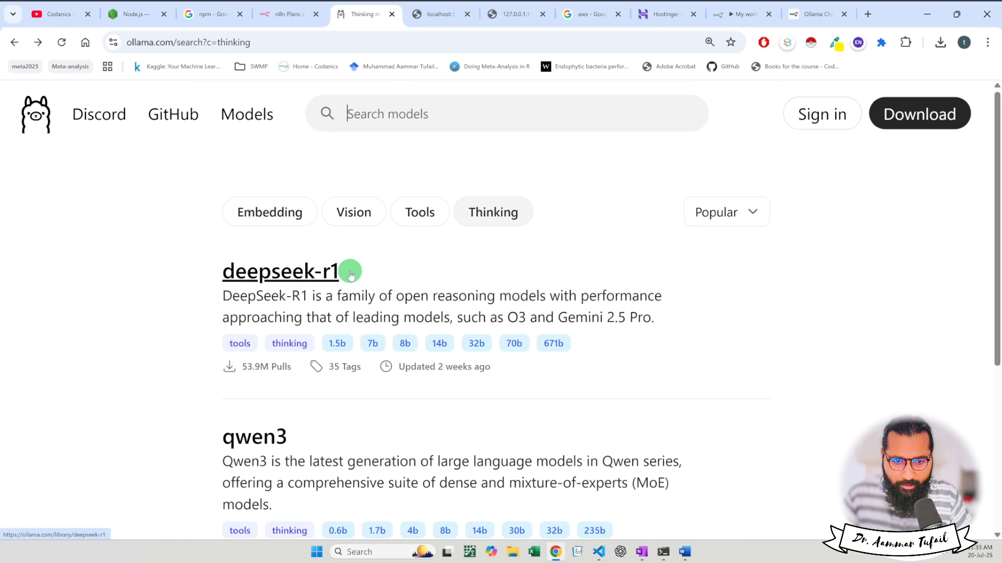
pyautogui.click(322, 272)
pyautogui.scroll(-3, 320, 277)
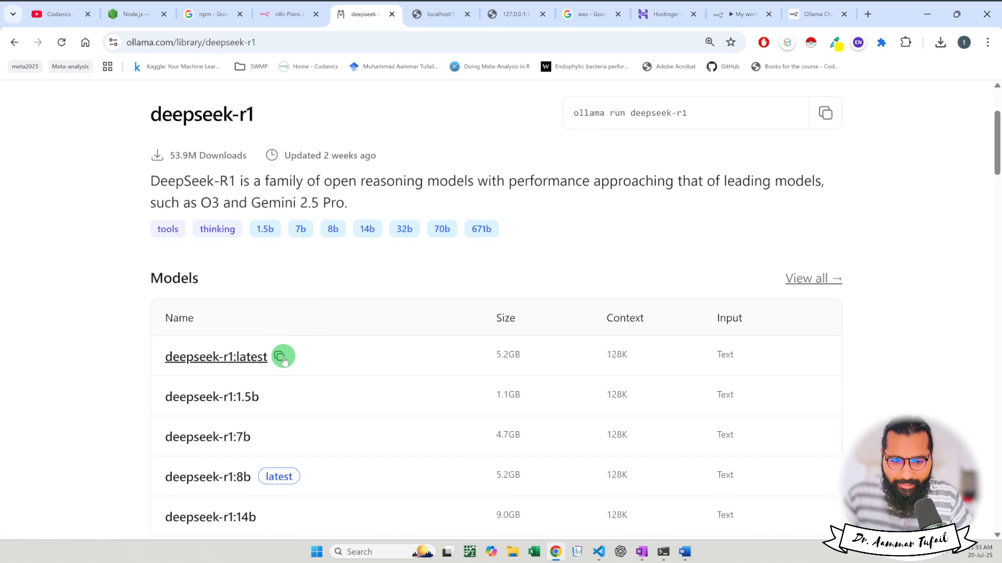
pyautogui.scroll(-1, 515, 354)
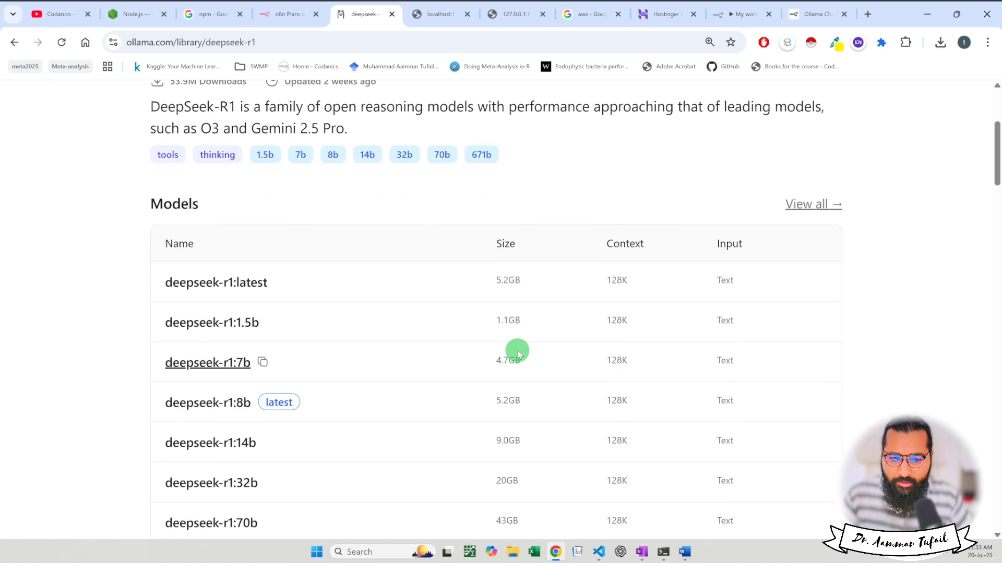
pyautogui.scroll(-2, 281, 327)
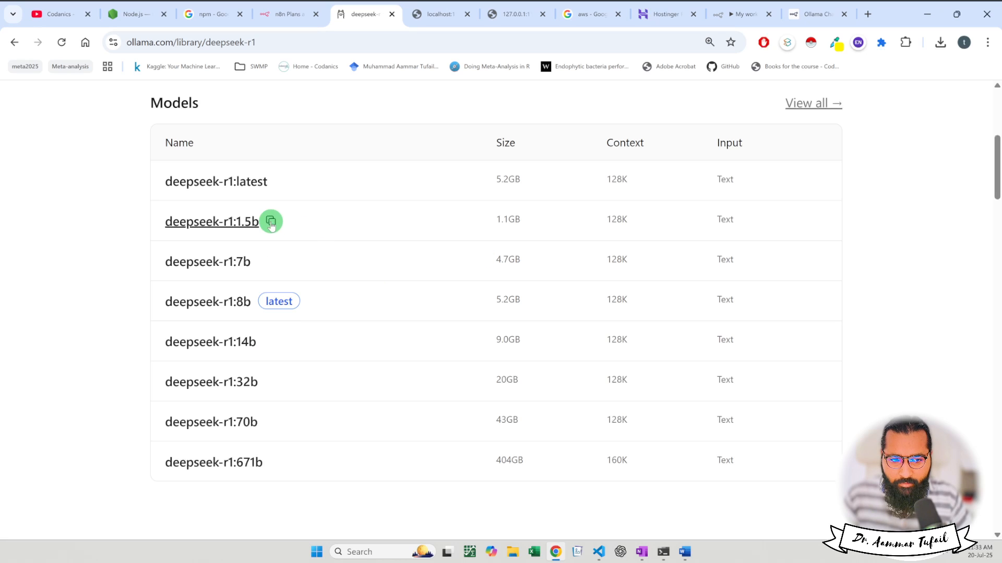
# - Complete the command in Command Prompt as "ollama run deepseek-r1:1.5b" and execute it to download and start the model
pyautogui.hotkey('alt', 'Tab')
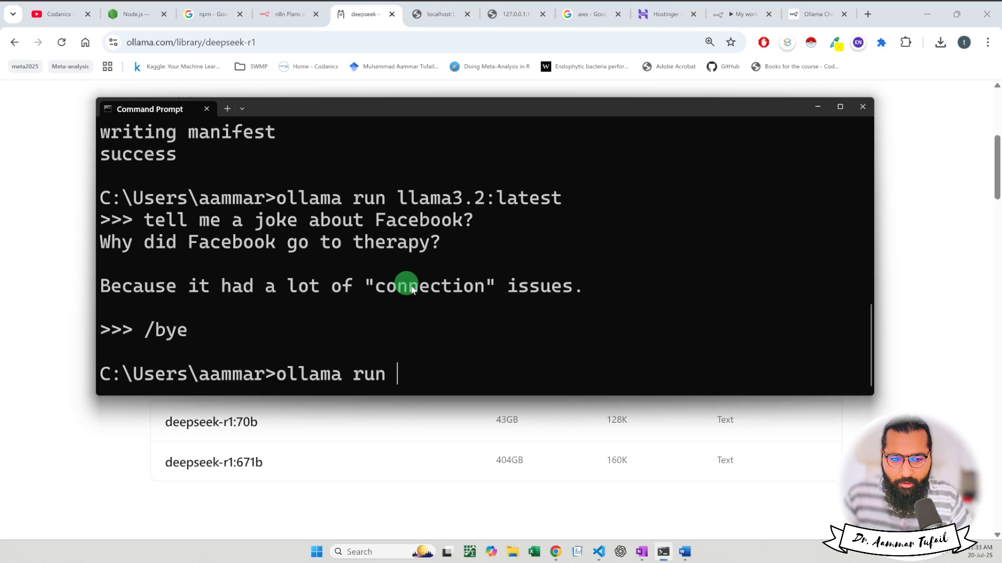
pyautogui.write('deepseek-r1:1.5b')
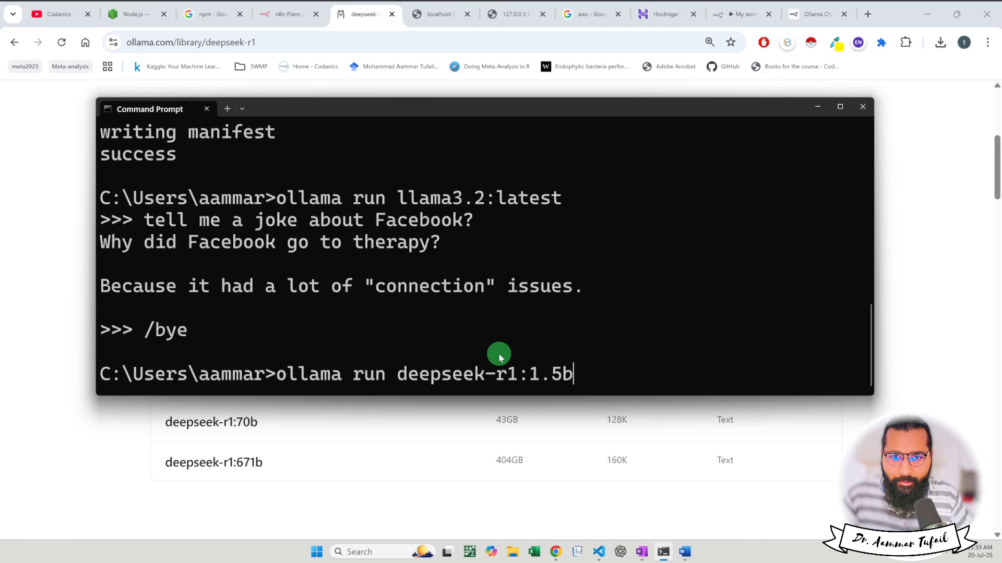
pyautogui.press('Return')
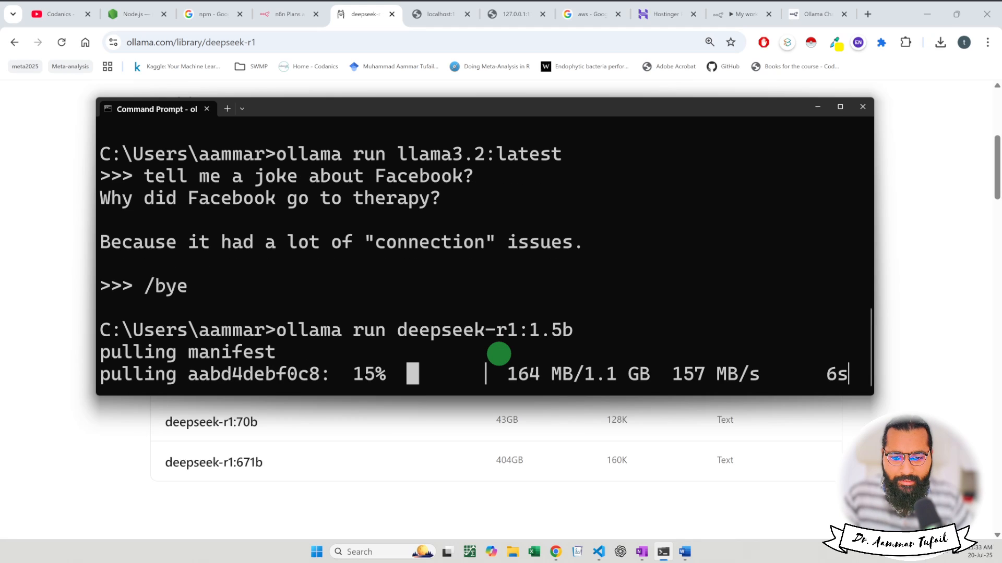
pyautogui.scroll(-1, 627, 252)
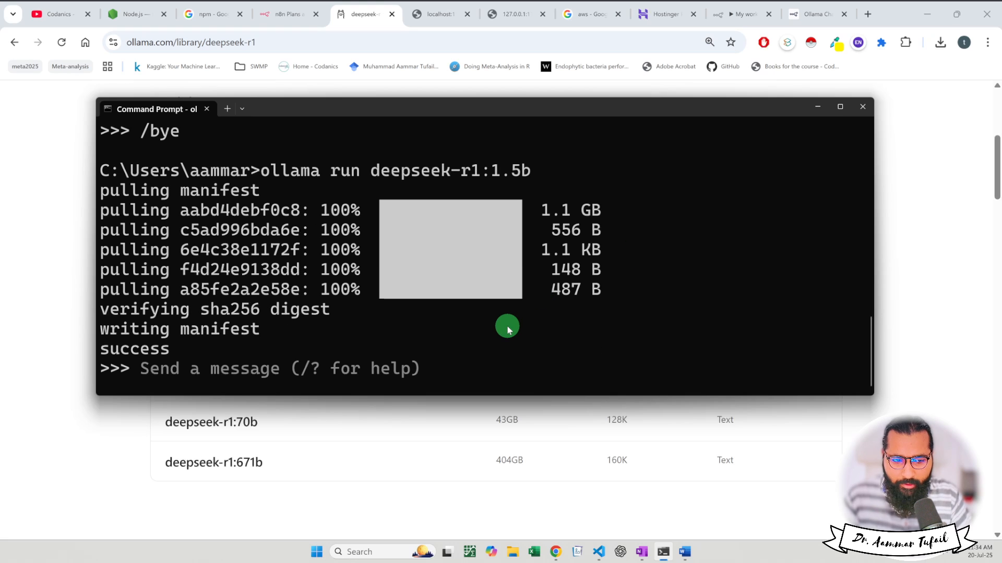
# - Ask the running DeepSeek model "Tell me a joke about Faisalabad", read the reply and end the session with /bye
pyautogui.write('Tell me a joke about')
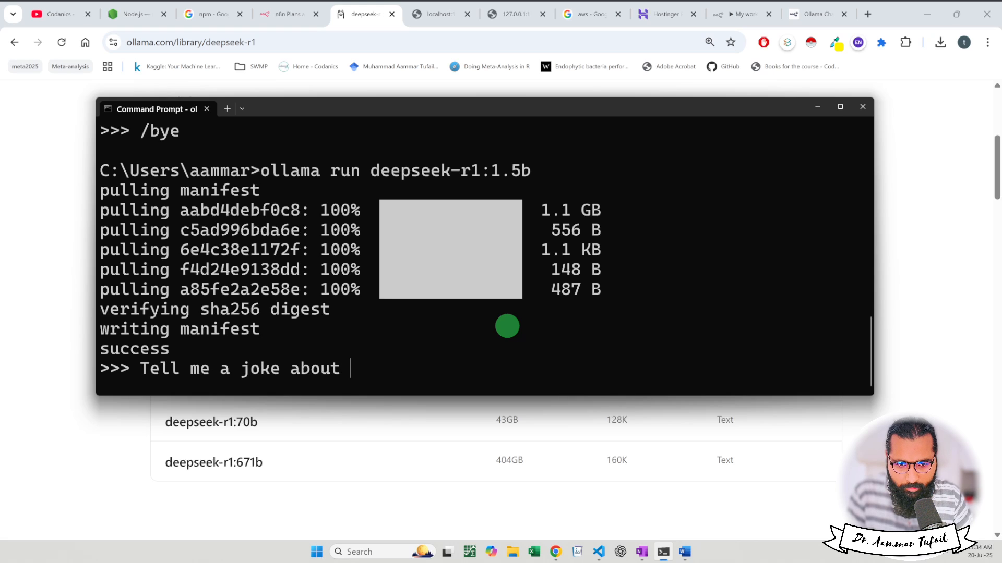
pyautogui.write(' Faisalabad')
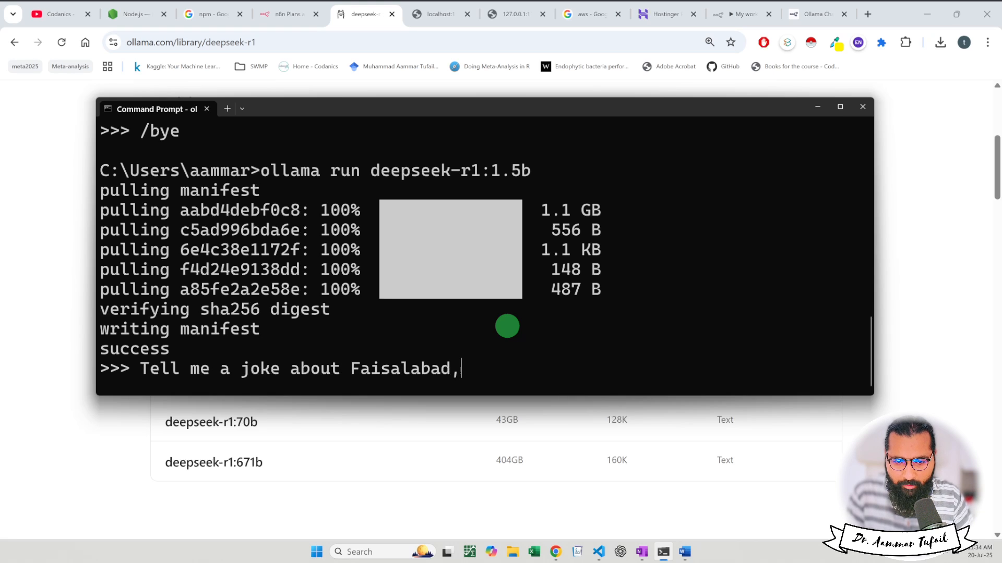
pyautogui.press('Return')
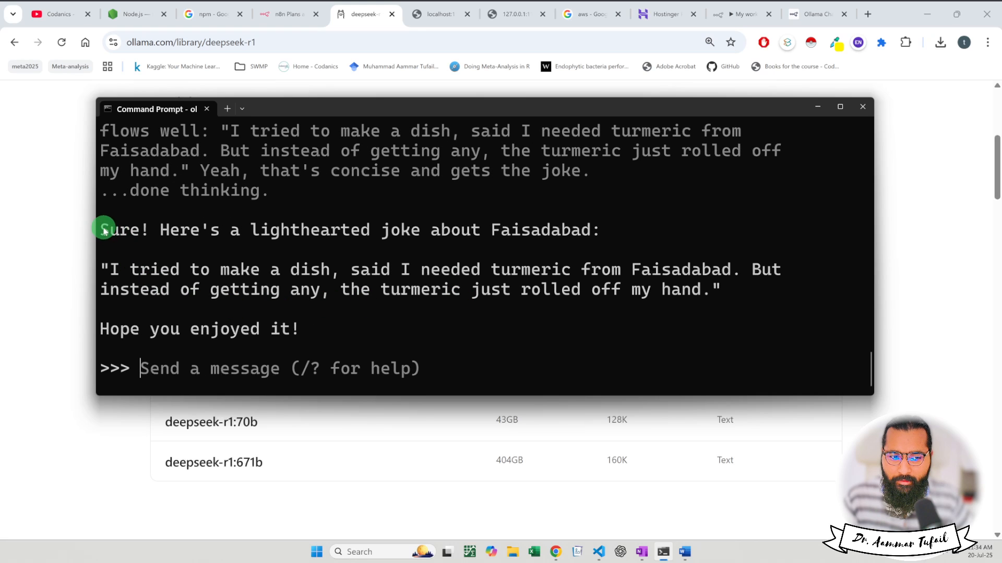
pyautogui.moveTo(104, 270); pyautogui.dragTo(712, 288)
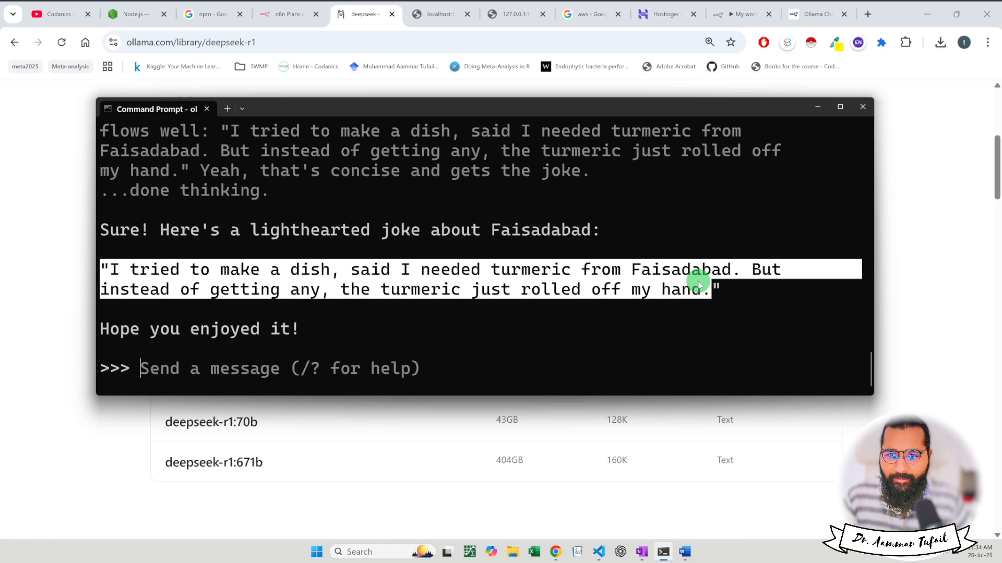
pyautogui.click(517, 353)
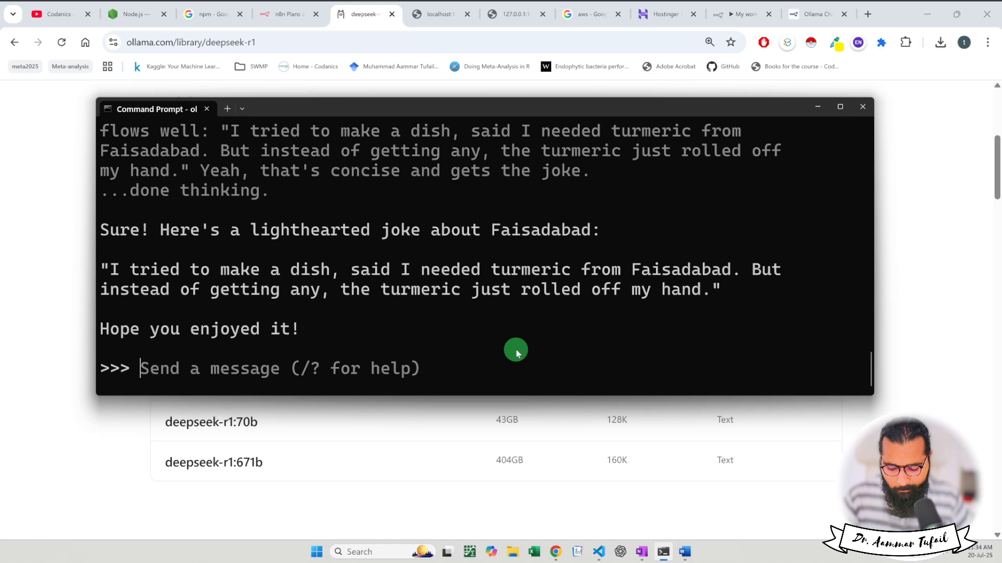
pyautogui.write('/bye')
pyautogui.press('Return')
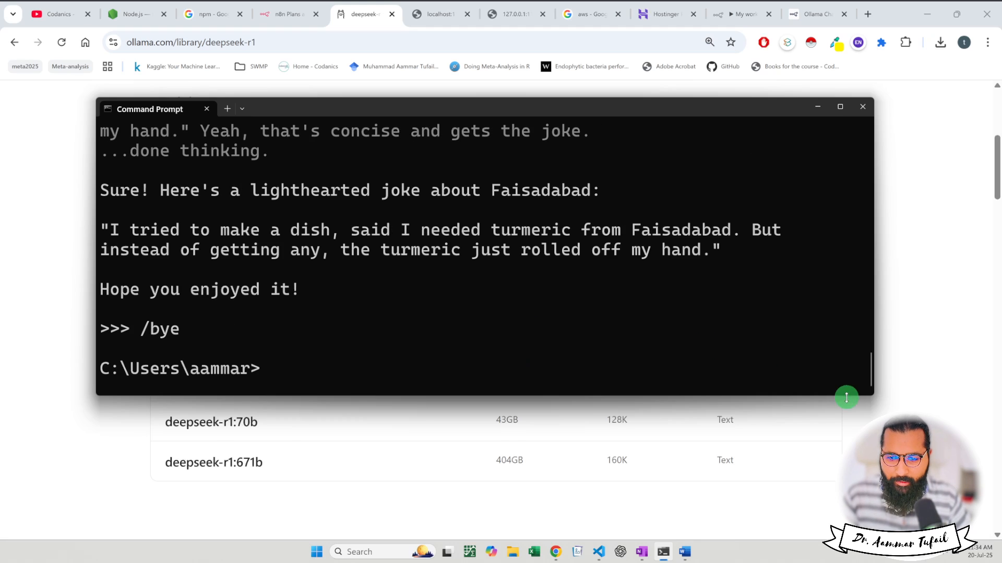
# - Switch to the n8n workflow and set the Ollama Chat Model node's model to deepseek-r1:1.5b
pyautogui.click(910, 390)
pyautogui.click(441, 12)
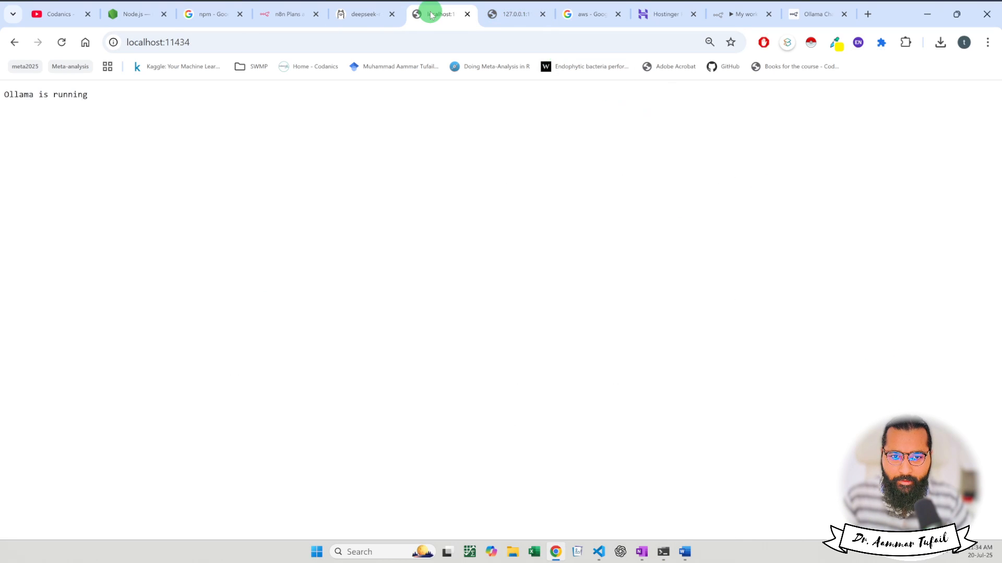
pyautogui.click(750, 15)
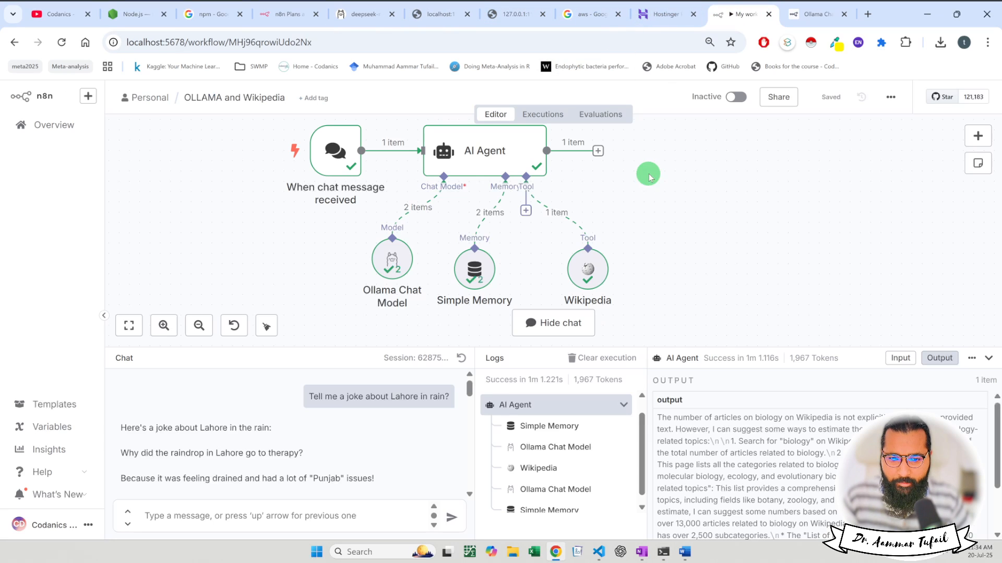
pyautogui.click(392, 270)
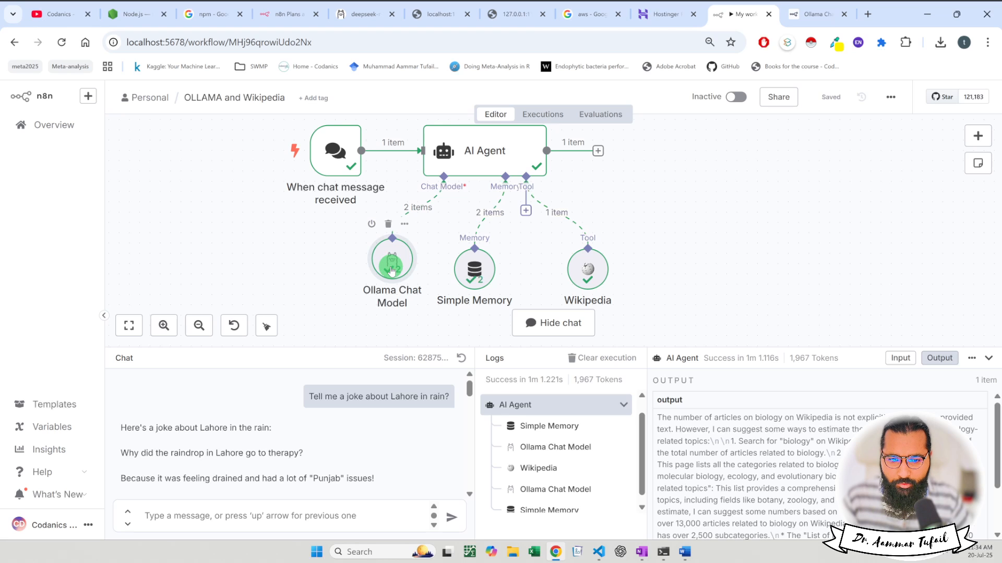
pyautogui.doubleClick(392, 269)
pyautogui.click(536, 218)
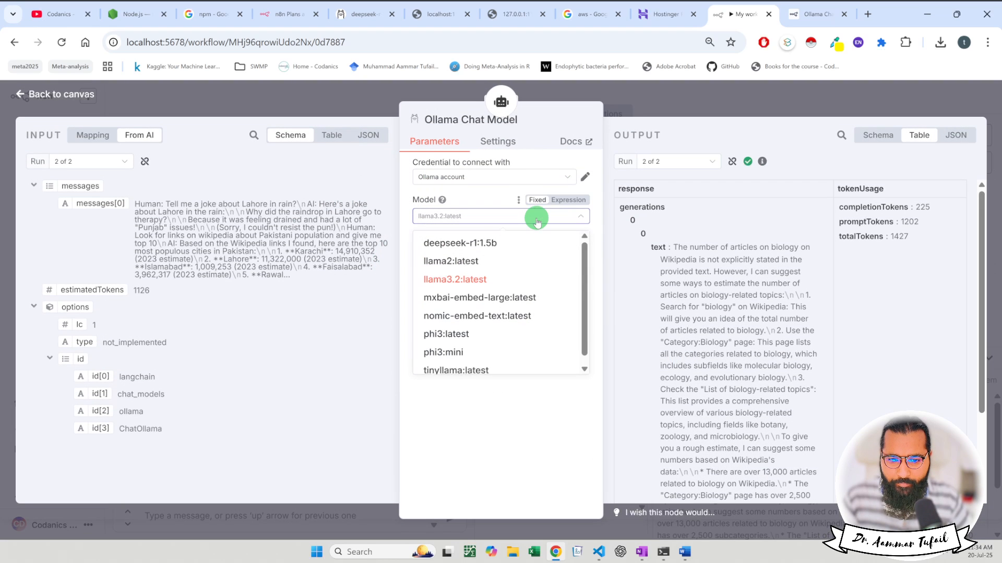
pyautogui.click(506, 244)
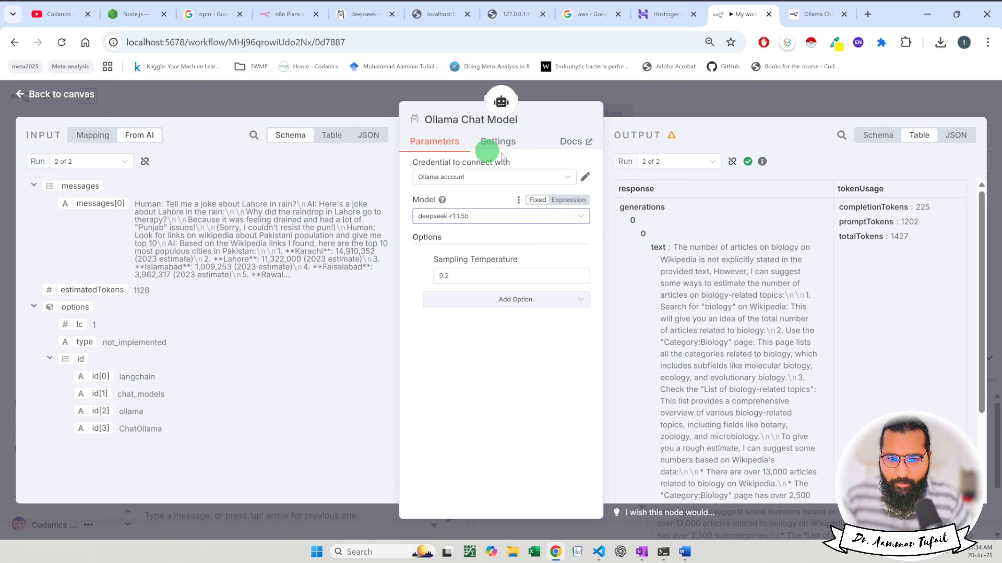
pyautogui.click(36, 95)
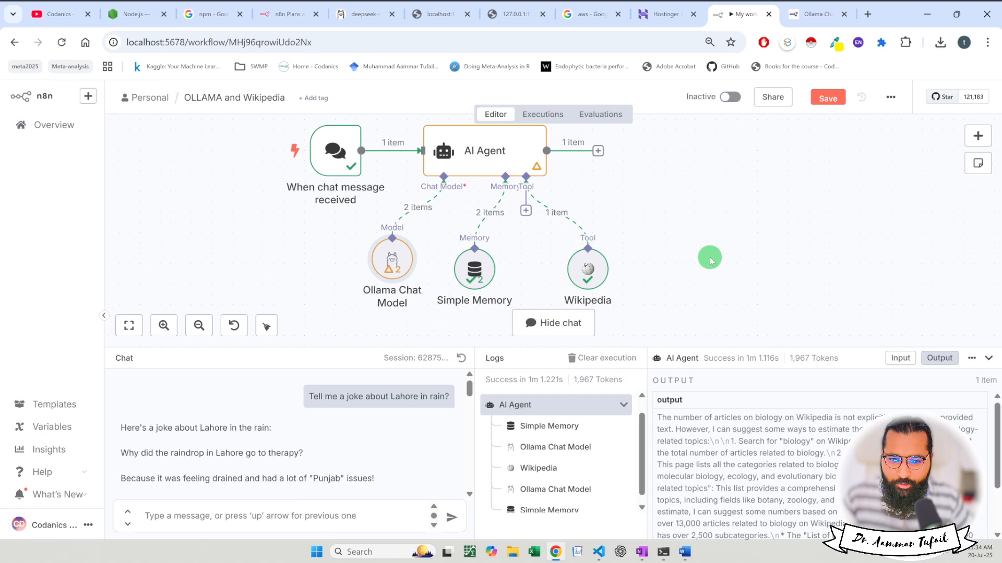
# - Try the DeepSeek model in the workflow by sending the chat message "Tell me 5 top links for RNA"
pyautogui.moveTo(393, 263)
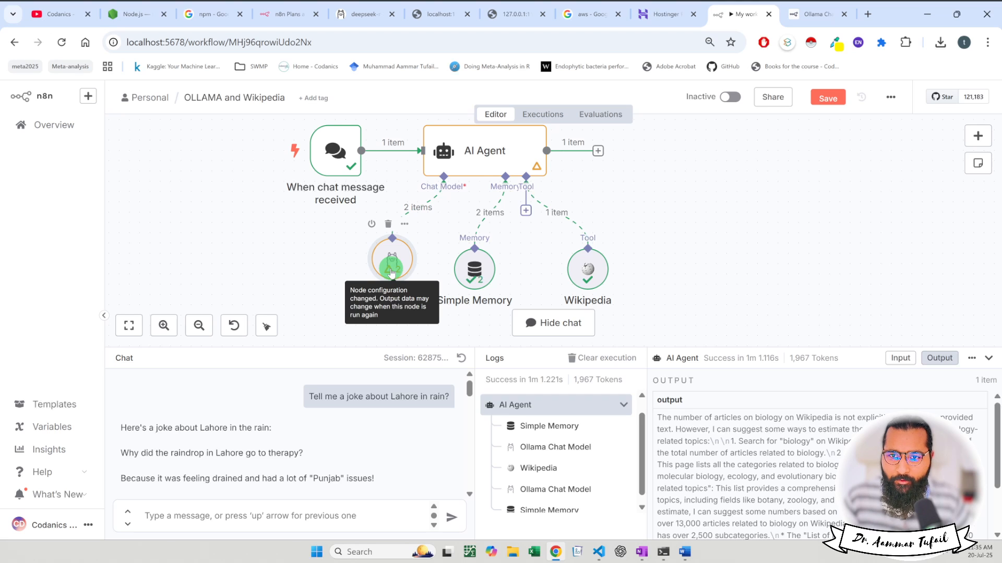
pyautogui.click(278, 512)
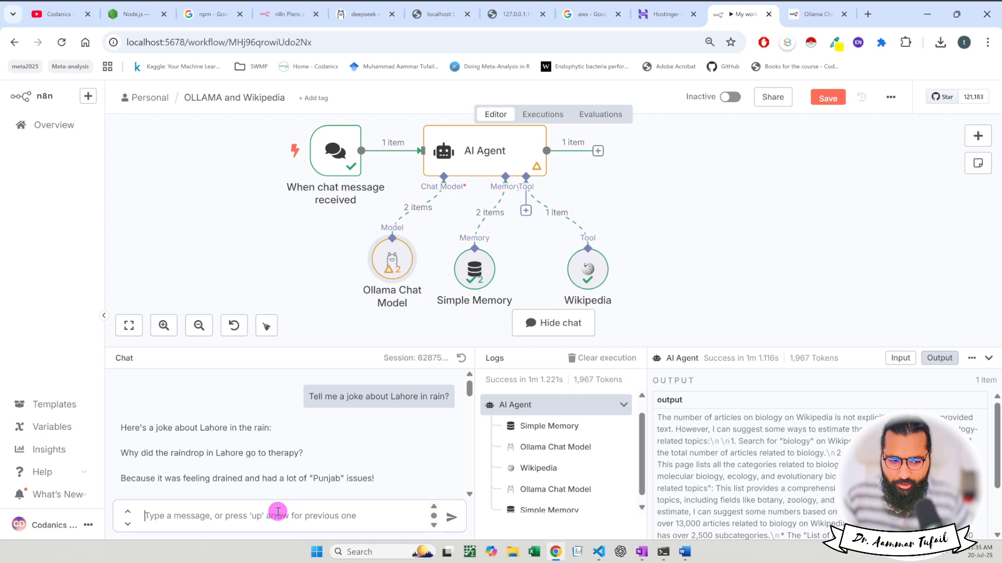
pyautogui.write('Tell me 5 top')
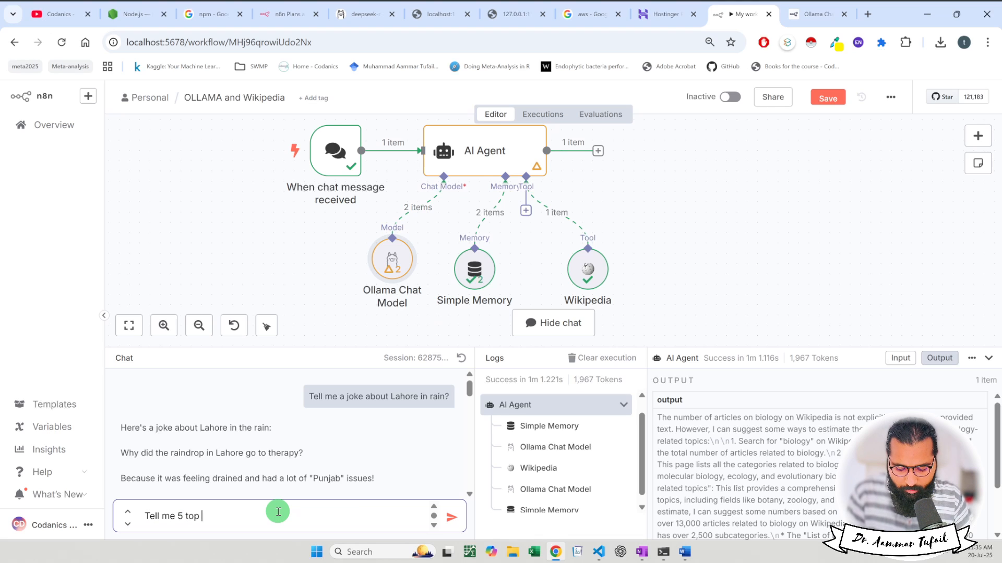
pyautogui.write(' links for')
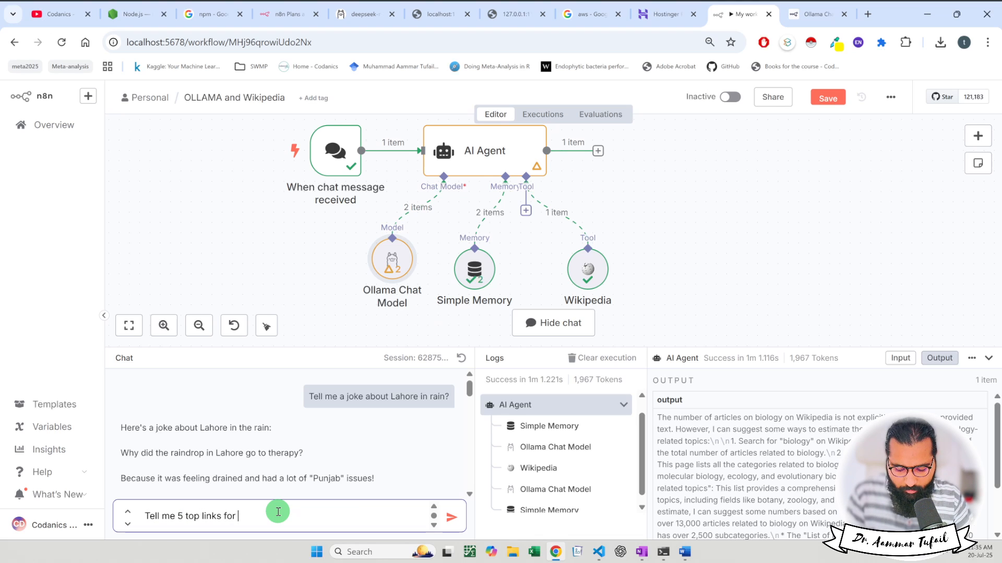
pyautogui.write(' RNA')
pyautogui.press('Return')
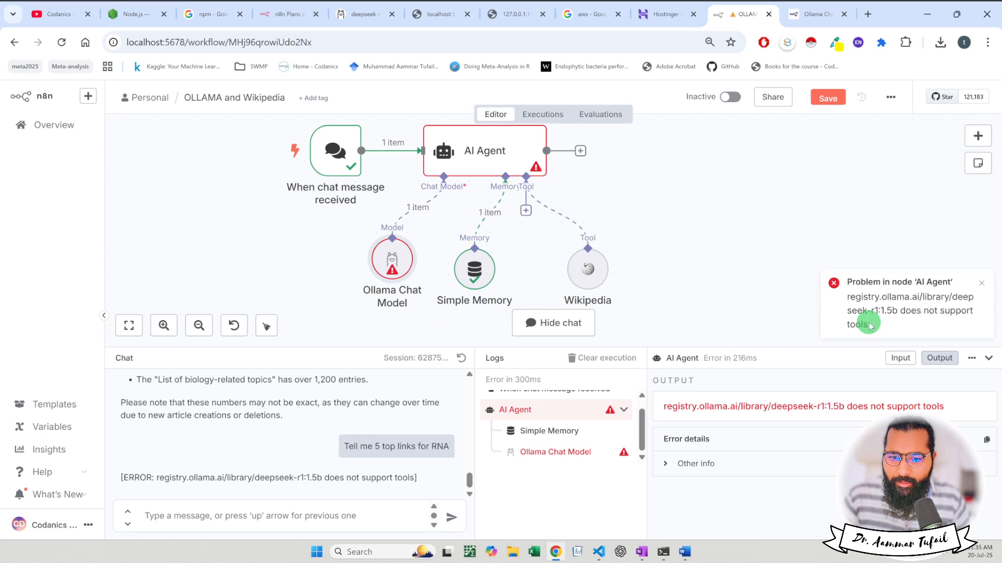
# - Set the Ollama Chat Model node's model to llama3.2:latest and resend the chat message "Tell me 5 top links for RNA"
pyautogui.doubleClick(405, 259)
pyautogui.click(465, 218)
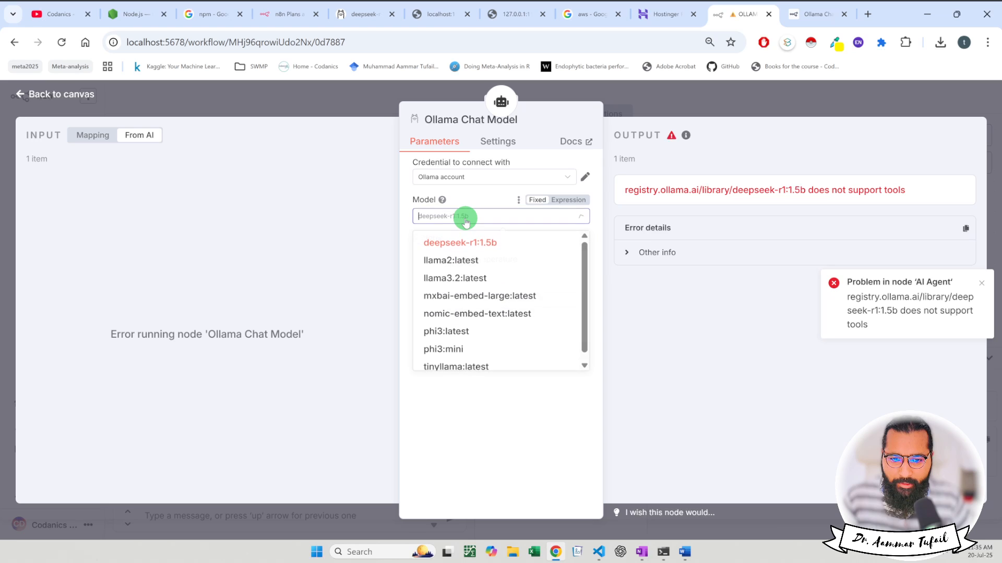
pyautogui.click(469, 278)
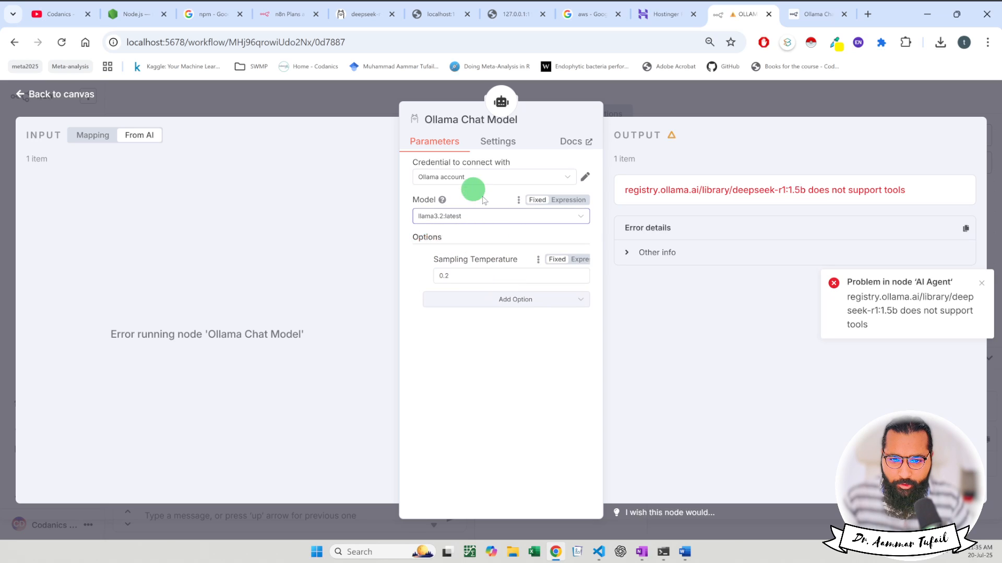
pyautogui.click(59, 99)
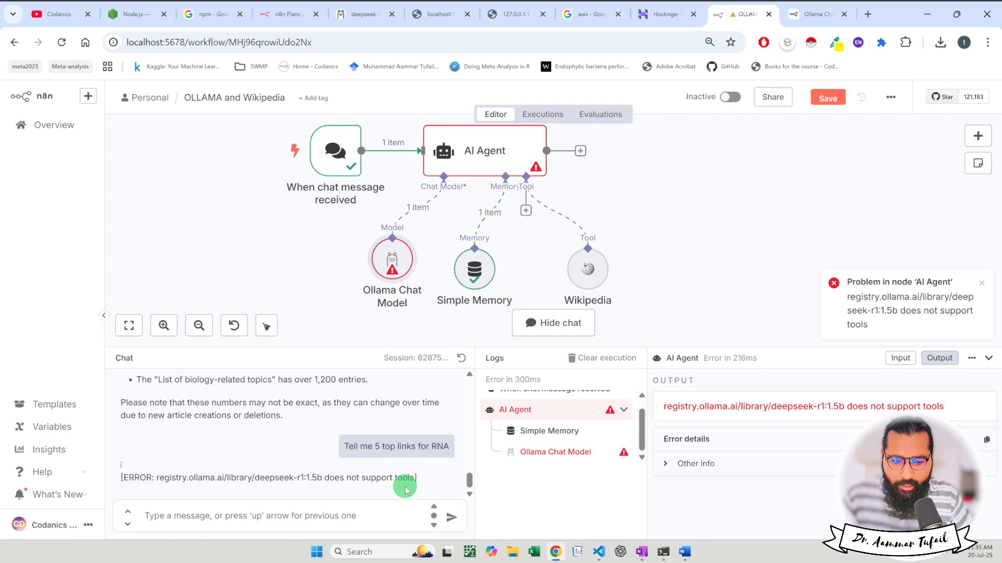
pyautogui.moveTo(343, 446); pyautogui.dragTo(459, 450)
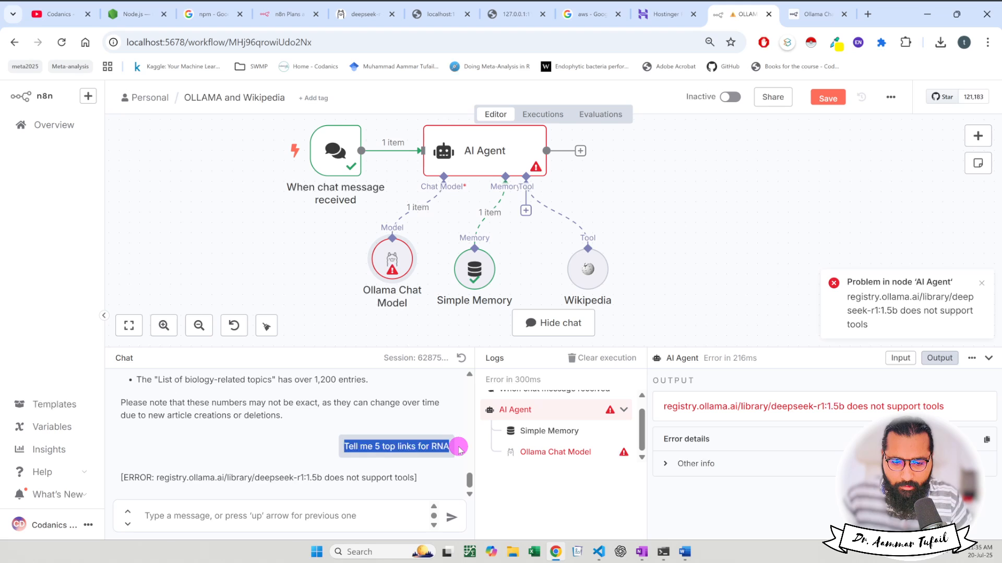
pyautogui.click(408, 432)
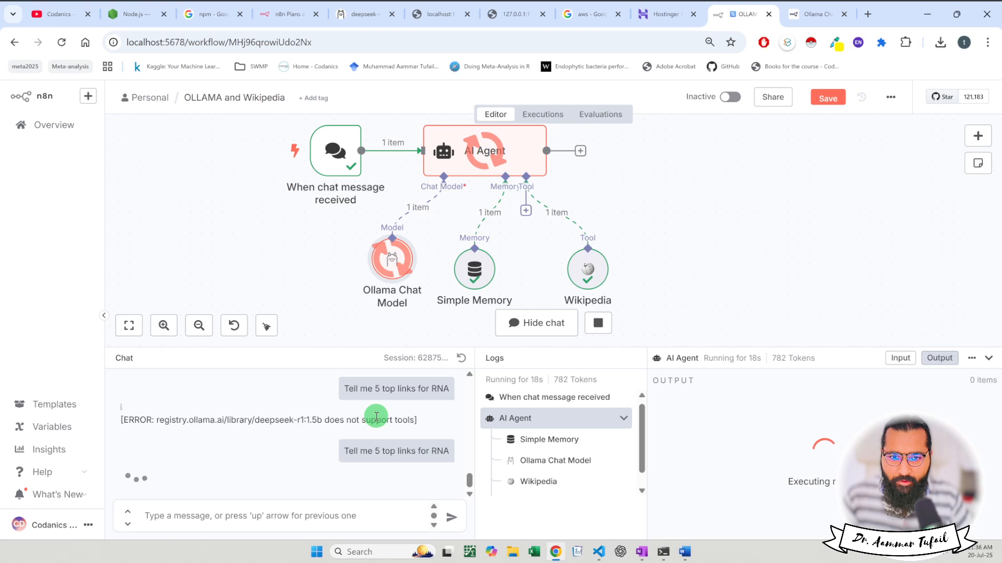
# - Return to the Ollama website's Thinking model list and look through the models and their tool support tags
pyautogui.click(384, 16)
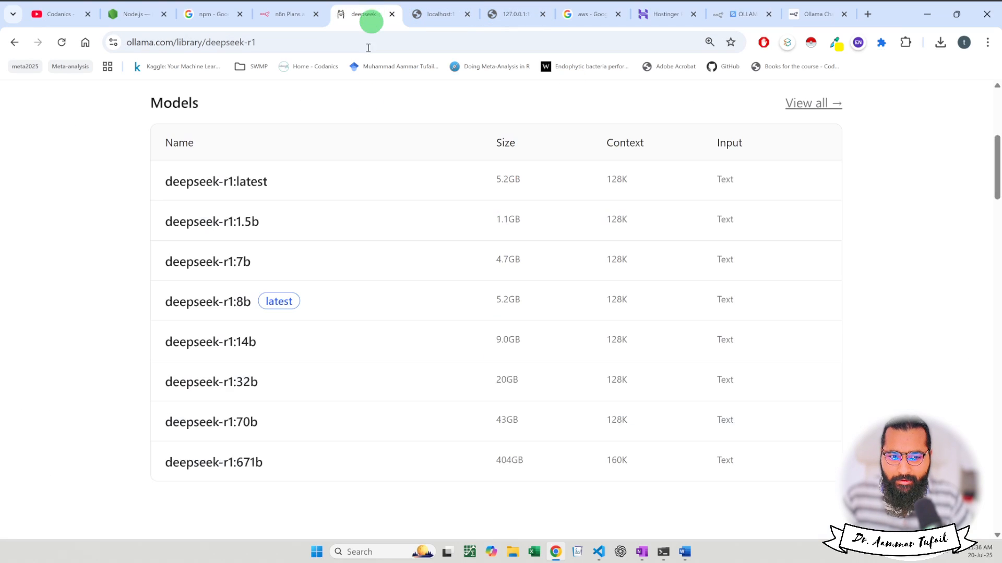
pyautogui.scroll(4, 114, 277)
pyautogui.scroll(1, 115, 279)
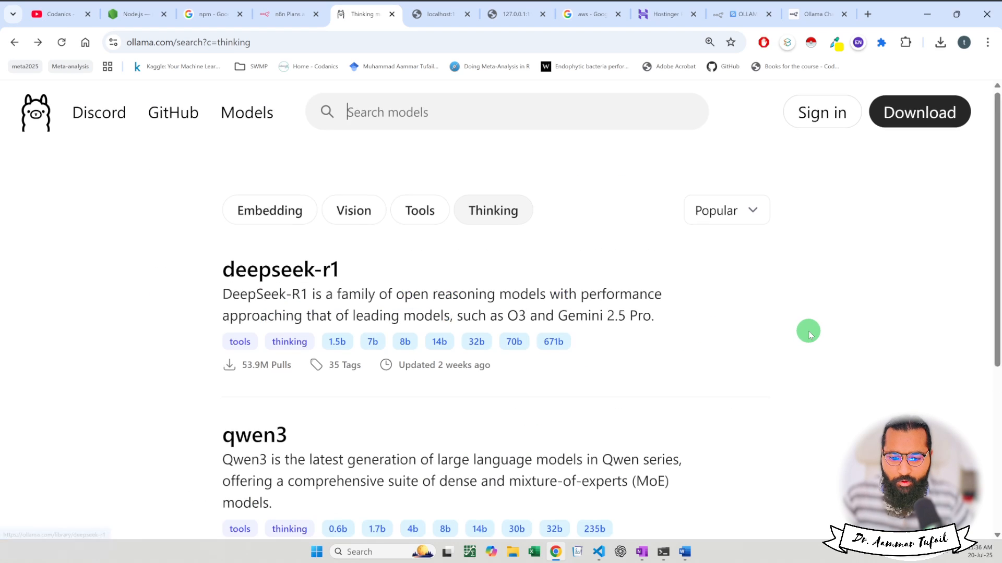
pyautogui.scroll(-2, 809, 331)
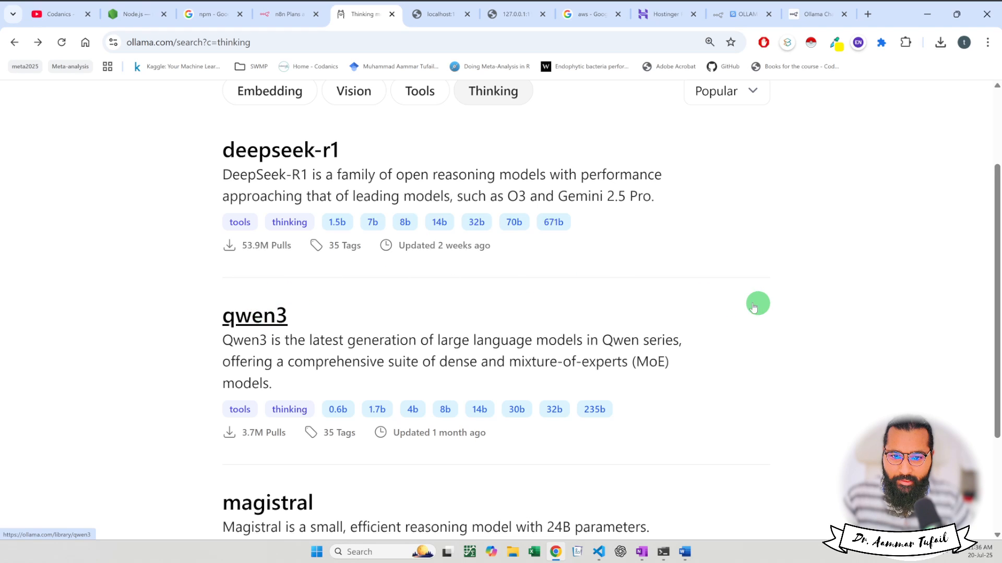
# - Finish looking through the Thinking models, return to the n8n workflow "OLLAMA and Wikipedia" and save it
pyautogui.scroll(-3, 766, 306)
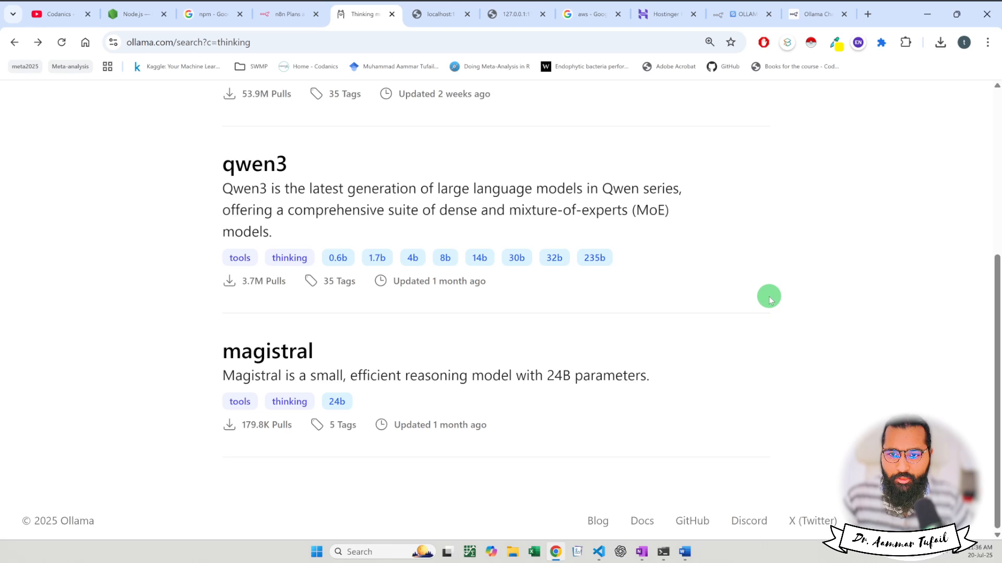
pyautogui.click(736, 14)
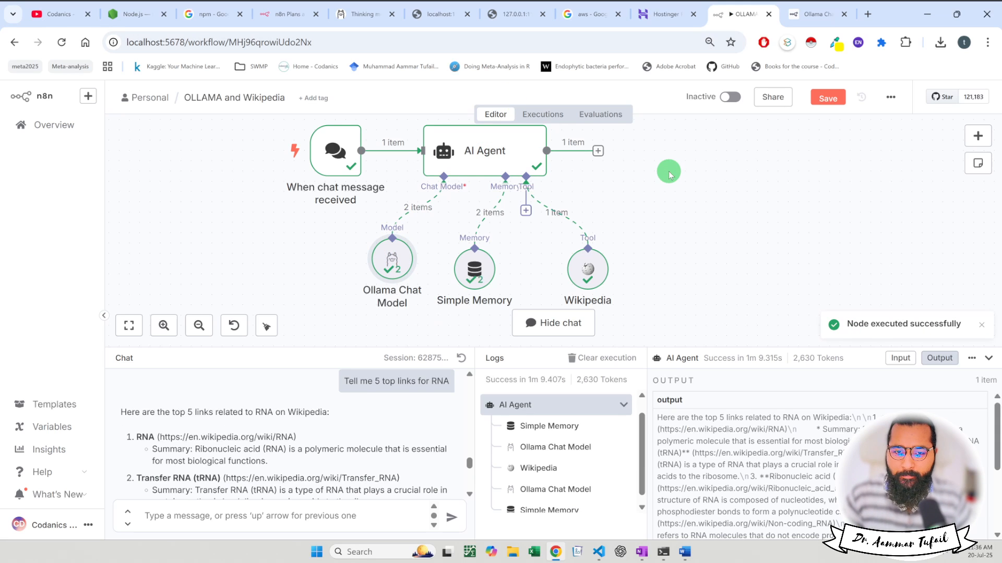
pyautogui.click(829, 97)
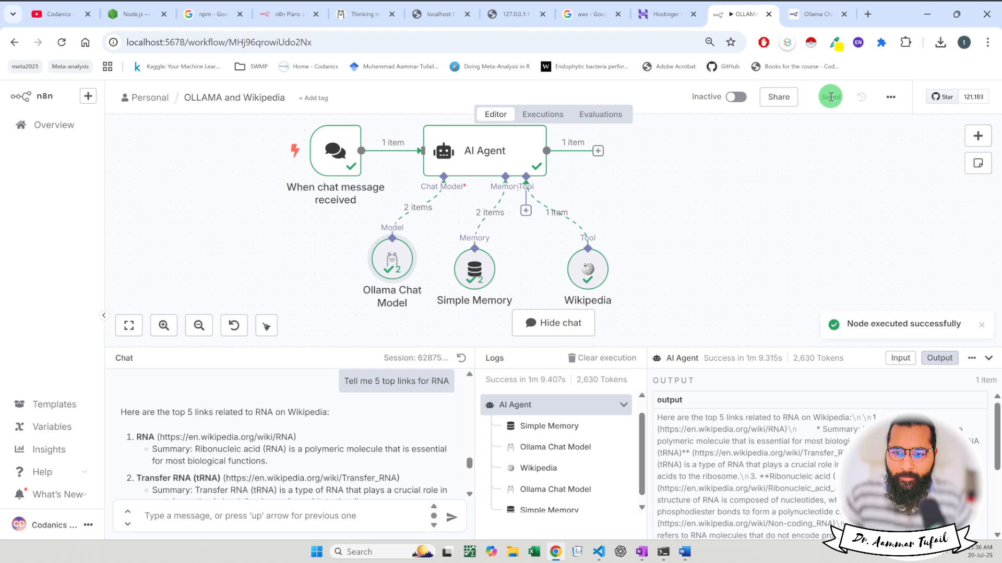
# - Create a new workflow from the overview, name it "Ollama Deepseek r1" and save it
pyautogui.click(53, 130)
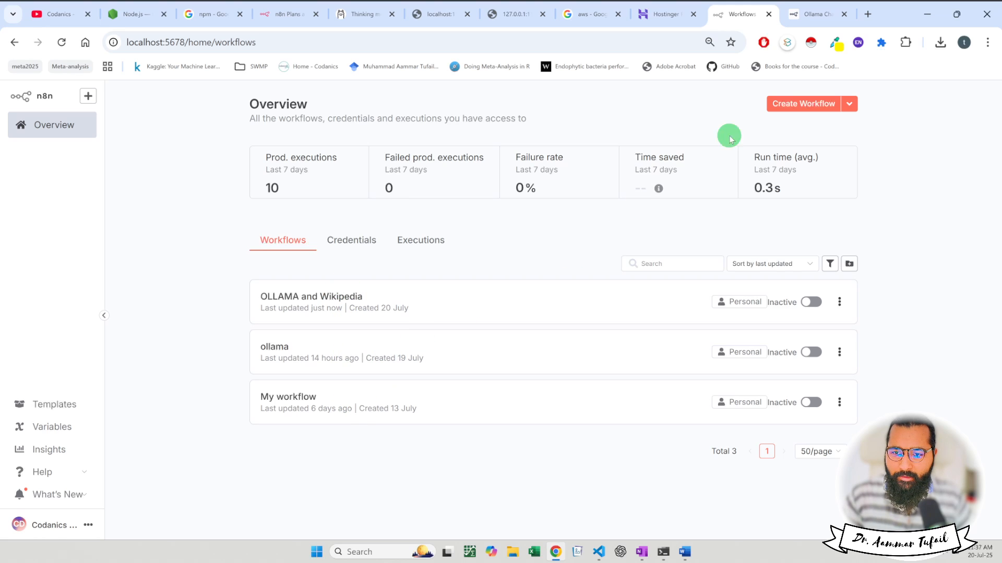
pyautogui.click(798, 103)
pyautogui.click(213, 99)
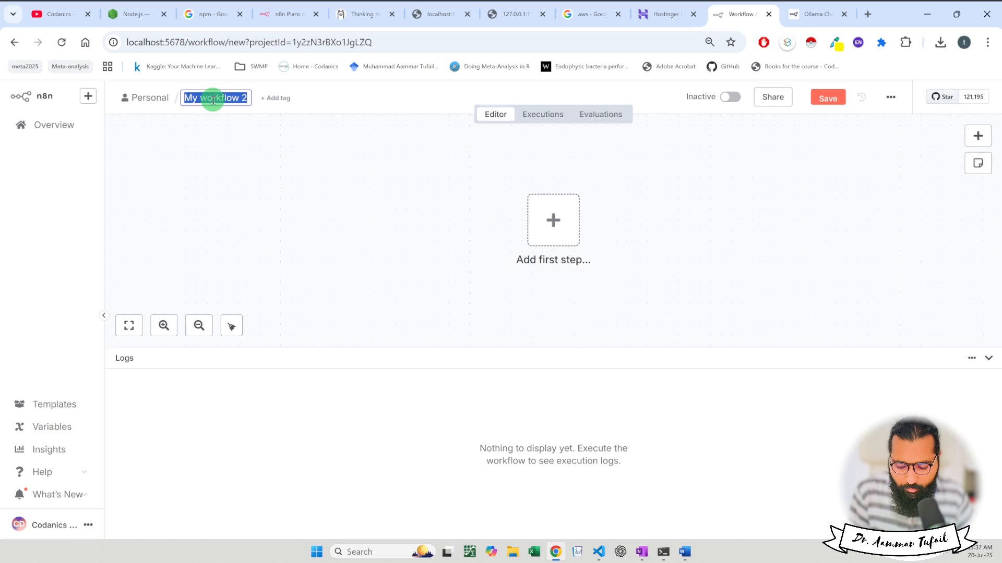
pyautogui.write('Ollama Deepseek')
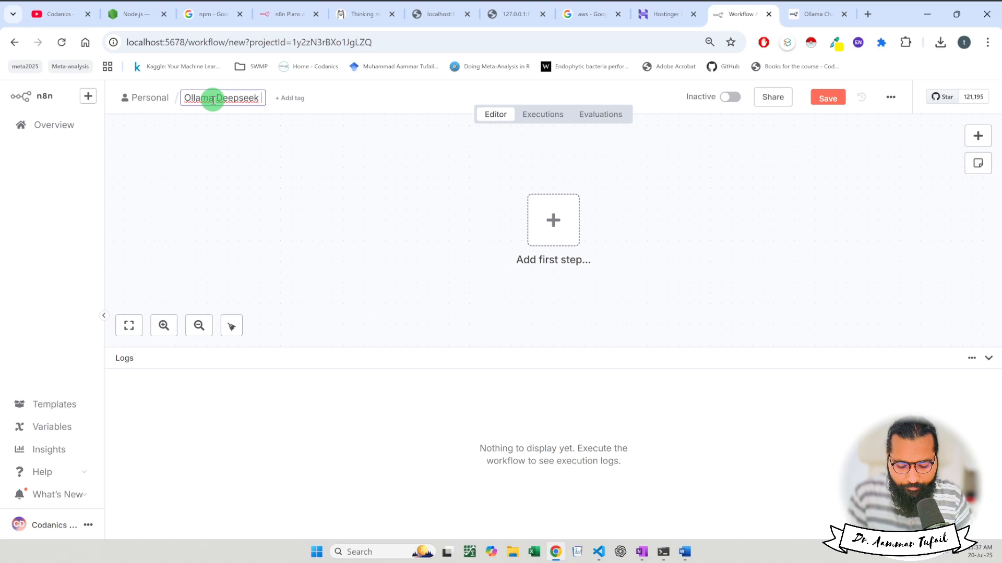
pyautogui.write(' r1')
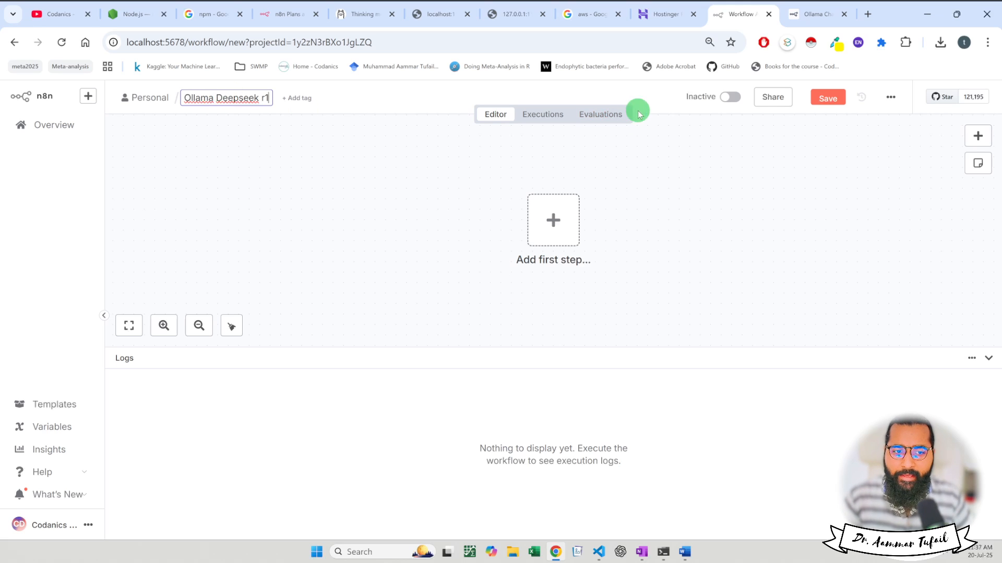
pyautogui.click(825, 98)
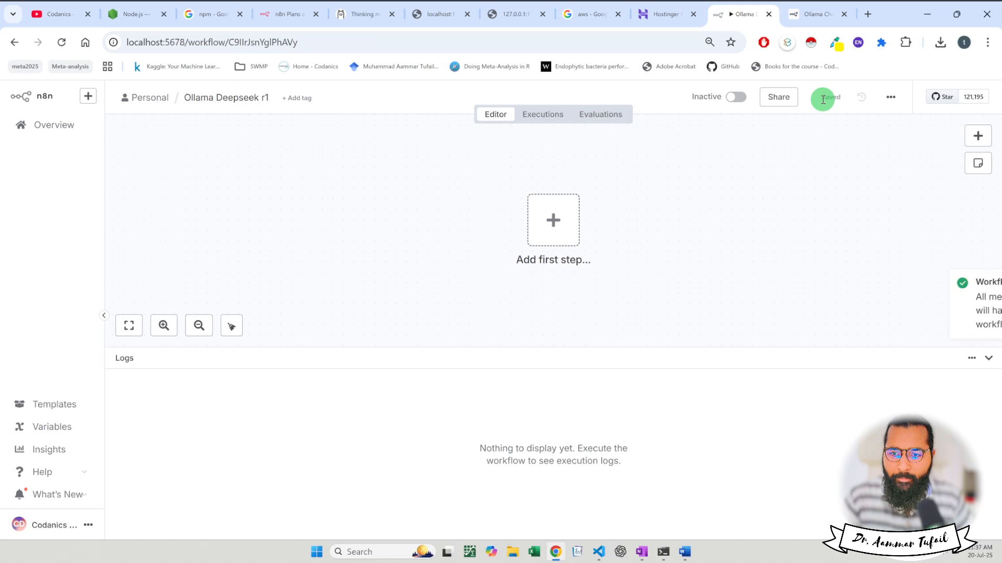
# - Add a chat message trigger as the workflow's first node and collapse the chat and log area
pyautogui.click(543, 231)
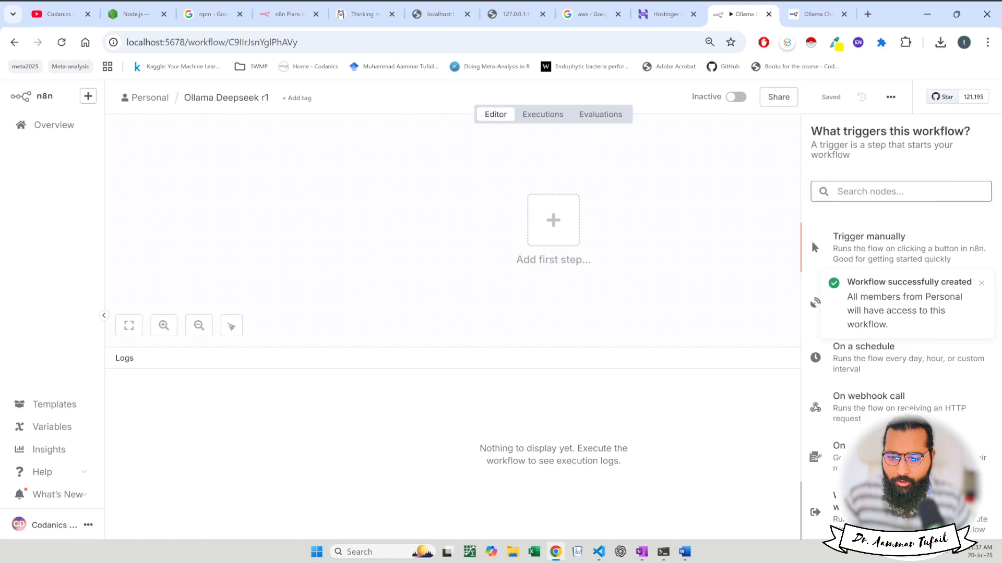
pyautogui.scroll(-3, 898, 365)
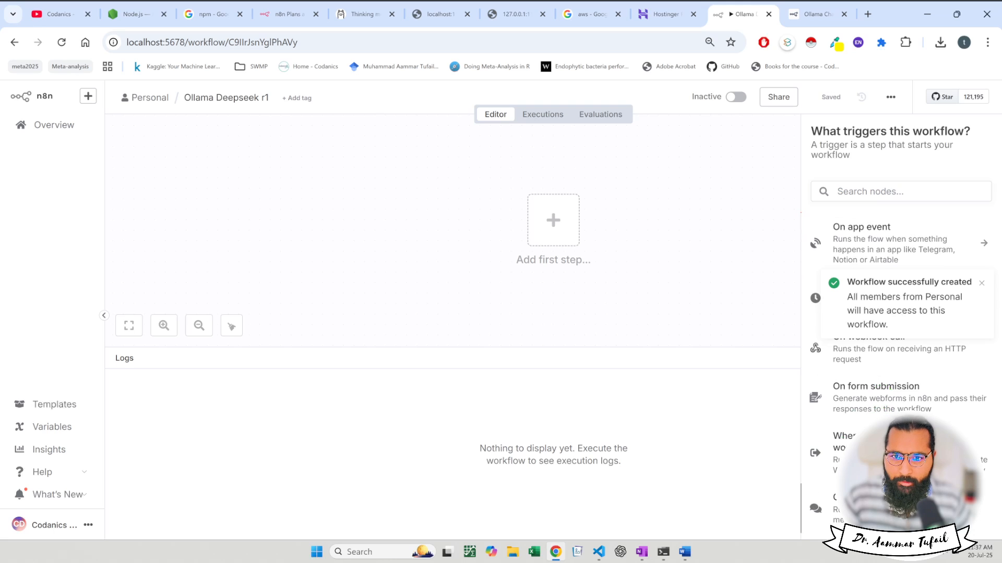
pyautogui.click(770, 438)
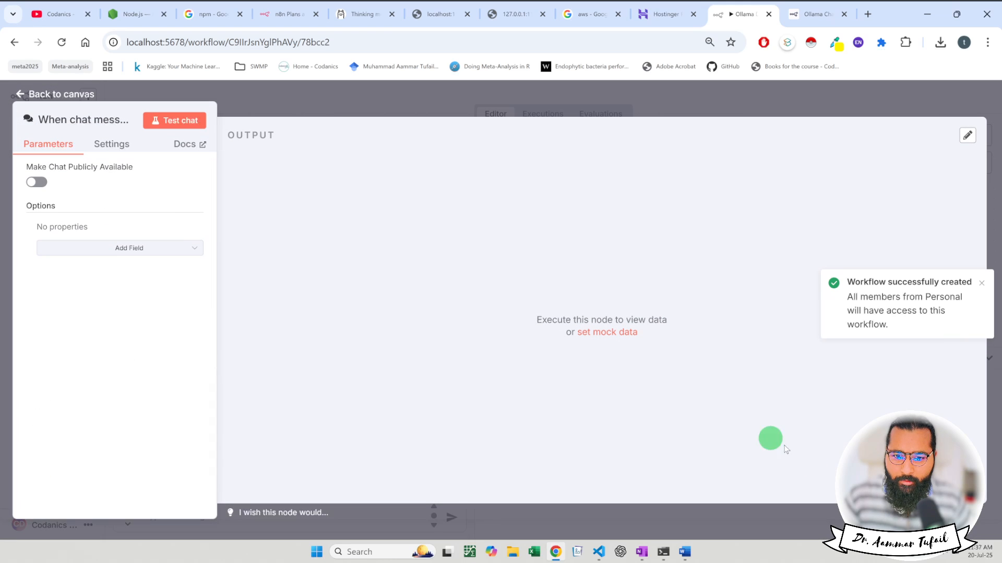
pyautogui.click(24, 92)
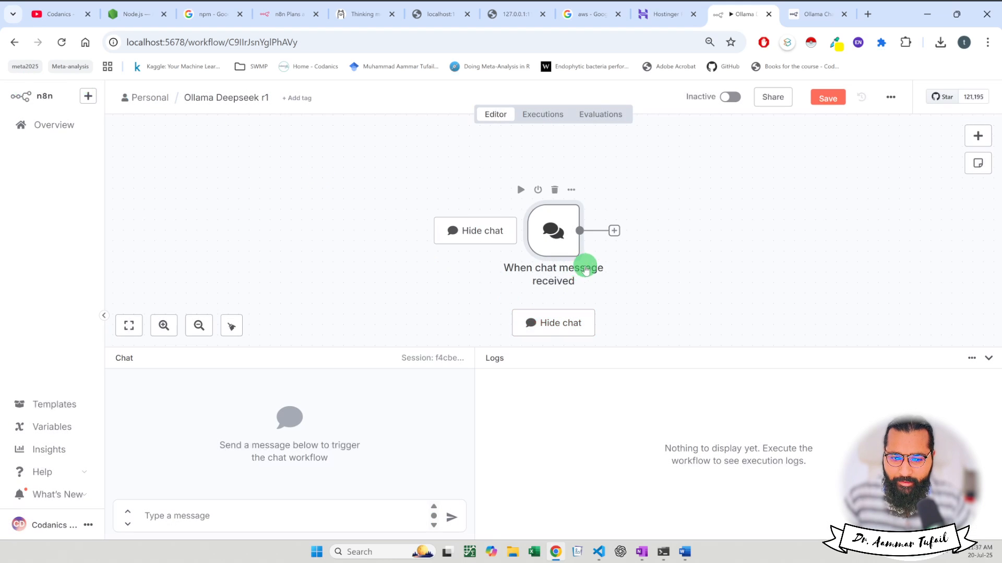
pyautogui.click(989, 358)
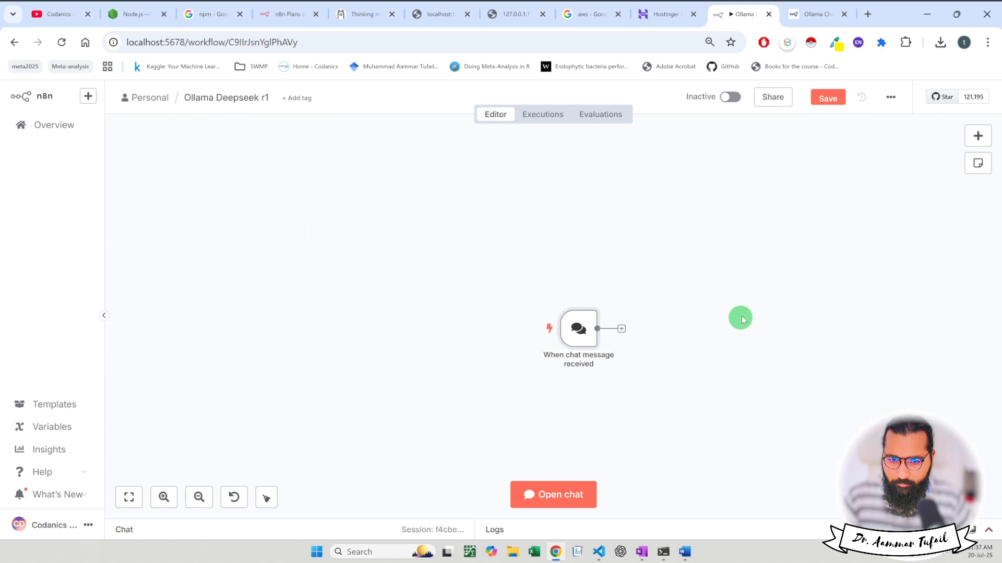
# - Search the nodes for "ollama" and add an Ollama Chat Model node using the Ollama account credential
pyautogui.scroll(4, 676, 368)
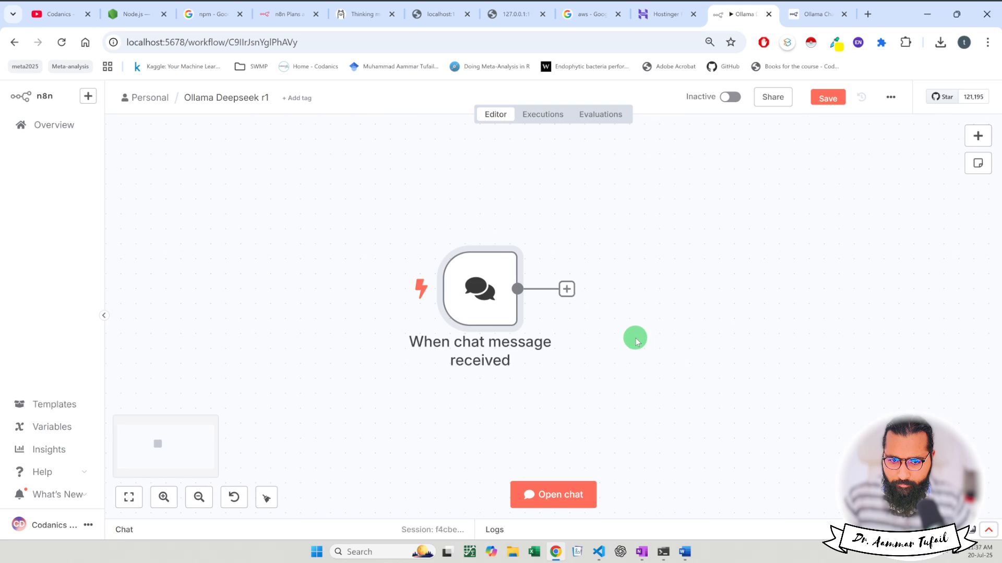
pyautogui.hscroll(3, 634, 338)
pyautogui.click(412, 289)
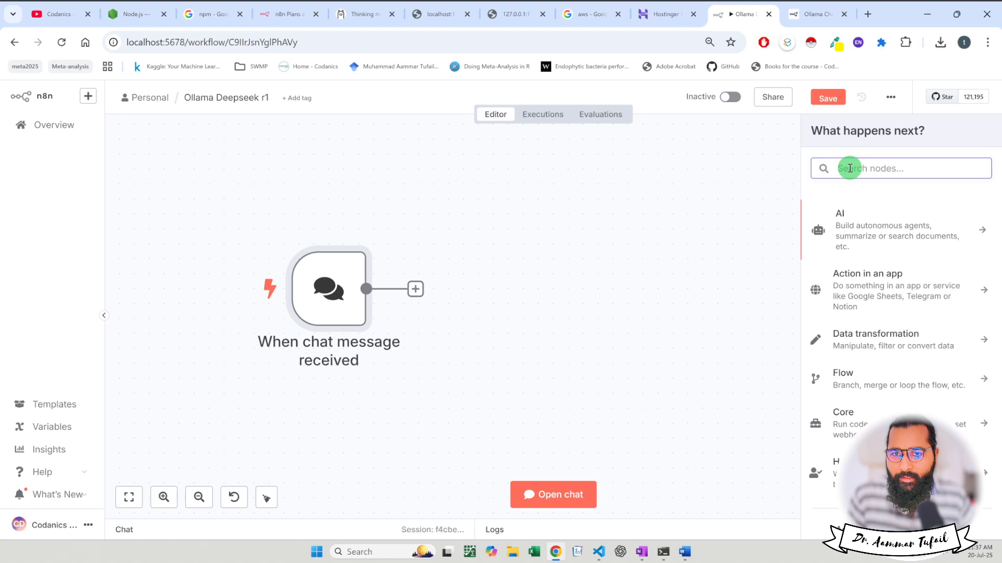
pyautogui.write('oll')
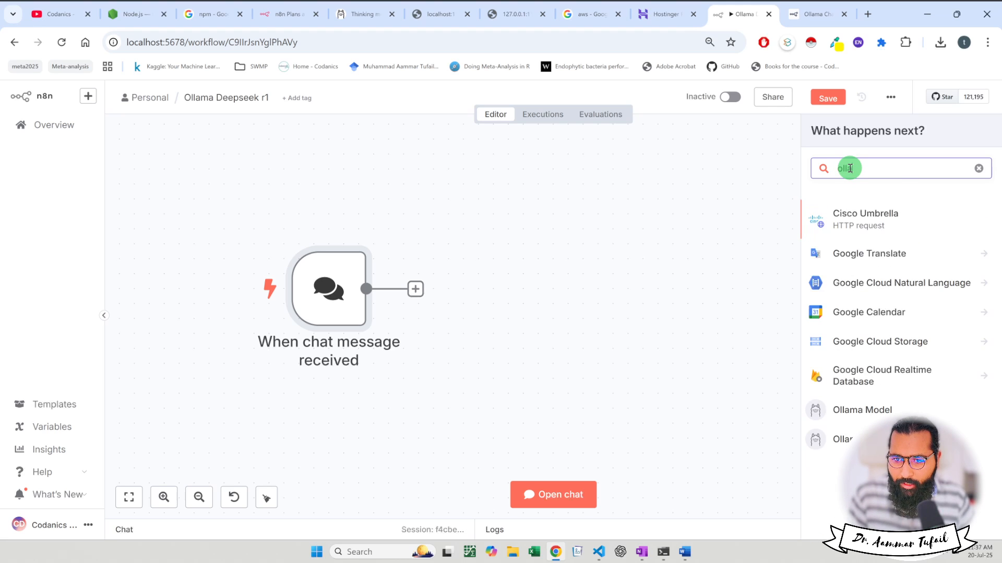
pyautogui.press('BackSpace')
pyautogui.press('BackSpace')
pyautogui.press('BackSpace')
pyautogui.write('ollama')
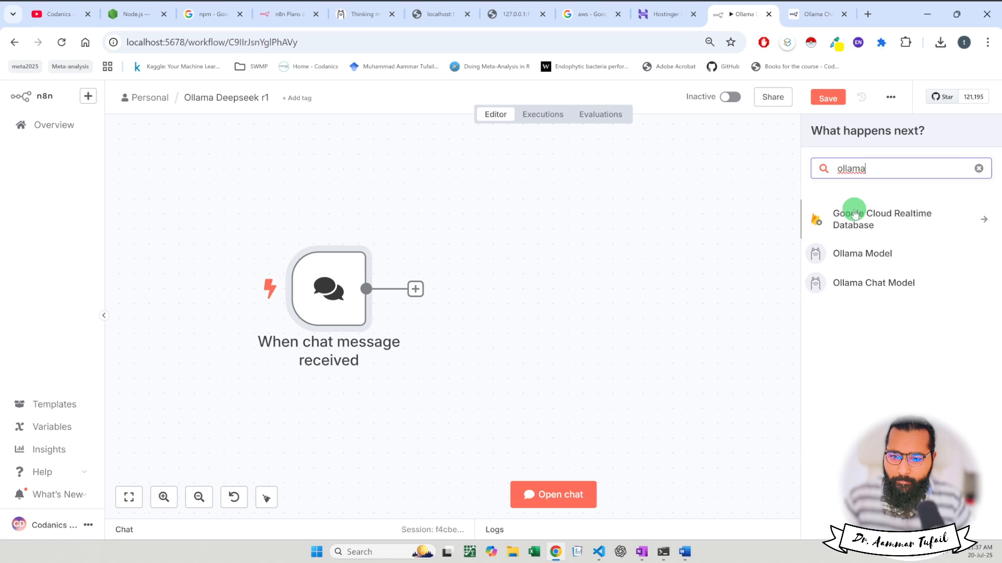
pyautogui.click(850, 284)
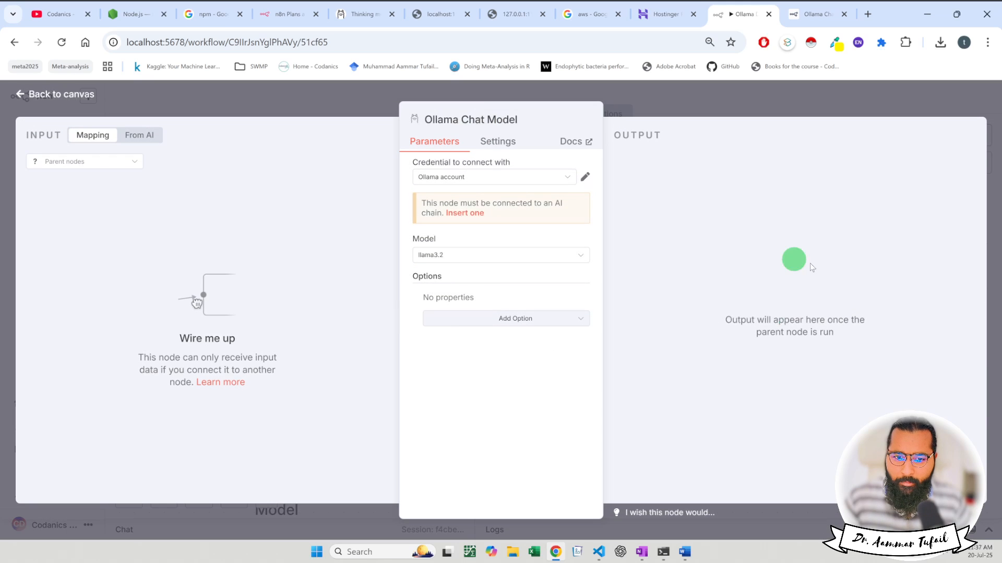
pyautogui.click(513, 176)
pyautogui.click(470, 204)
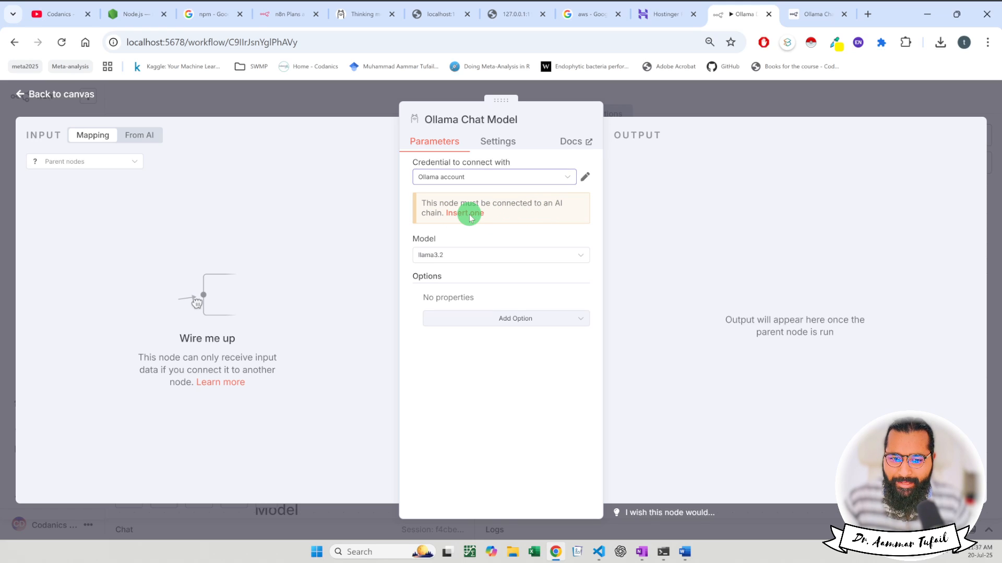
# - Add a Basic LLM Chain node, place it beside the chat trigger and connect the trigger's output to it
pyautogui.click(470, 213)
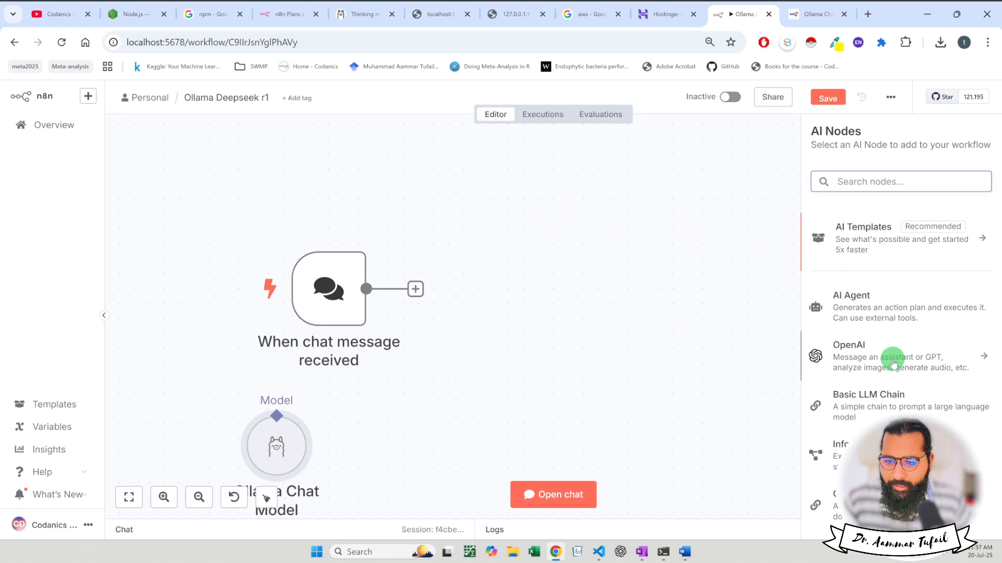
pyautogui.click(894, 404)
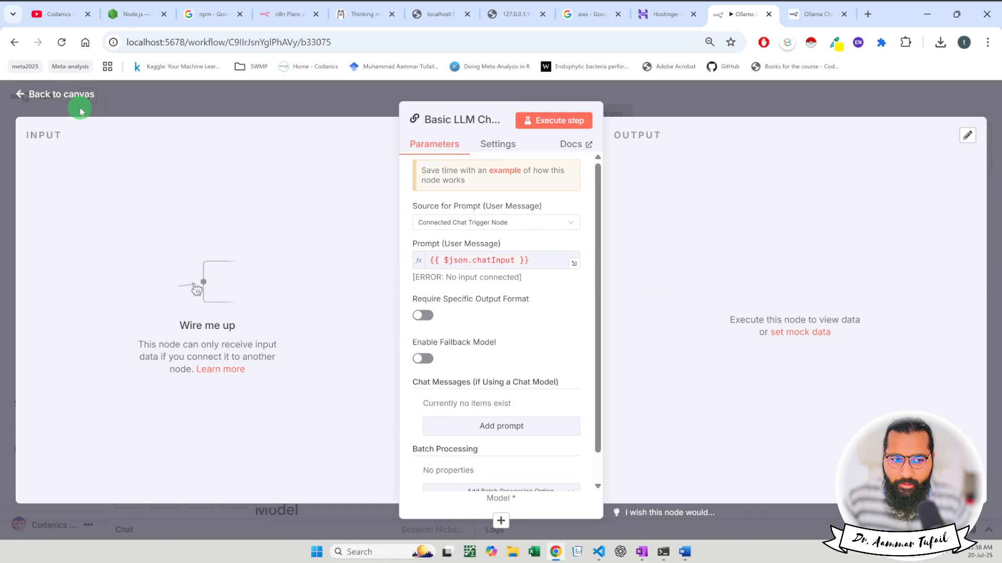
pyautogui.click(39, 94)
pyautogui.moveTo(478, 443); pyautogui.dragTo(538, 279)
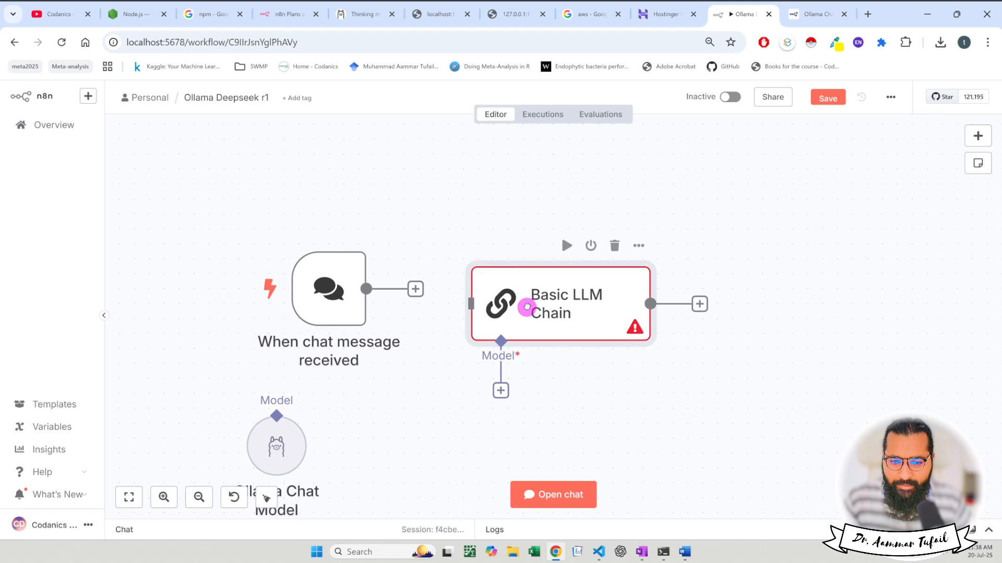
pyautogui.moveTo(416, 290); pyautogui.dragTo(467, 288)
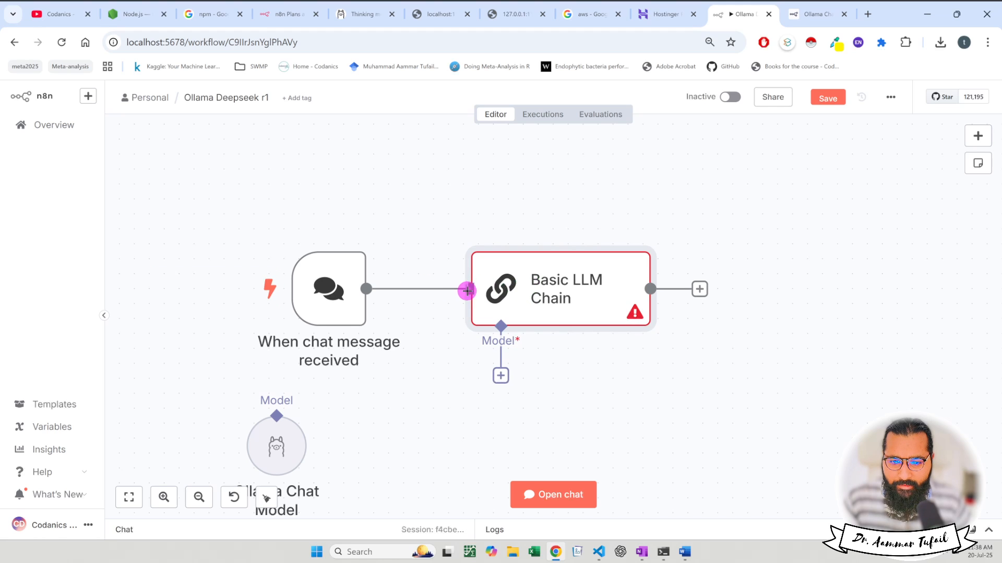
# - Remove the unconnected Ollama Chat Model node and attach a new Ollama Chat Model to the Basic LLM Chain's model input
pyautogui.moveTo(273, 457)
pyautogui.mouseDown()
pyautogui.moveTo(277, 443)
pyautogui.moveTo(483, 440)
pyautogui.moveTo(501, 452)
pyautogui.mouseUp()
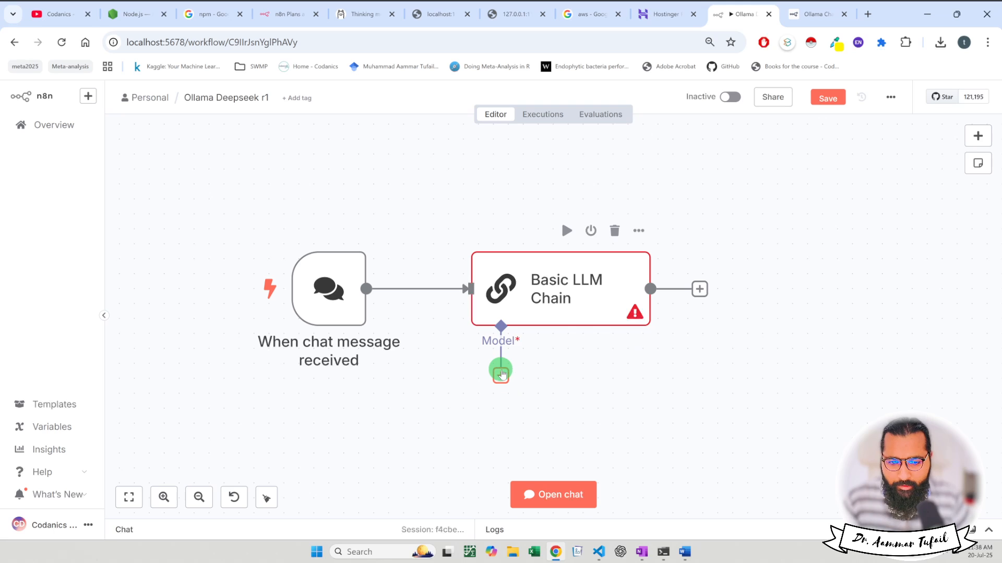
pyautogui.click(500, 374)
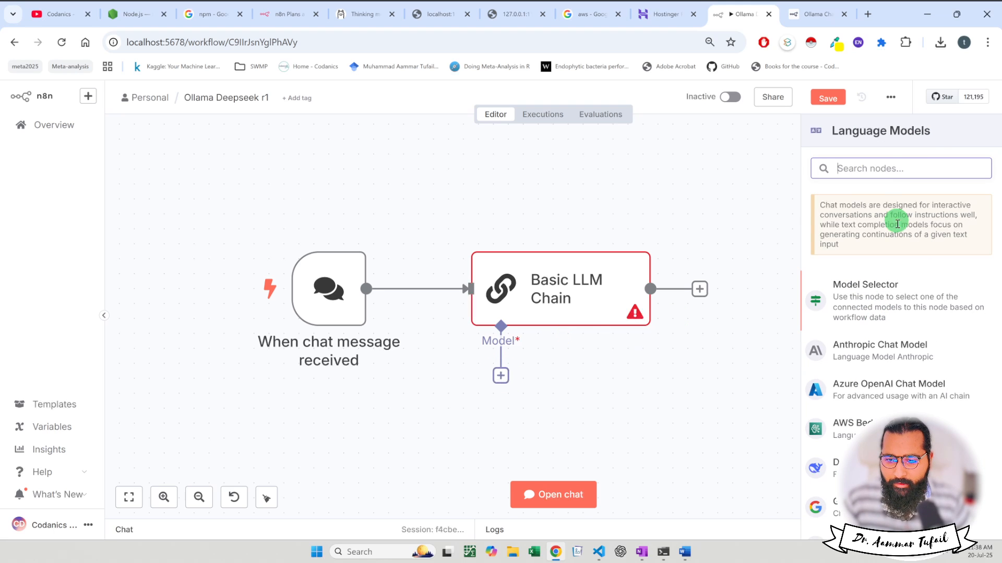
pyautogui.write('ollama')
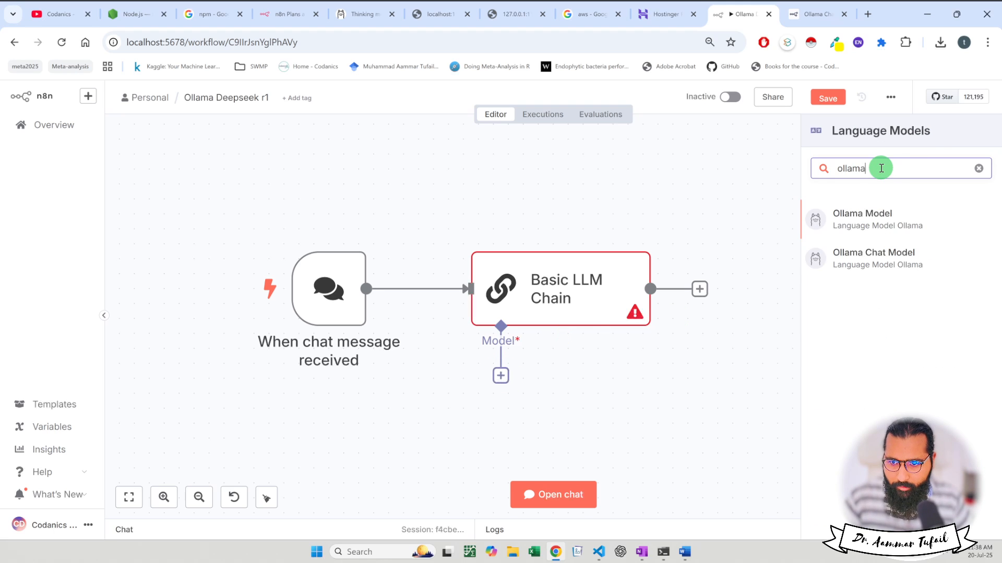
pyautogui.click(875, 260)
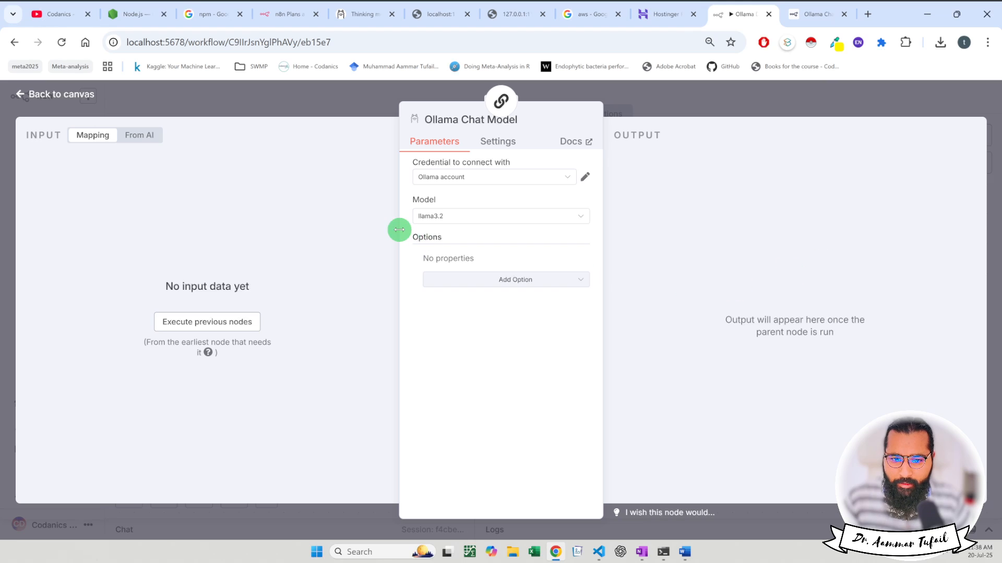
# - Configure the Ollama Chat Model with the Ollama account credential and the deepseek-r1:1.5b model, then return to the canvas
pyautogui.click(466, 177)
pyautogui.click(447, 202)
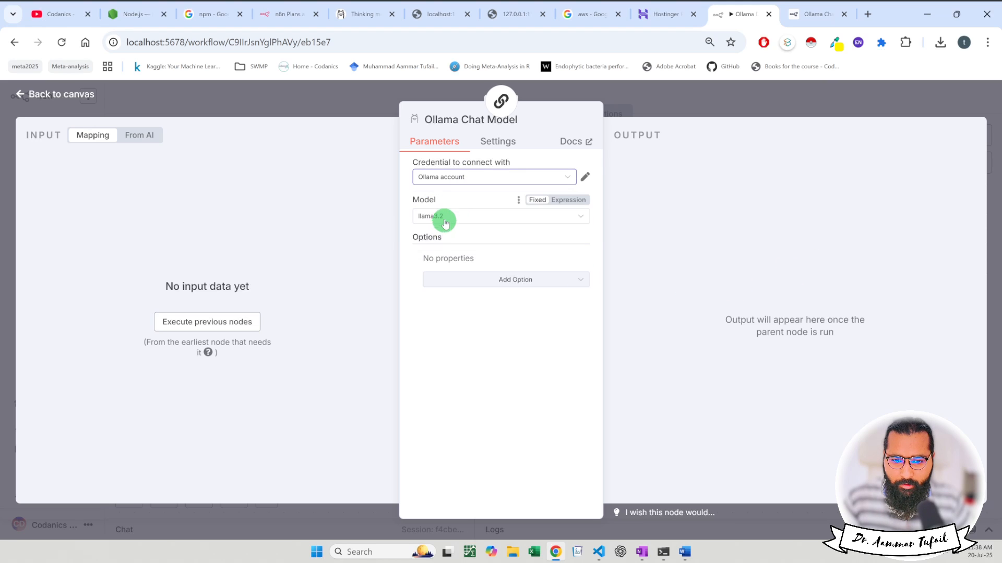
pyautogui.click(443, 216)
pyautogui.click(457, 242)
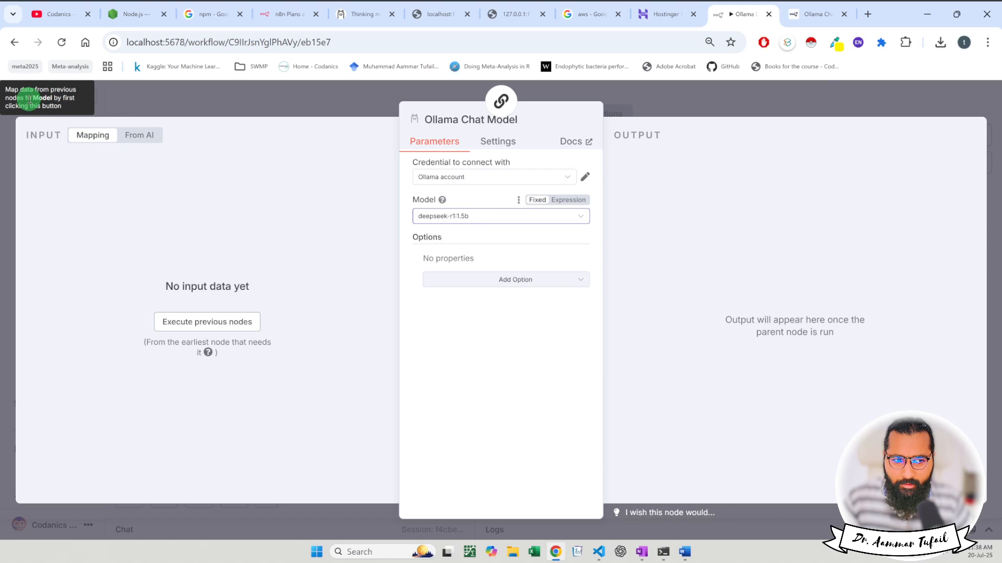
pyautogui.click(497, 142)
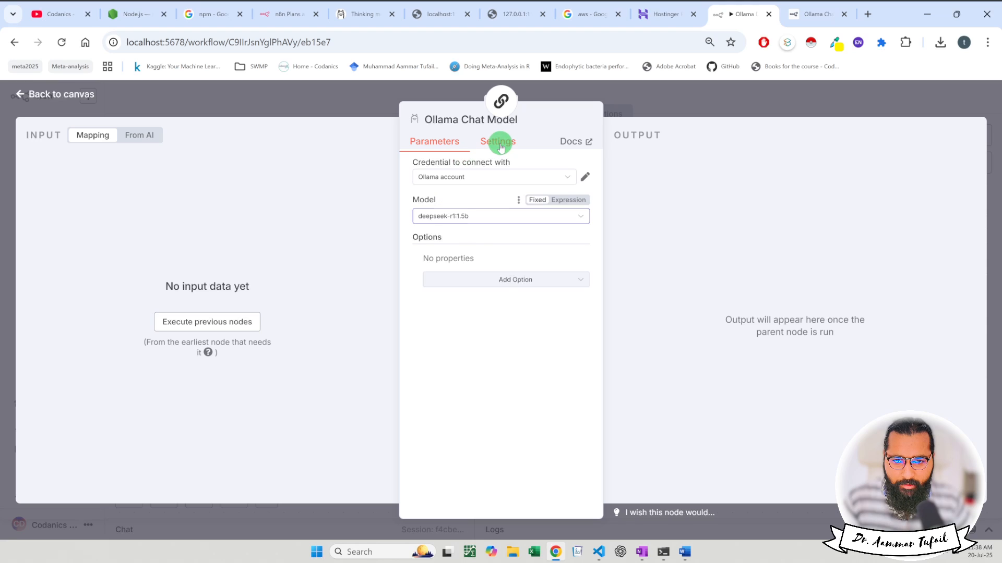
pyautogui.click(53, 94)
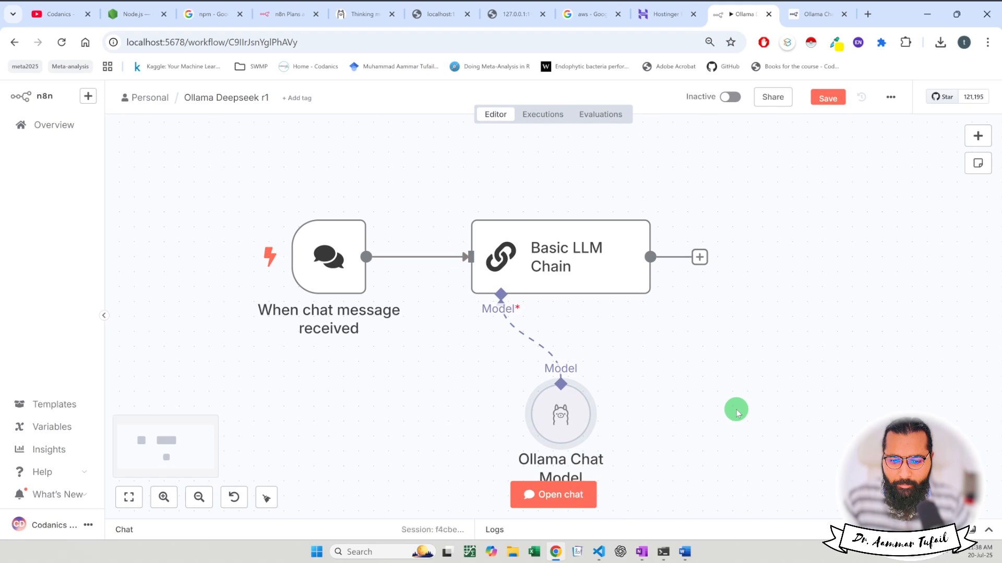
# - Open the workflow chat and send the test message "How are you?"
pyautogui.scroll(-3, 735, 409)
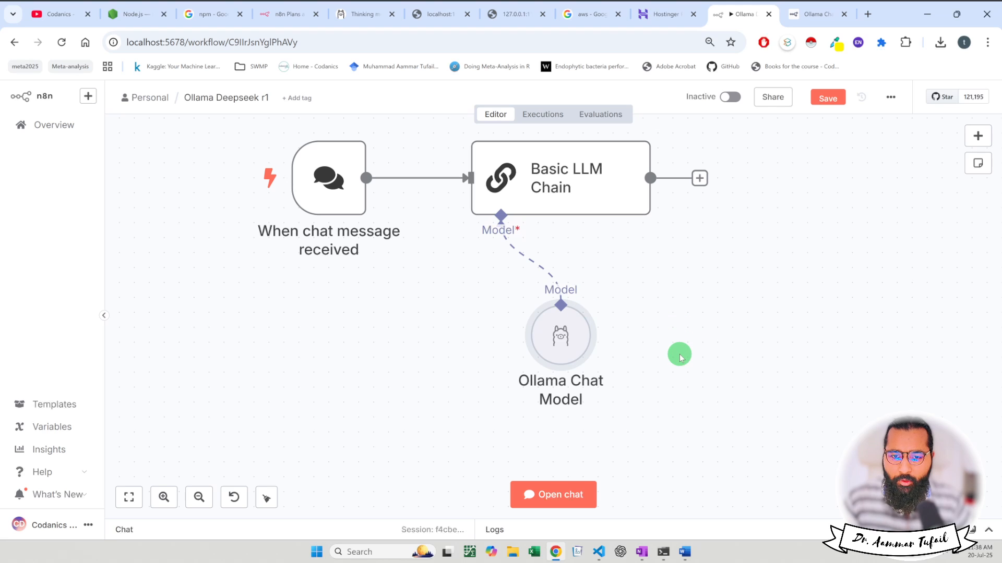
pyautogui.click(553, 494)
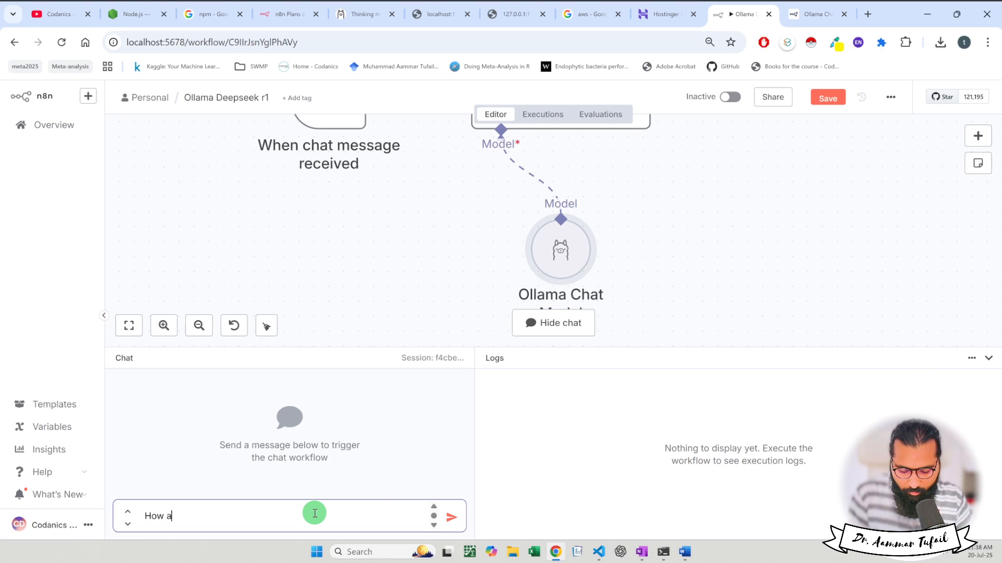
pyautogui.write('How are you?')
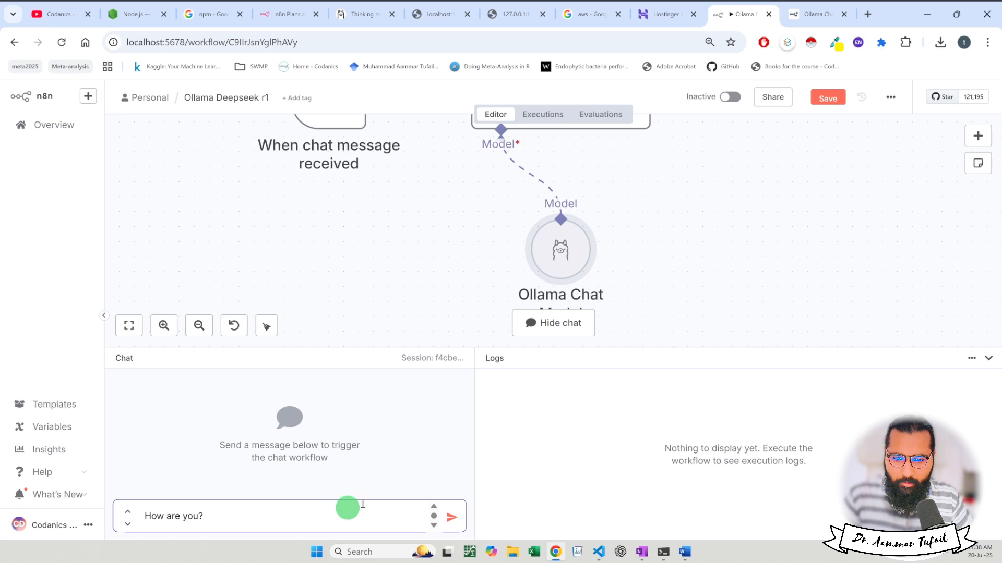
pyautogui.click(452, 518)
pyautogui.scroll(1, 722, 276)
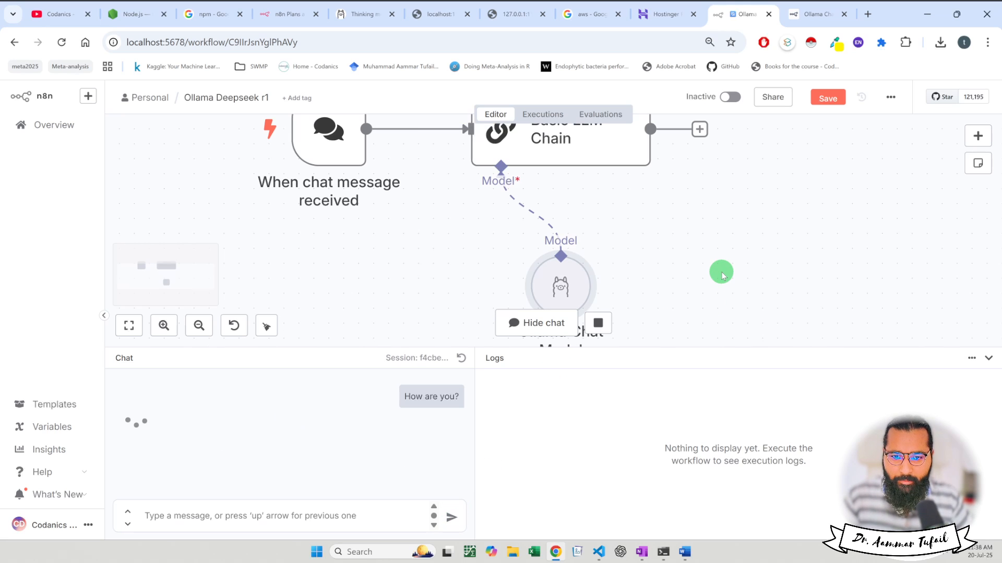
# - Examine the model's chat reply and the executed nodes of the chat workflow on the canvas
pyautogui.scroll(-1, 722, 274)
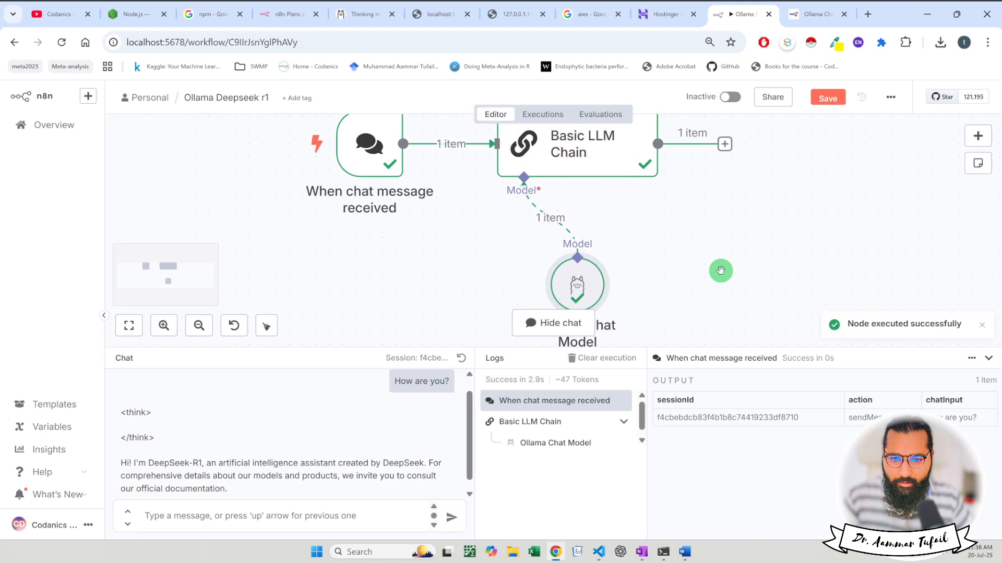
pyautogui.scroll(-1, 720, 270)
pyautogui.scroll(-1, 720, 271)
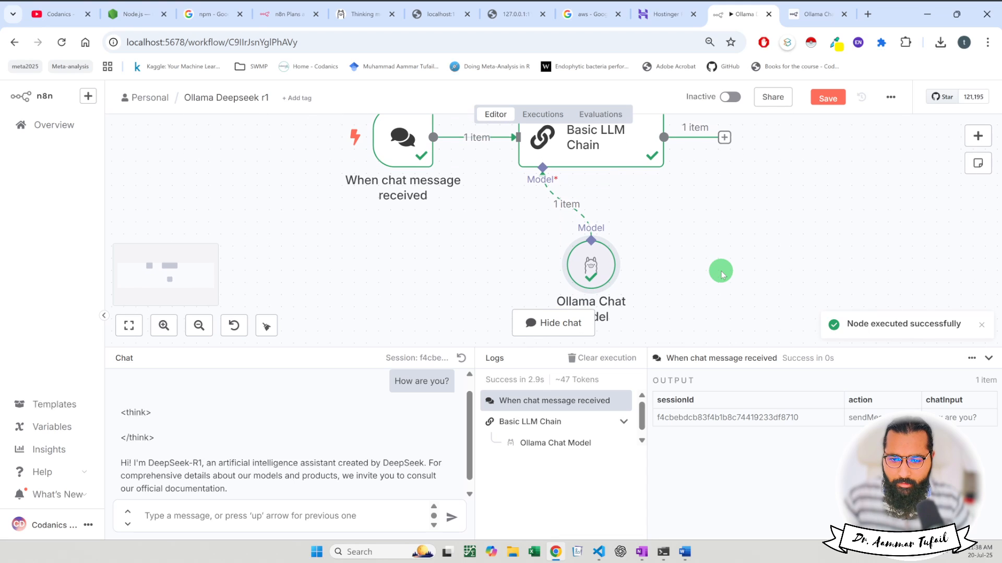
pyautogui.scroll(-1, 228, 443)
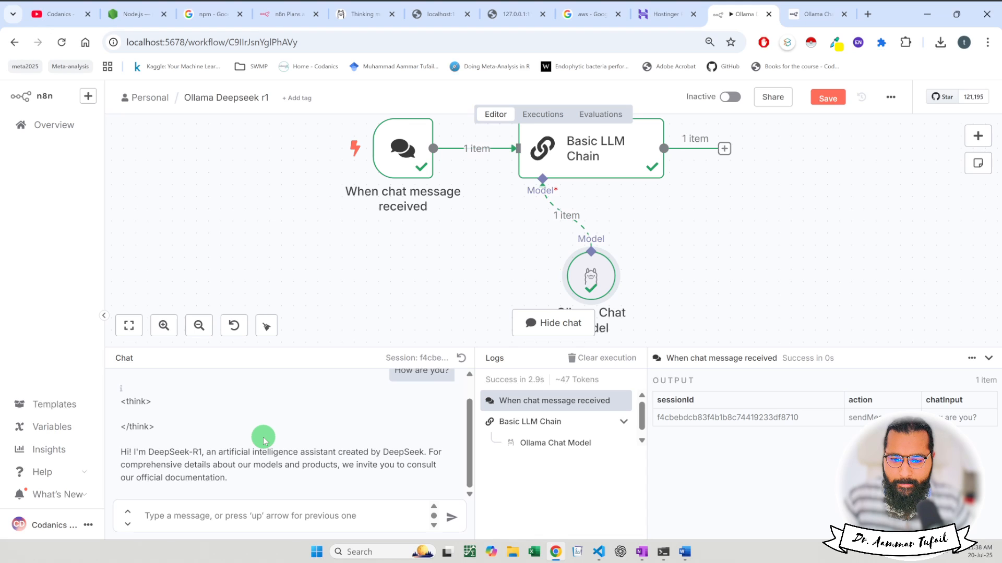
pyautogui.scroll(1, 263, 441)
pyautogui.scroll(-1, 264, 441)
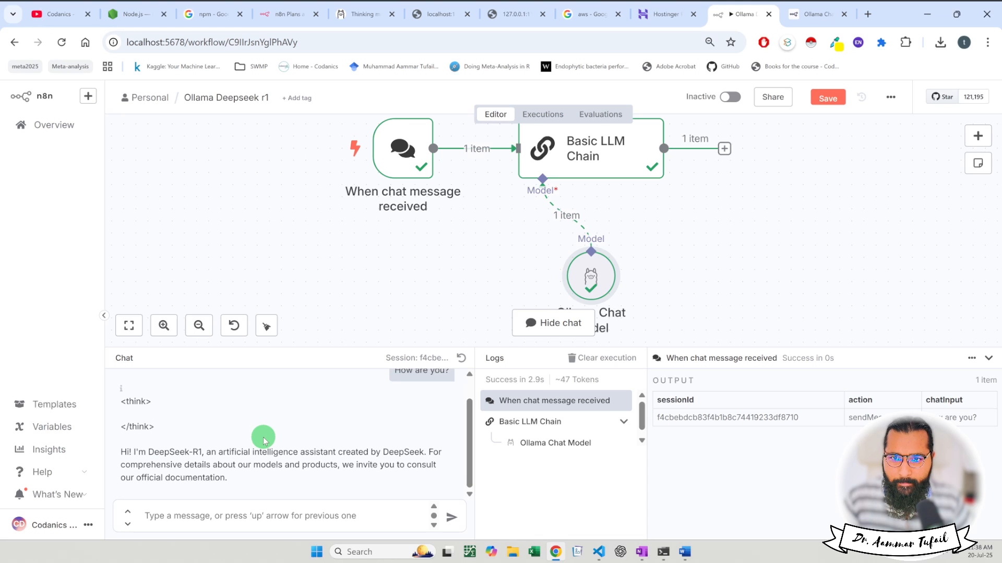
pyautogui.scroll(1, 711, 259)
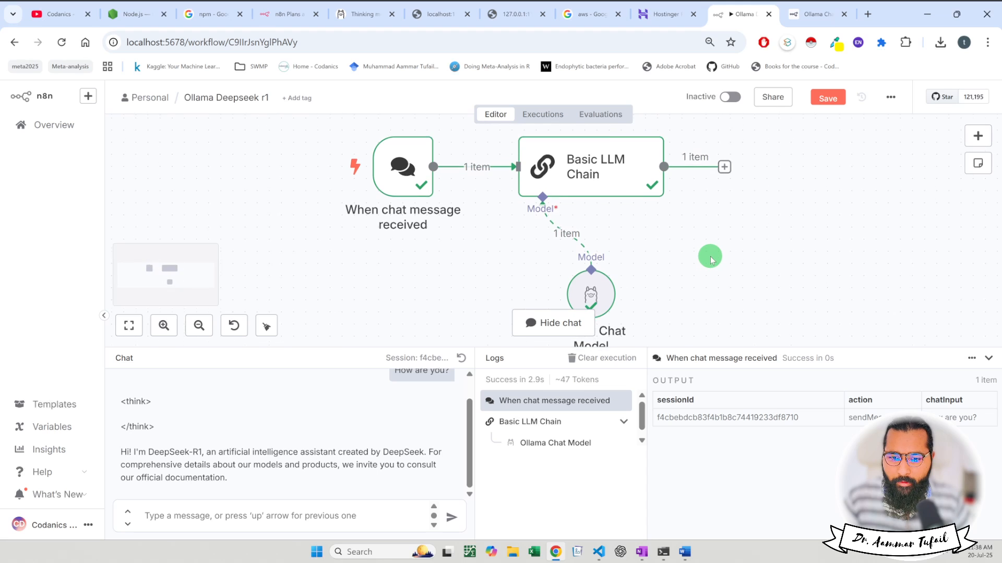
pyautogui.scroll(-5, 711, 259)
pyautogui.scroll(4, 593, 226)
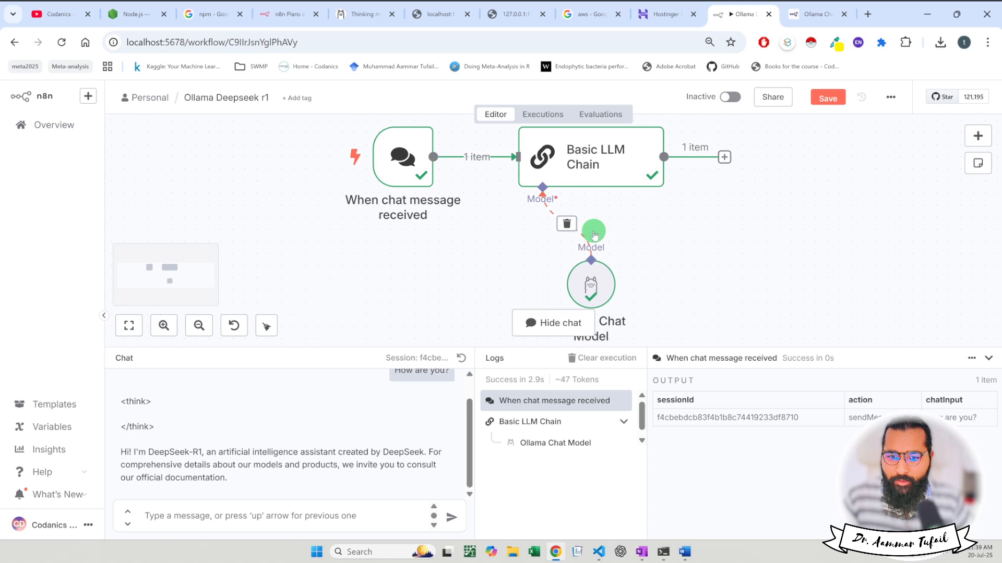
pyautogui.moveTo(419, 175)
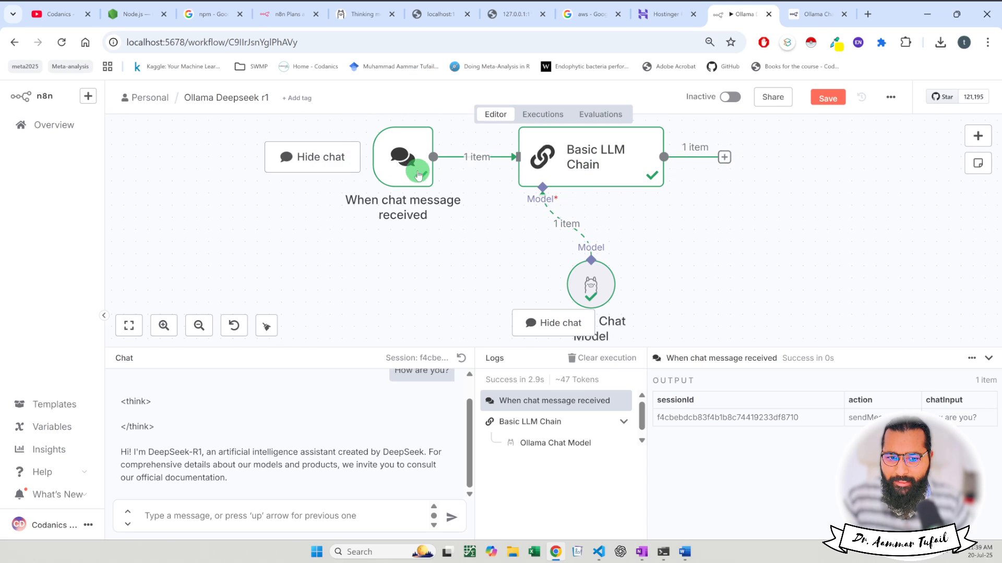
# - Browse the node categories and the AI nodes available to follow the Basic LLM Chain
pyautogui.click(724, 157)
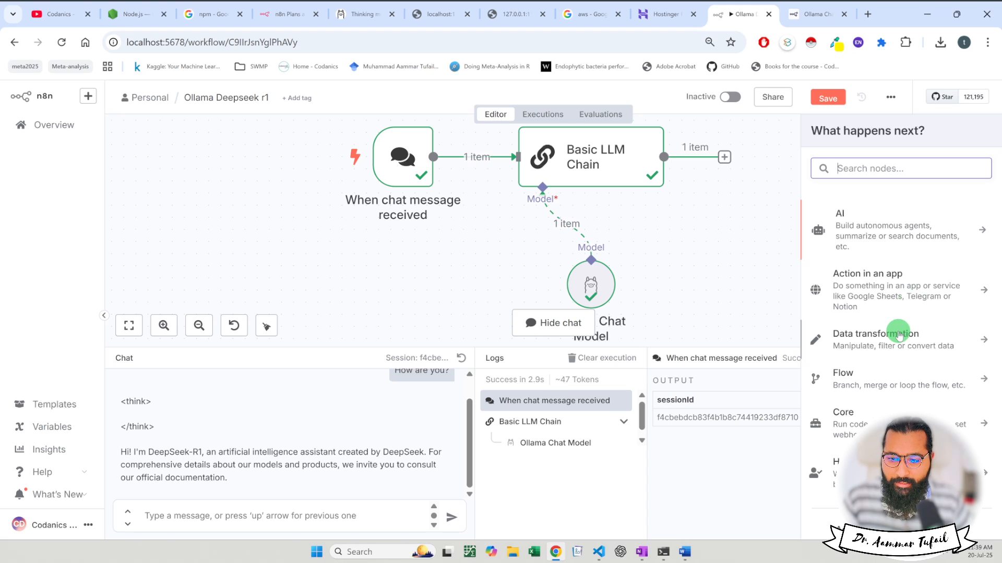
pyautogui.scroll(-1, 945, 342)
pyautogui.scroll(-2, 945, 340)
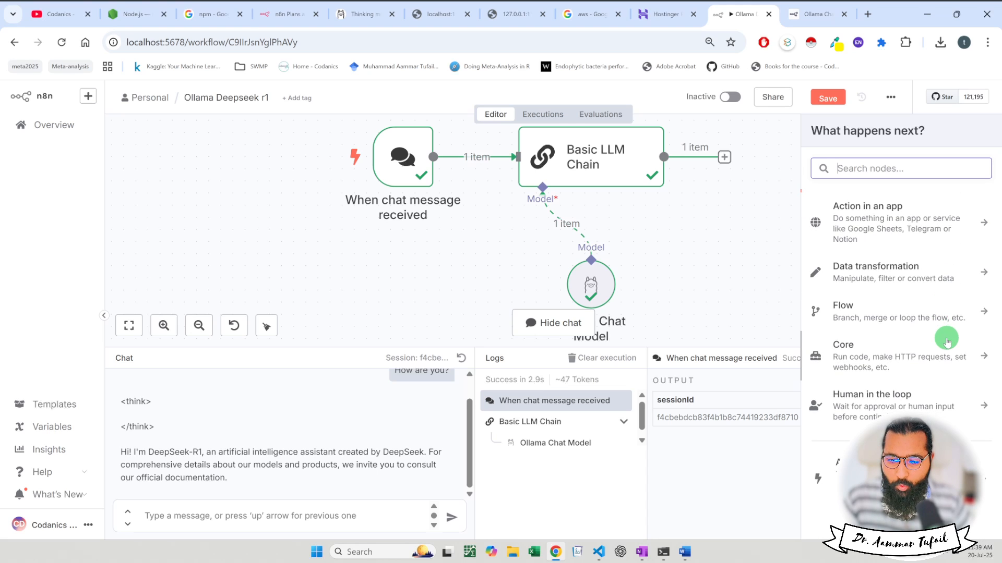
pyautogui.scroll(2, 946, 345)
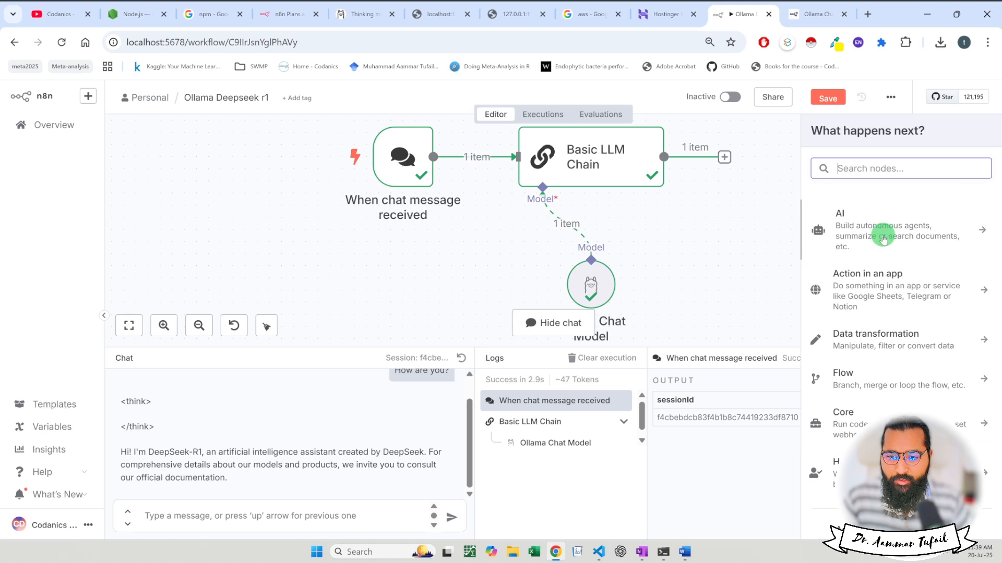
pyautogui.click(902, 228)
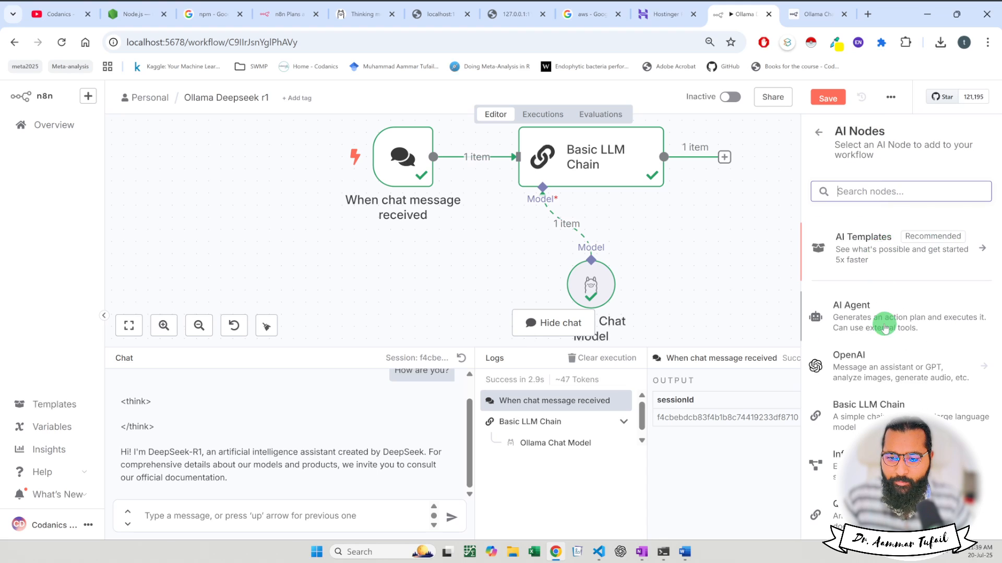
pyautogui.scroll(-2, 901, 319)
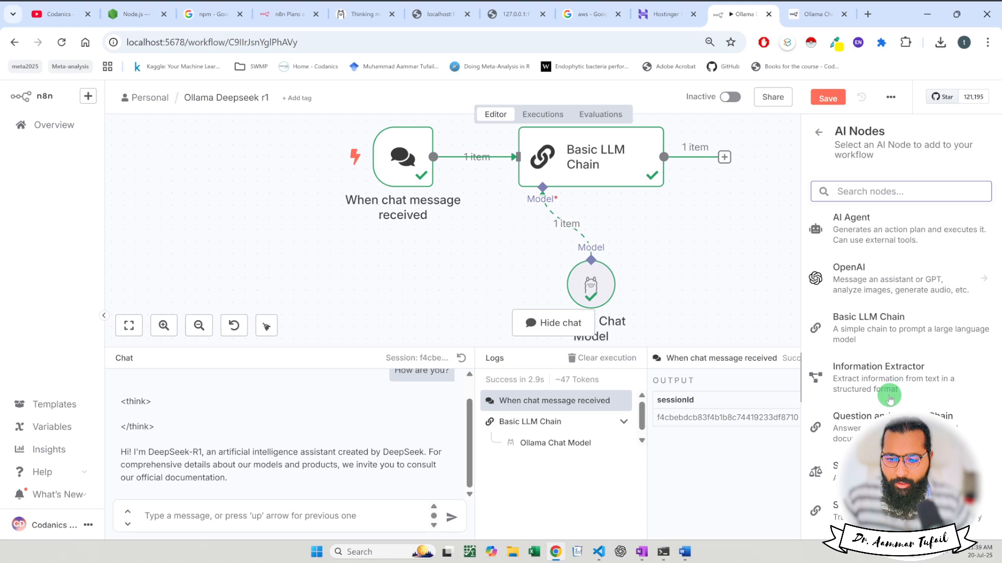
pyautogui.scroll(-1, 889, 384)
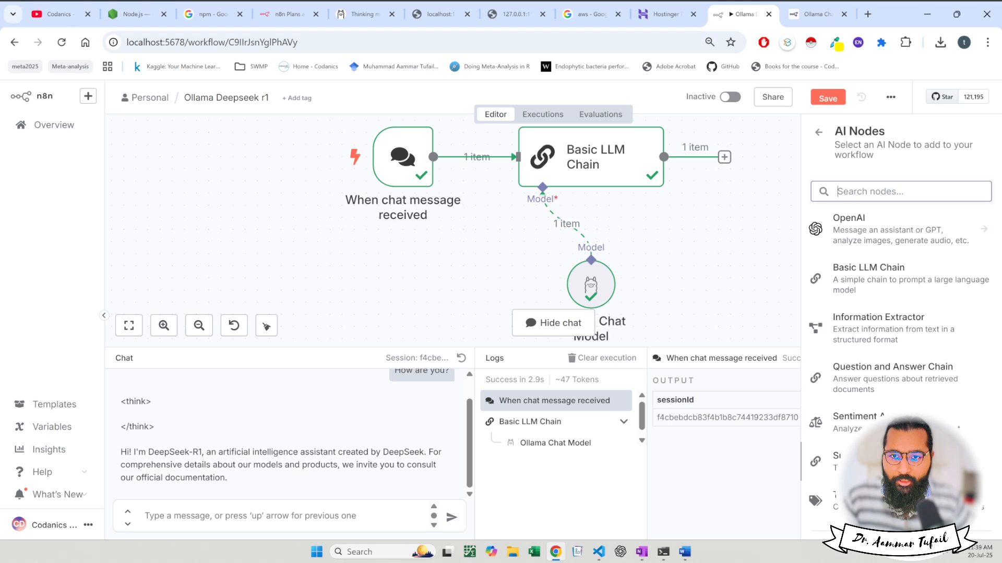
pyautogui.scroll(-2, 897, 339)
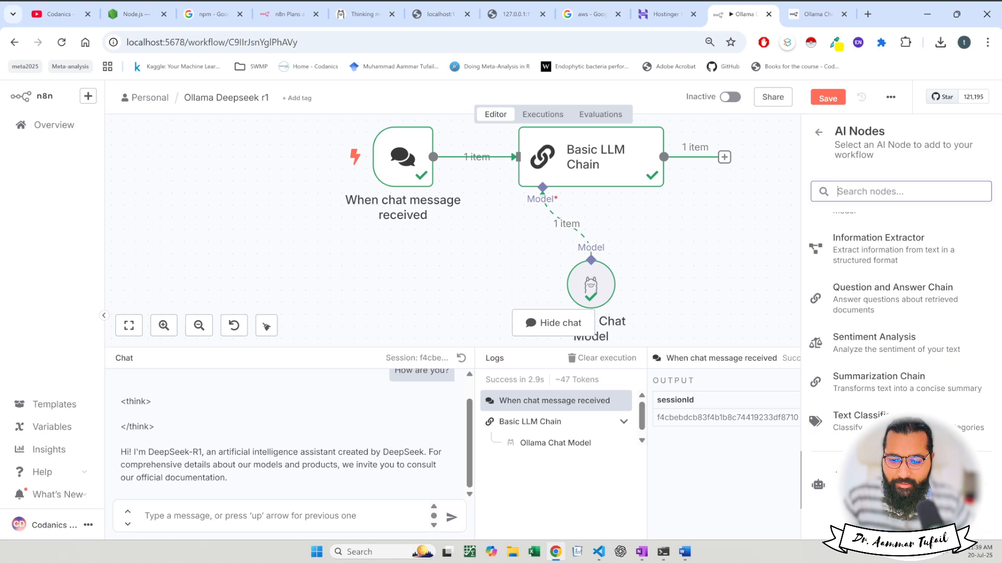
pyautogui.click(383, 290)
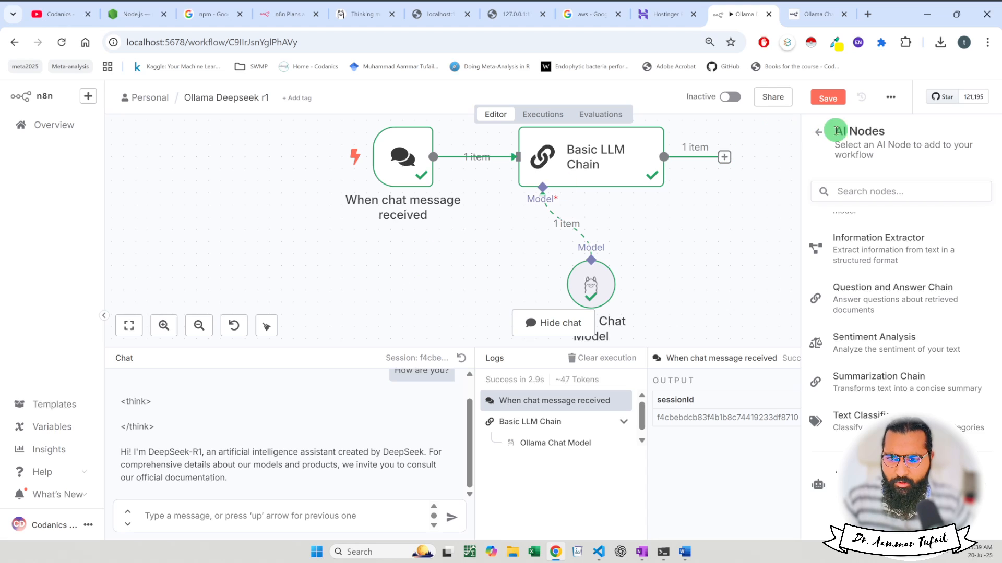
# - Save the Ollama Deepseek r1 workflow and close the Ollama Chat Model documentation page
pyautogui.click(828, 97)
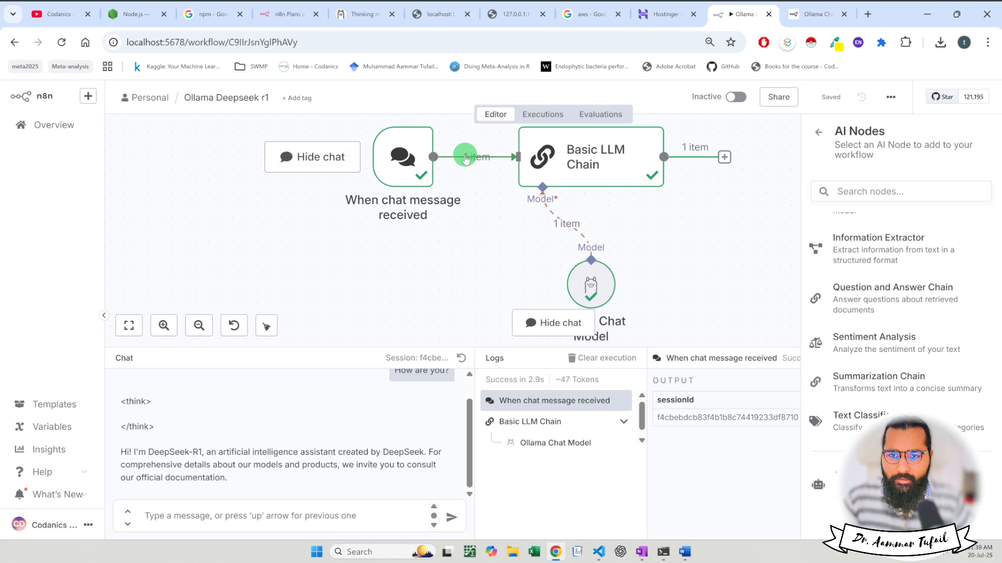
pyautogui.click(818, 19)
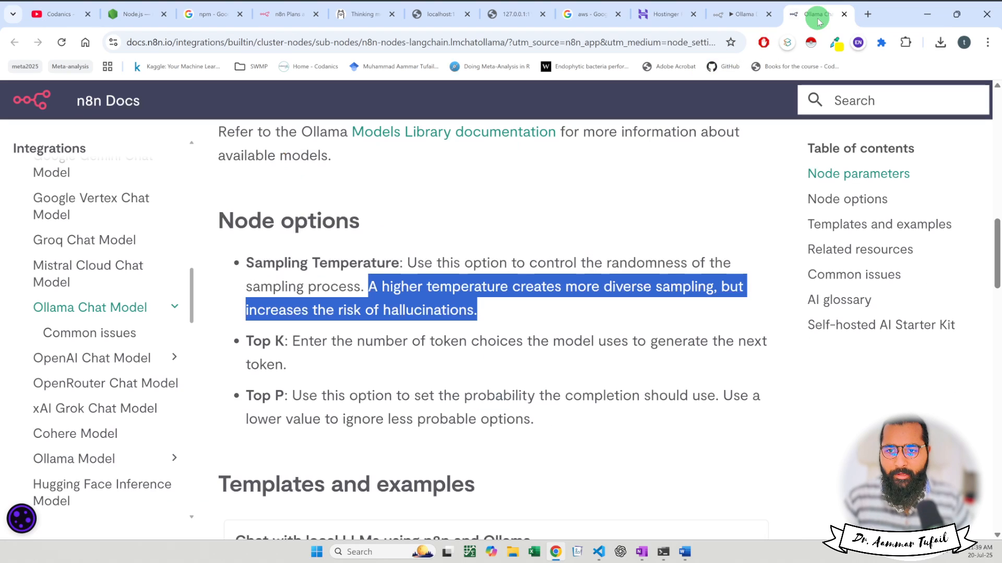
pyautogui.click(843, 15)
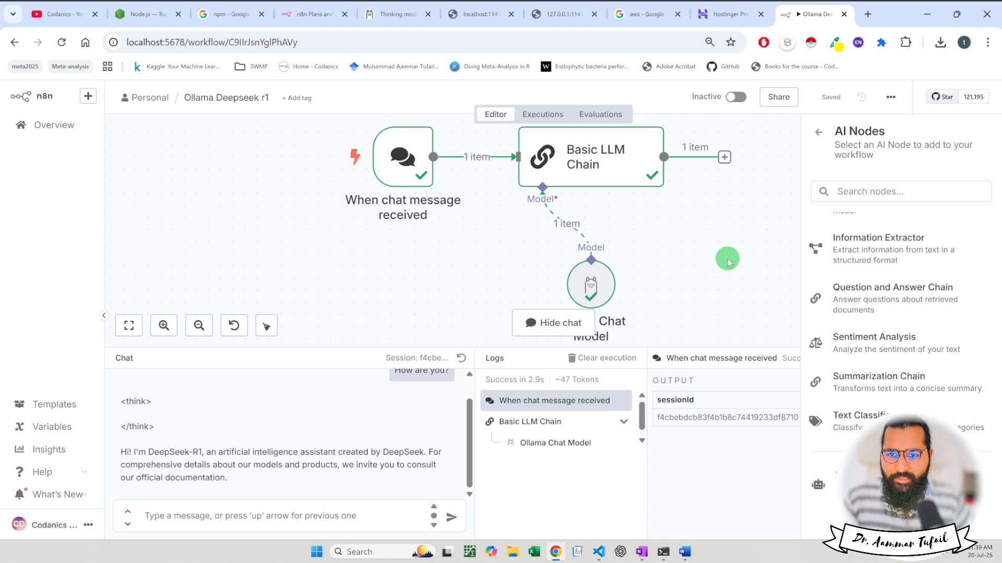